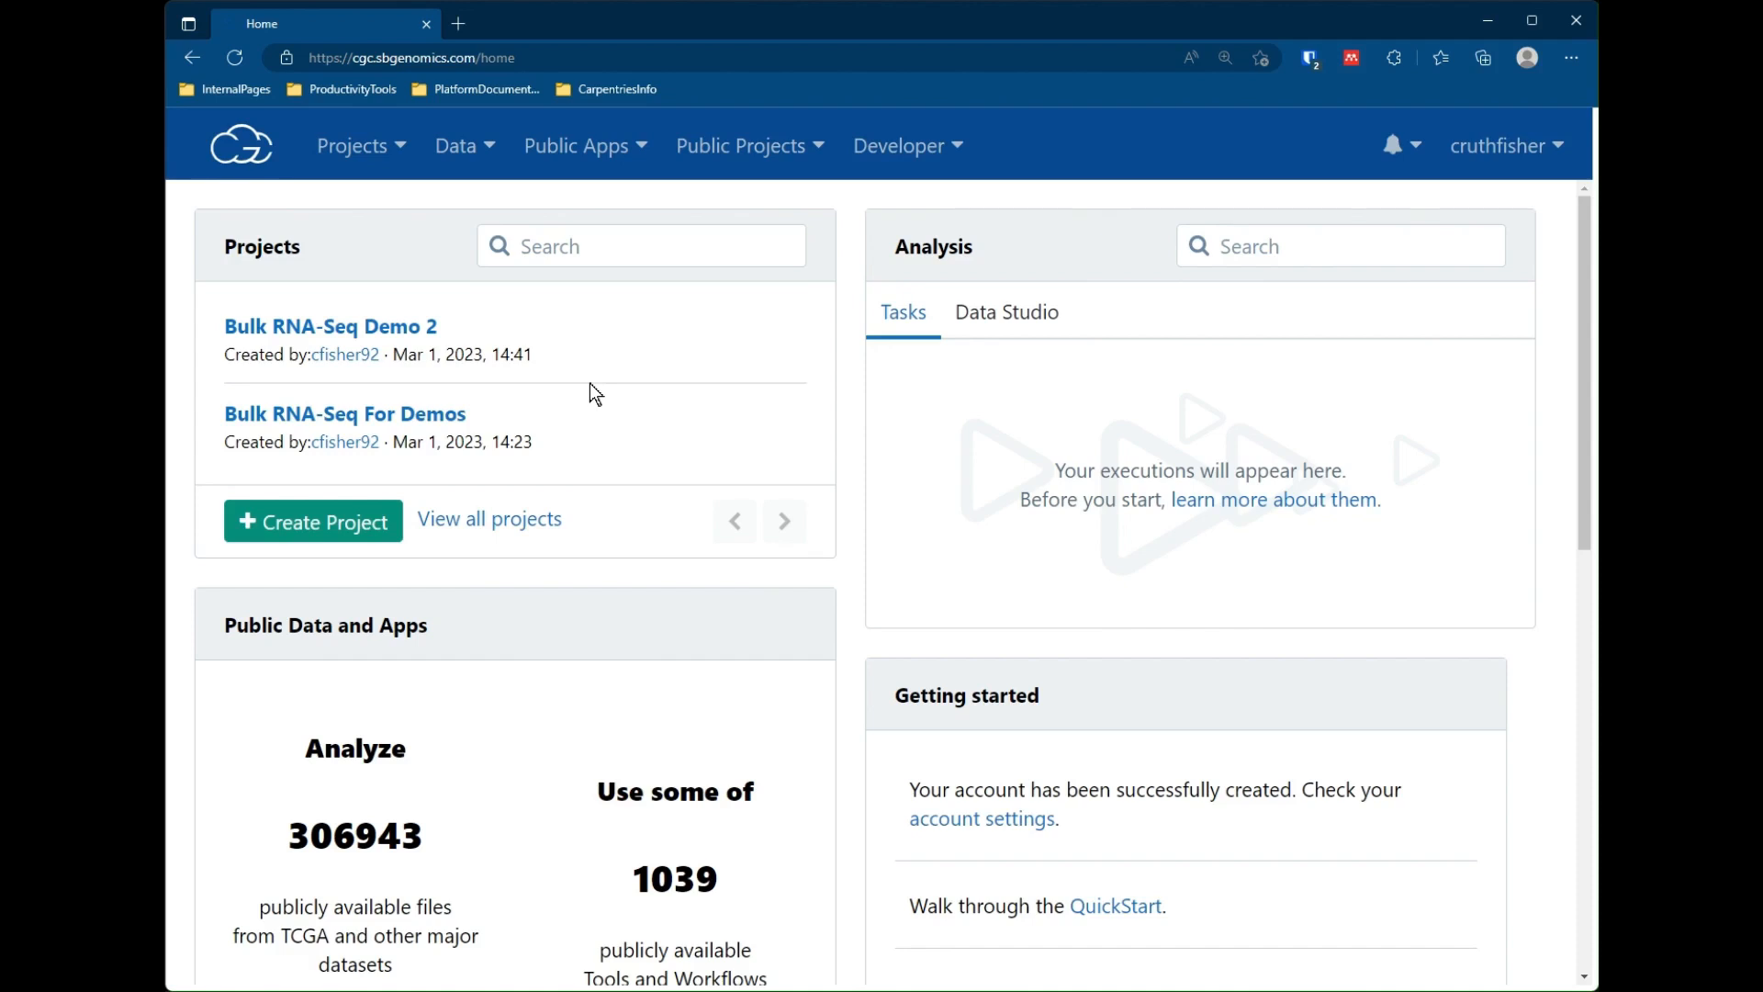
Open the Bulk RNA-Seq For Demos project and look through its list of files.
click(368, 417)
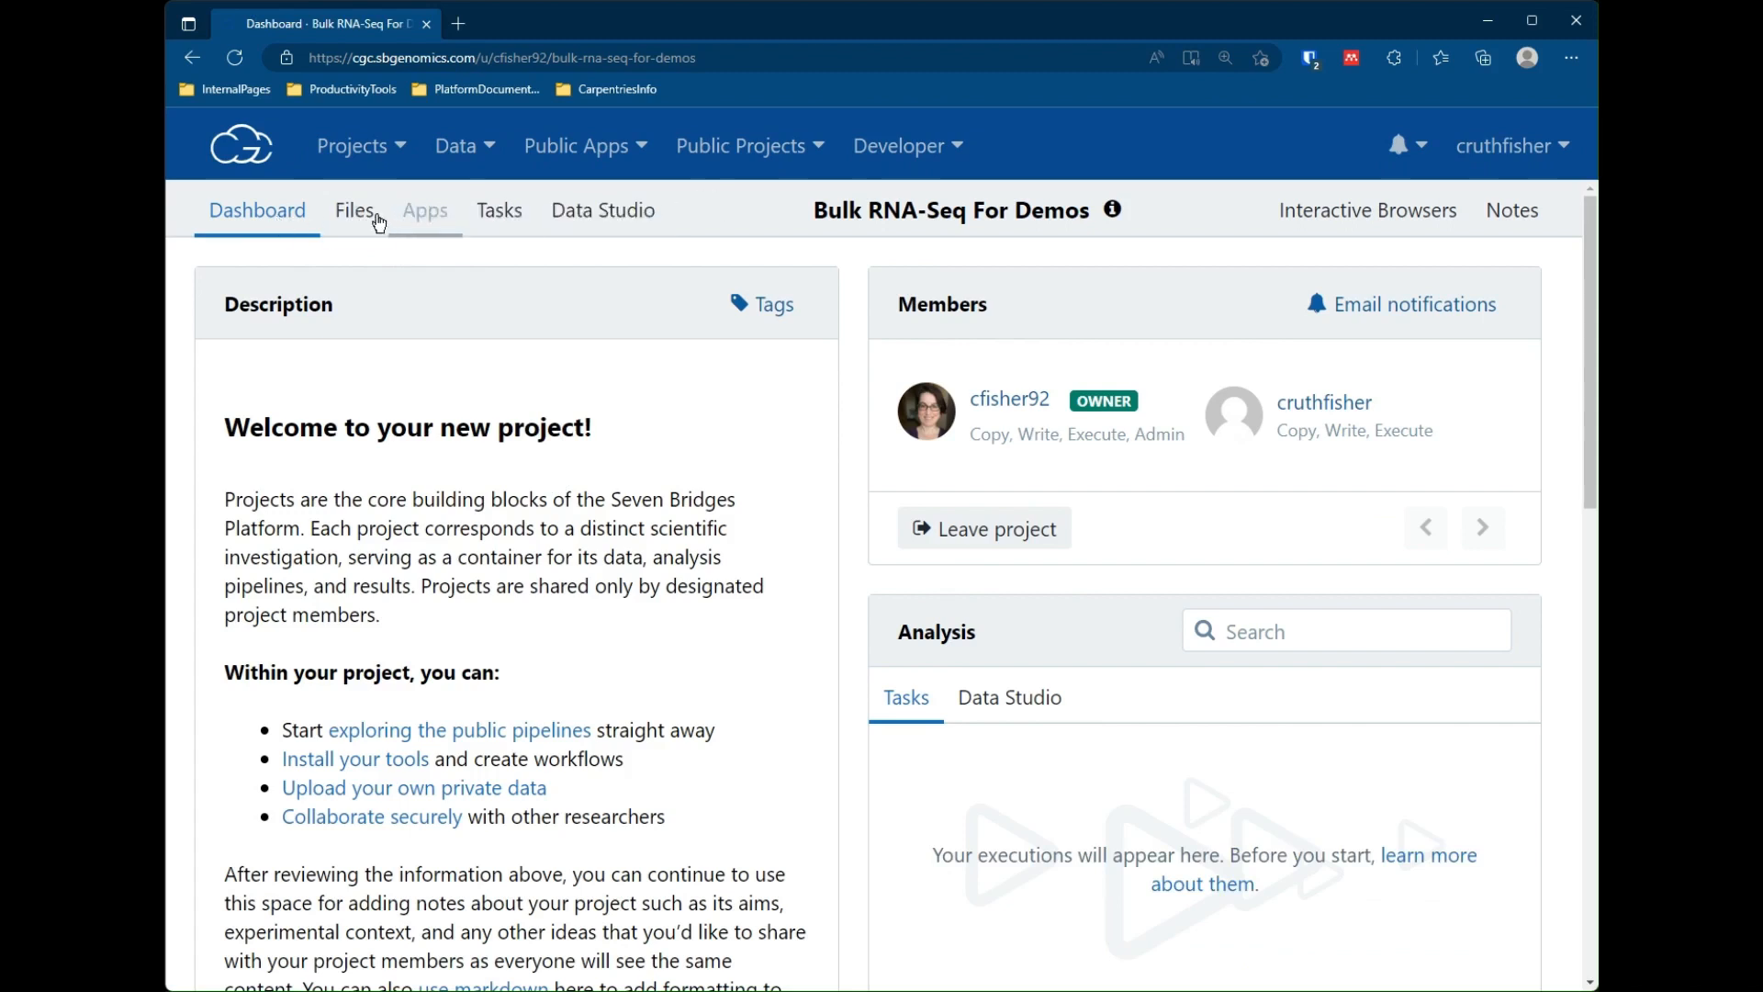
click(368, 221)
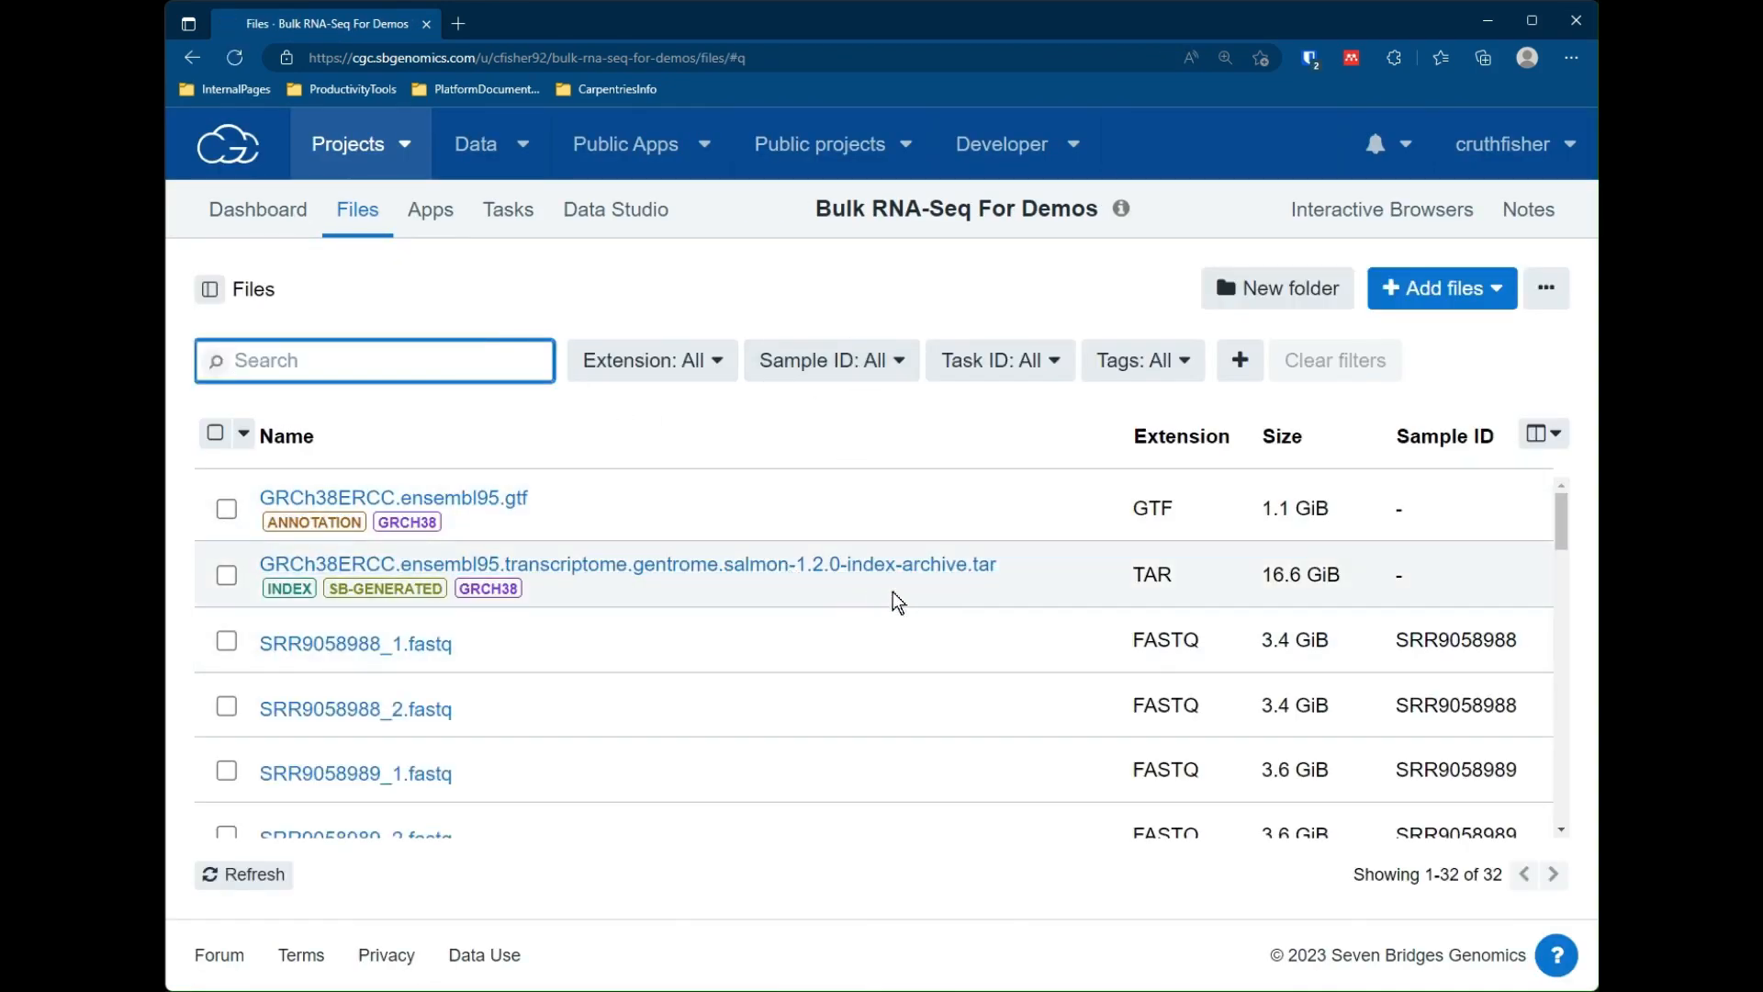
scroll(973, 583, down, 2)
scroll(962, 585, down, 9)
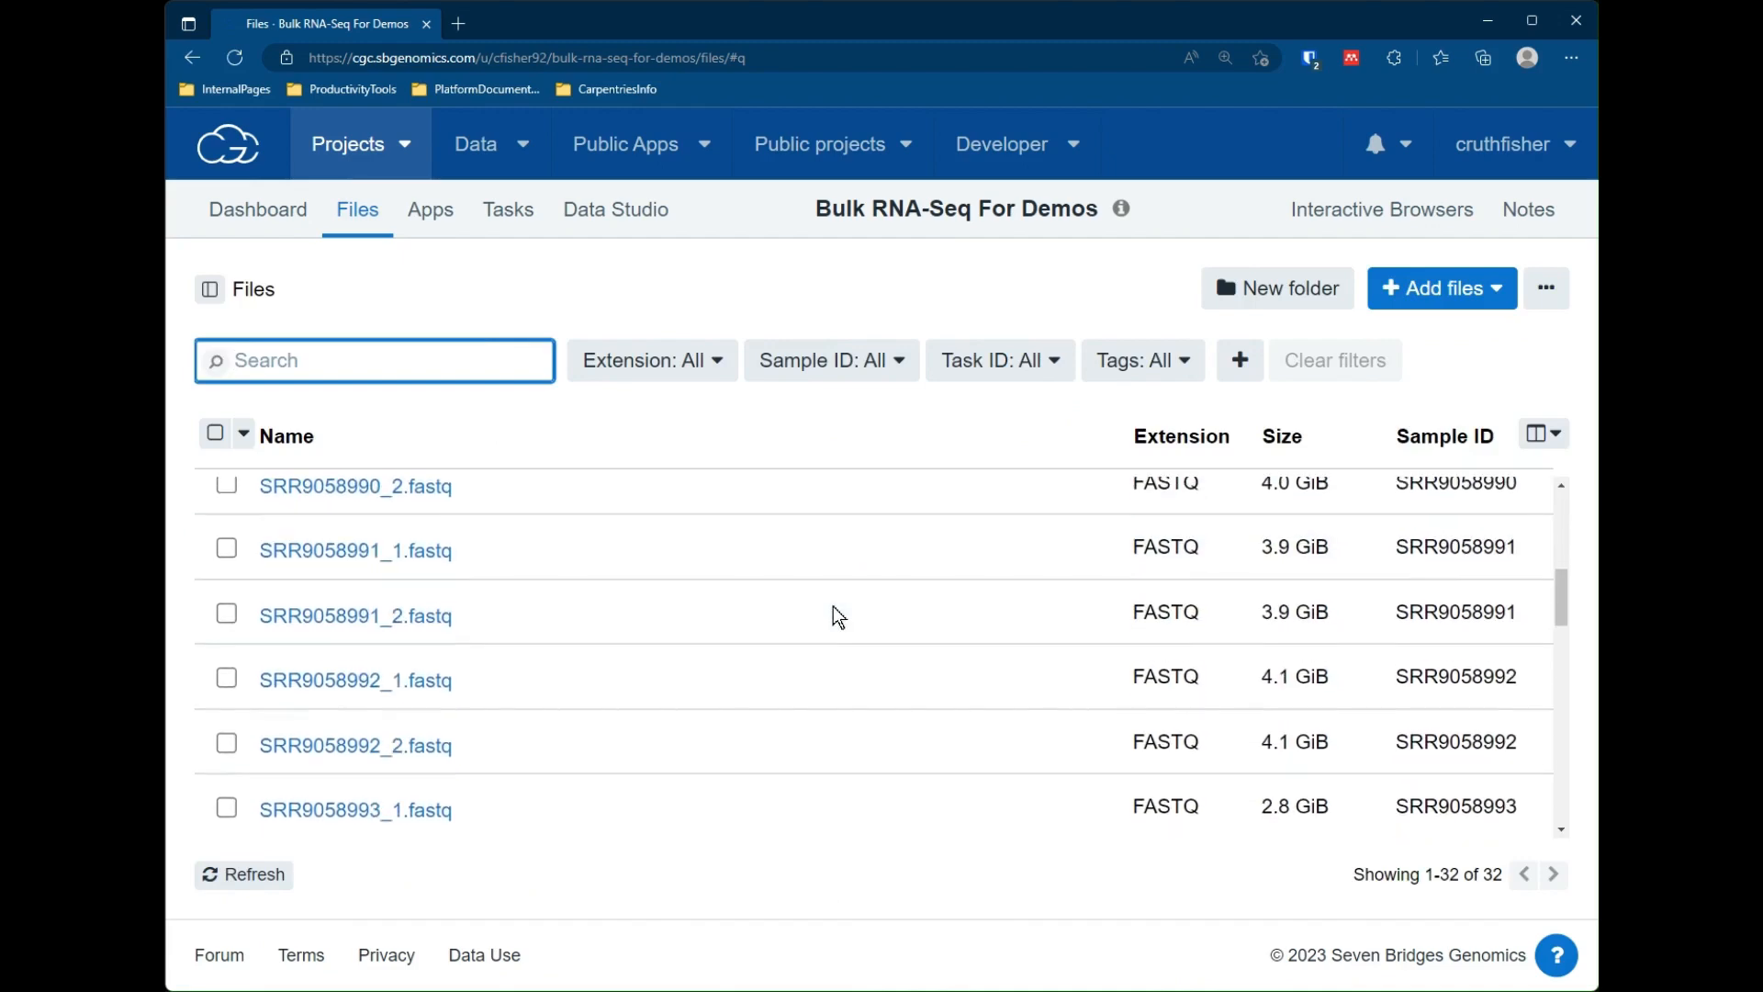
scroll(676, 716, down, 4)
scroll(687, 716, up, 7)
scroll(691, 712, up, 5)
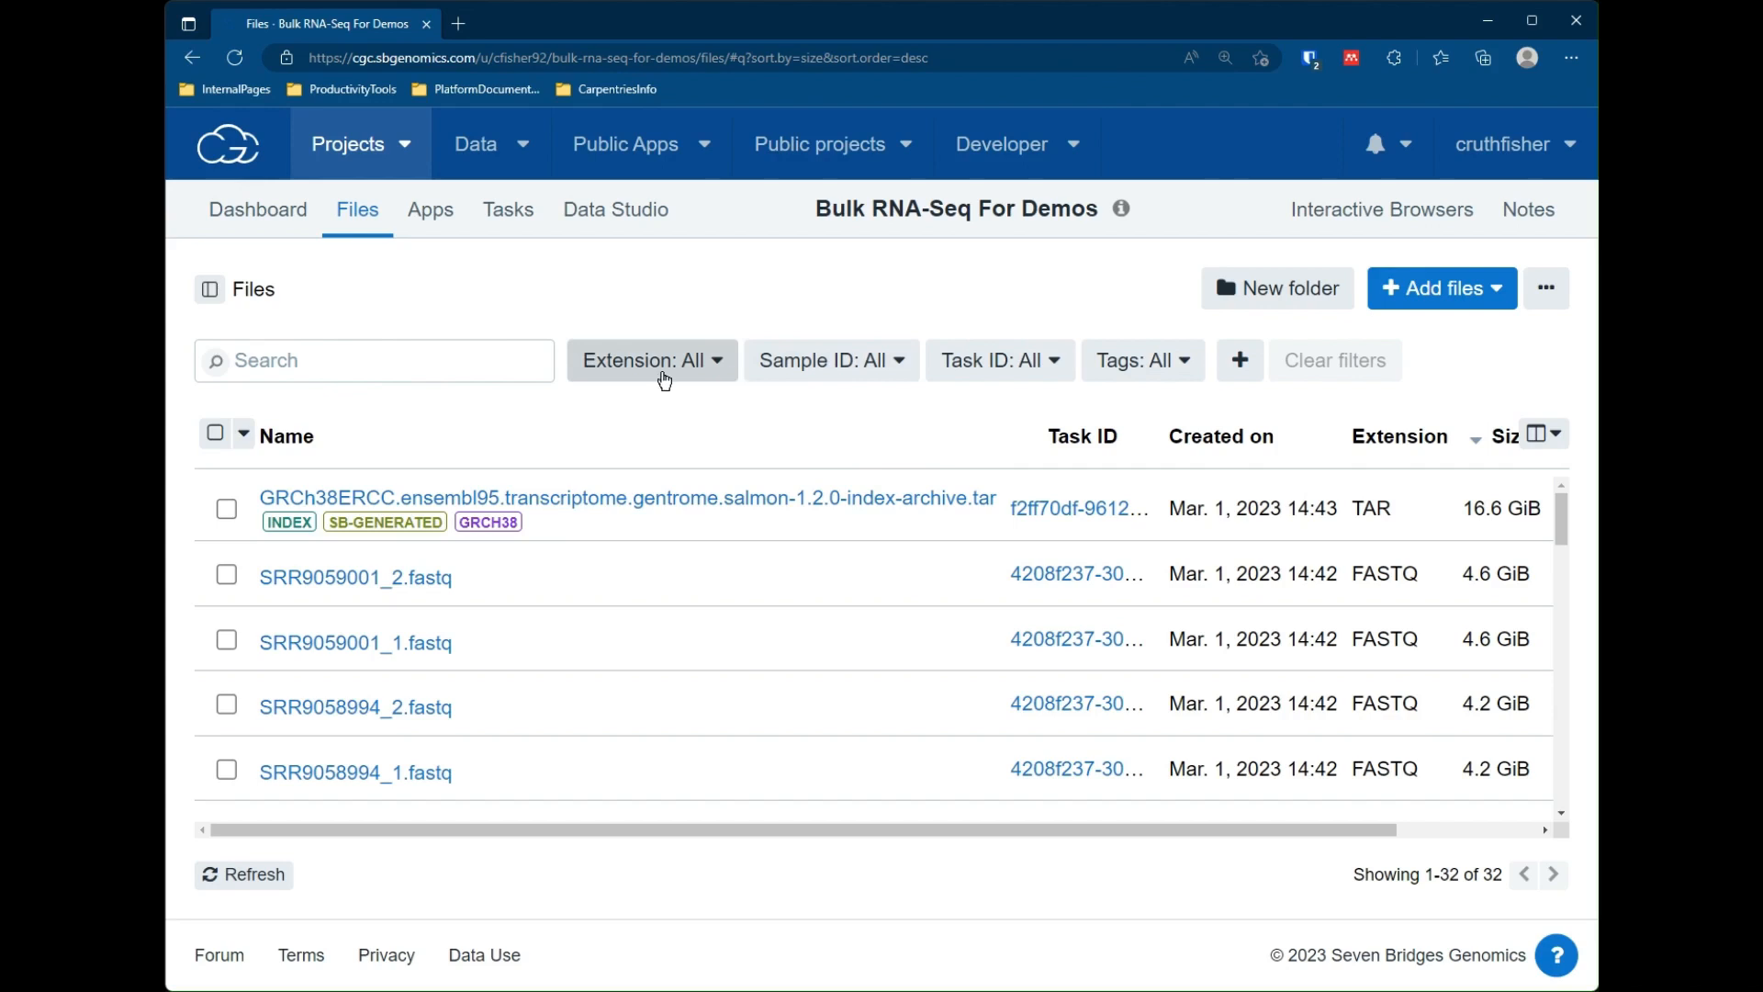
Filter the project's files by extension to show only FASTQ files.
click(720, 375)
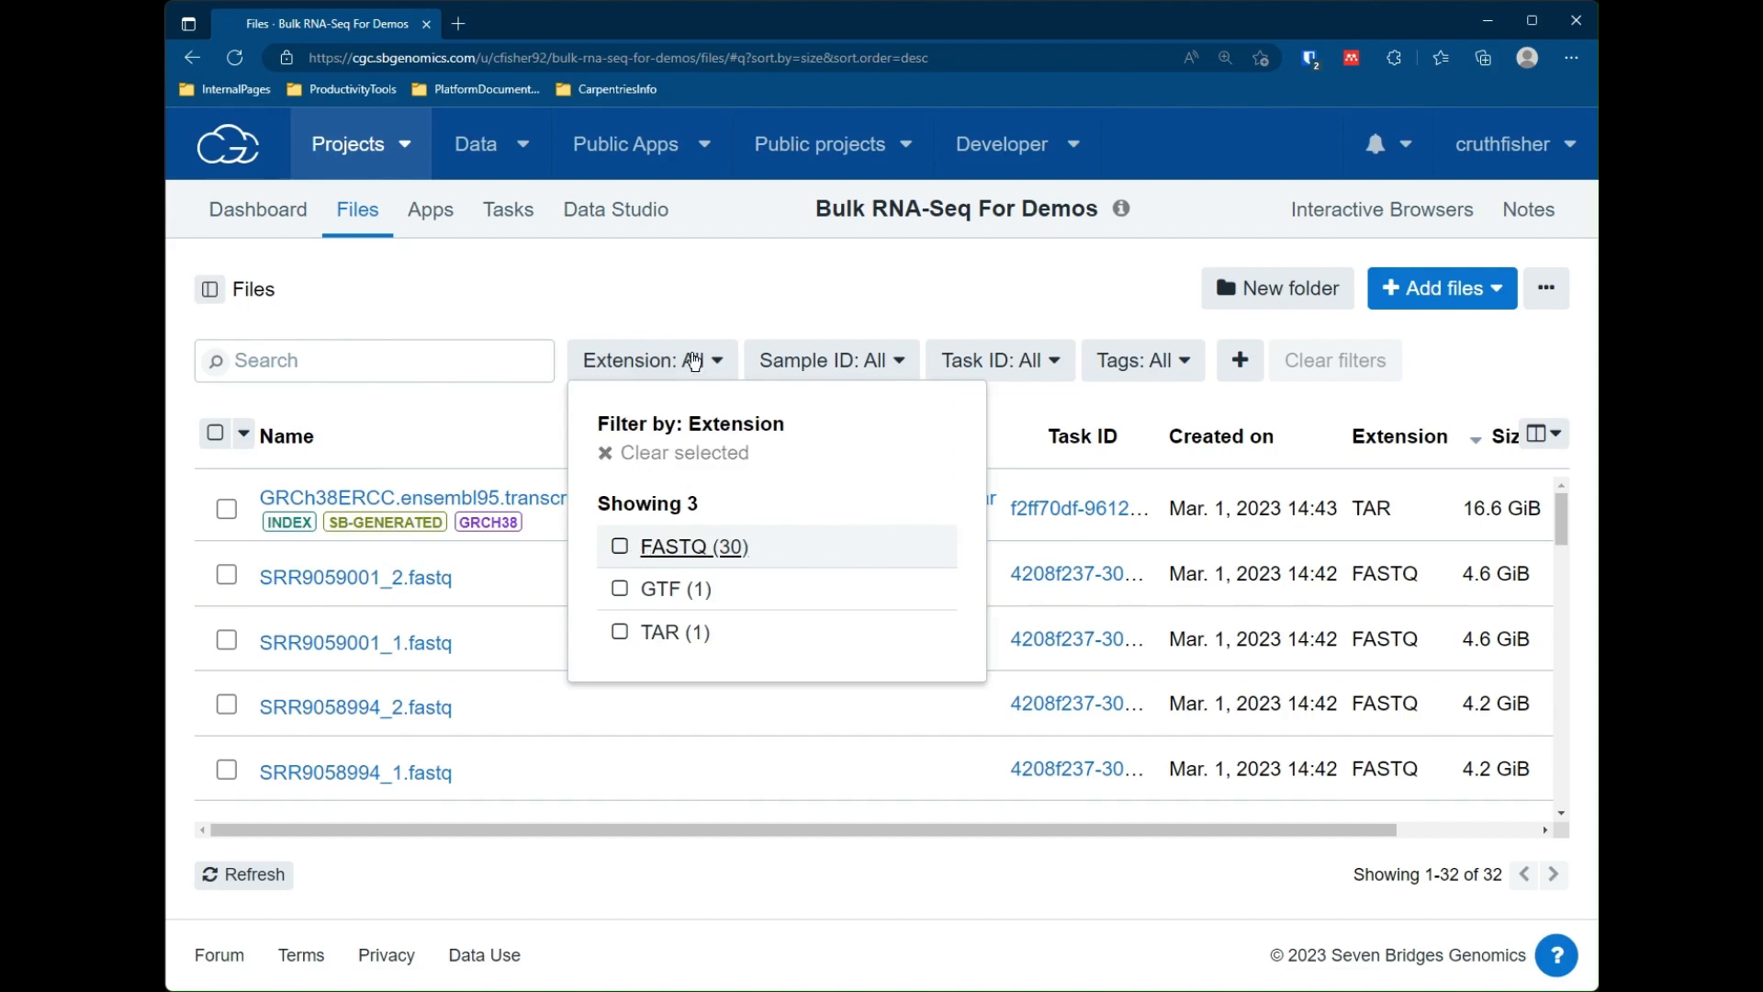
click(621, 548)
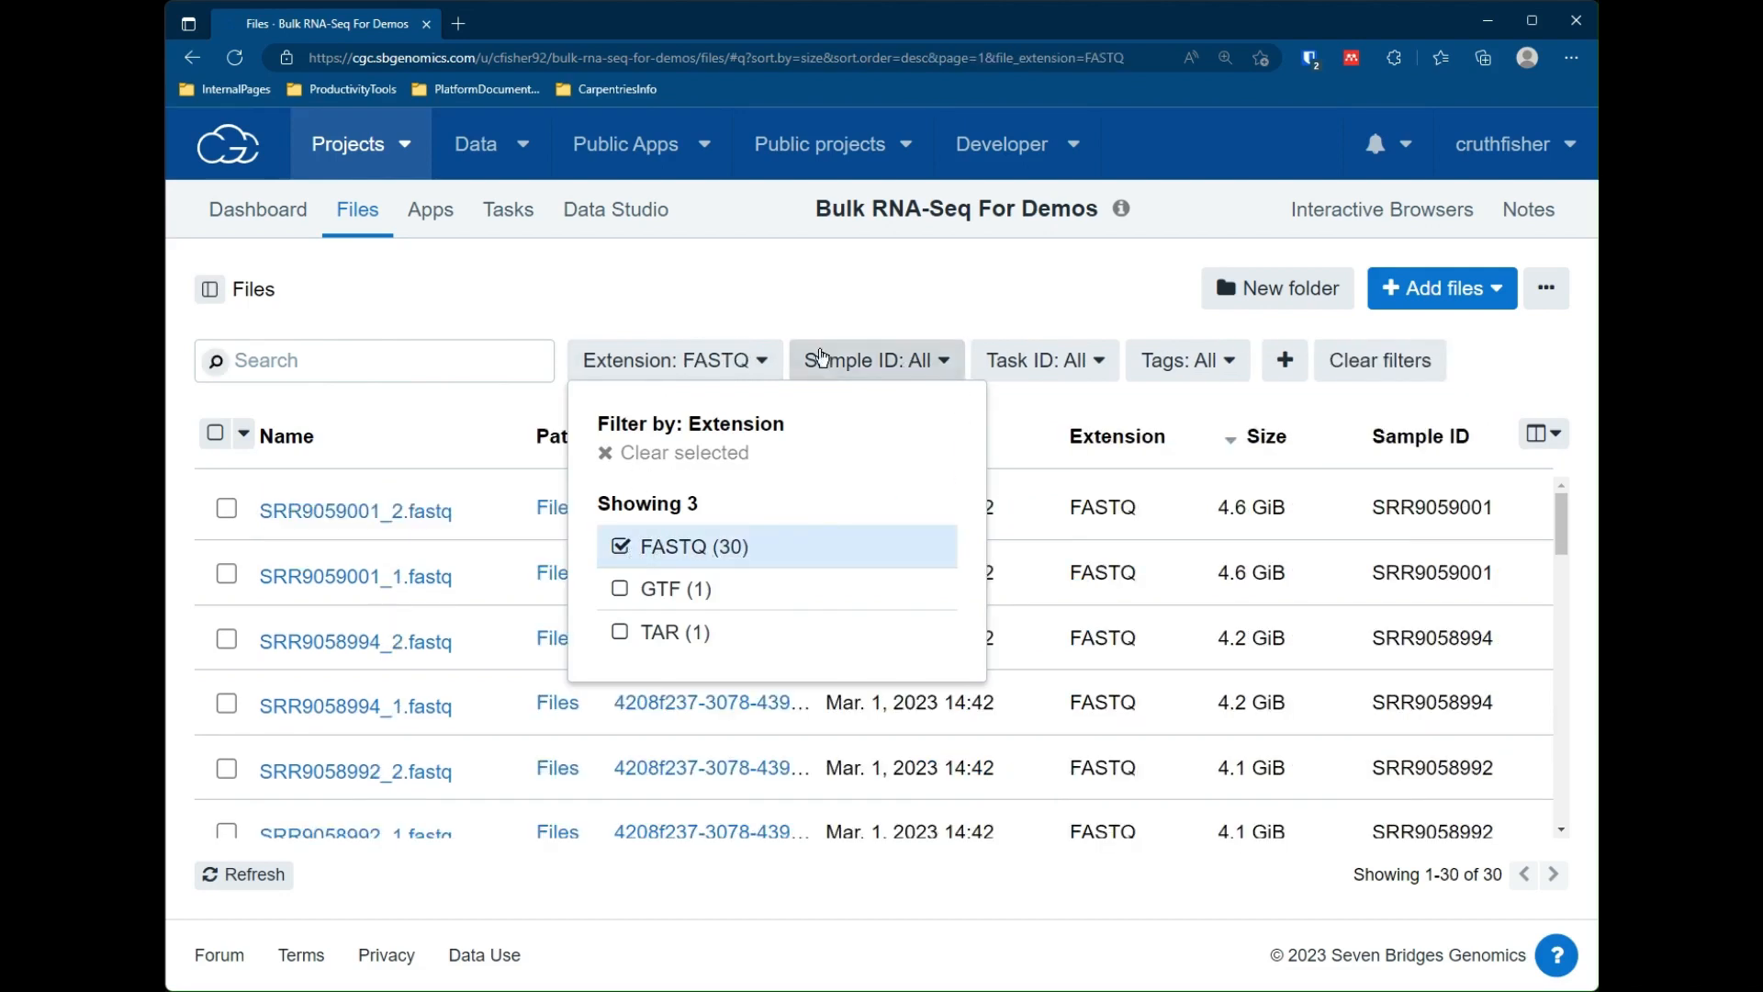
click(724, 301)
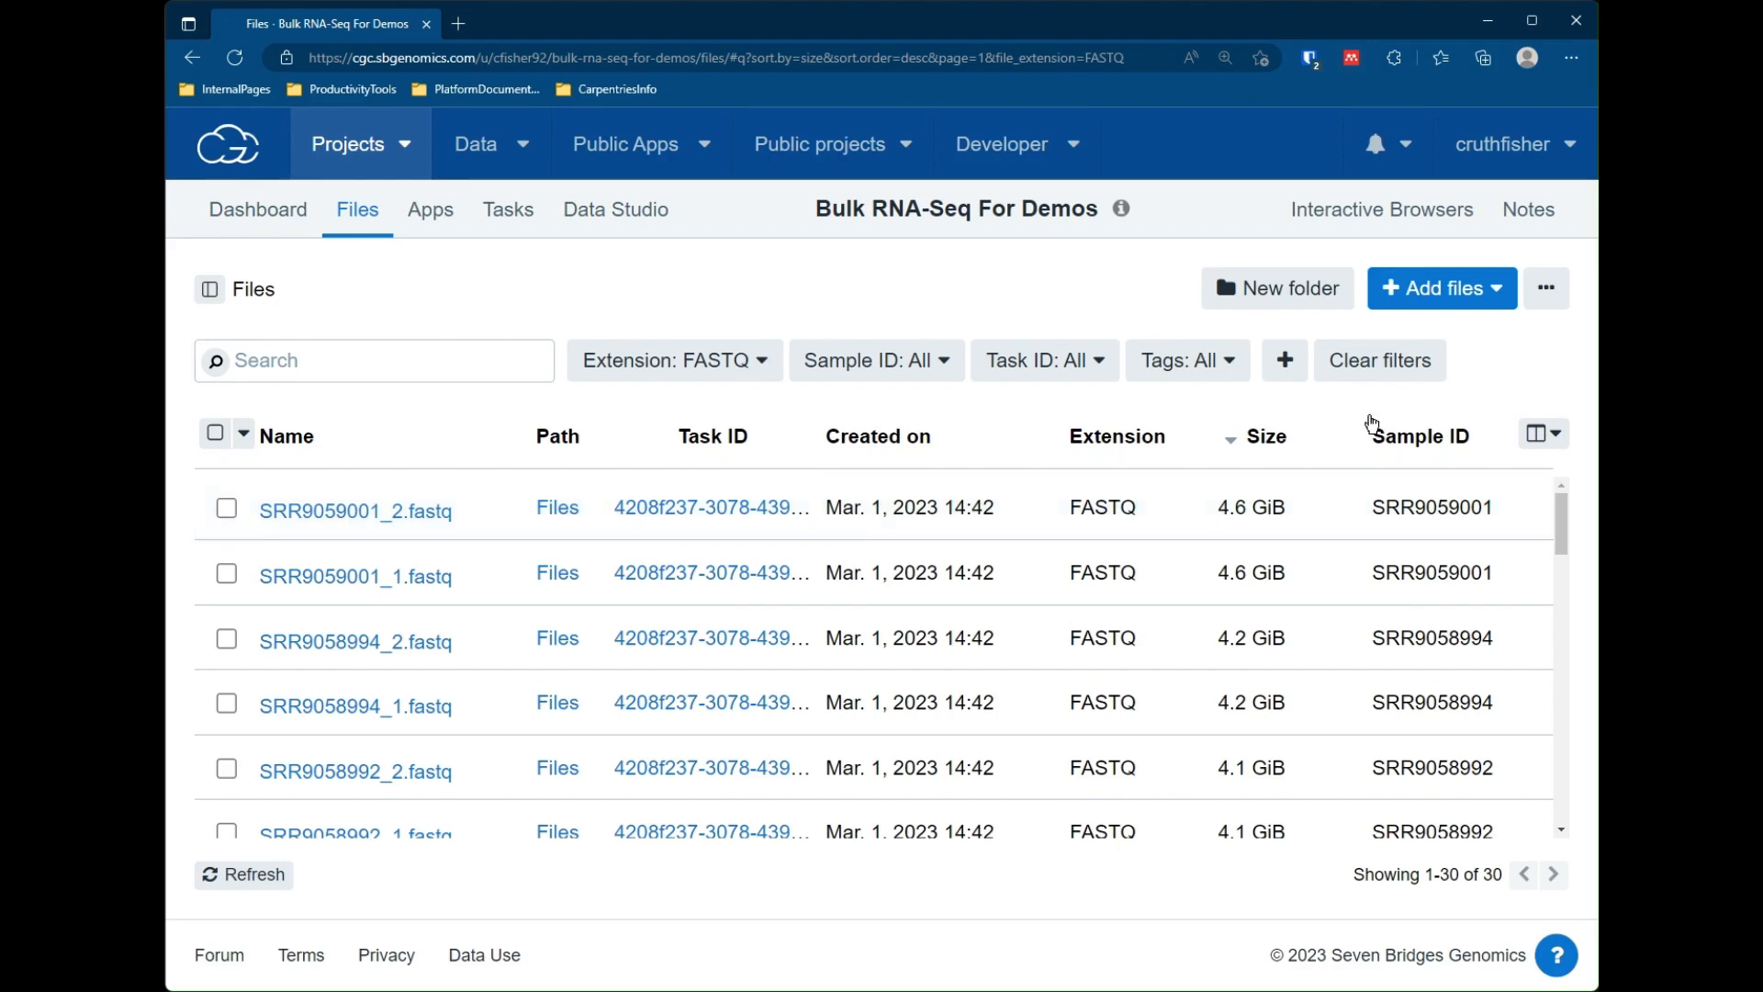
Add the Experimental strategy column to the file table.
click(1560, 439)
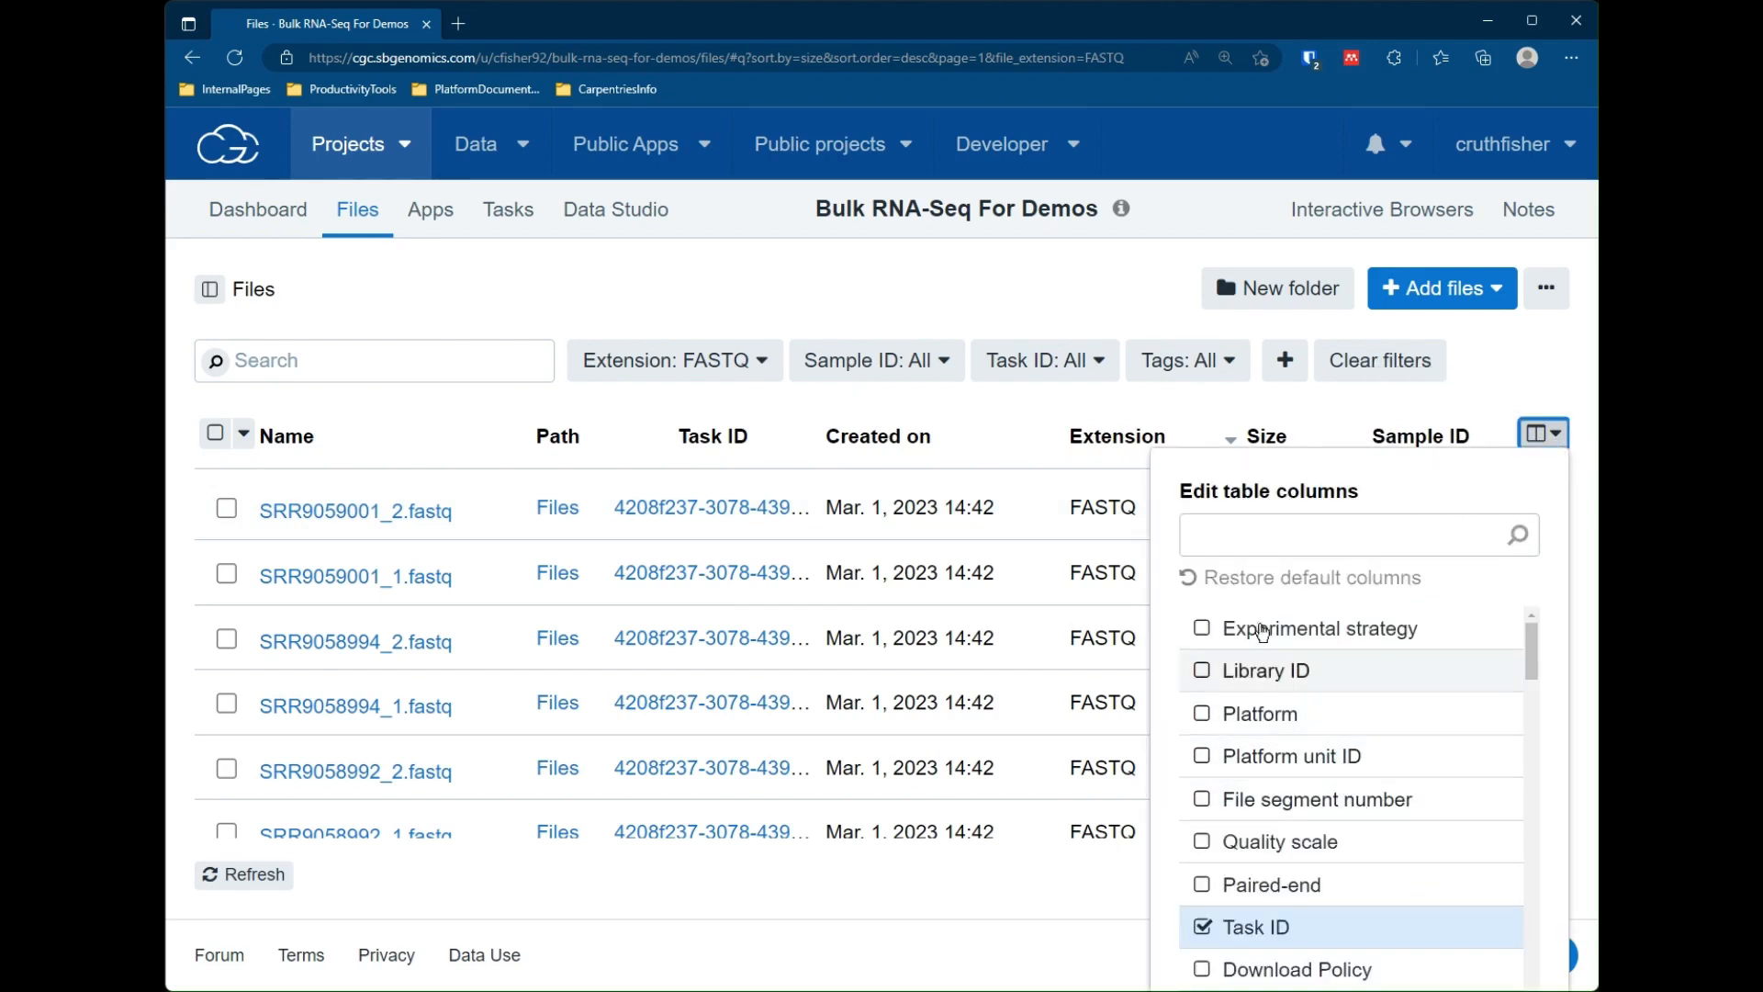
click(1214, 634)
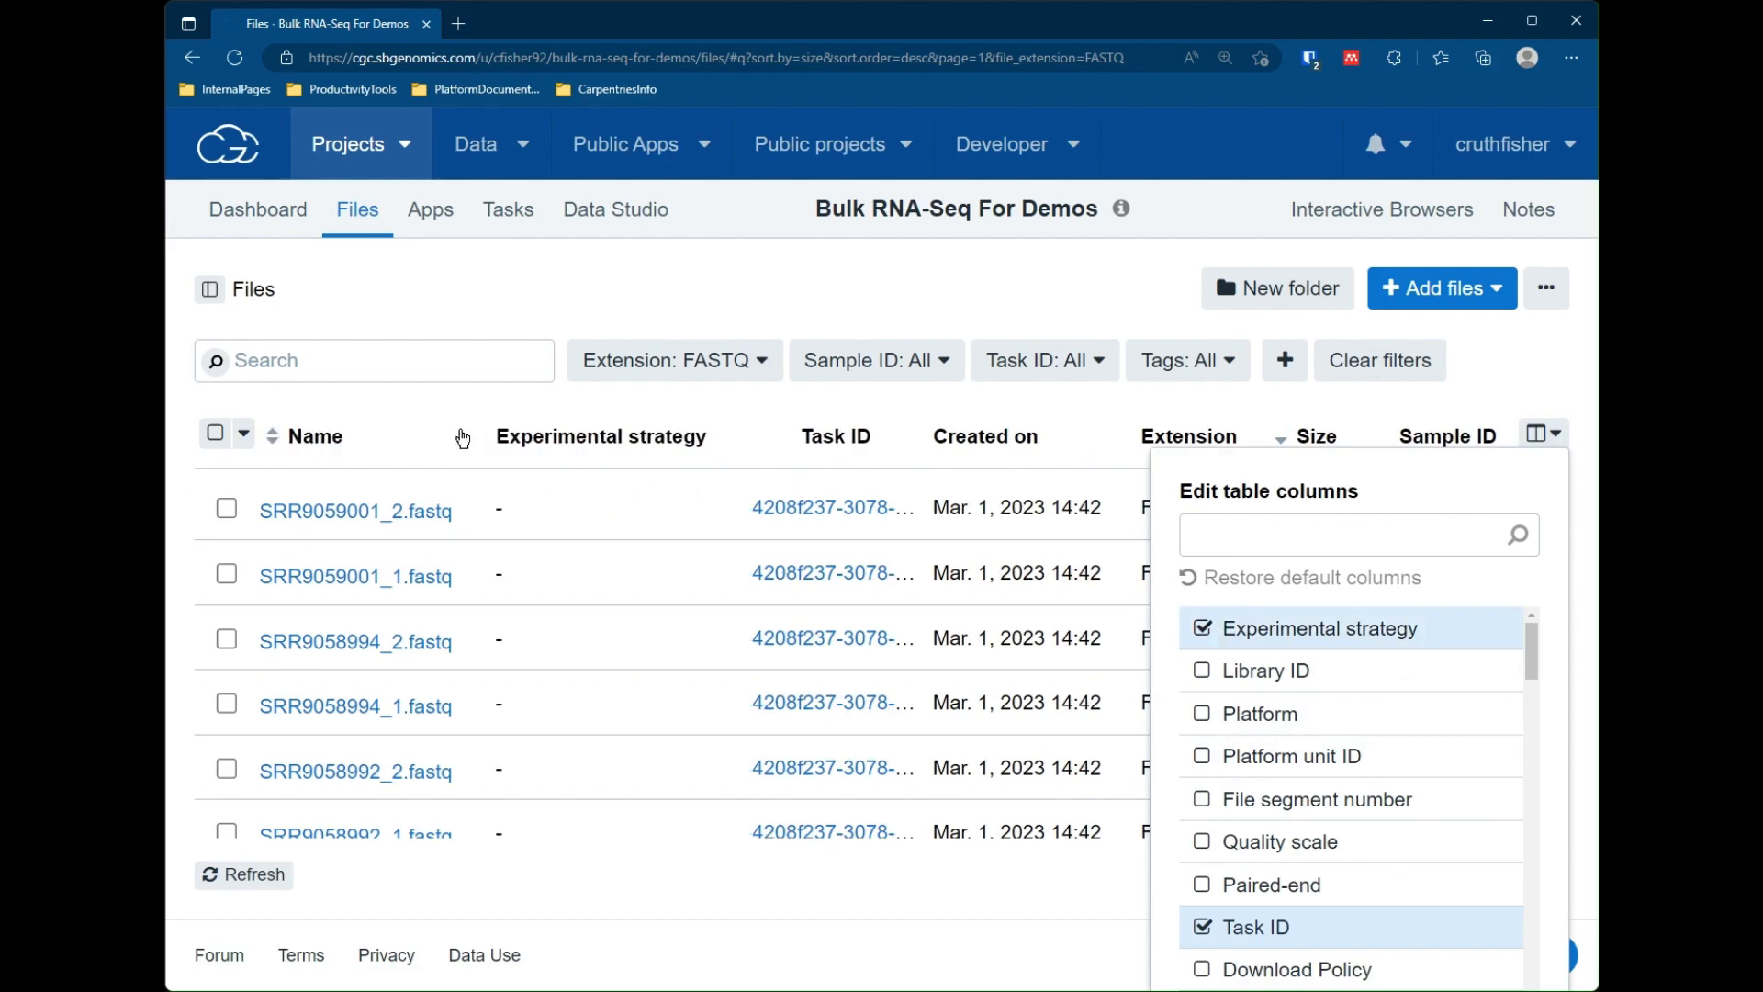
click(670, 285)
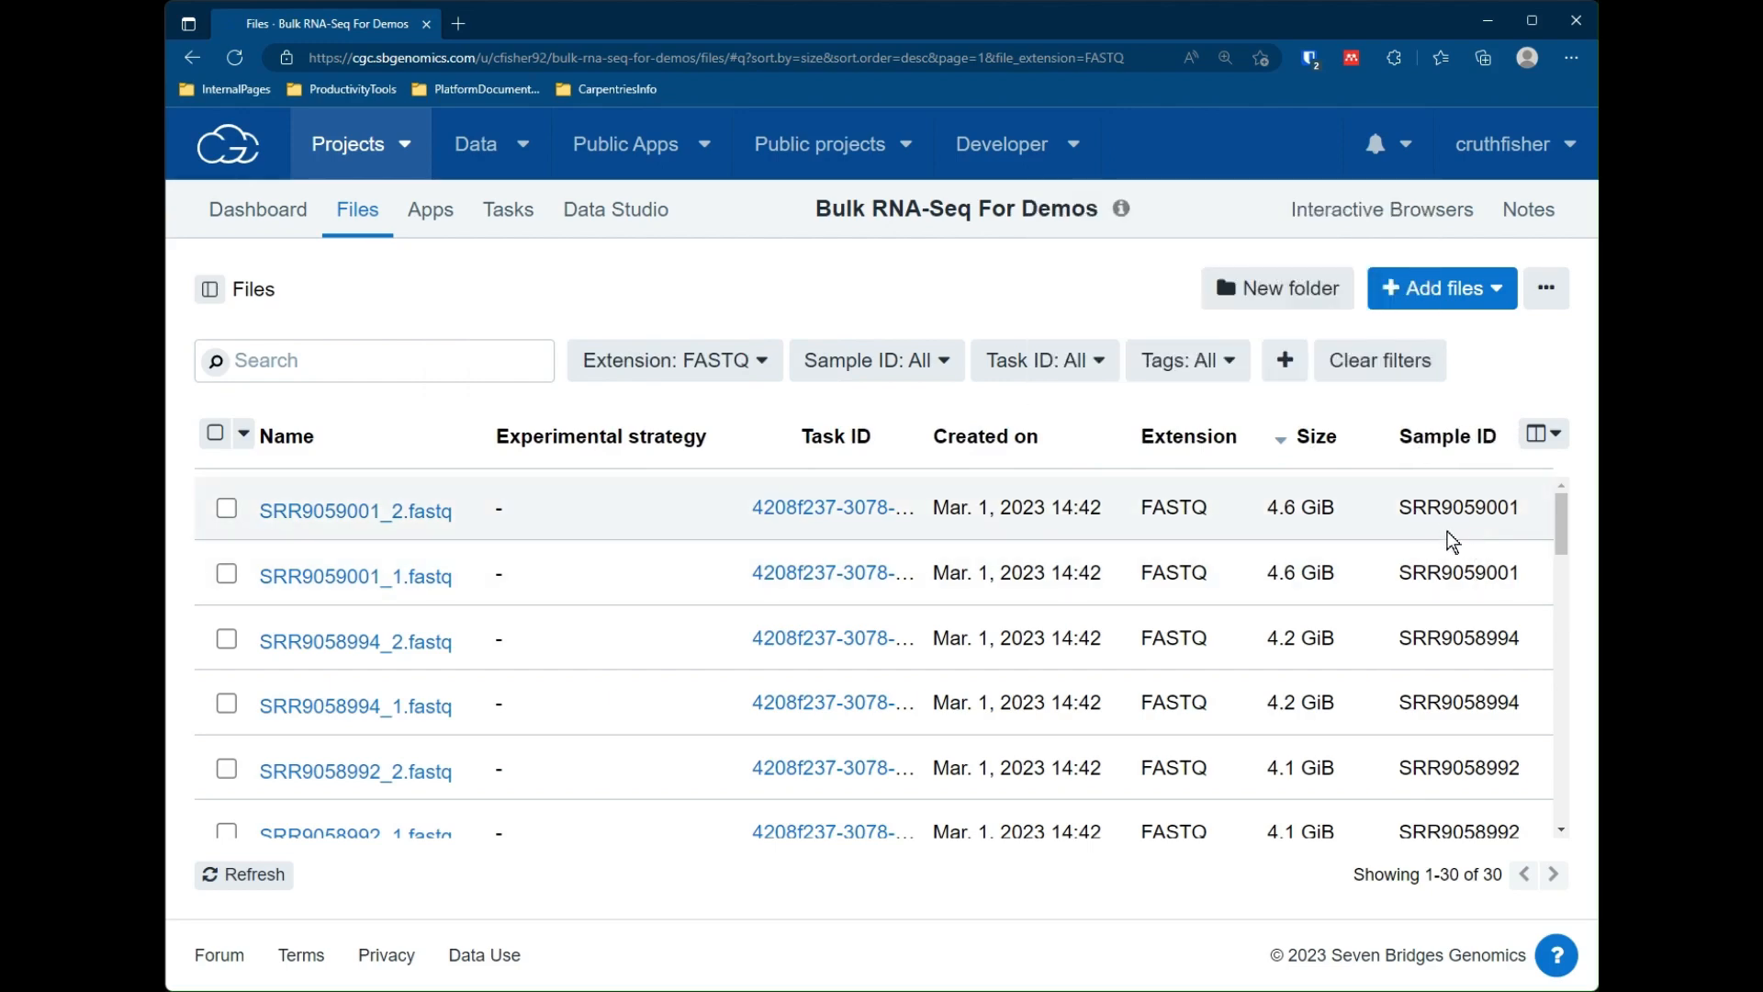
Look through the available metadata columns and add Genotype to the file table.
click(1568, 445)
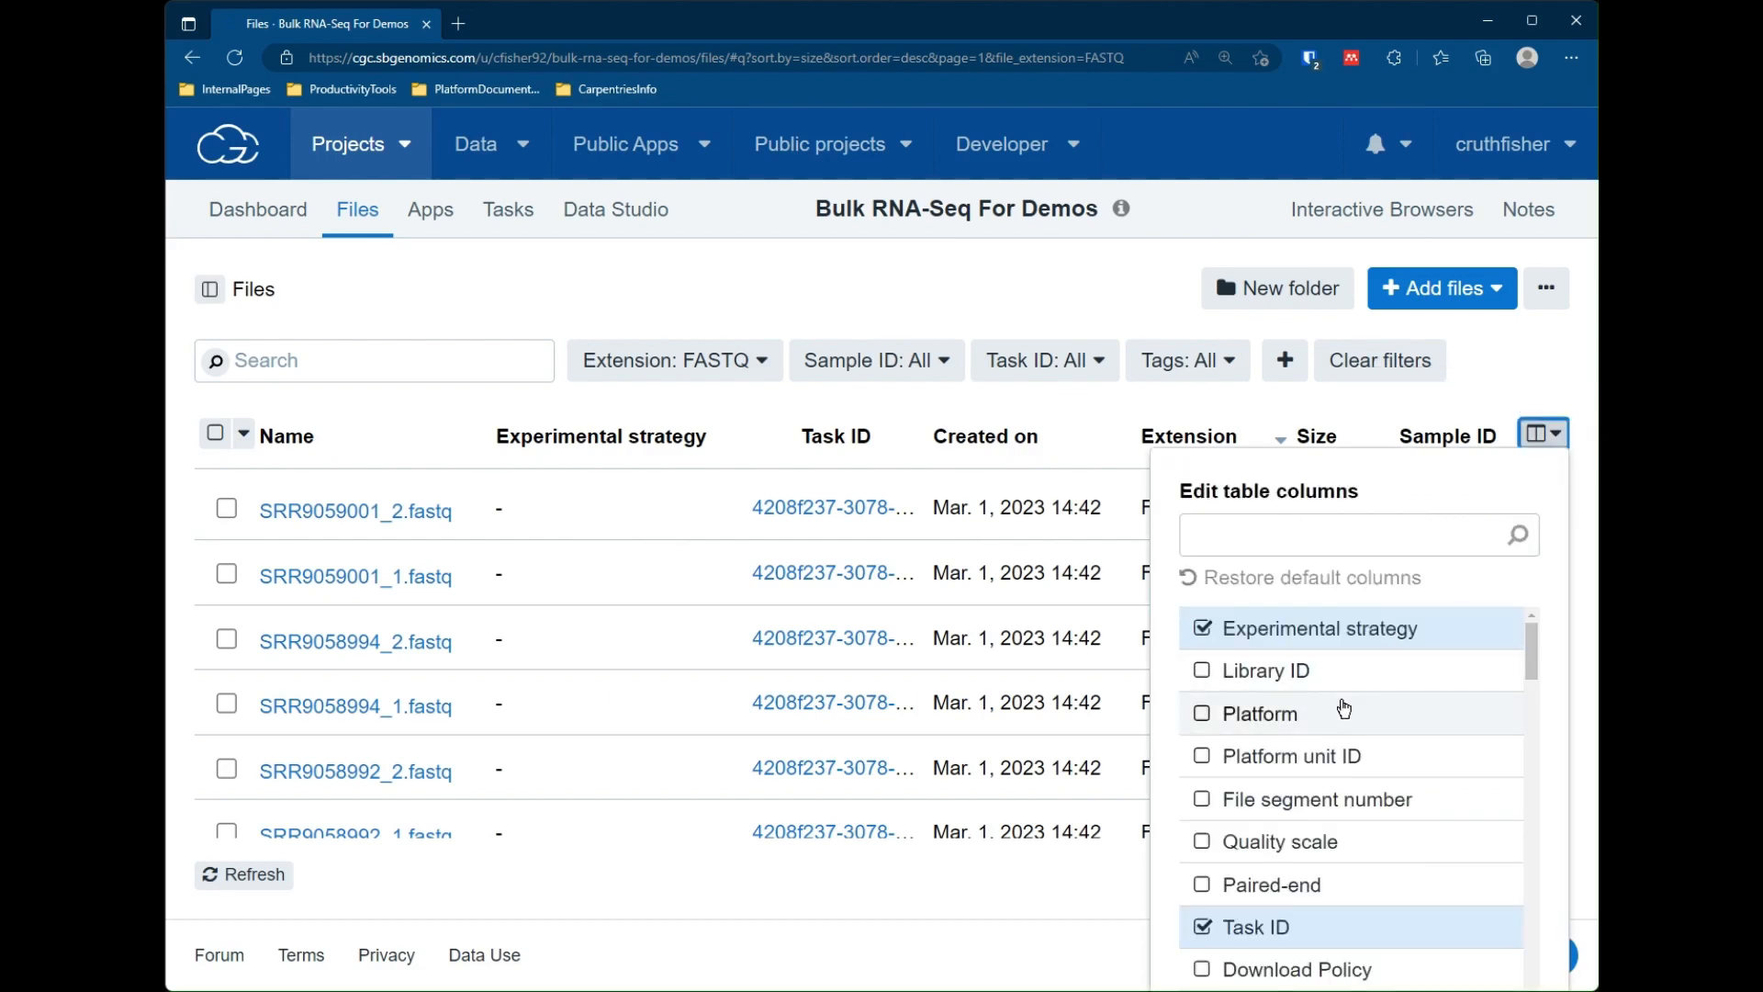
scroll(1425, 863, down, 1)
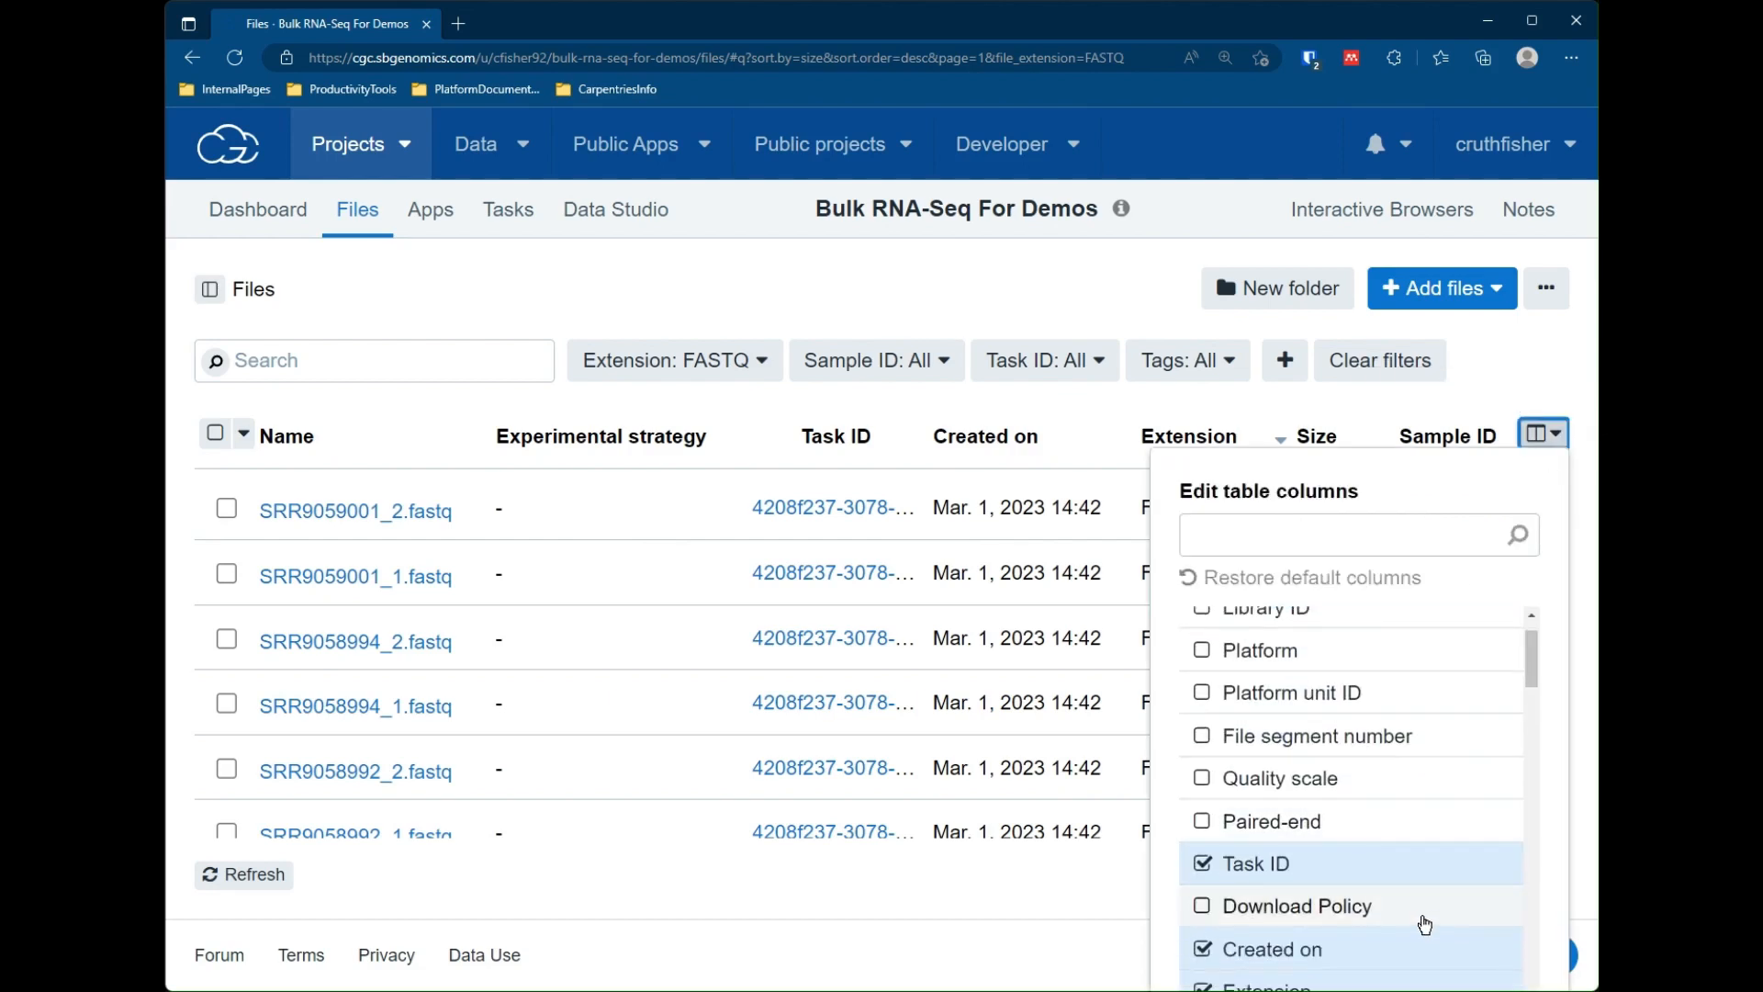
scroll(1398, 687, down, 2)
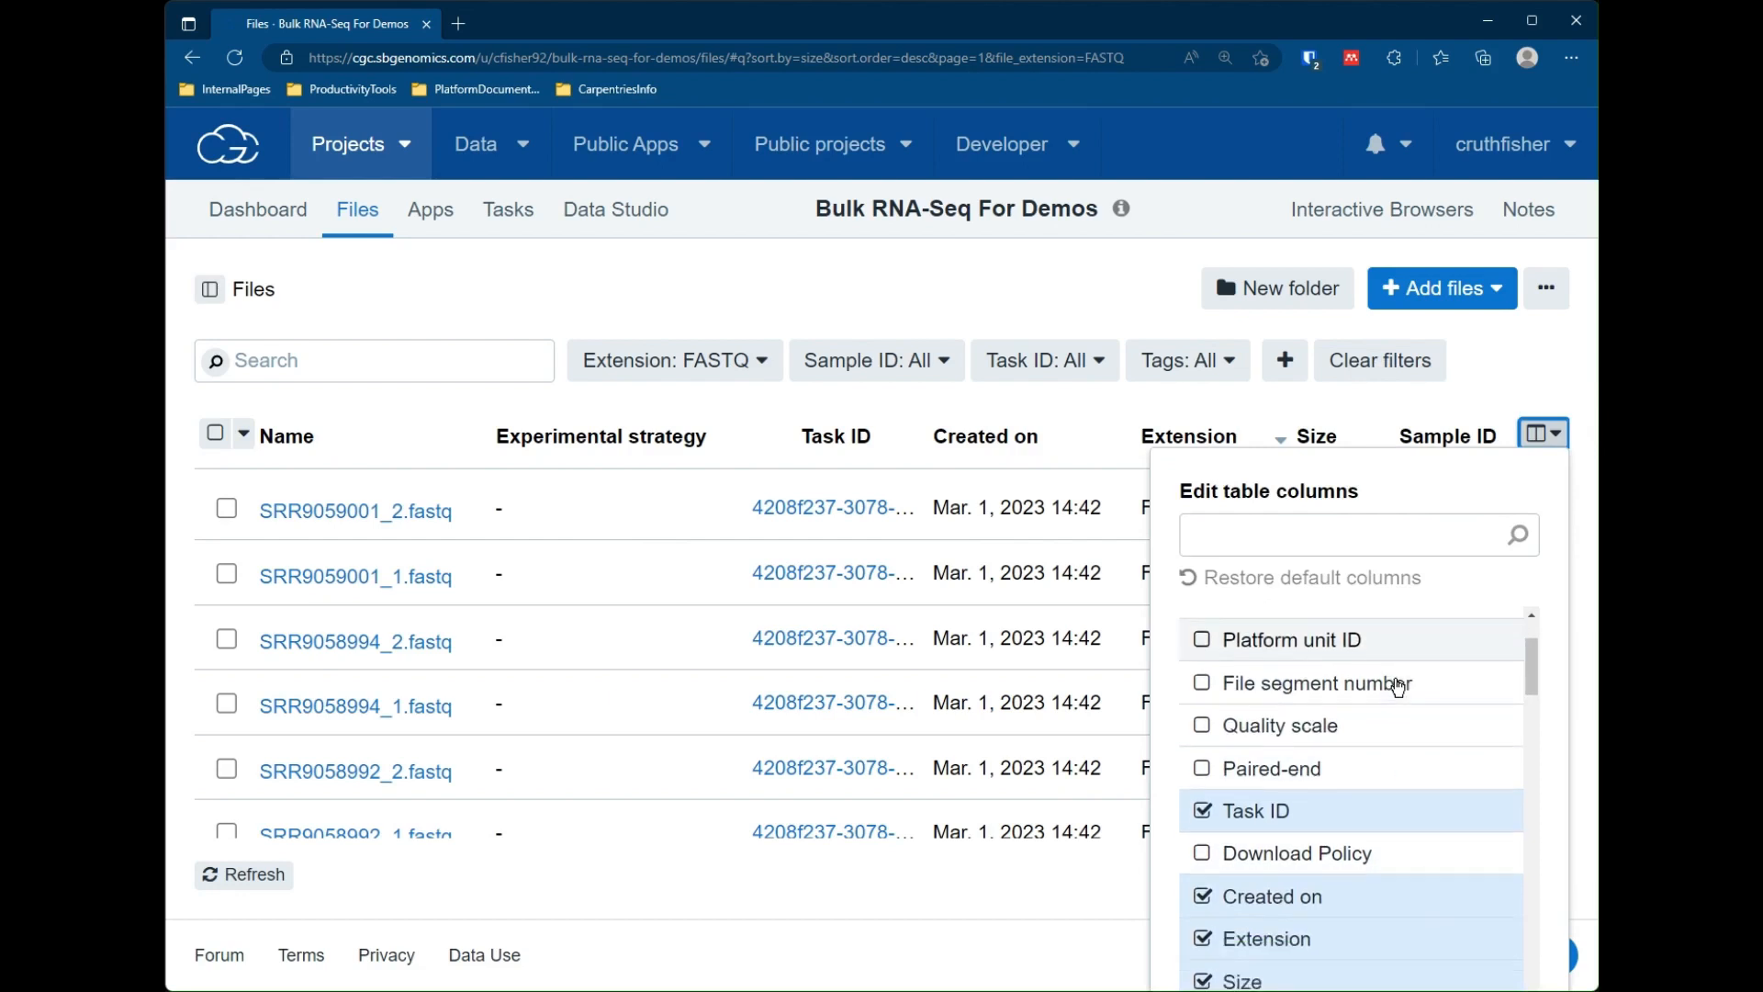
scroll(1409, 827, down, 3)
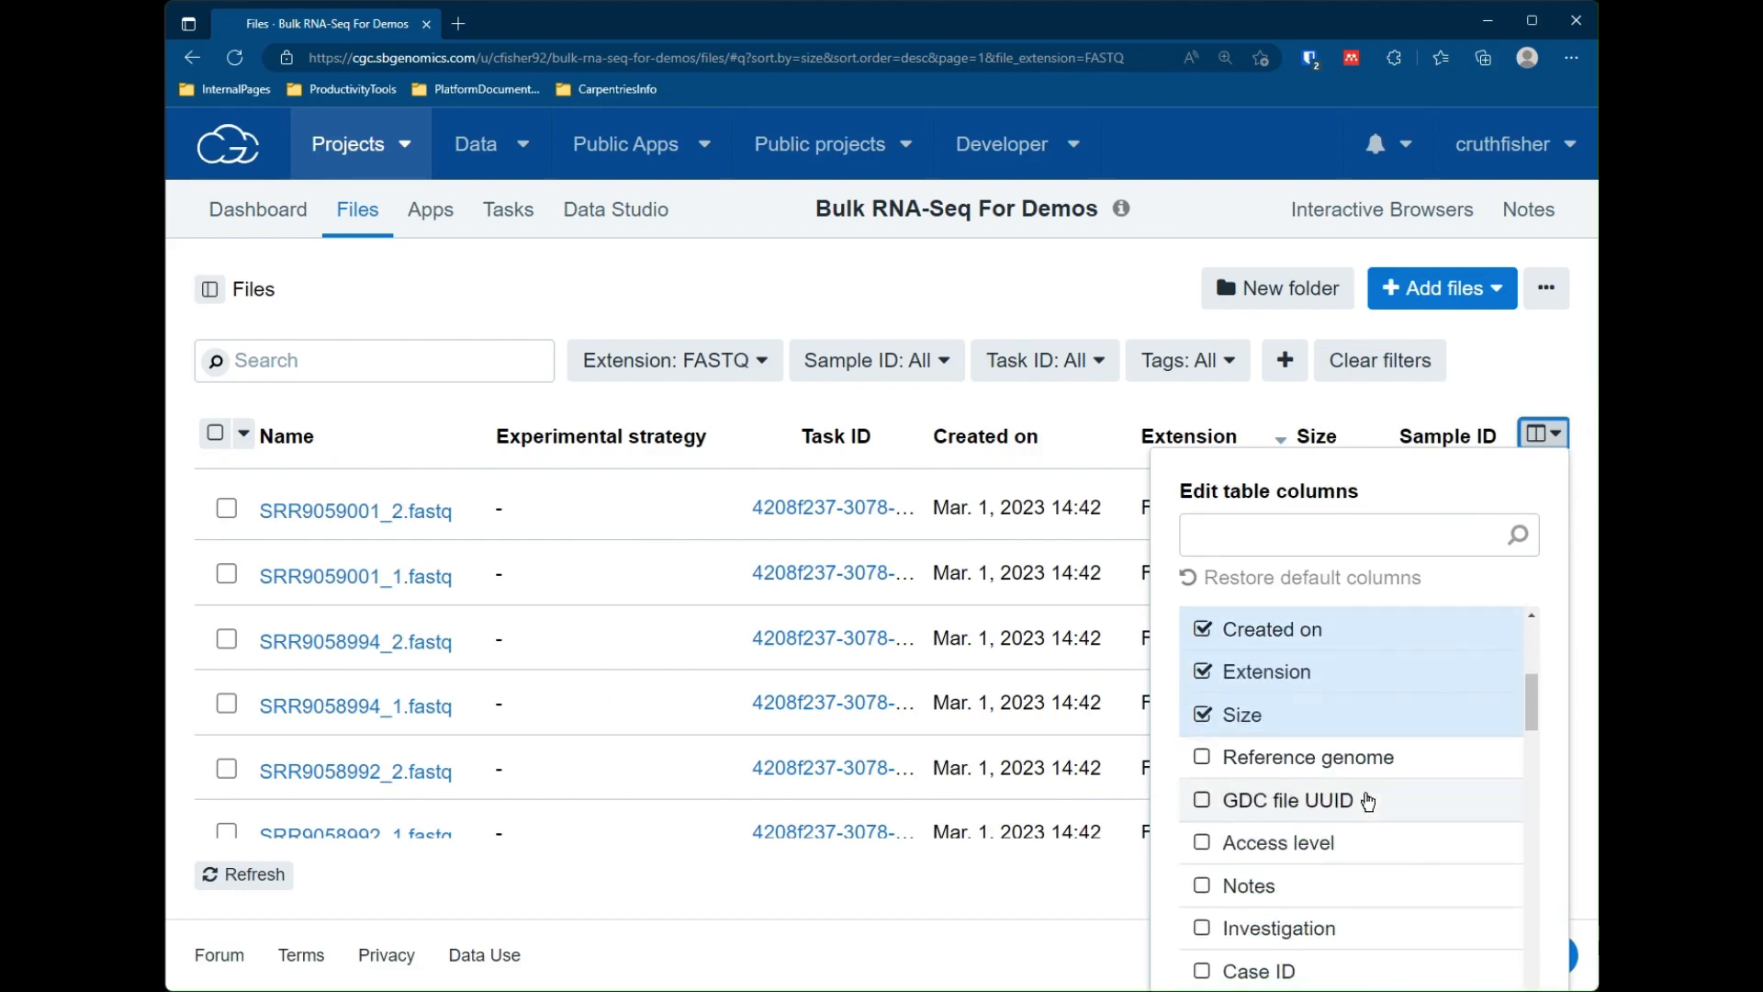
scroll(1369, 799, down, 2)
scroll(1353, 844, down, 7)
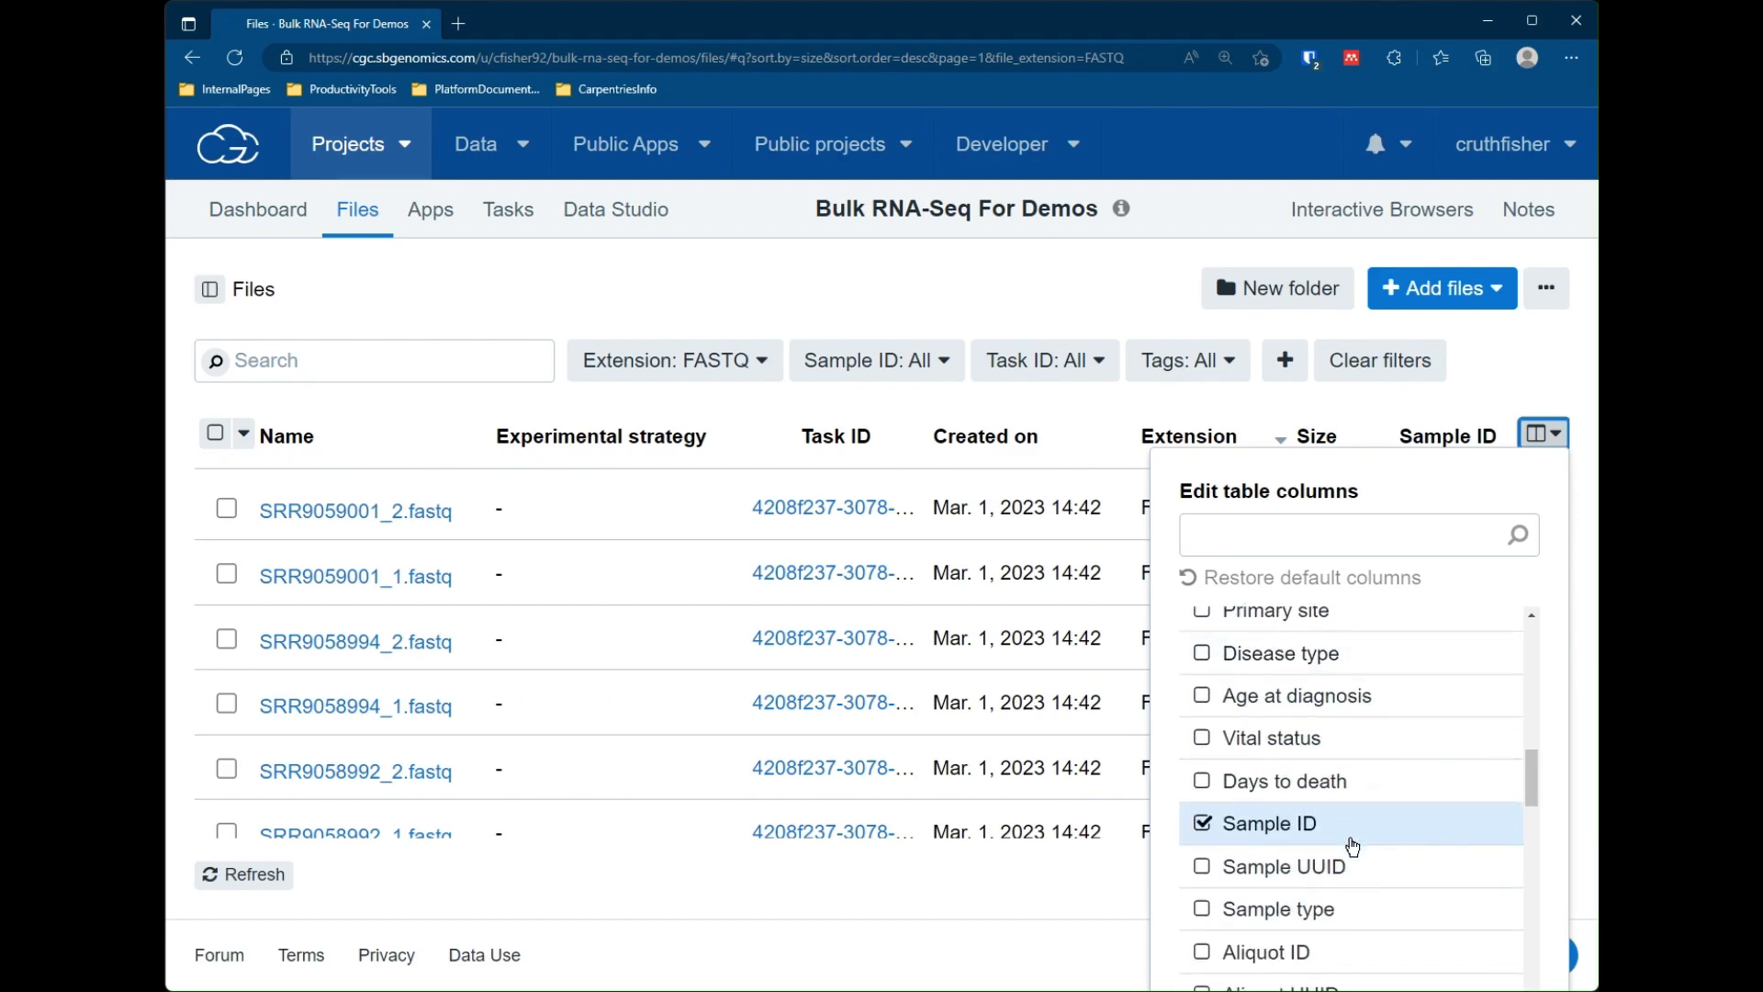
scroll(1371, 900, down, 2)
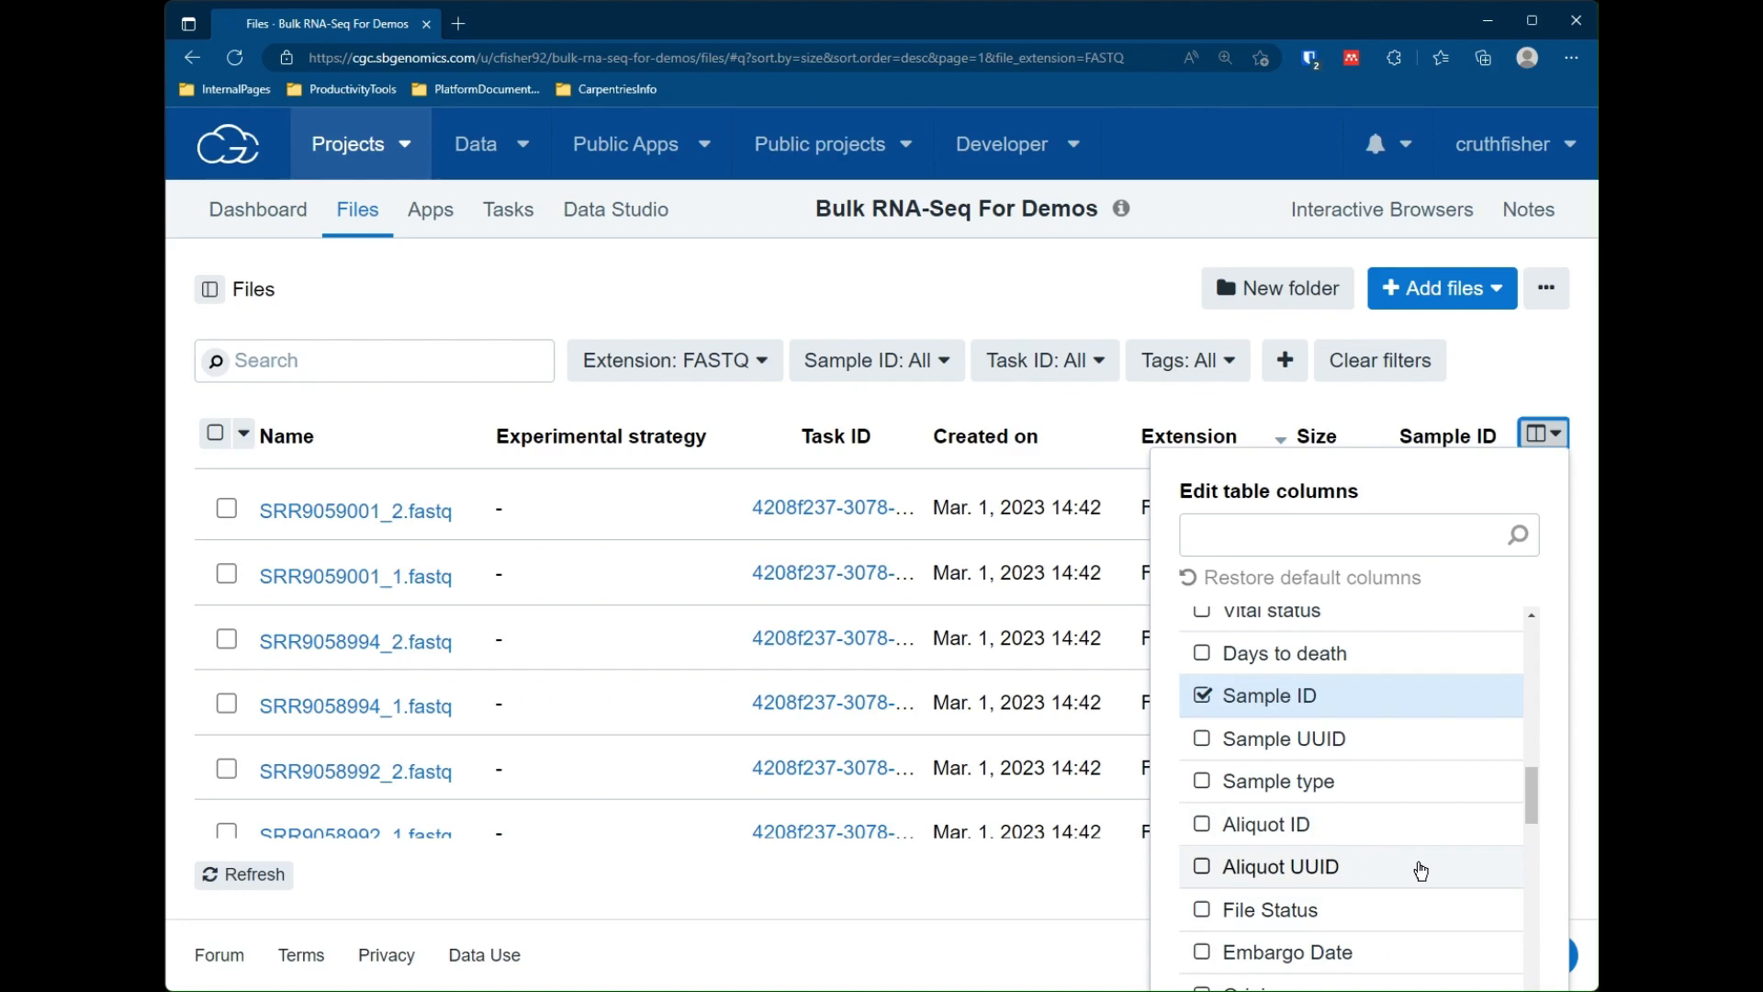
scroll(1420, 870, down, 5)
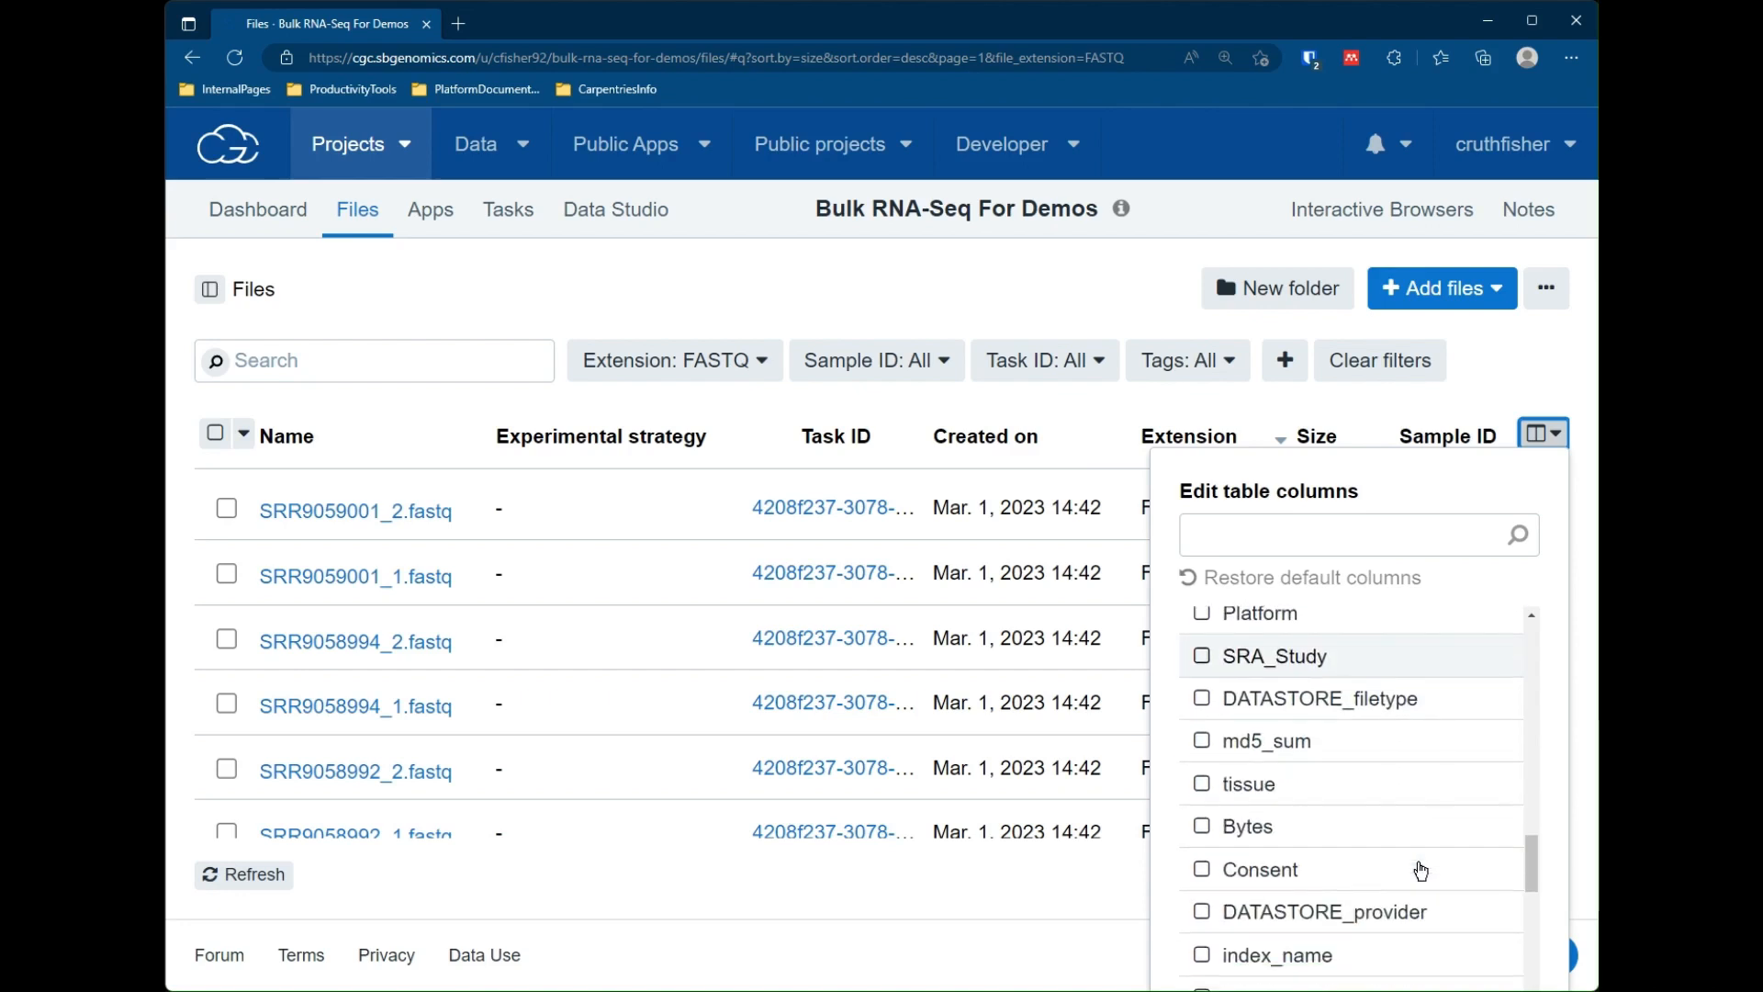
scroll(1420, 870, down, 4)
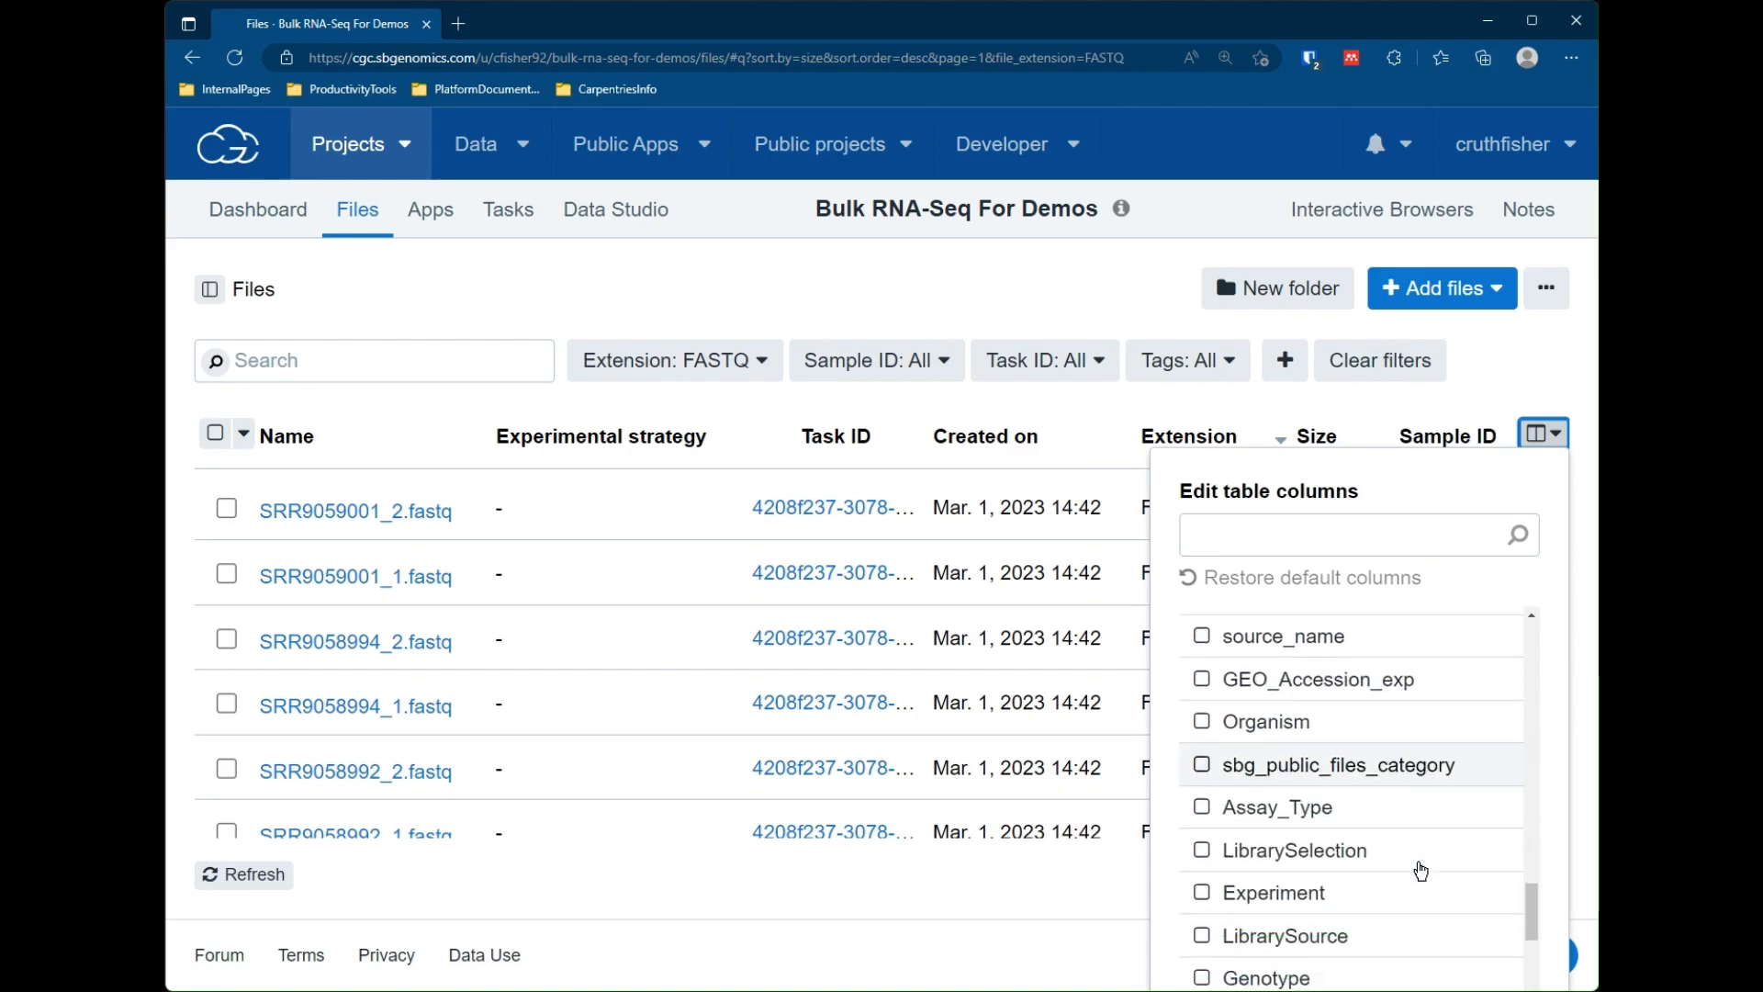
scroll(1420, 870, down, 2)
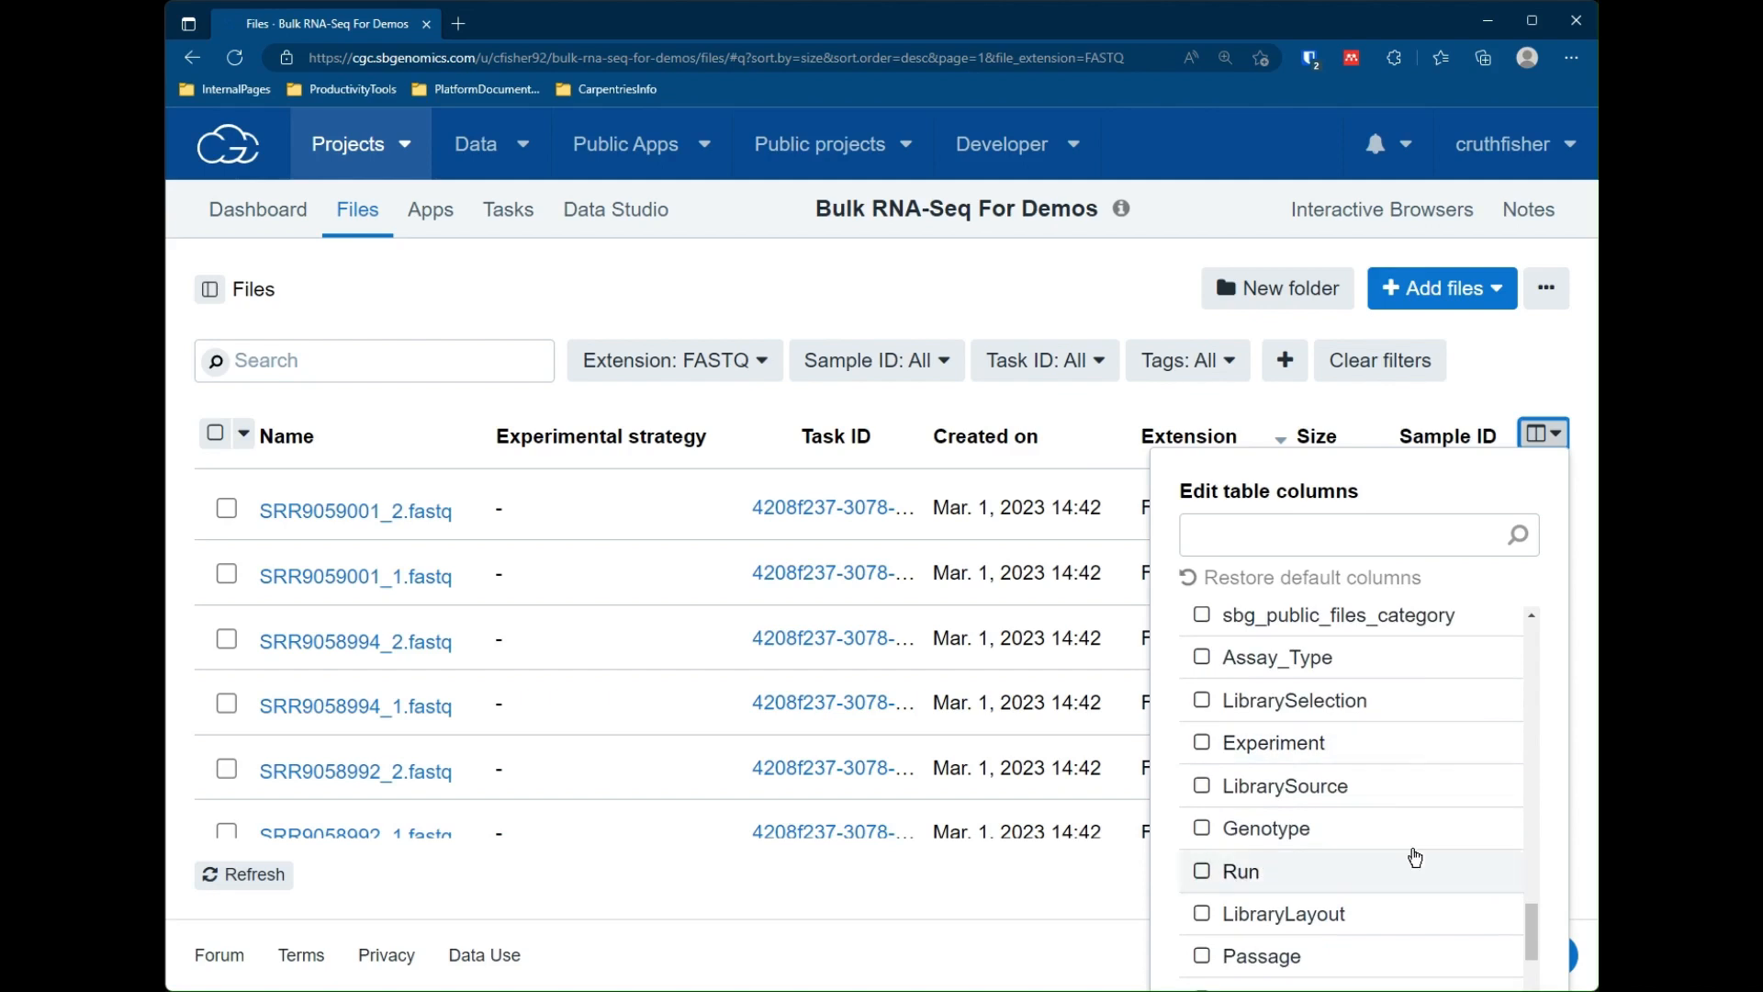
click(1217, 834)
click(813, 933)
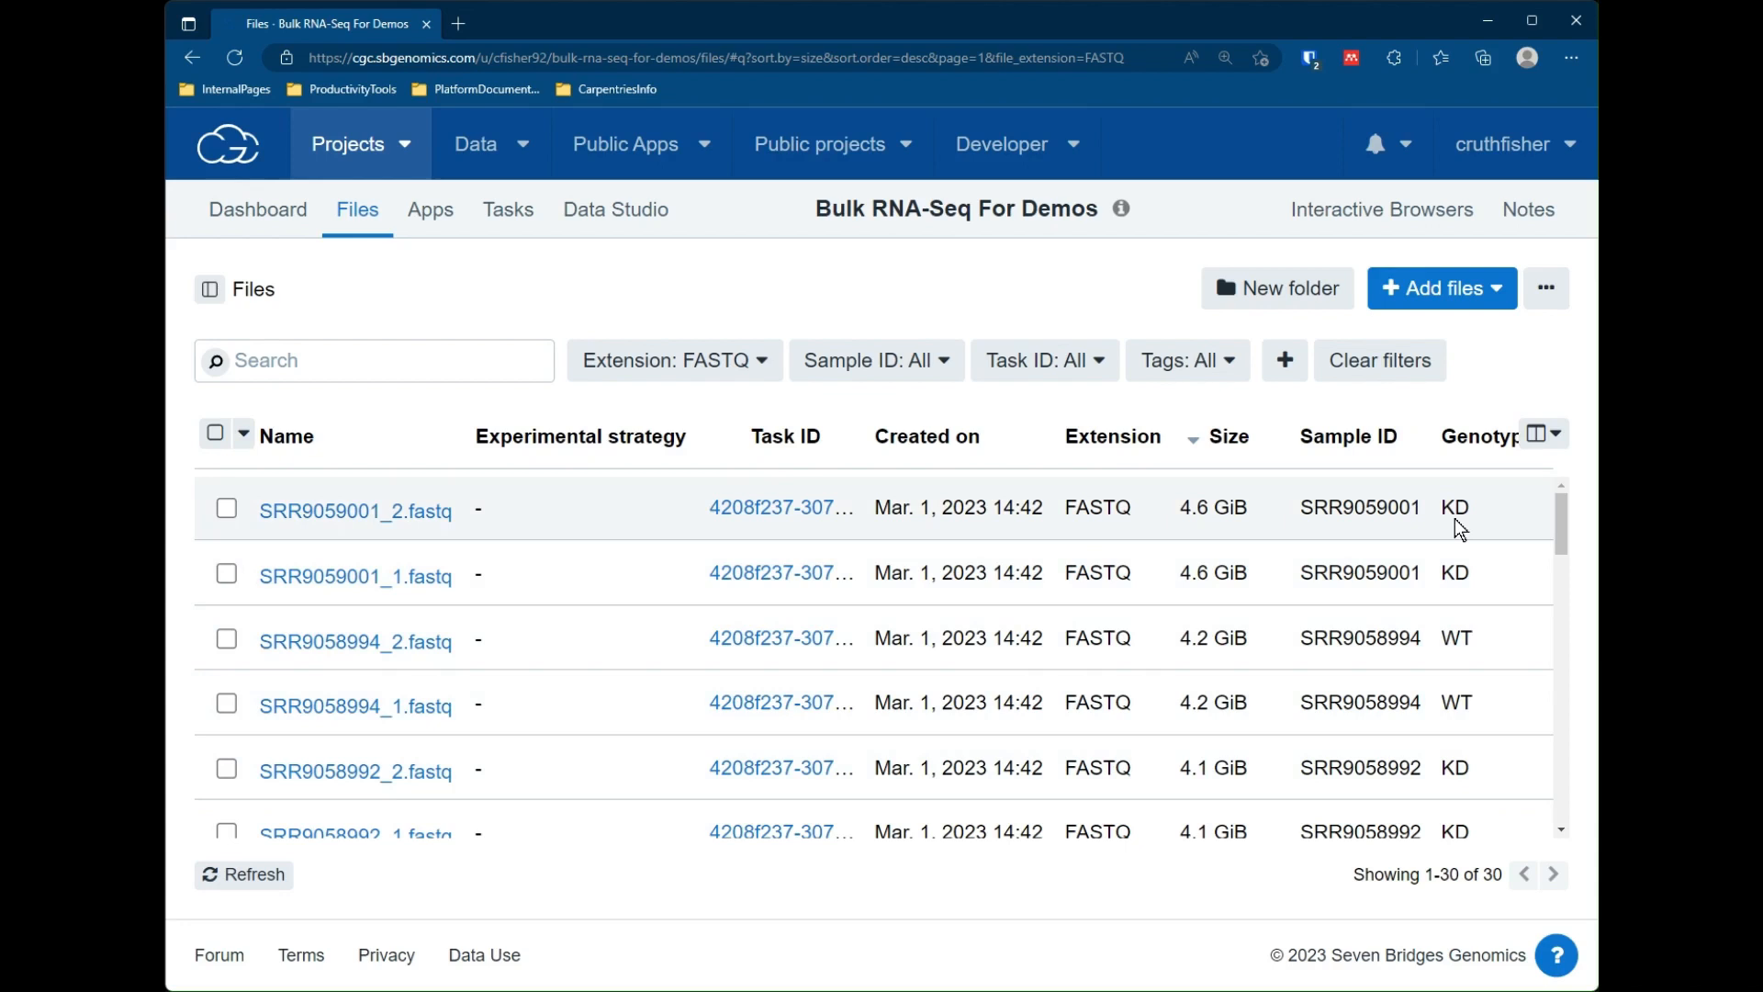
Open SRR9059001_2.fastq for metadata editing and set its experimental strategy to RNA-Seq.
click(343, 523)
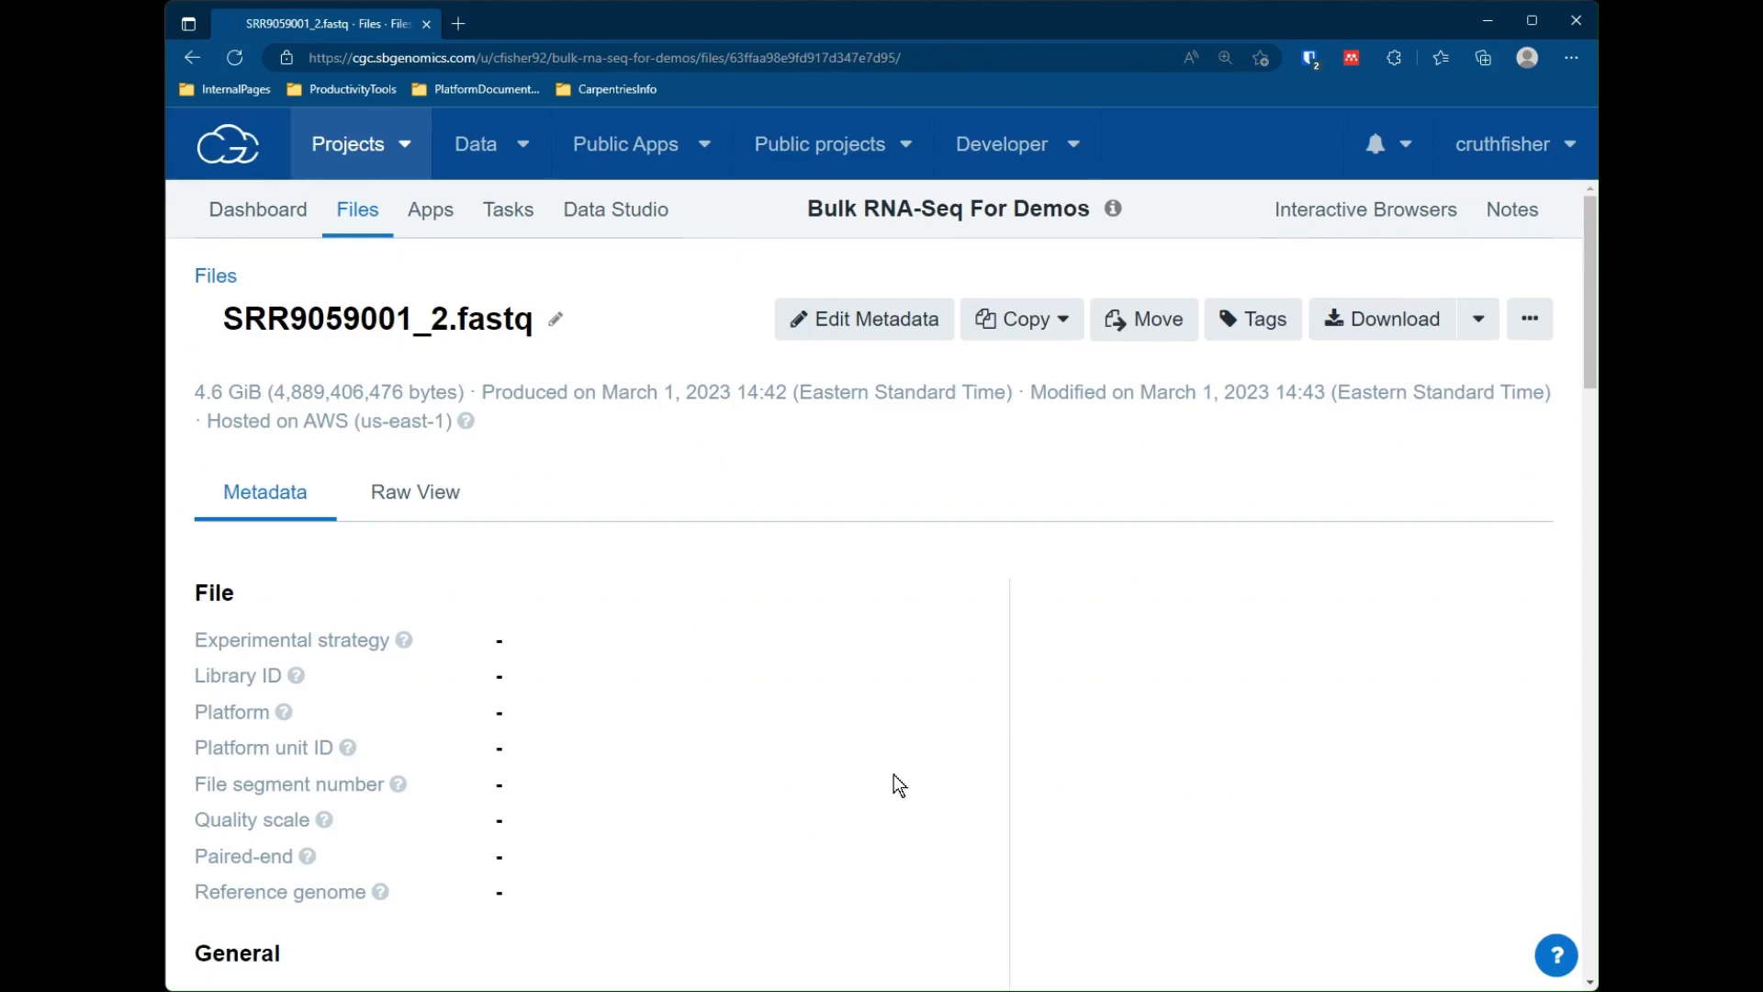
click(813, 321)
click(1192, 343)
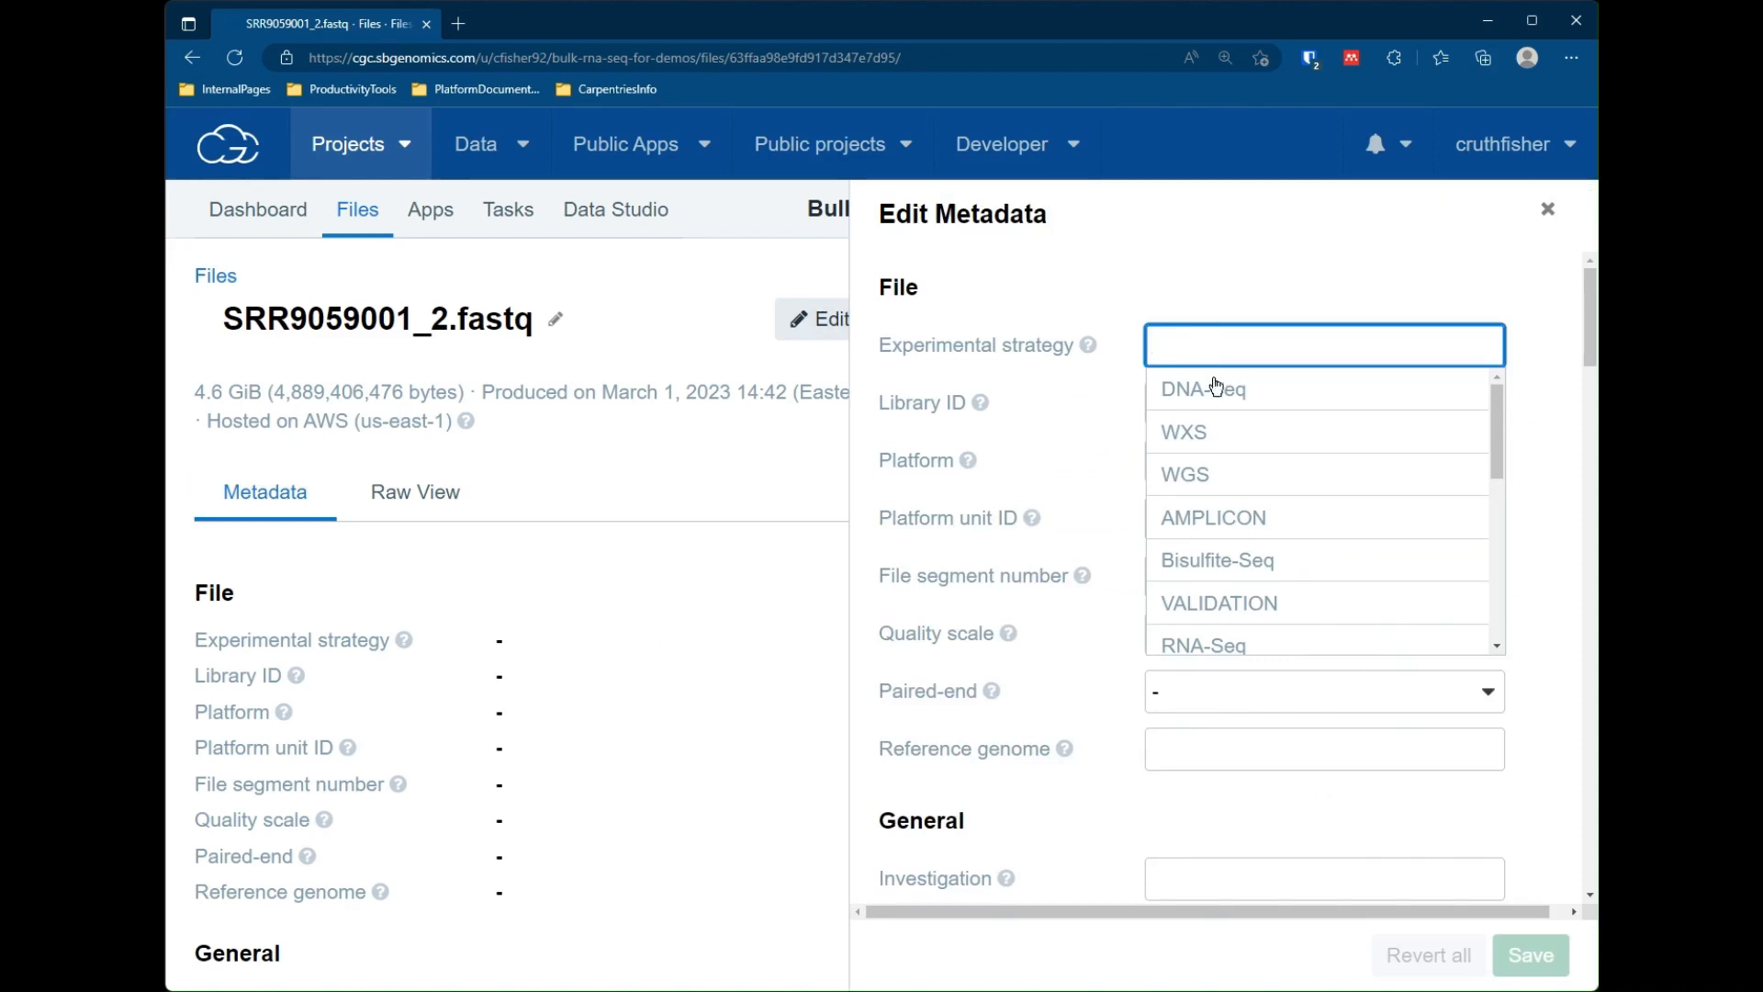
scroll(1238, 597, down, 1)
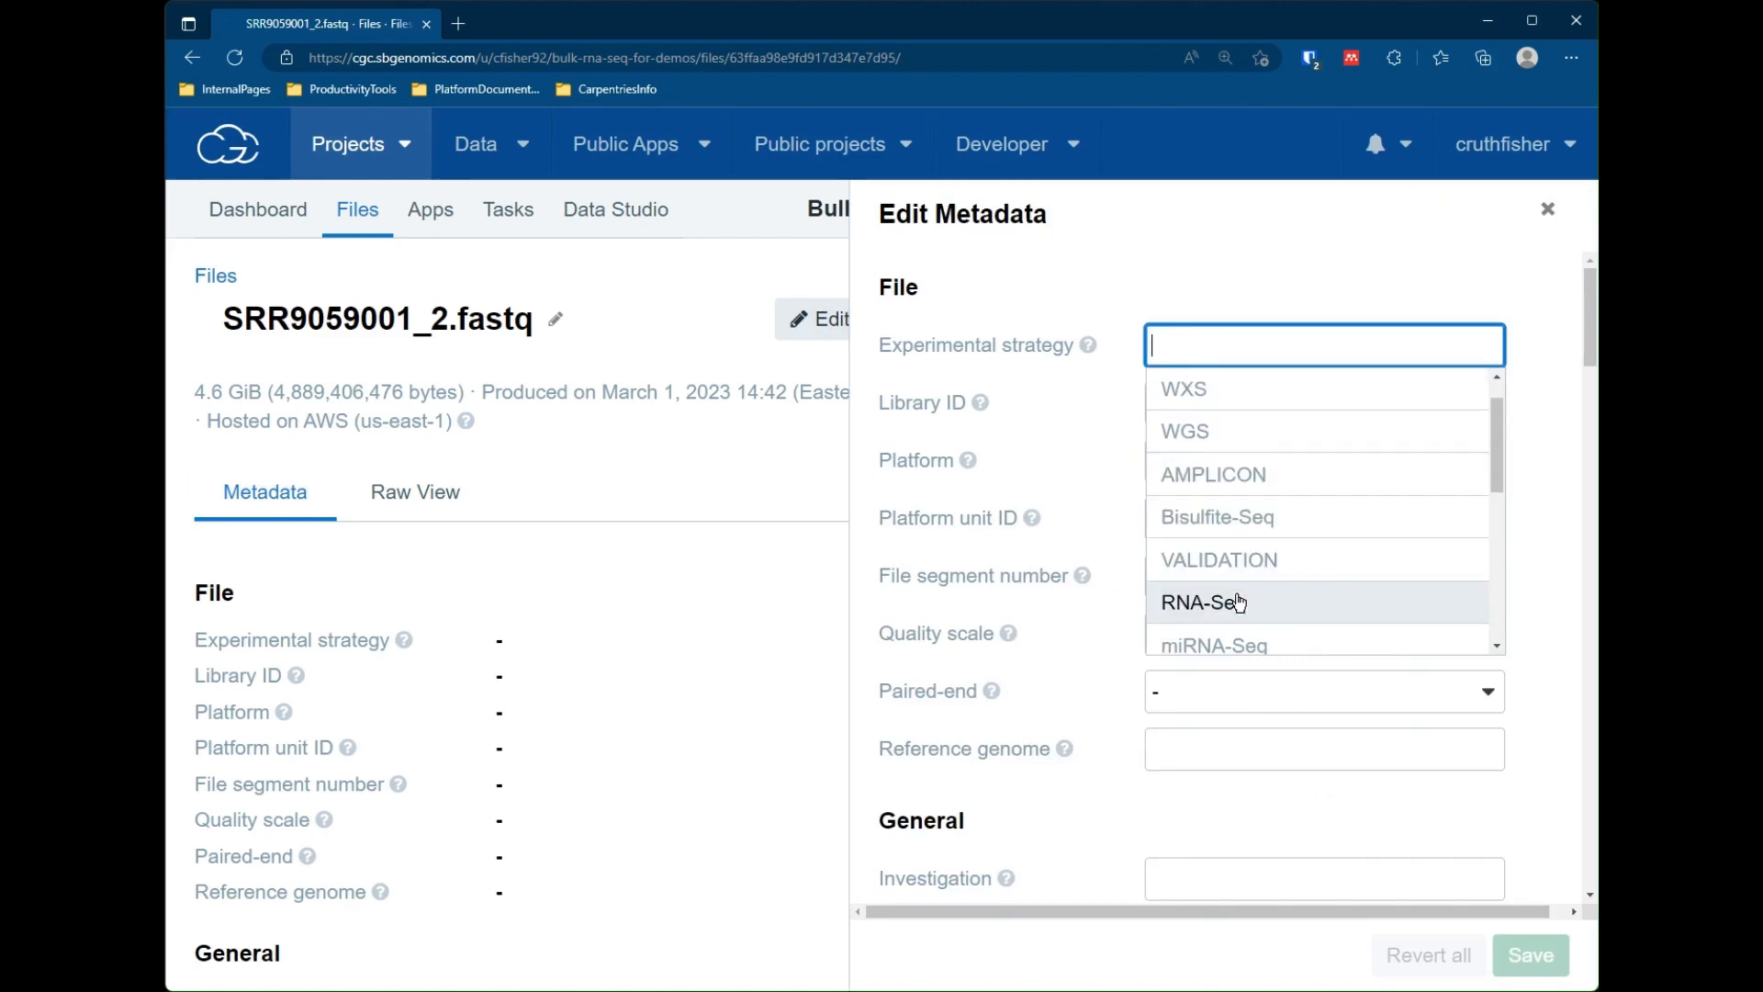
click(1236, 606)
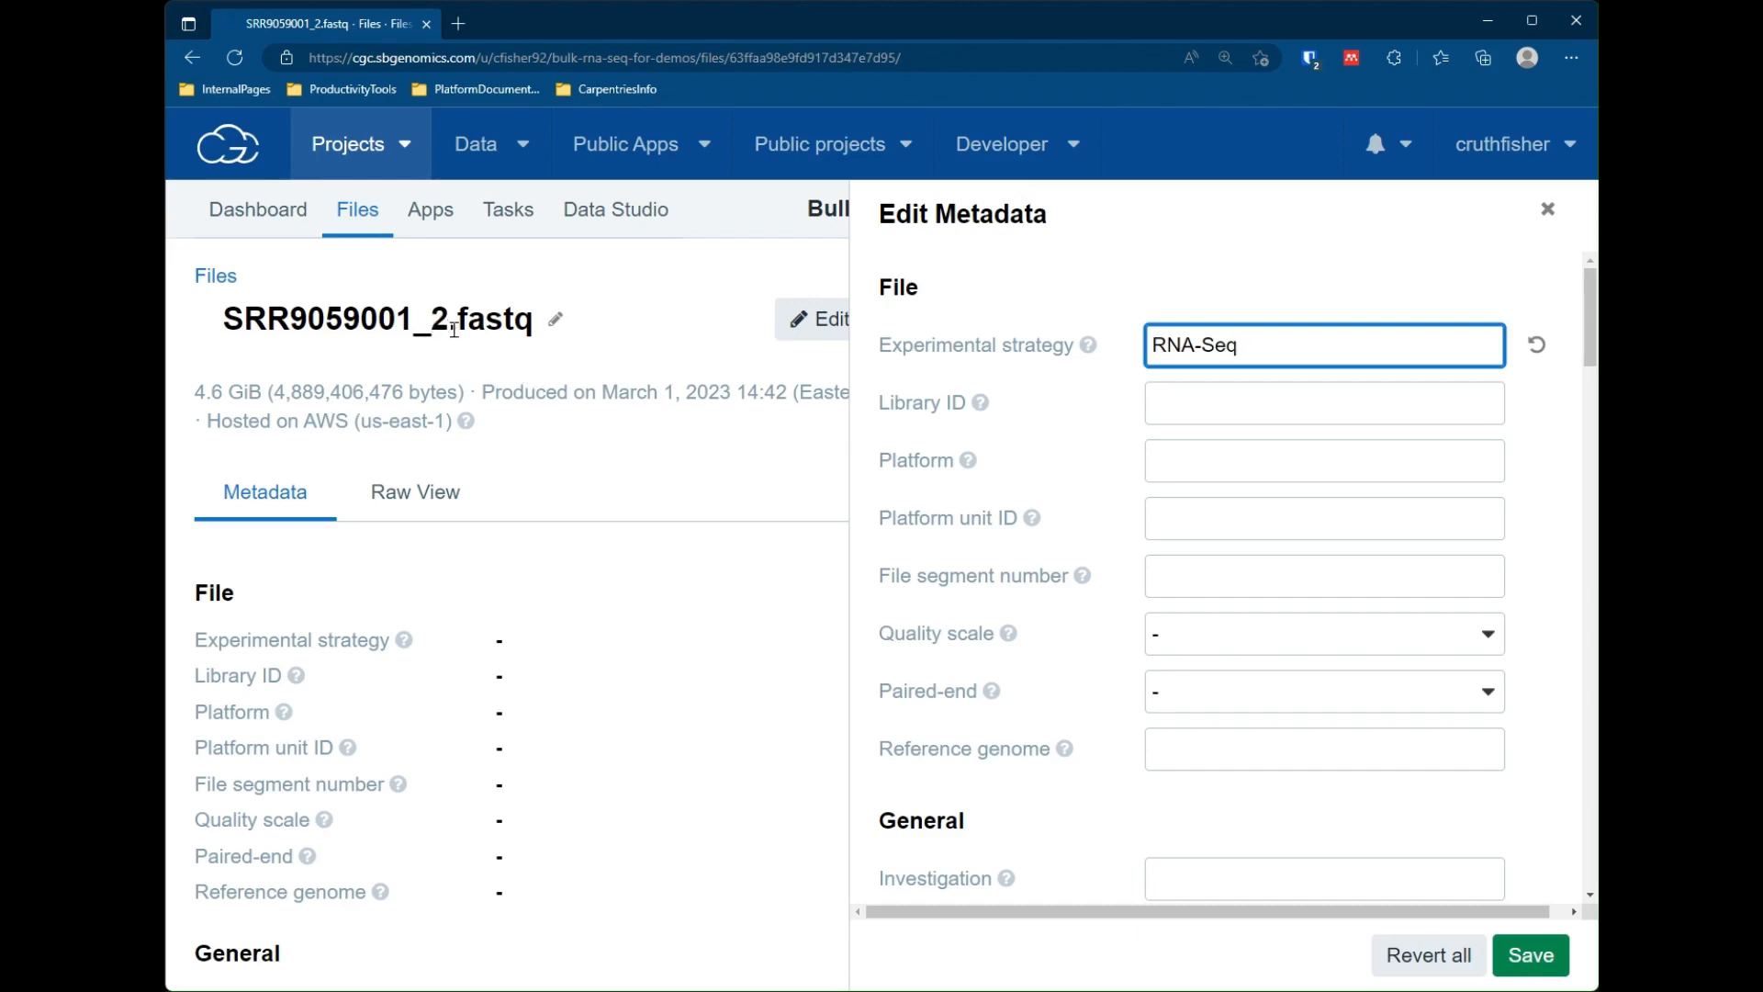
Set the file's Paired-end metadata to 2 and save the metadata changes.
click(1209, 696)
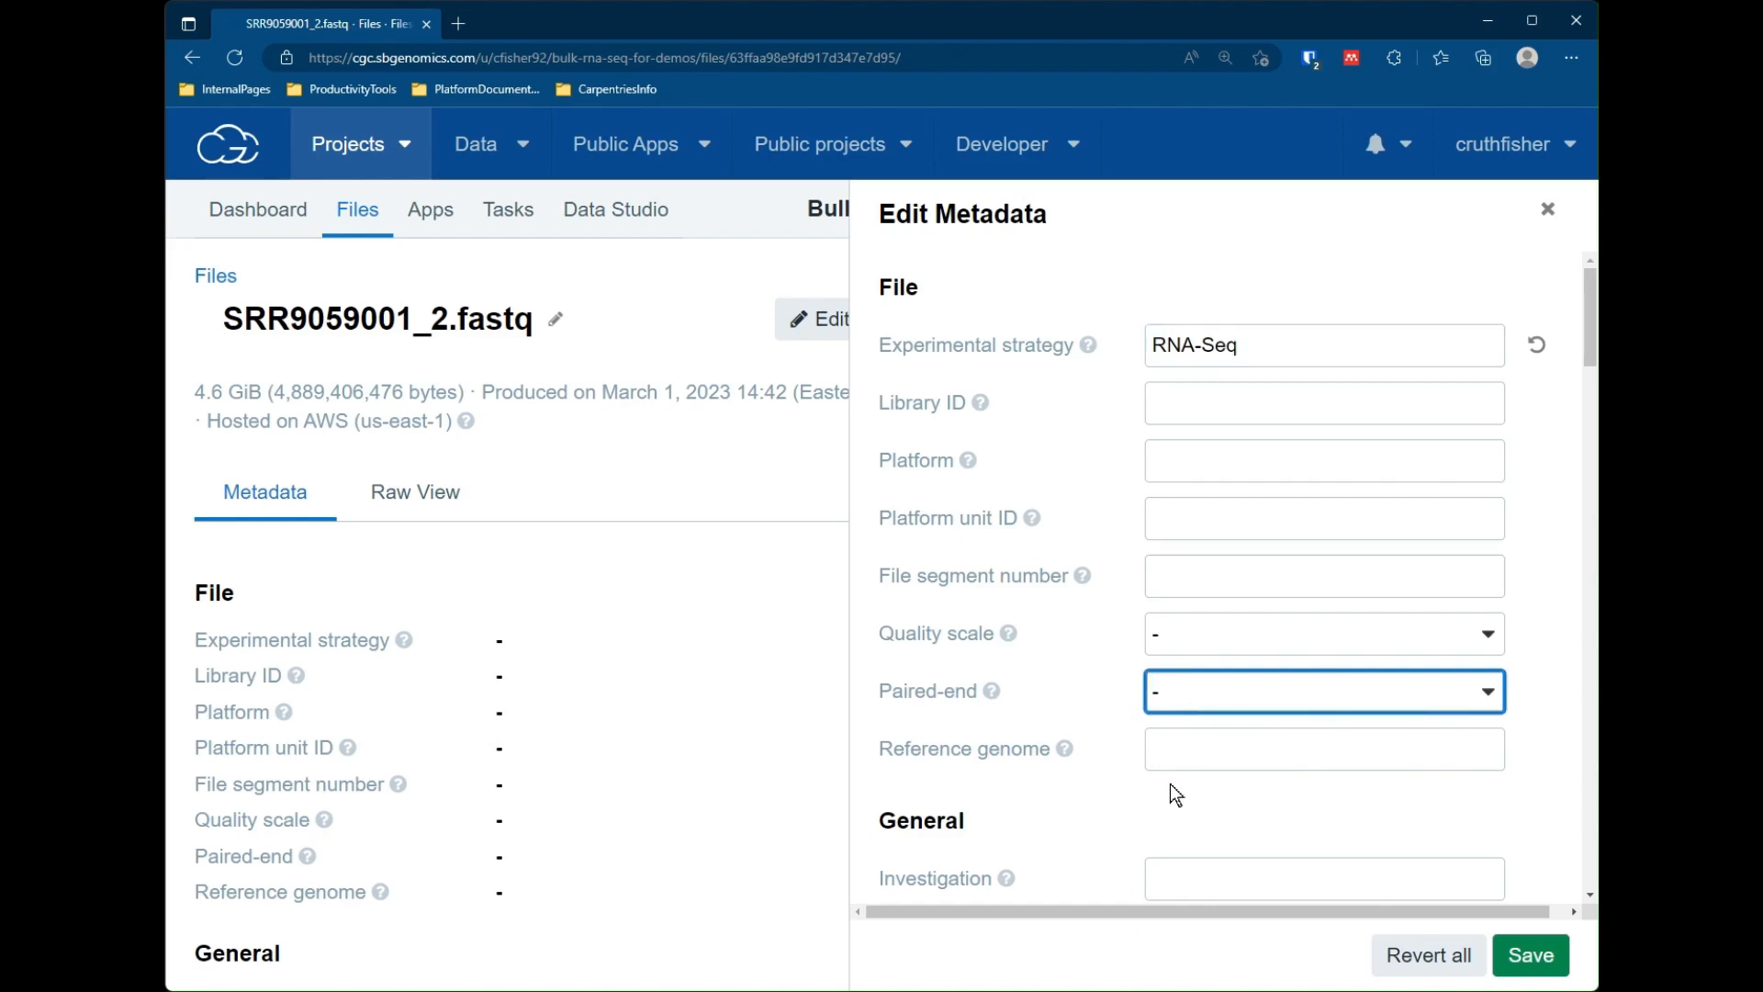
key(2)
click(1541, 958)
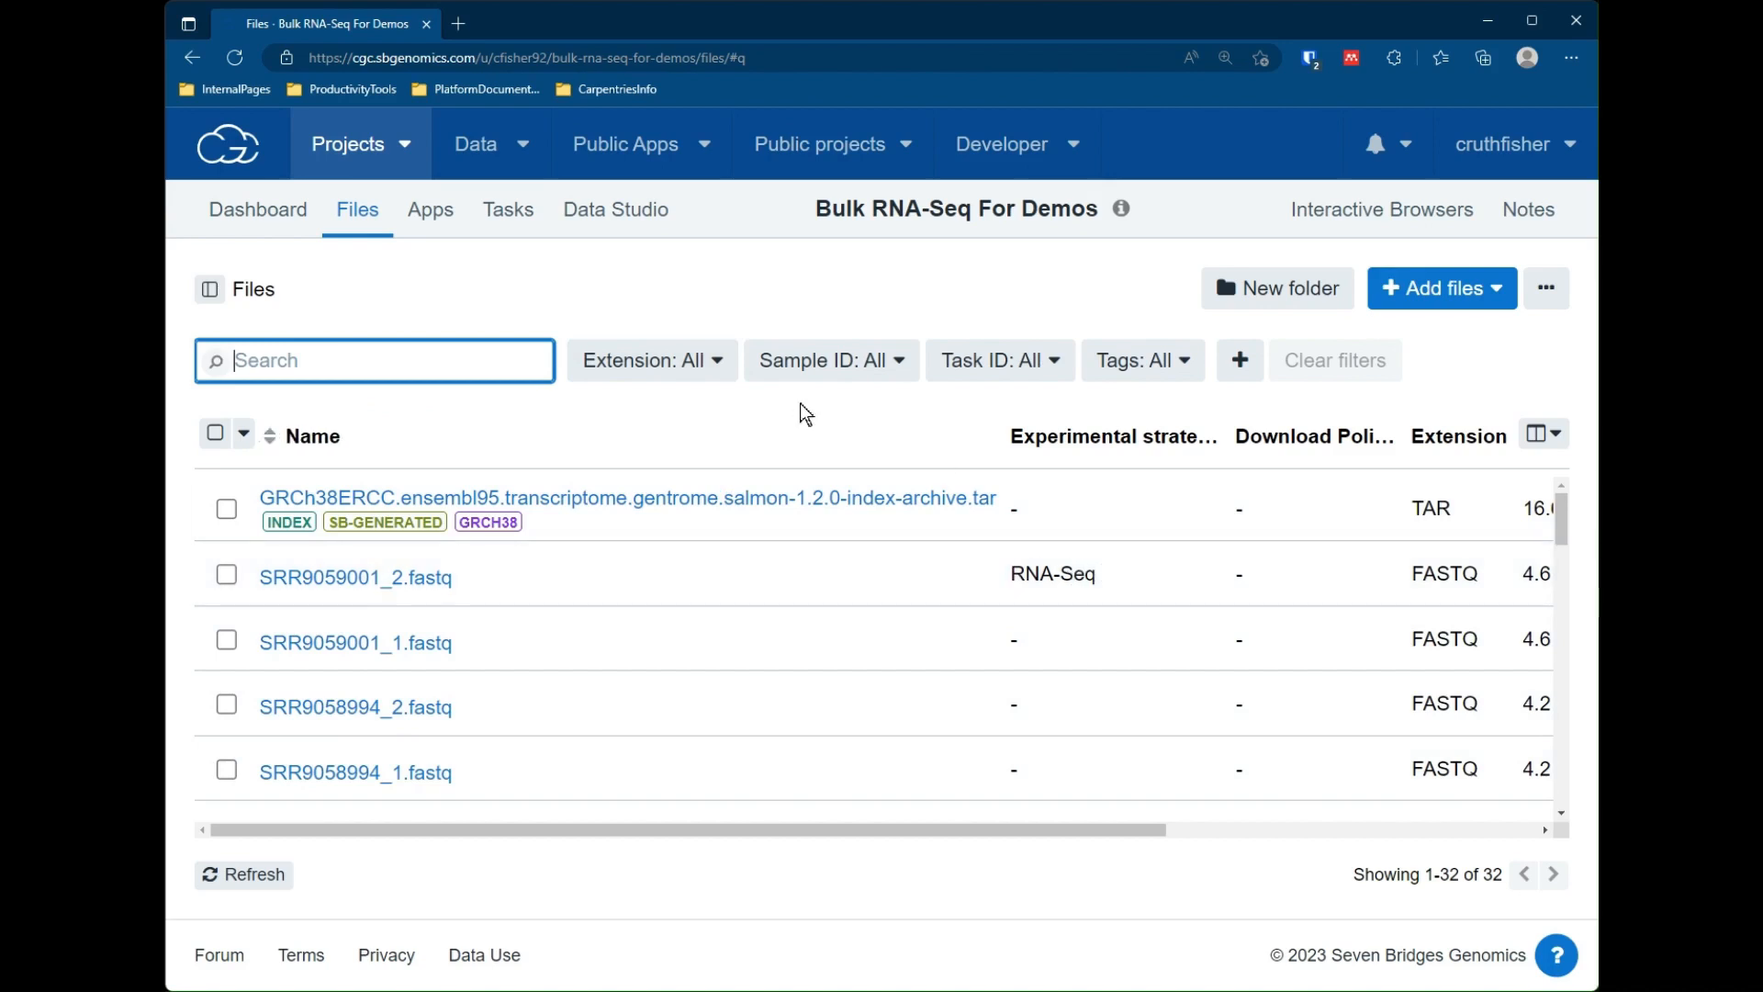
Reapply the FASTQ extension filter to the project's file list.
click(724, 378)
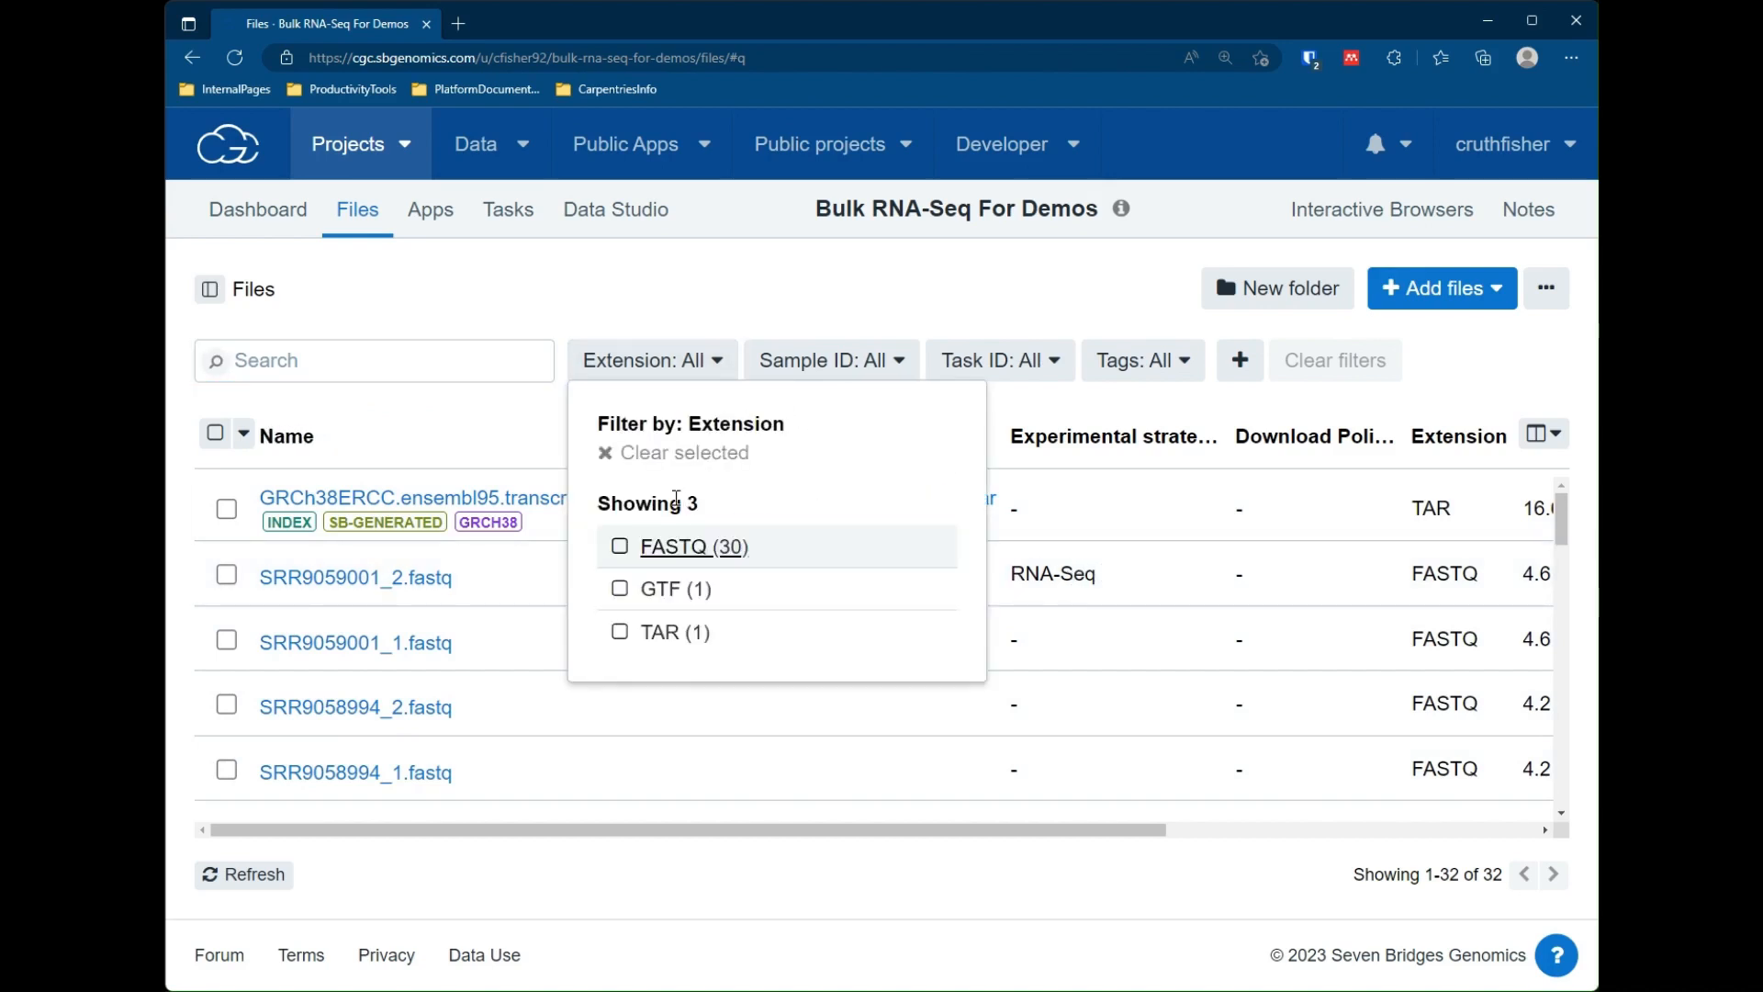
click(620, 546)
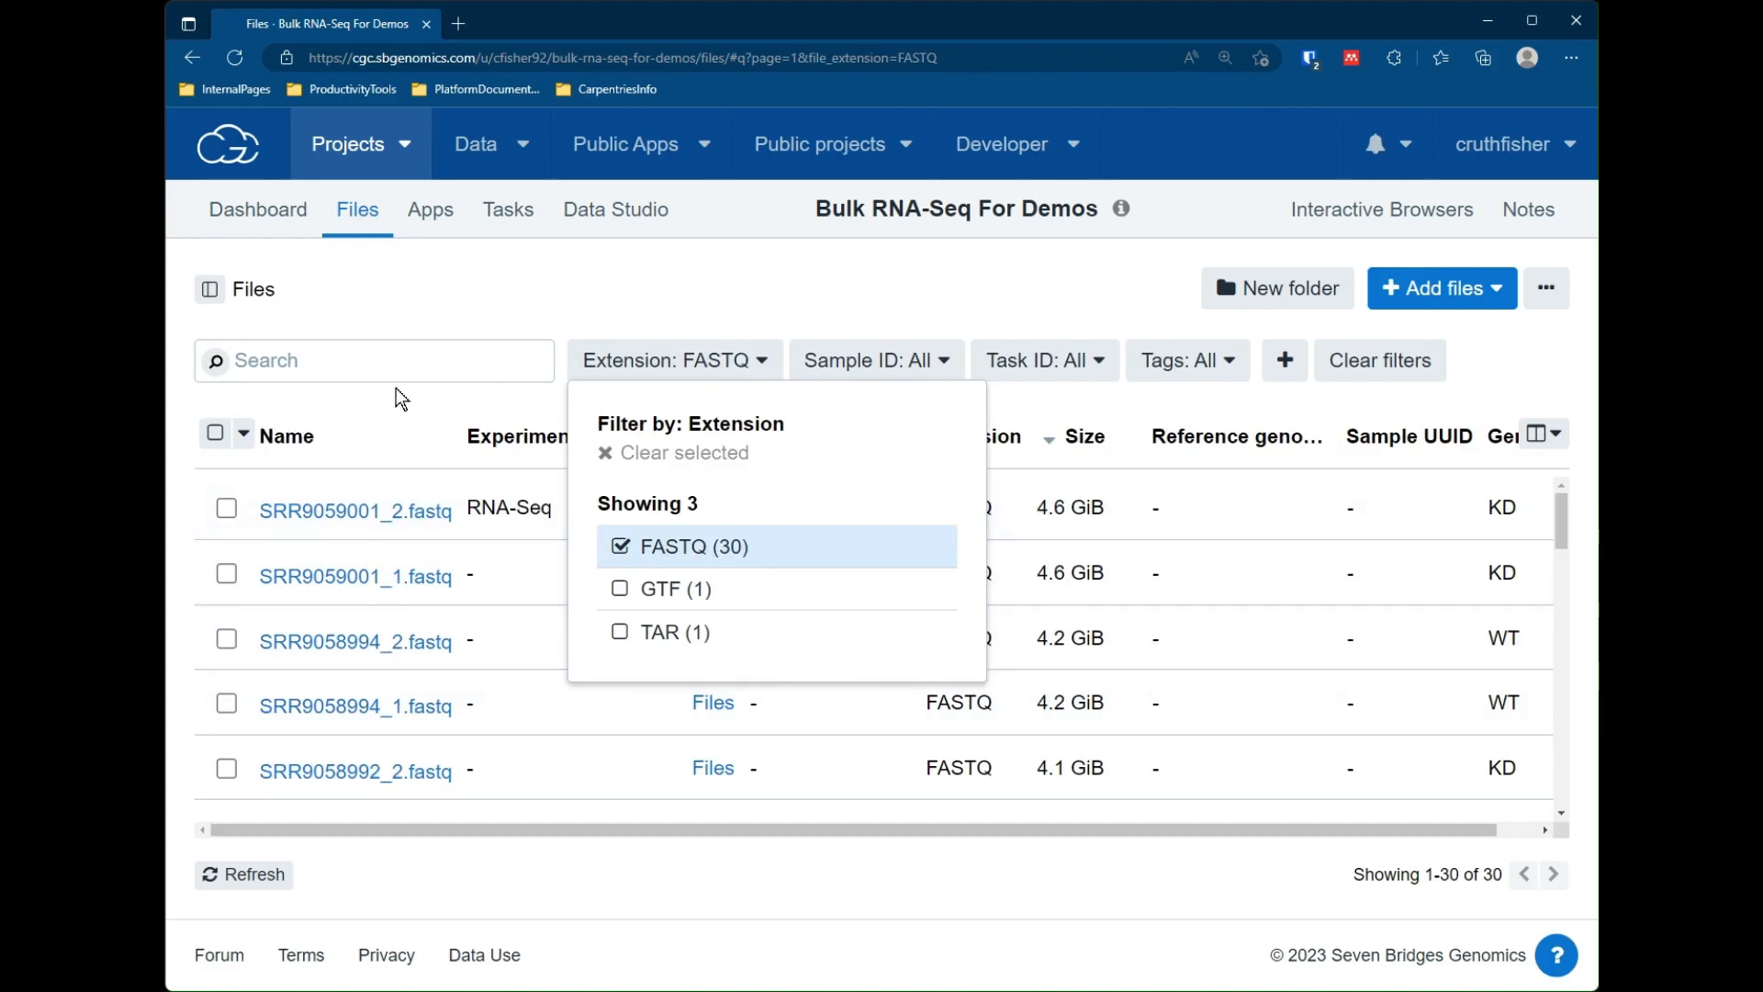
click(459, 288)
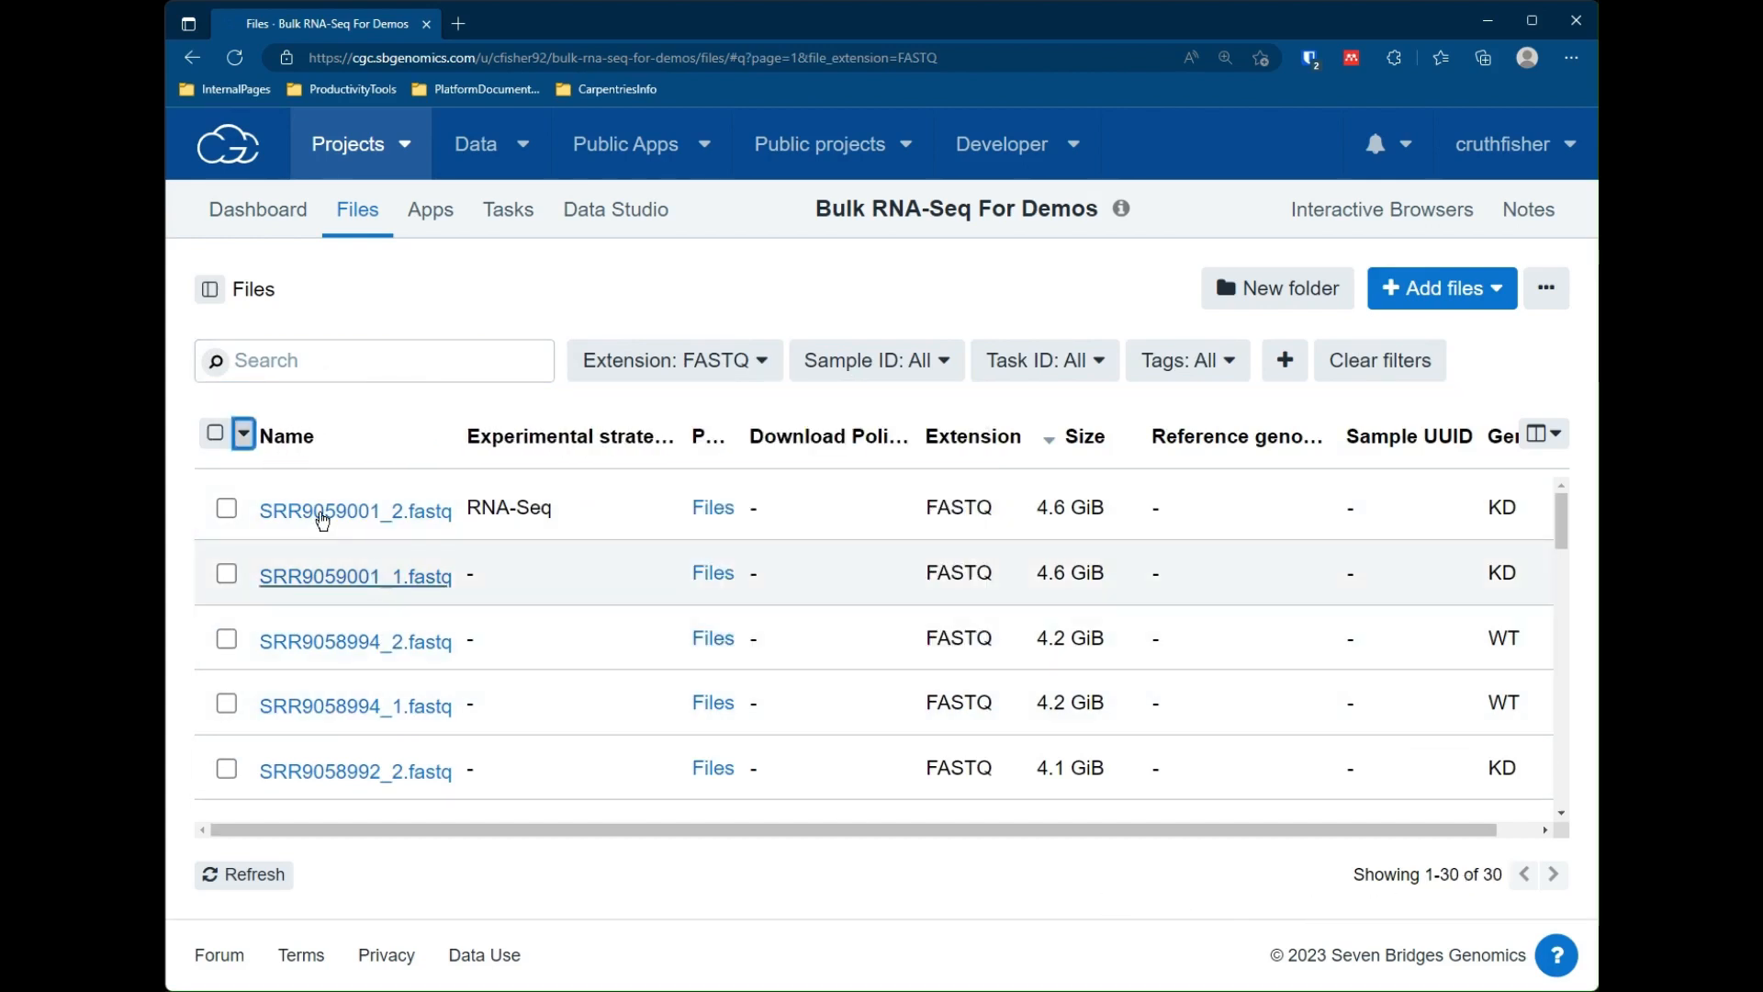
Select all the filtered FASTQ files, set their experimental strategy metadata to RNA-Seq together, and save.
click(244, 432)
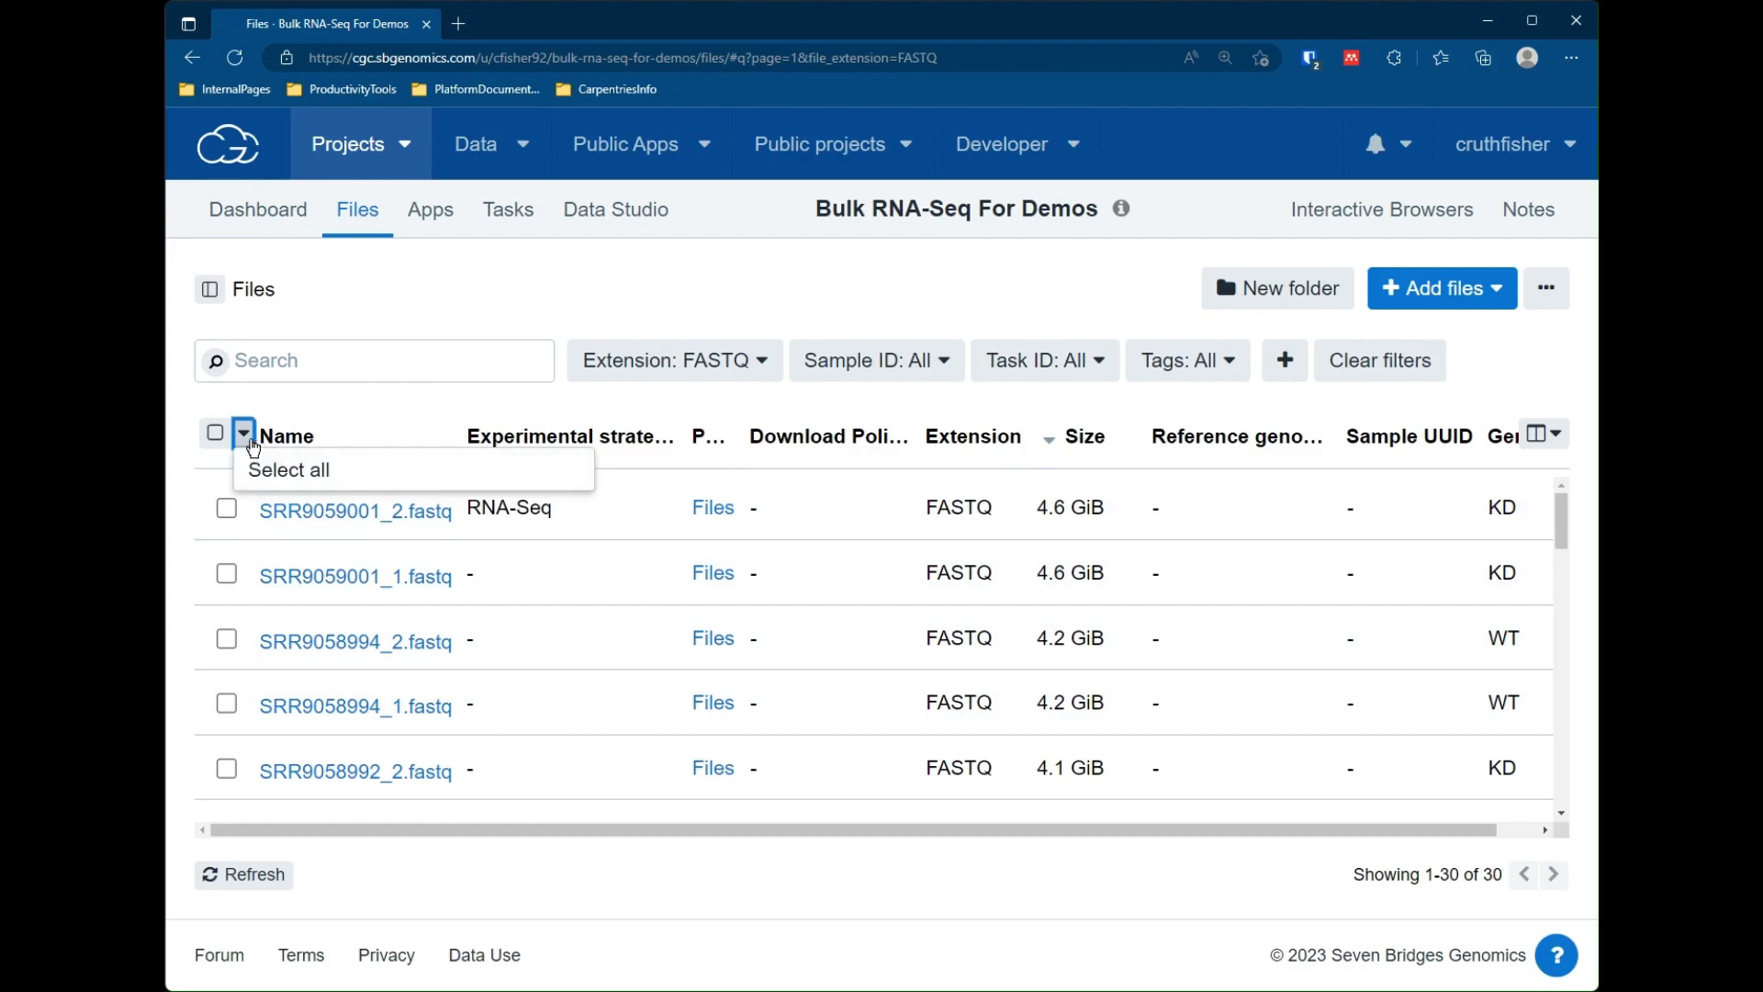
click(280, 470)
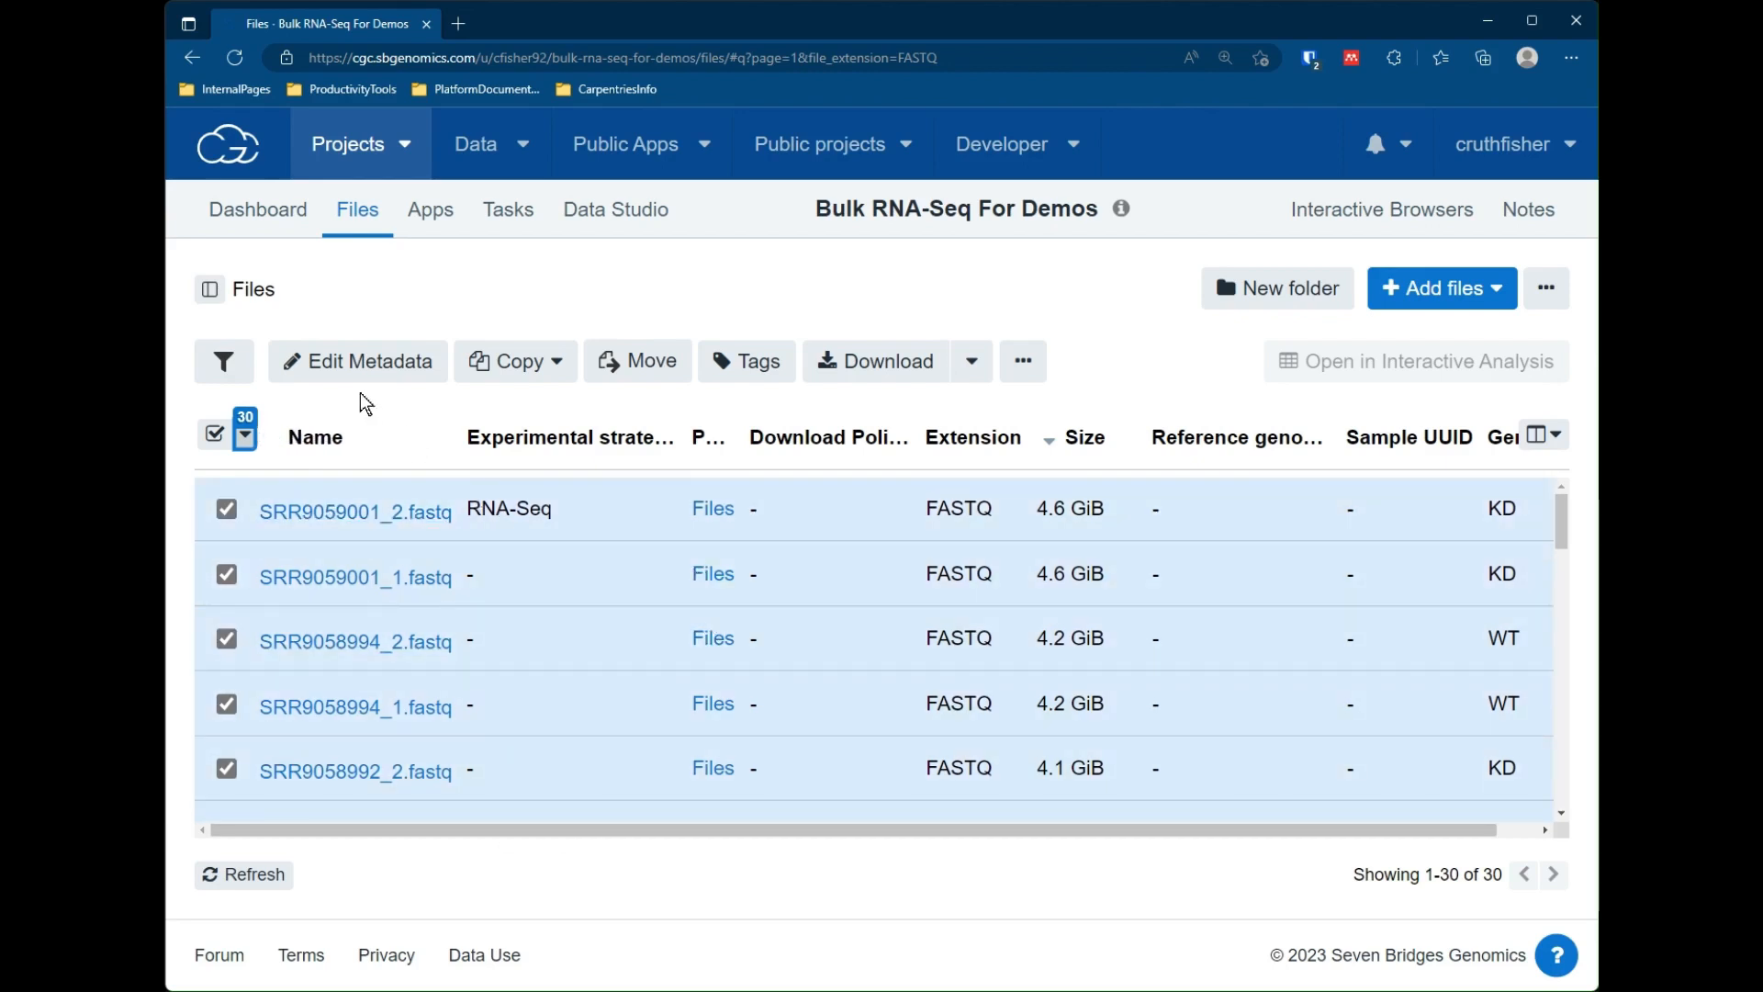
click(357, 362)
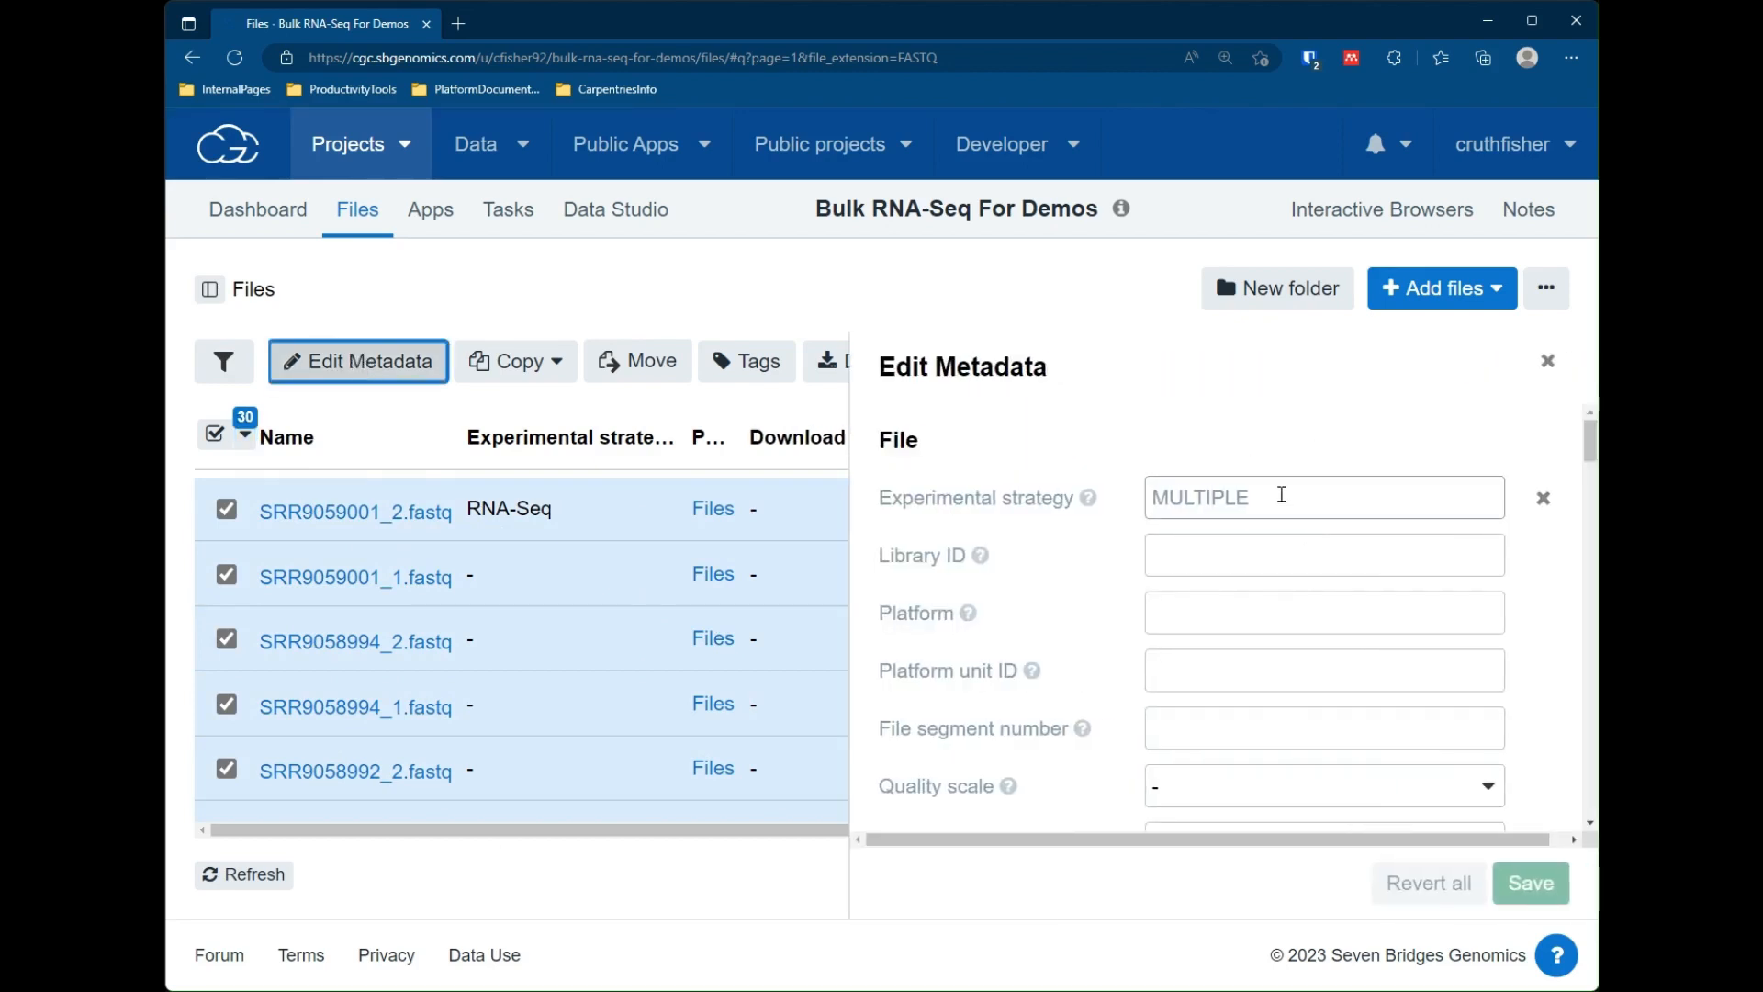
click(1281, 494)
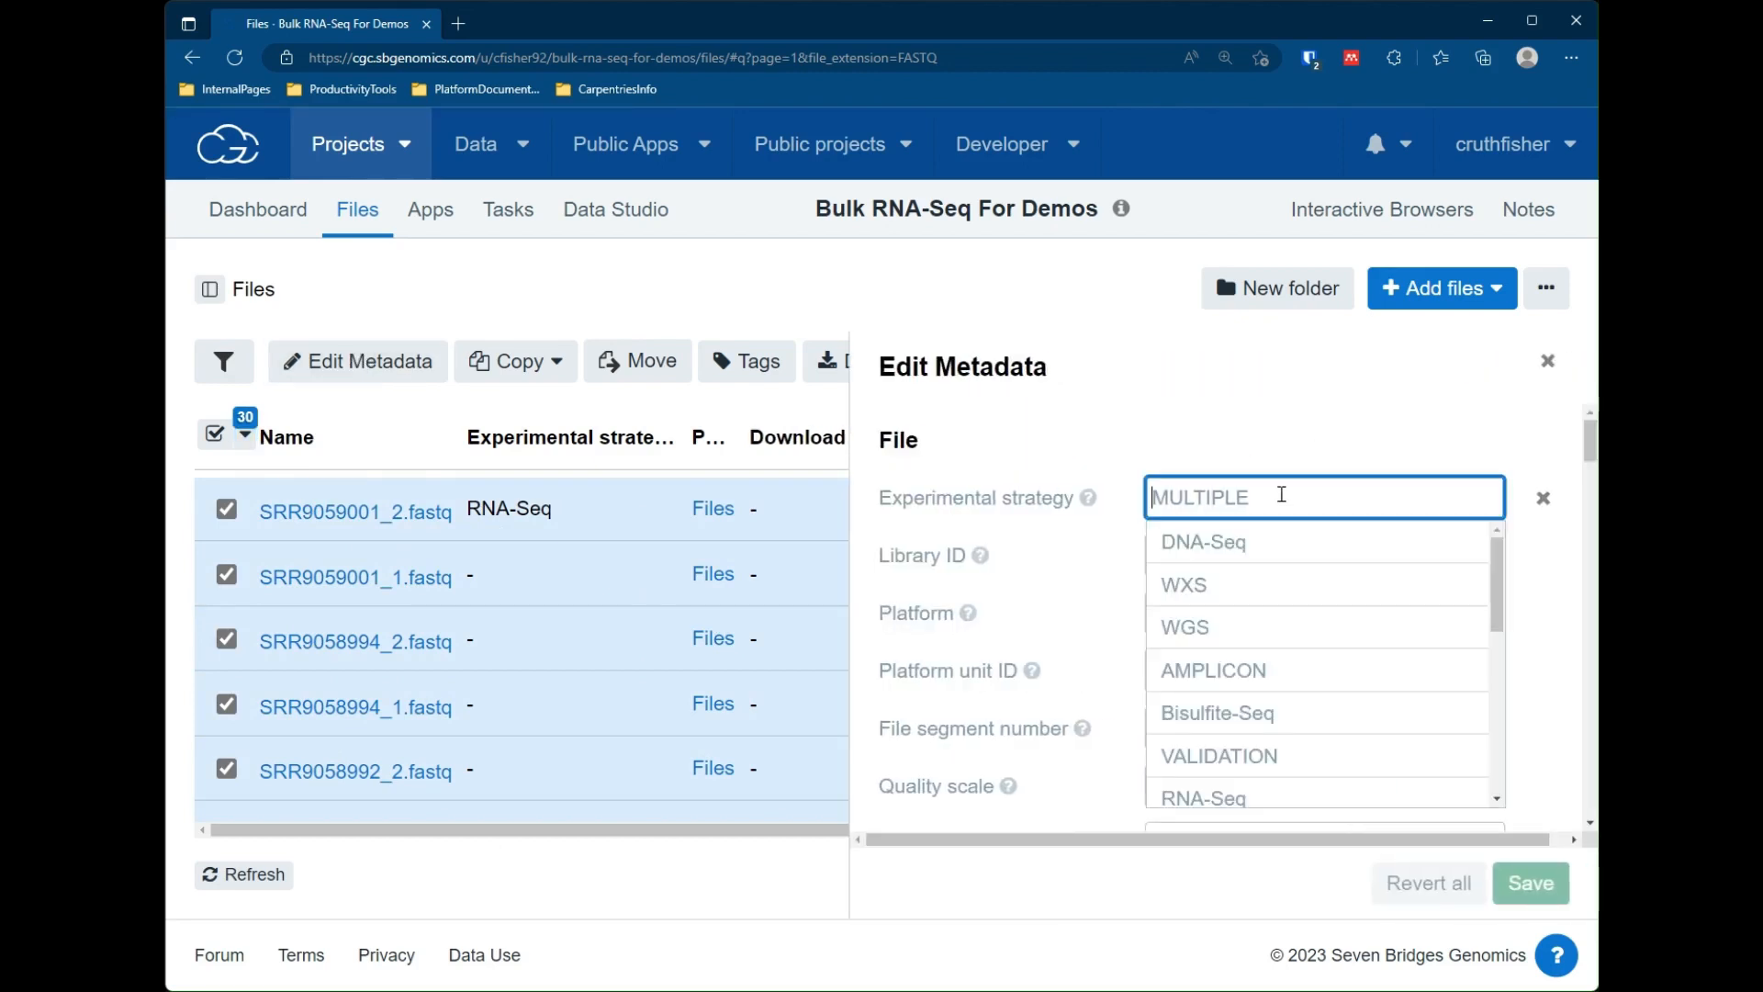
click(1255, 795)
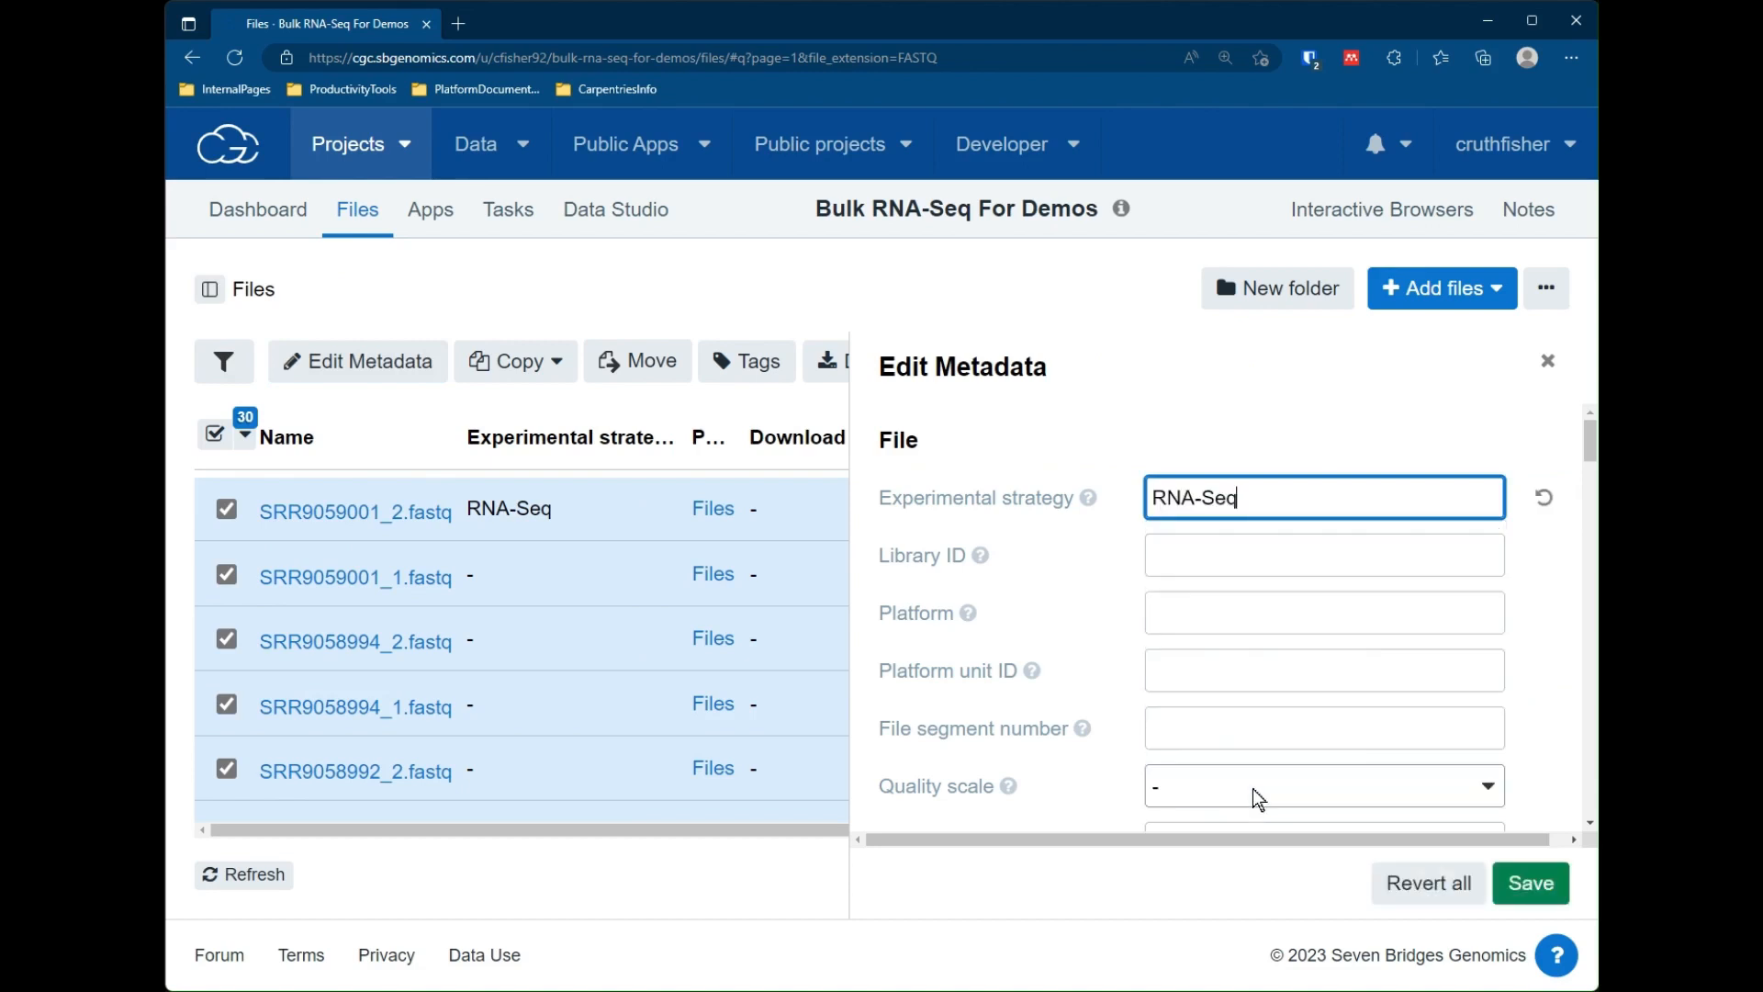
click(1543, 883)
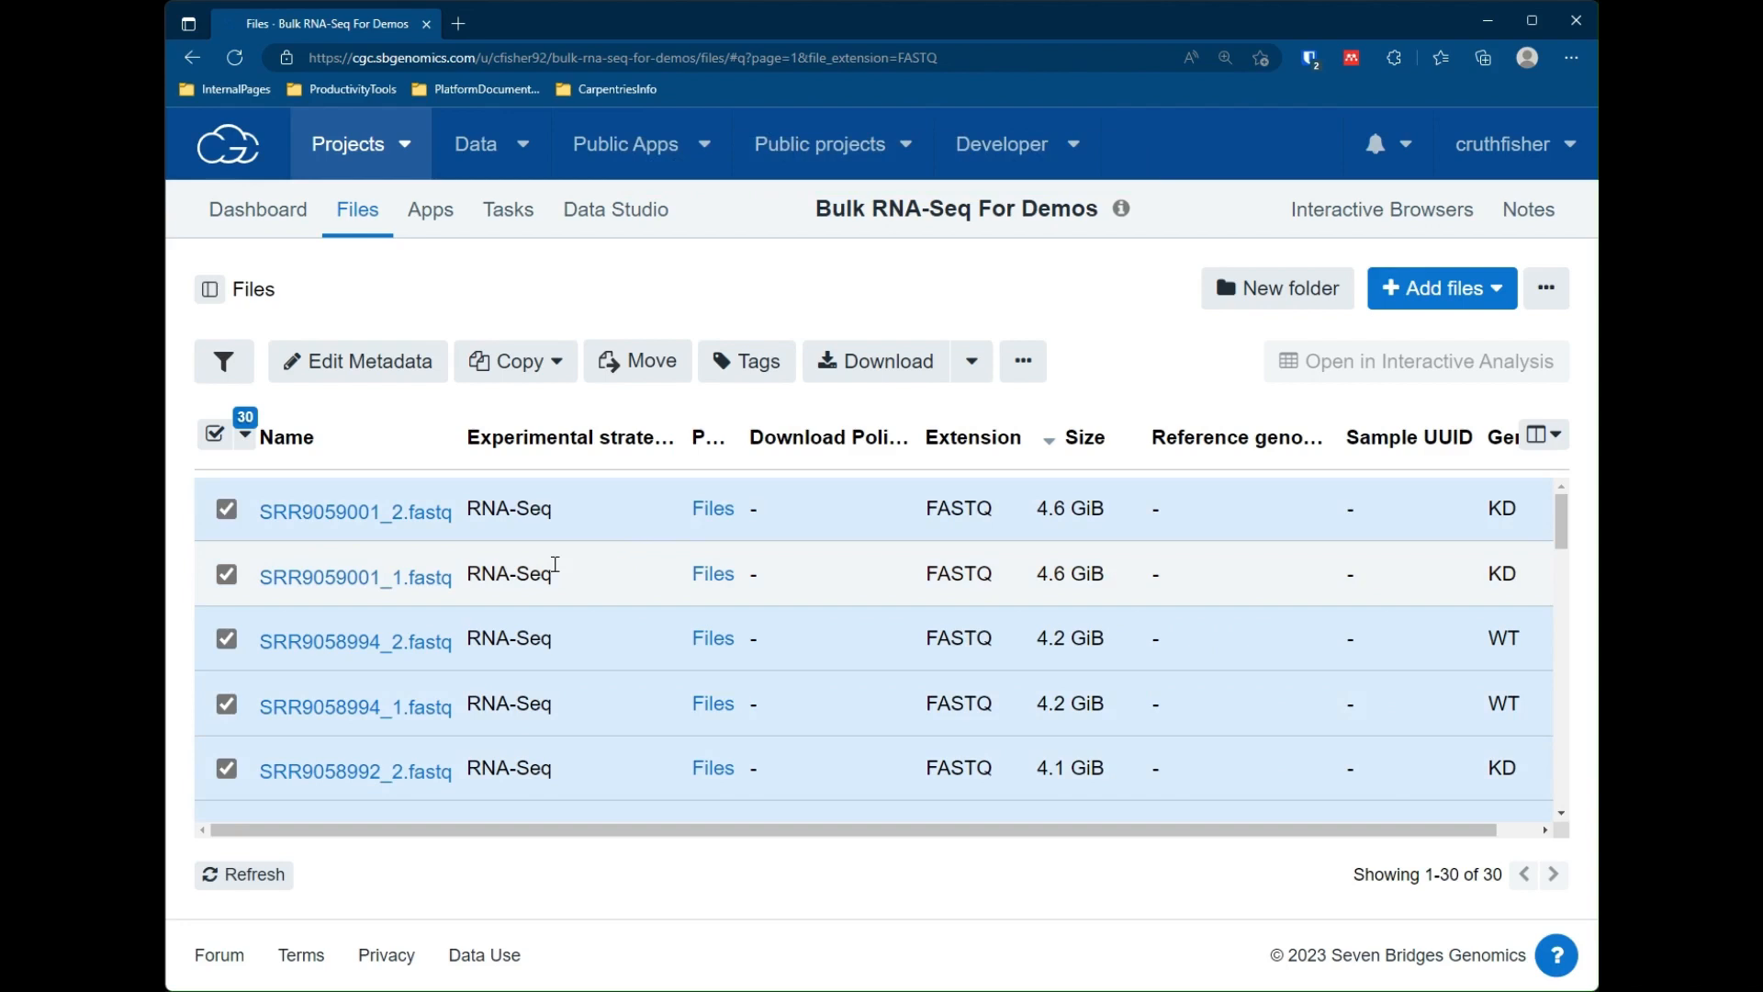
Clear the current file selection and search the filtered FASTQ files for "_2.fastq".
click(221, 439)
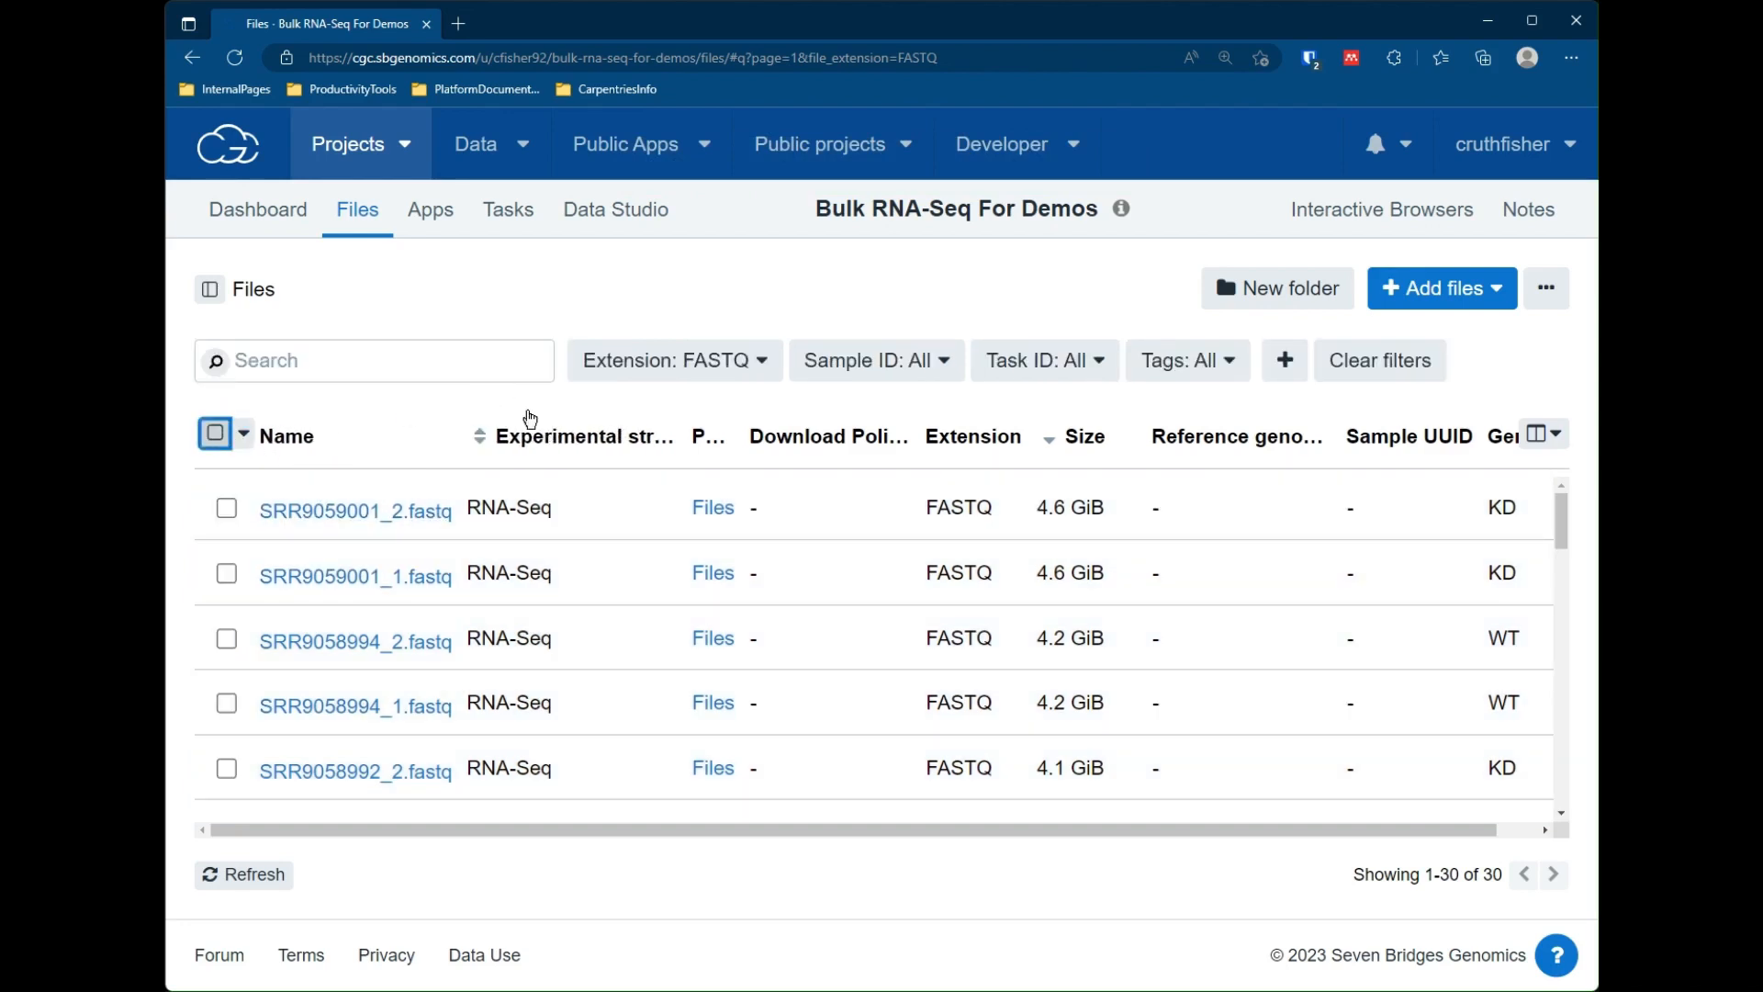
click(422, 357)
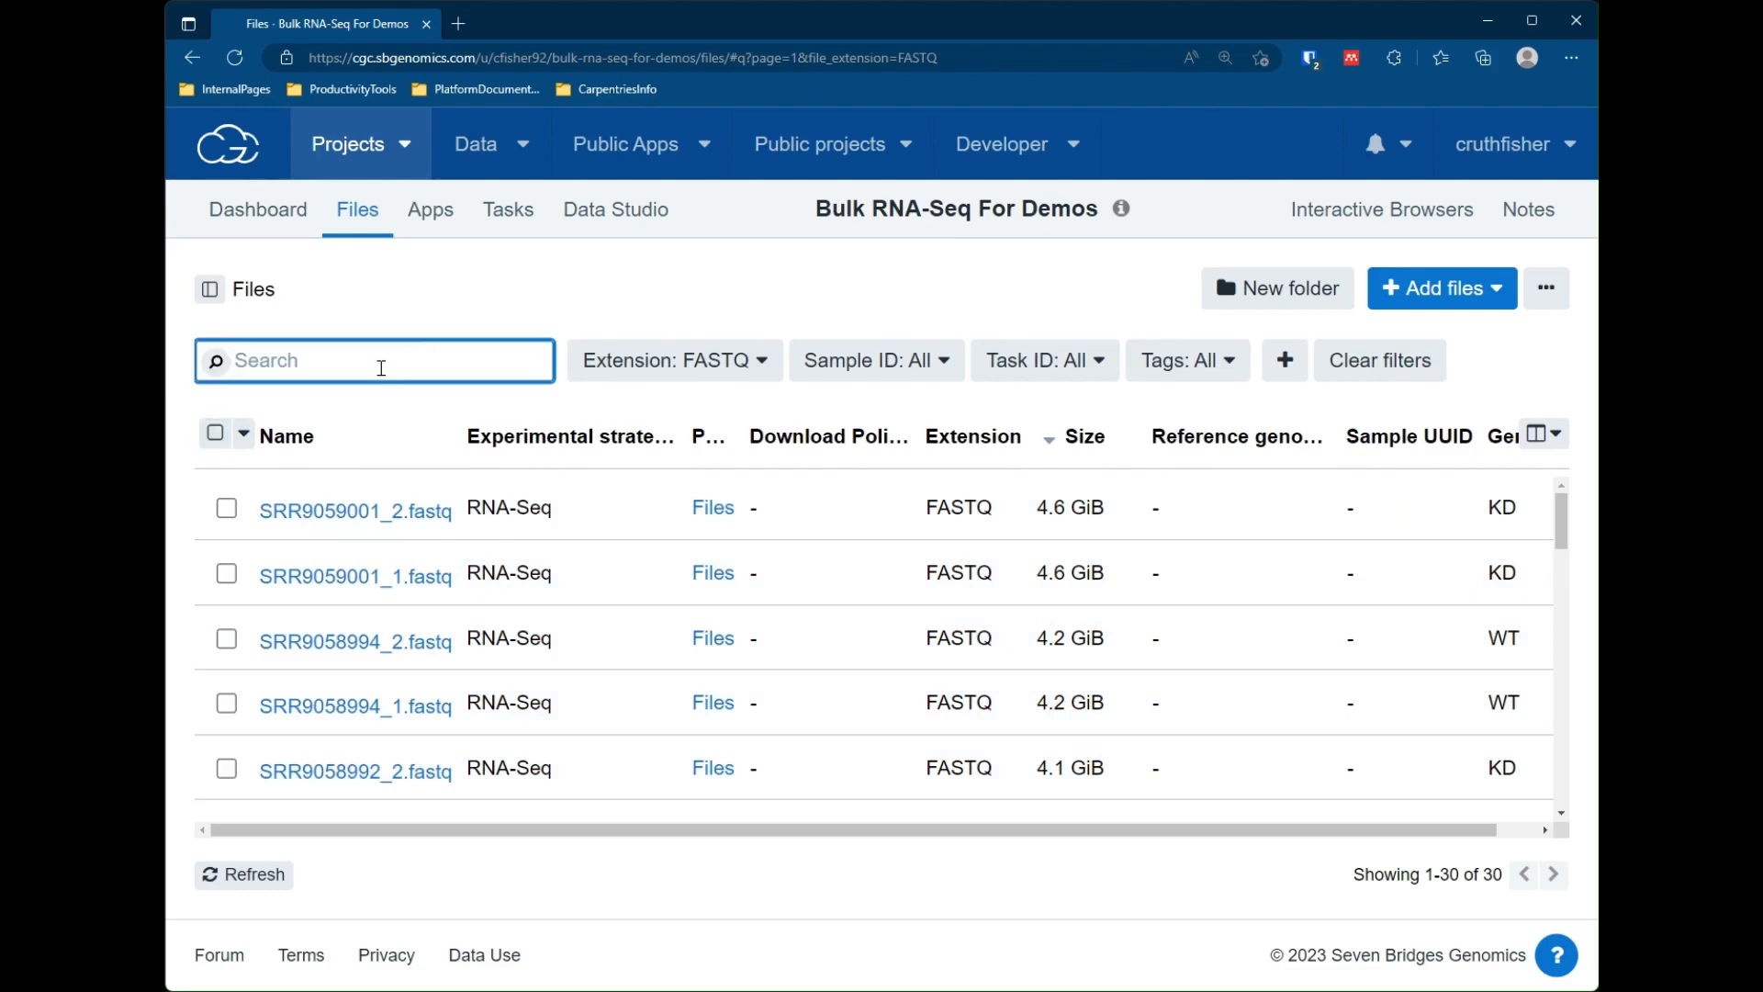
text(_2.fastq)
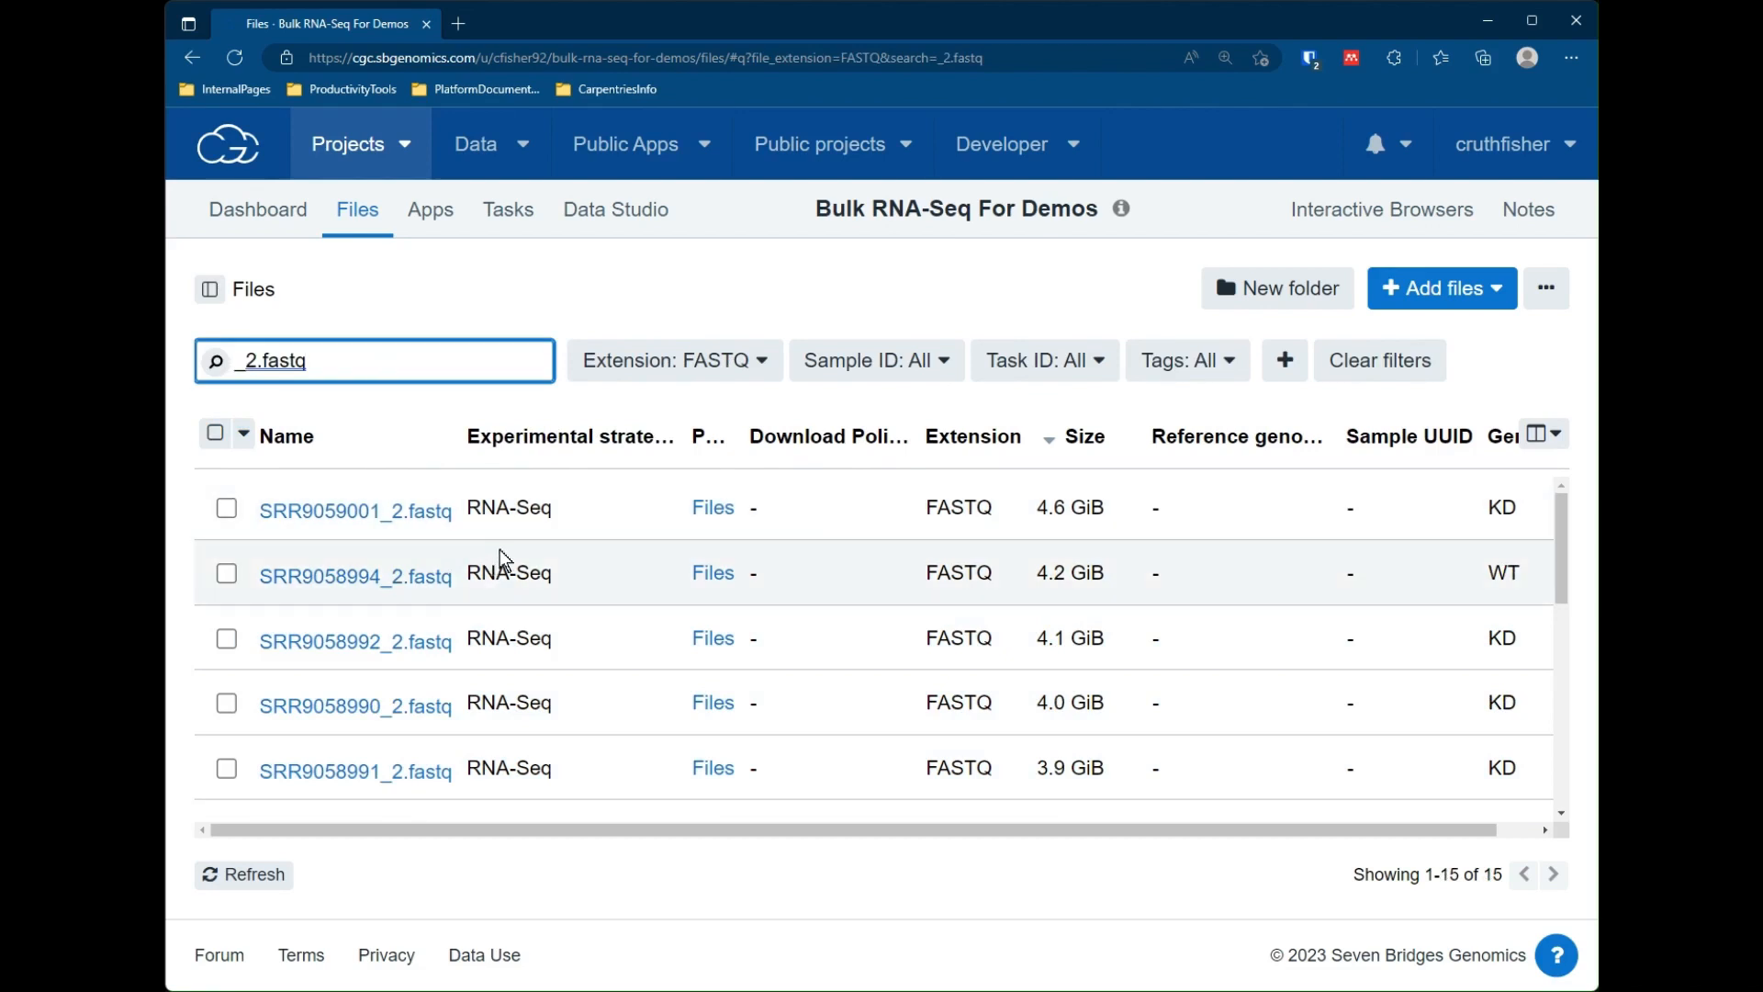
scroll(432, 614, down, 3)
scroll(406, 730, down, 4)
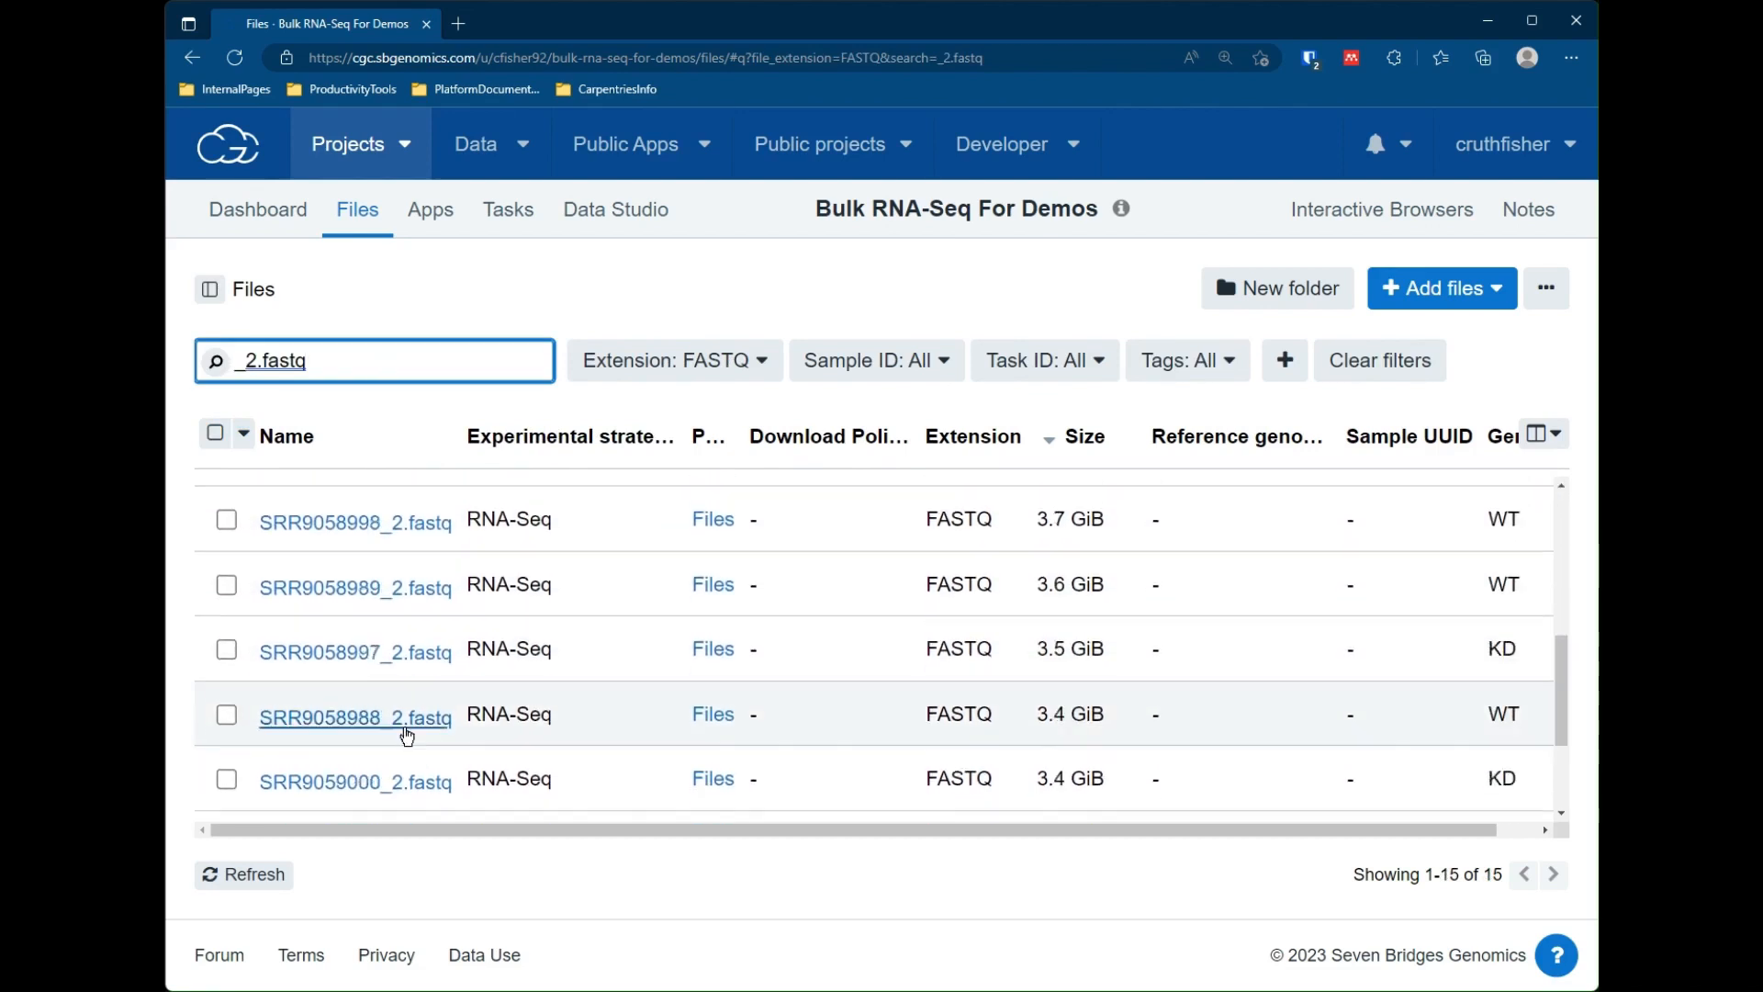
scroll(377, 597, up, 2)
scroll(365, 542, up, 3)
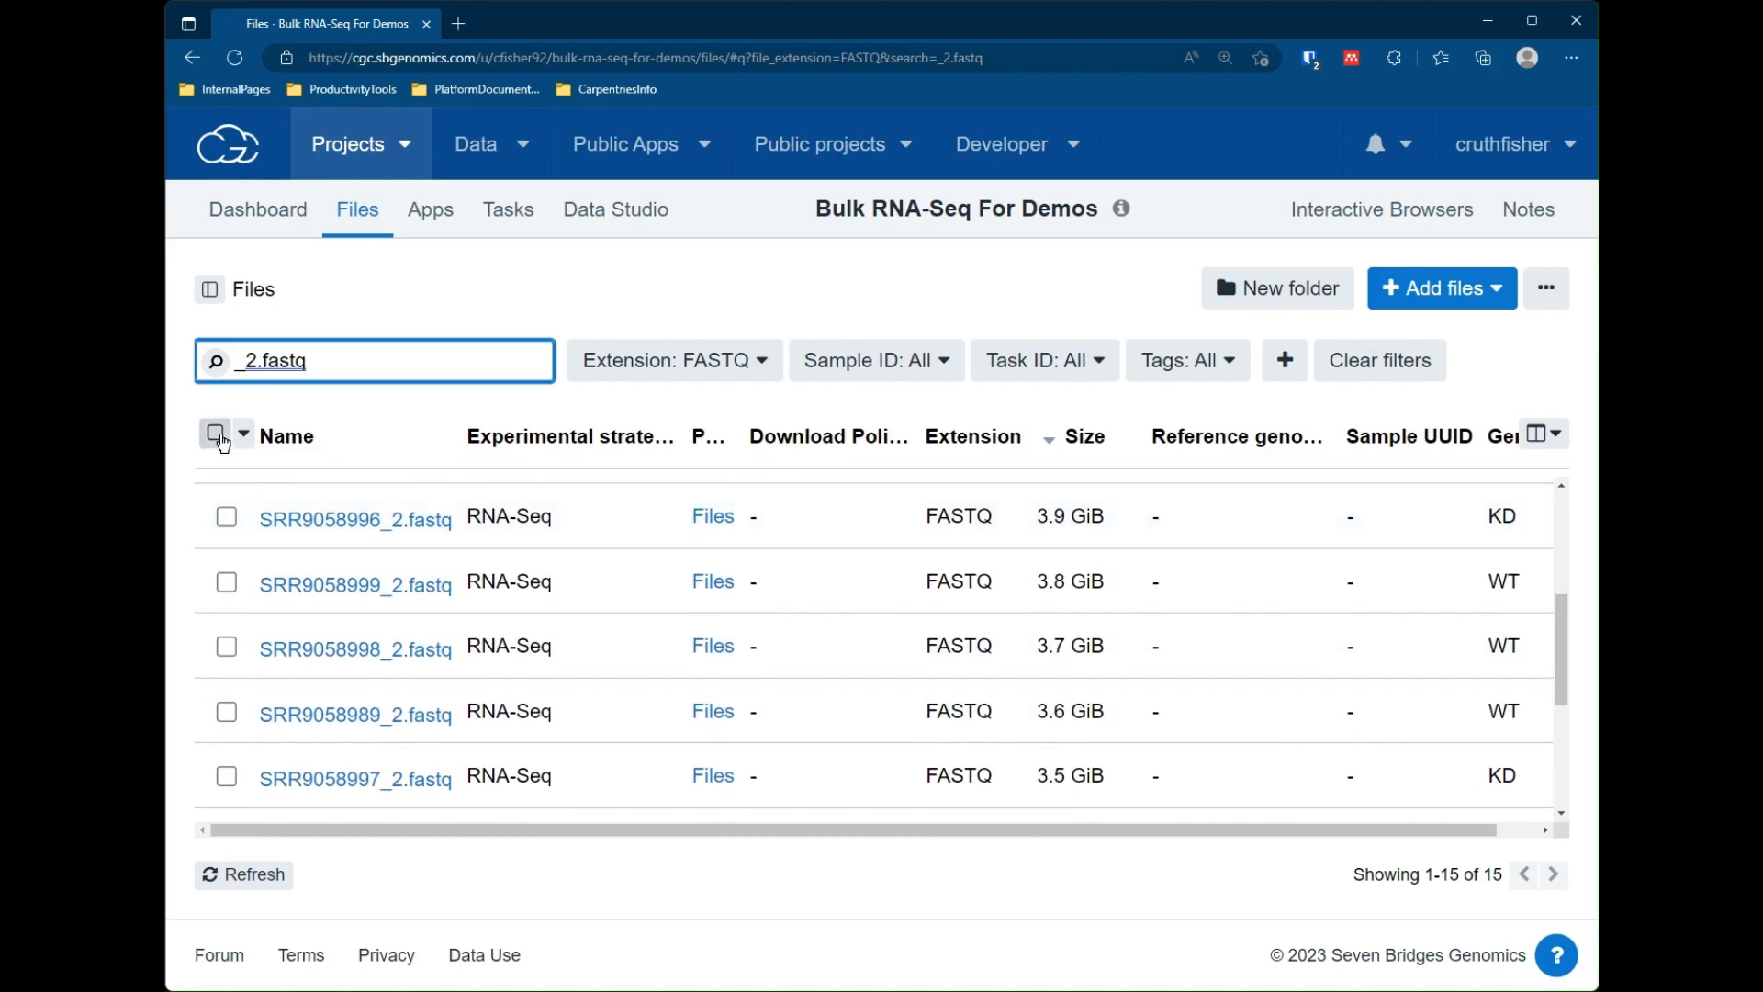
Select all the listed _2.fastq files, set their Paired-end metadata to 2 together, and save.
click(217, 434)
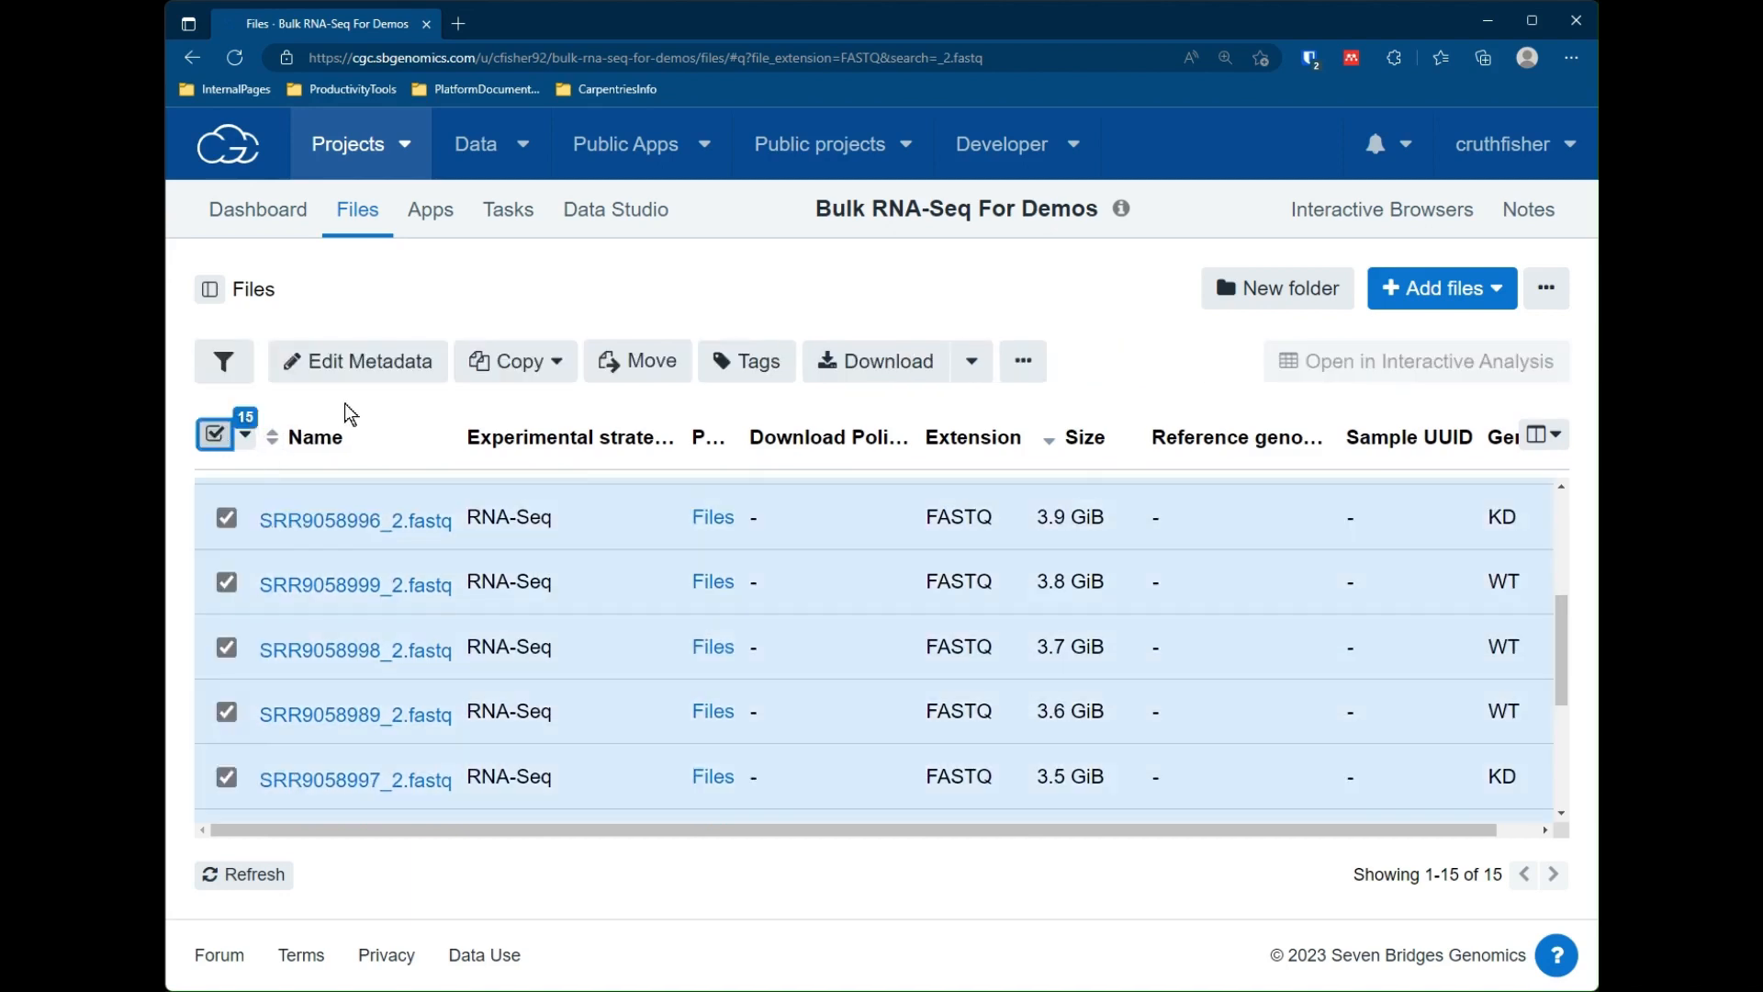
click(378, 361)
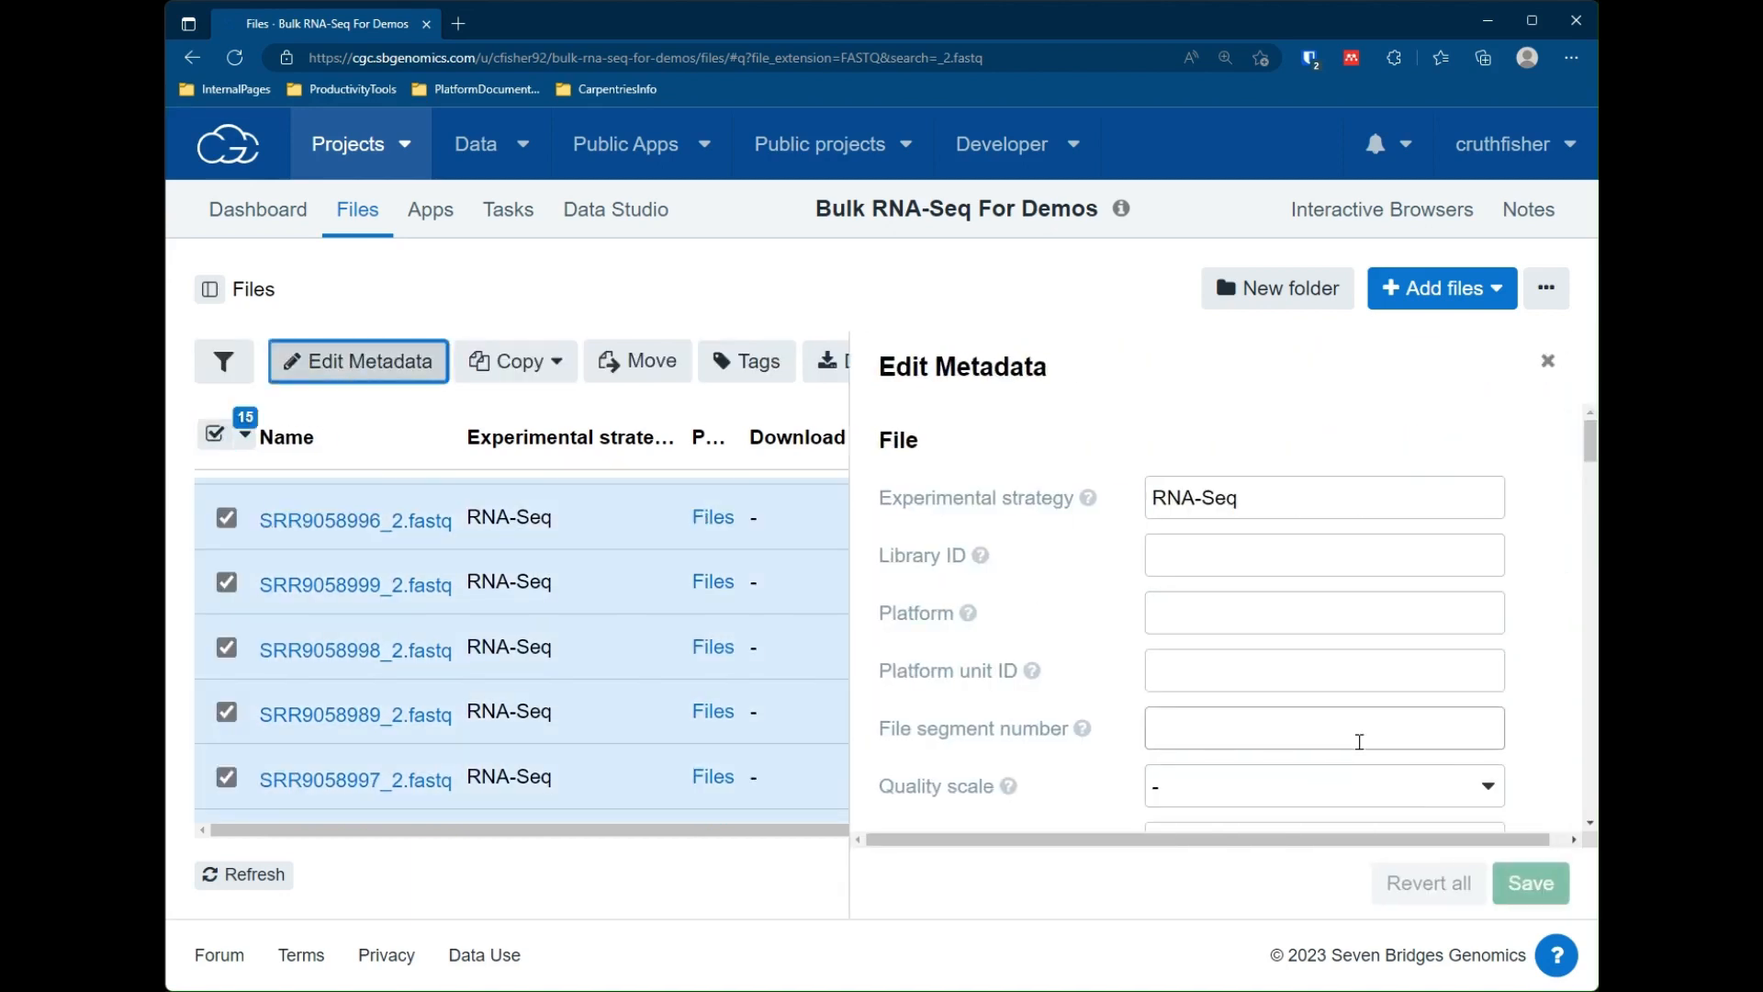
scroll(1350, 739, down, 1)
click(1409, 714)
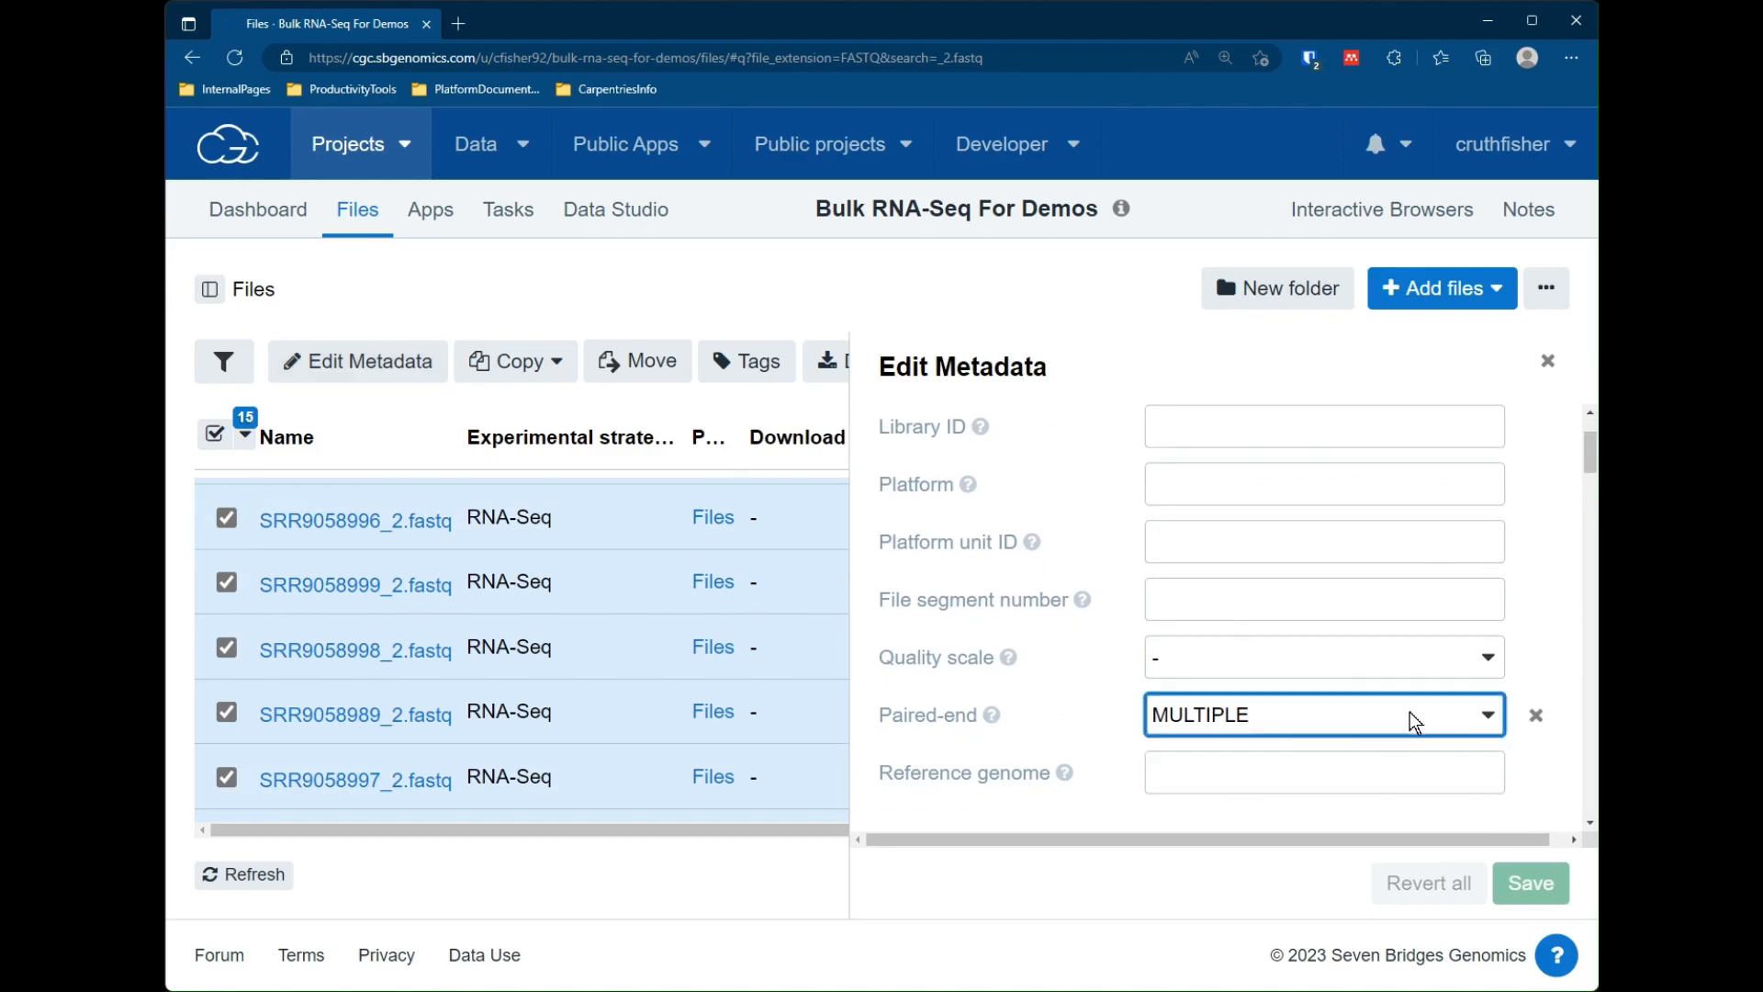
text(2)
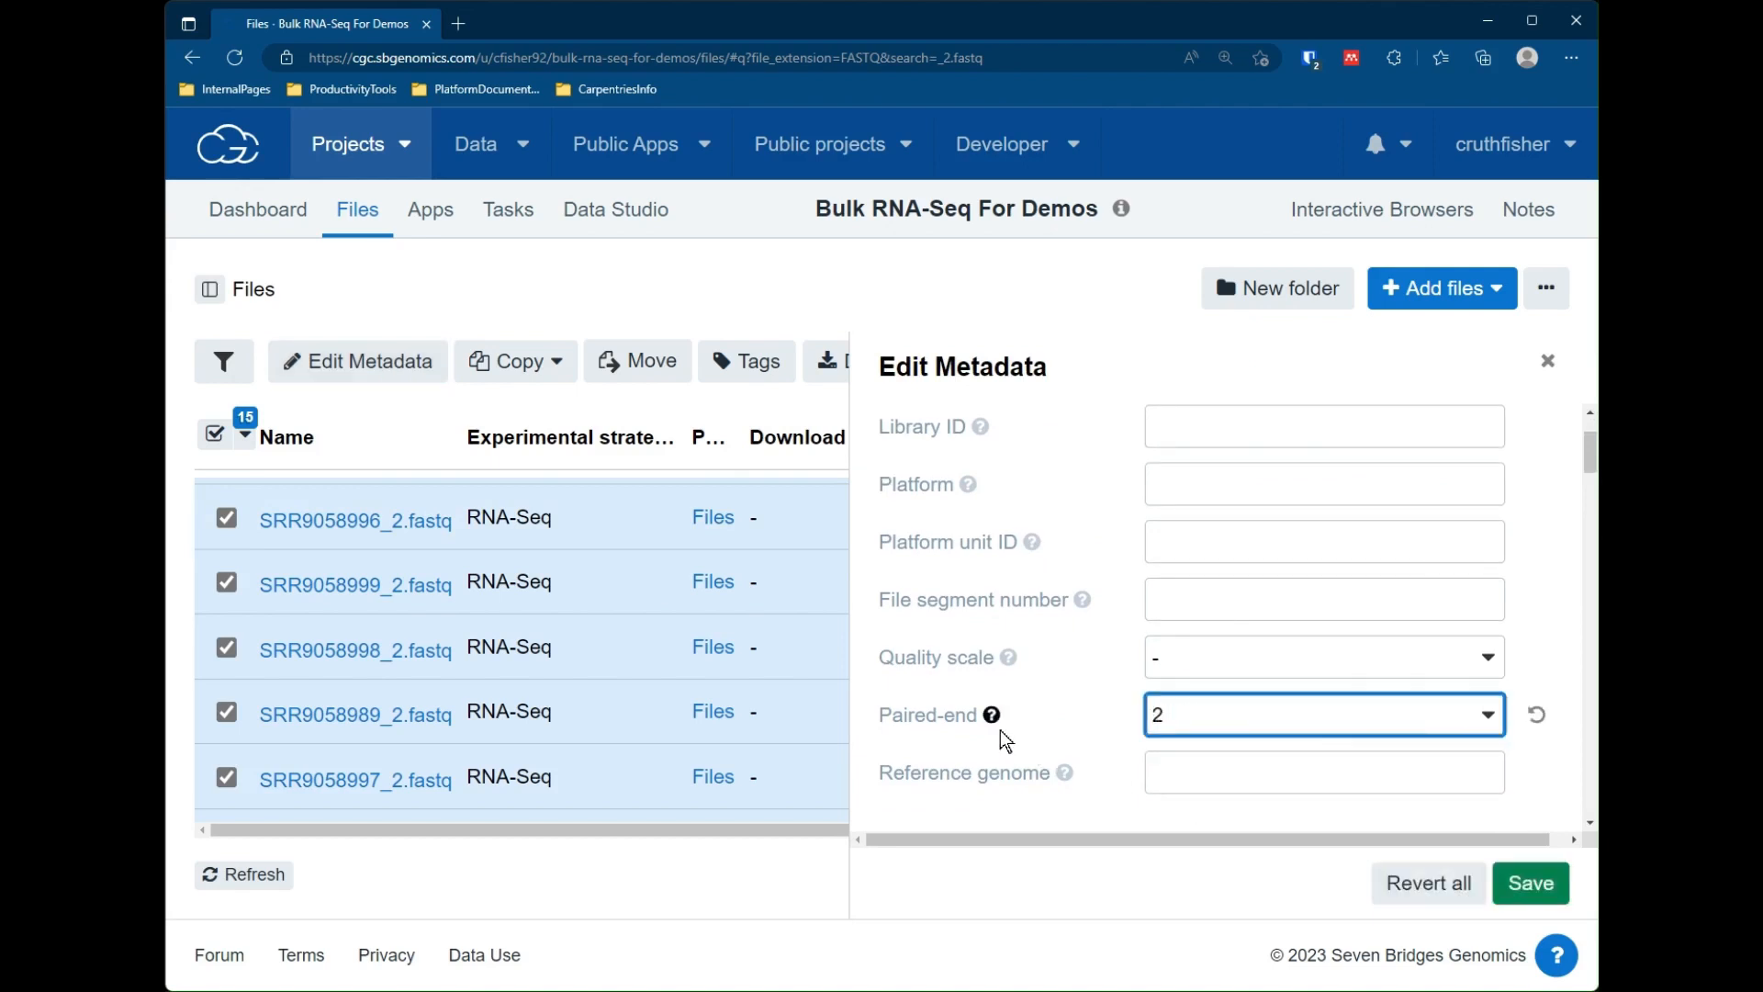
click(1532, 883)
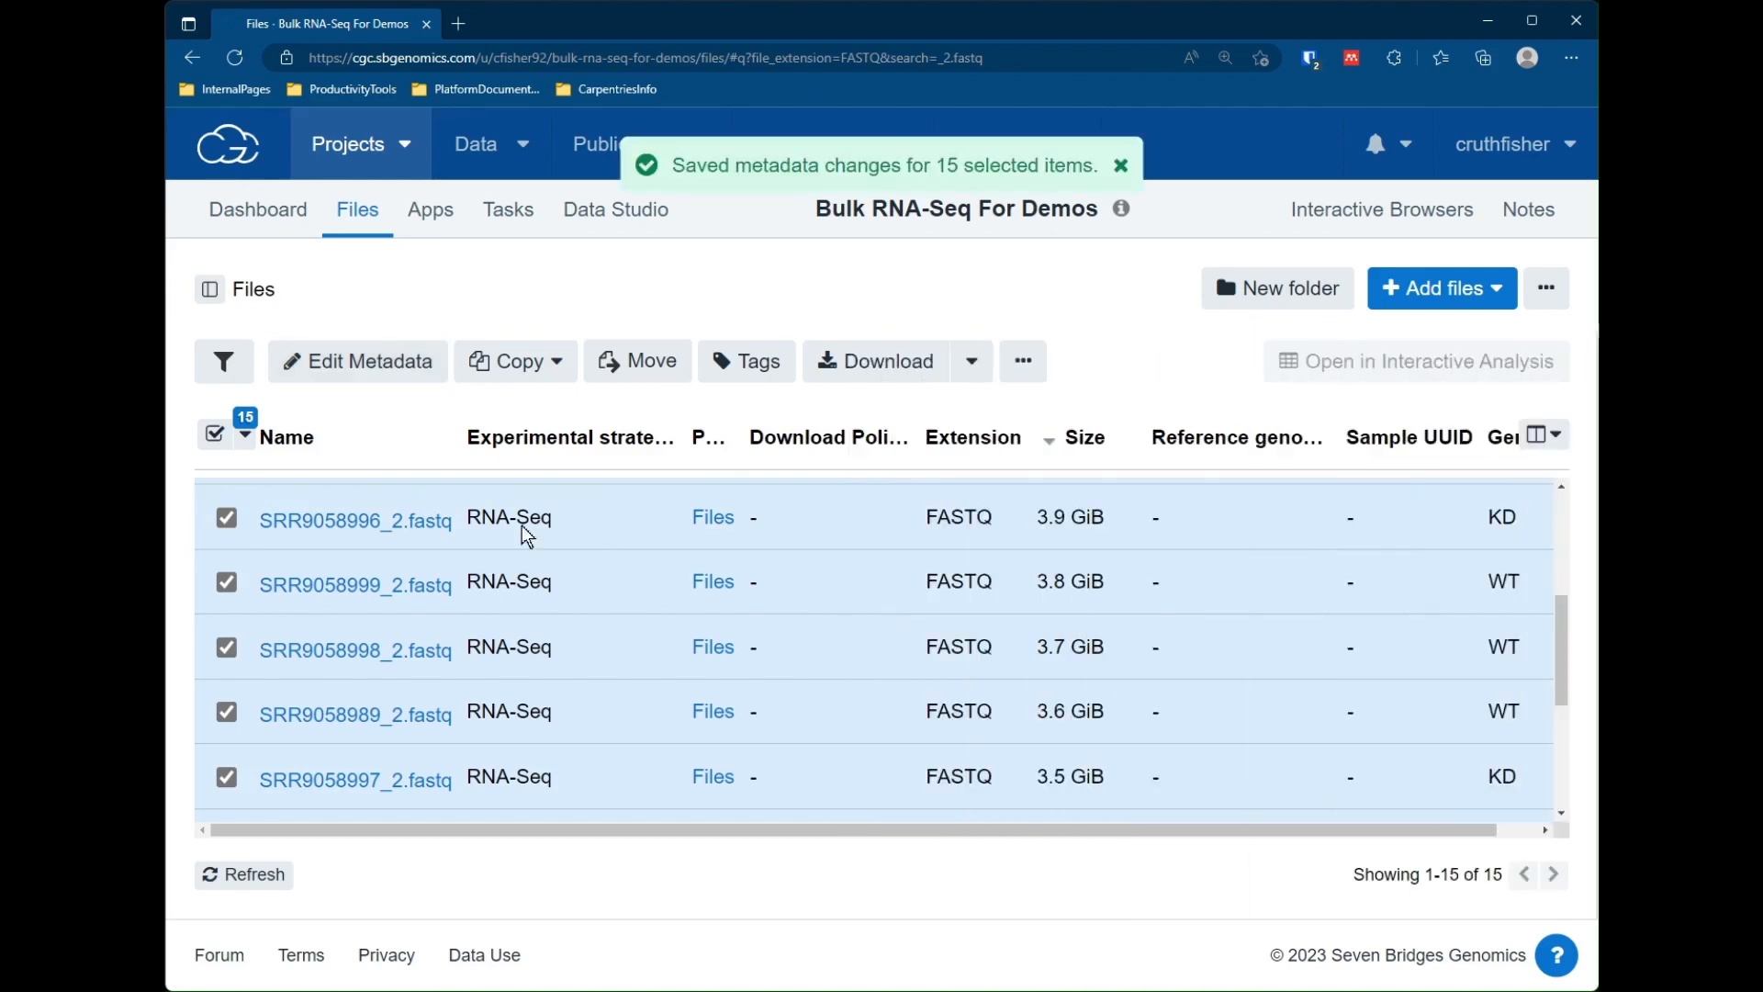
Clear the selection of _2.fastq files and replace the file search text with "_1.fastq".
click(246, 437)
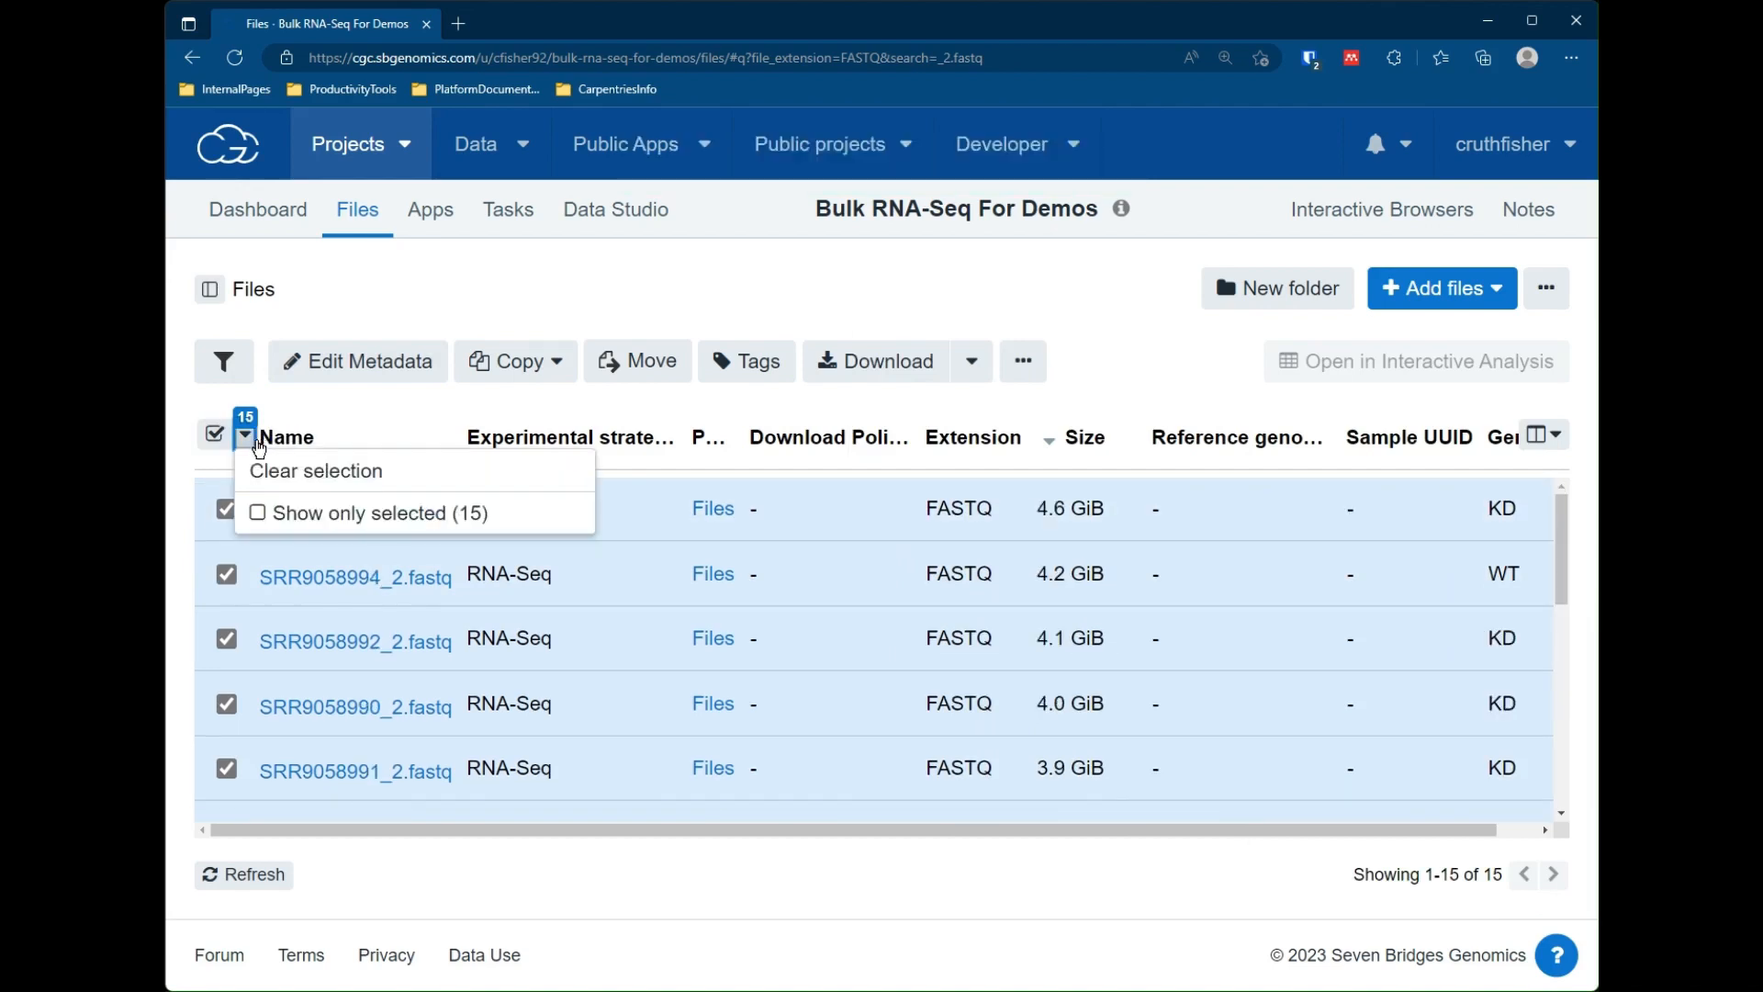
click(302, 479)
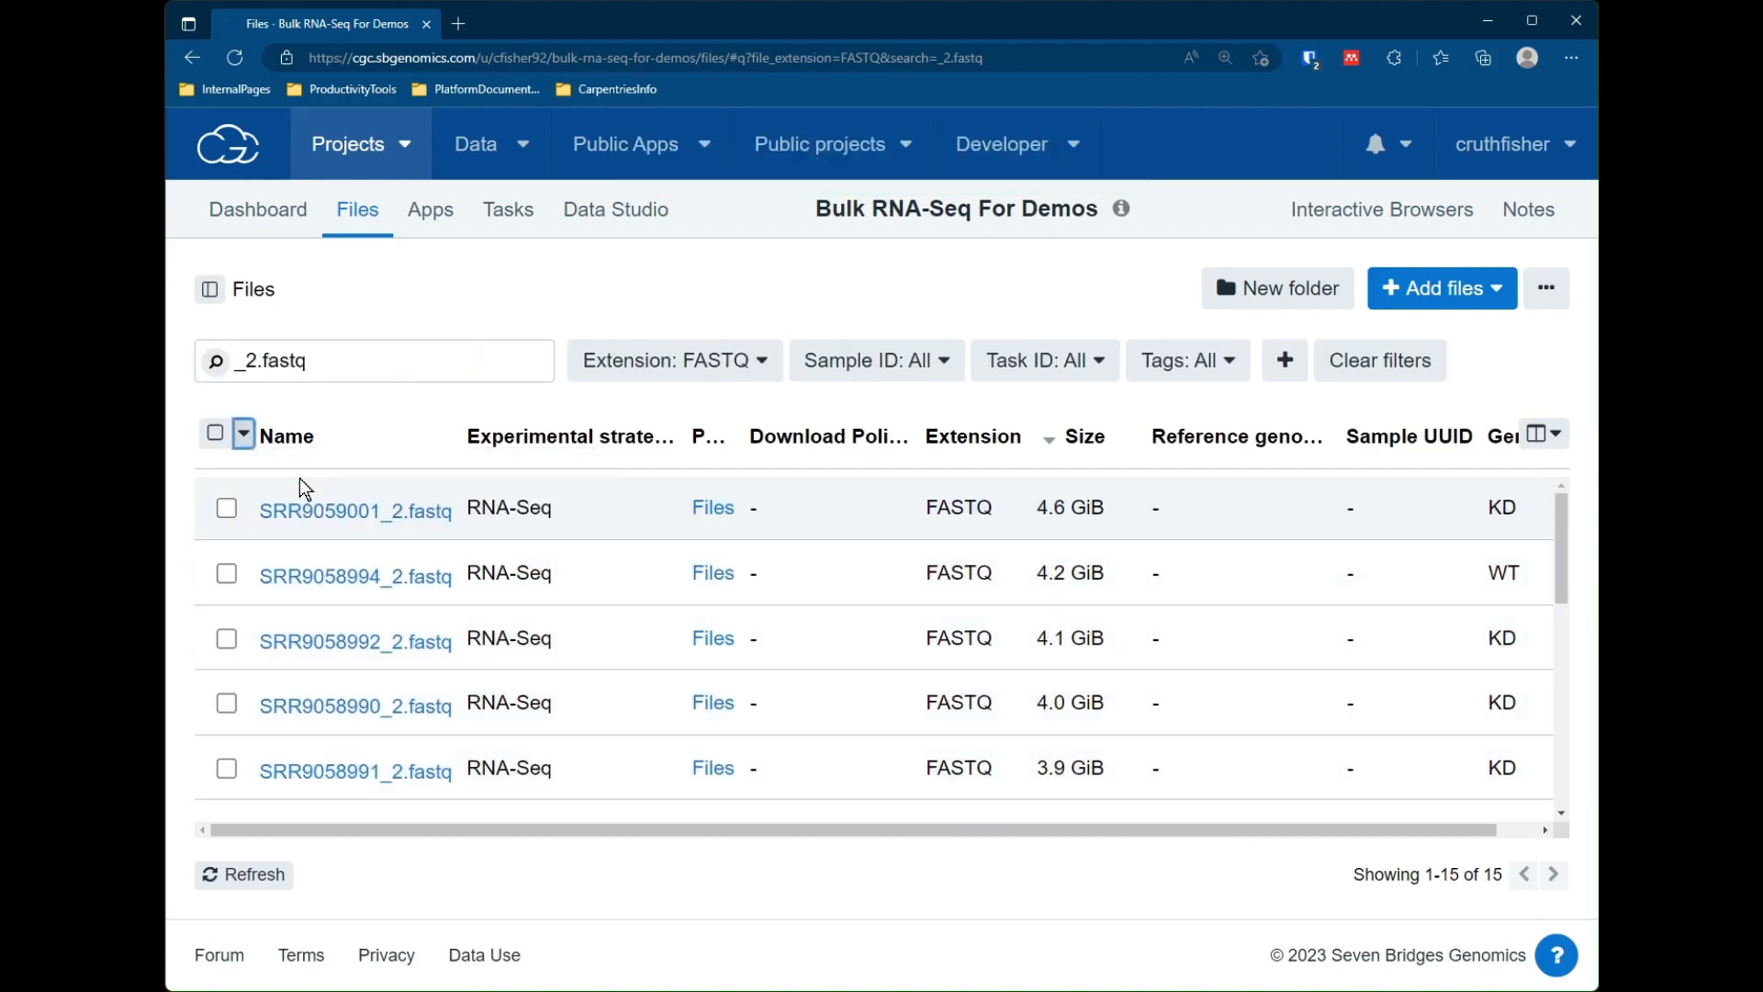
click(264, 358)
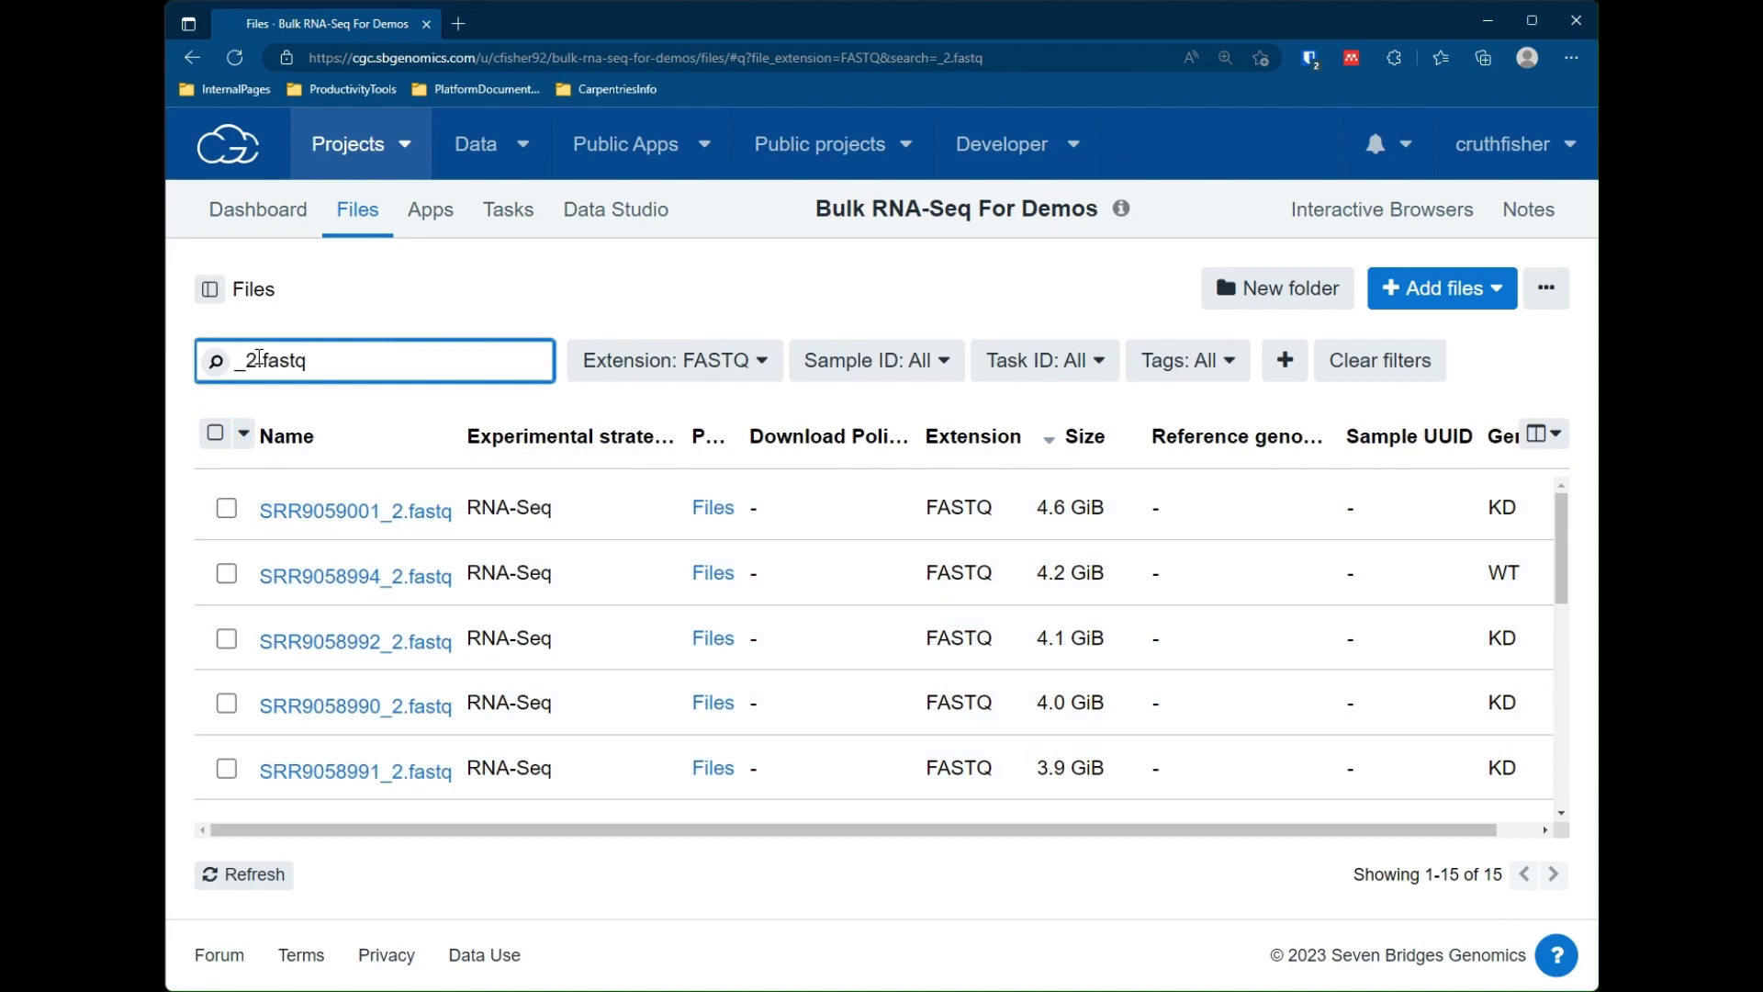
drag(325, 358, 239, 366)
key(BackSpace)
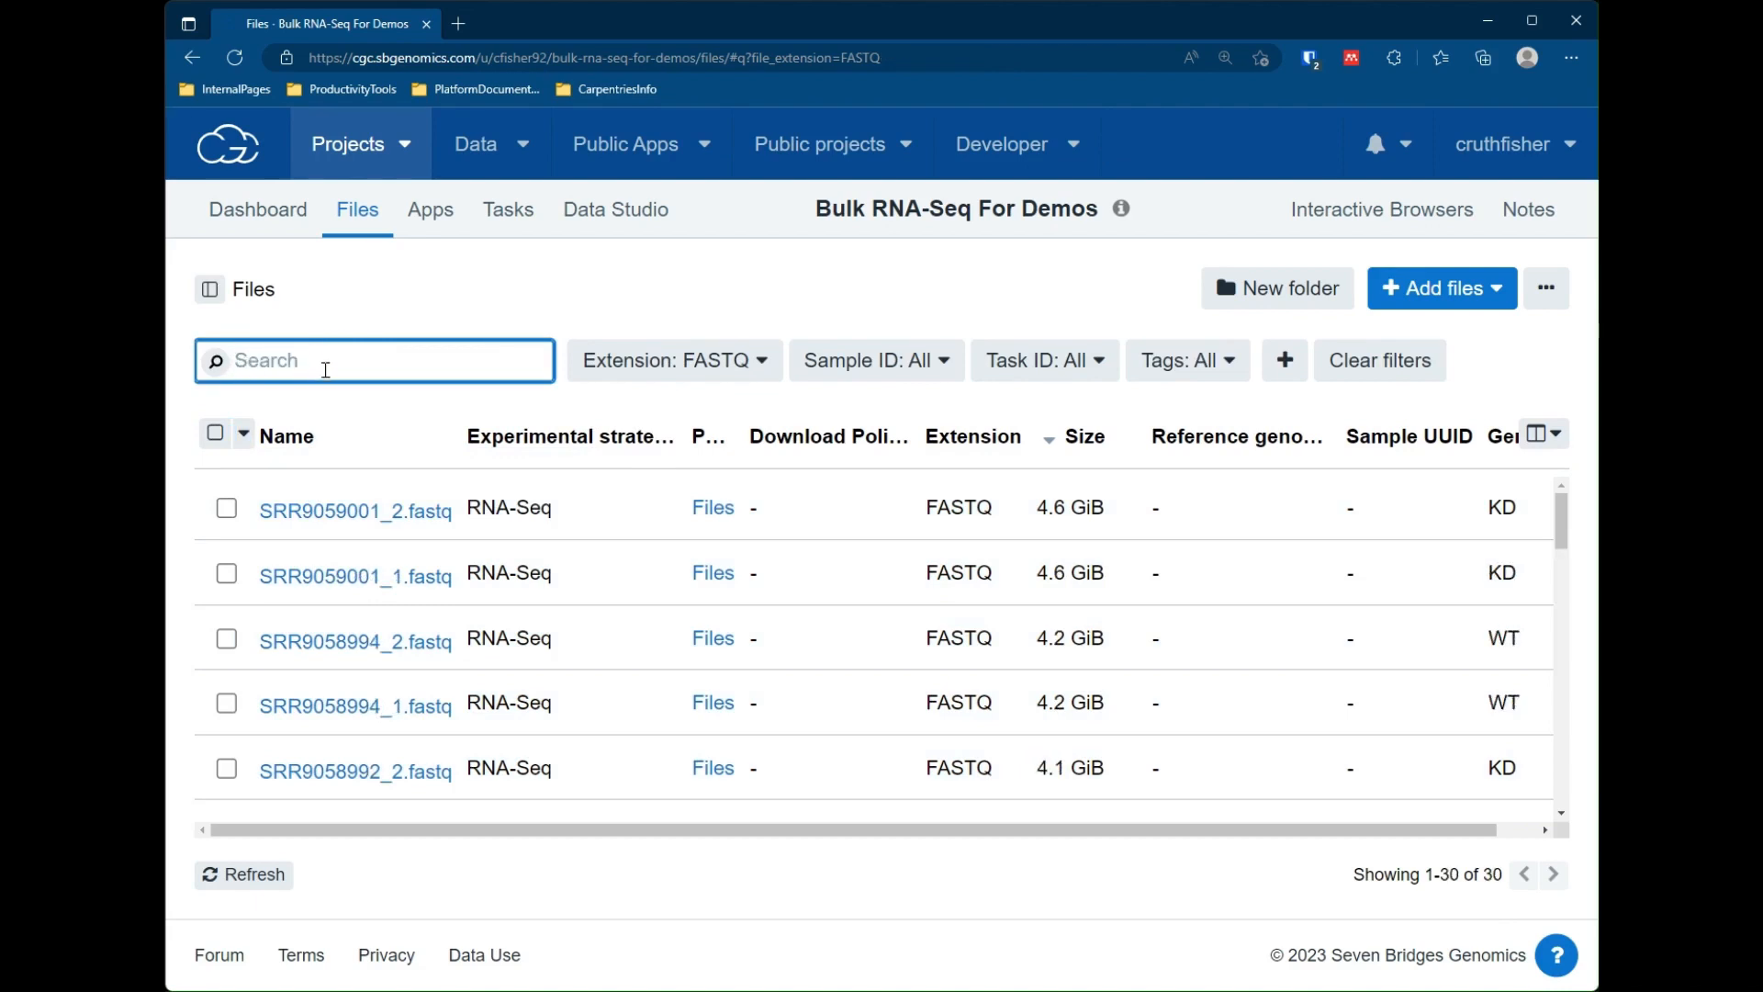
text(_1.fastq)
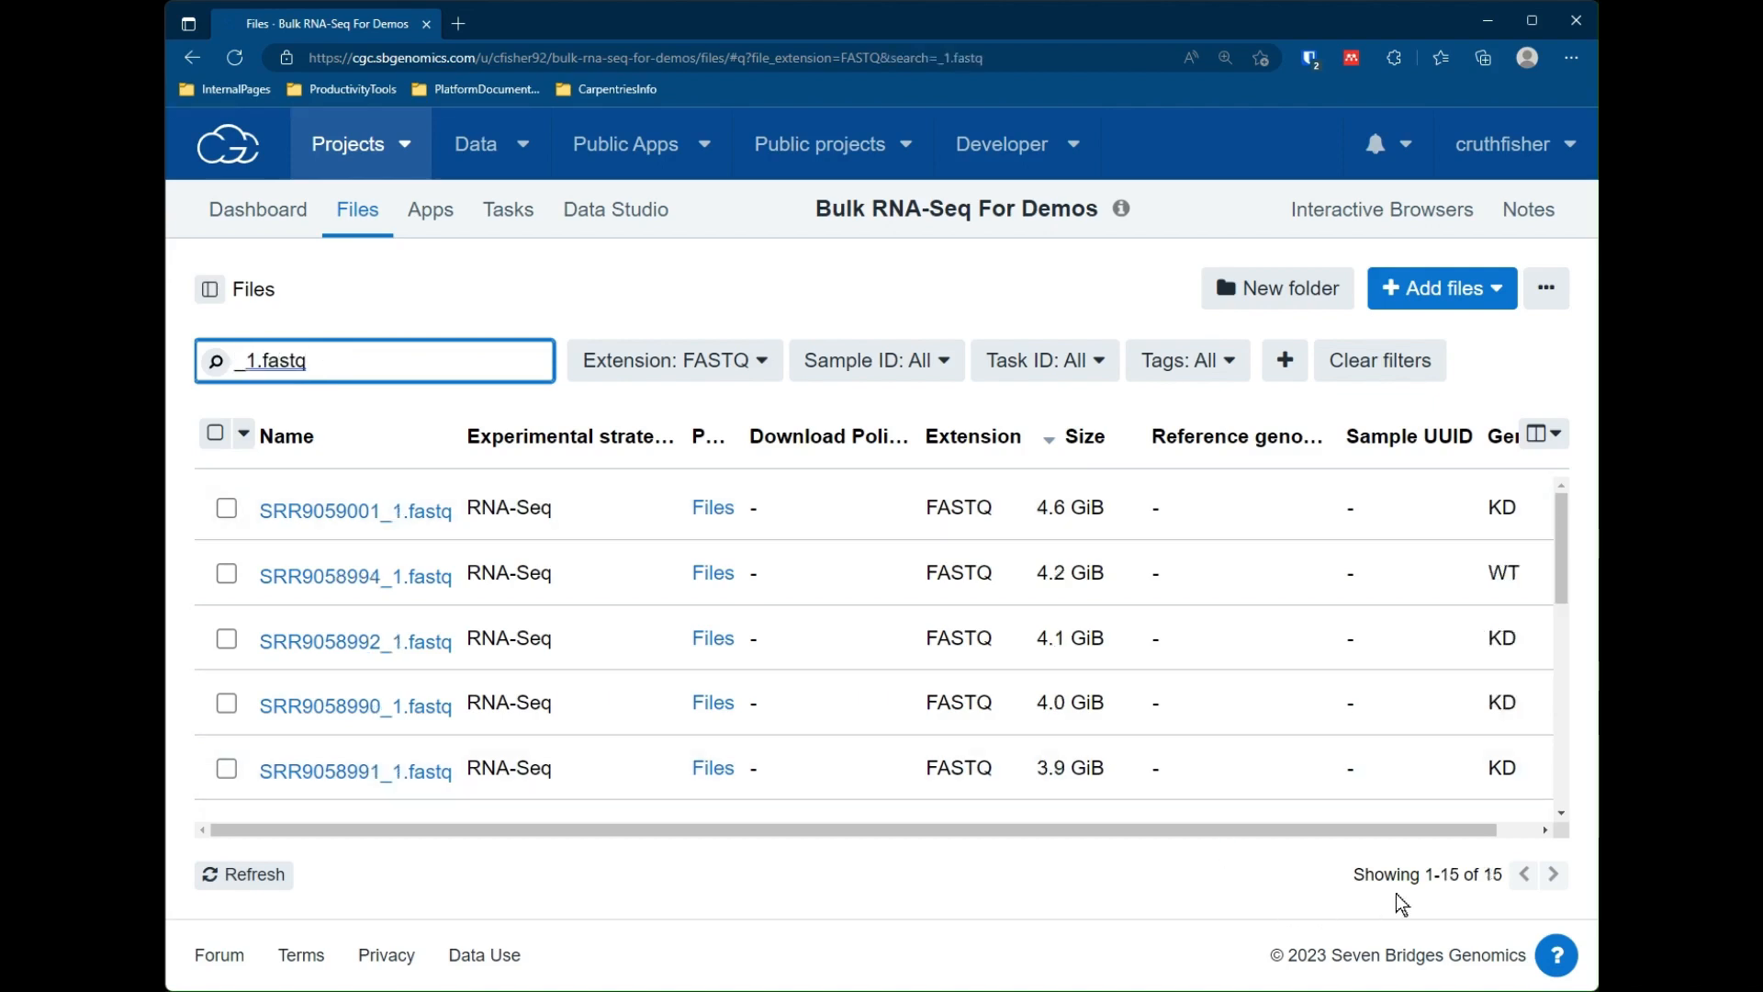
Set the Paired-end metadata of all listed _1.fastq files to 1, save, and clear the selection.
click(215, 433)
click(422, 360)
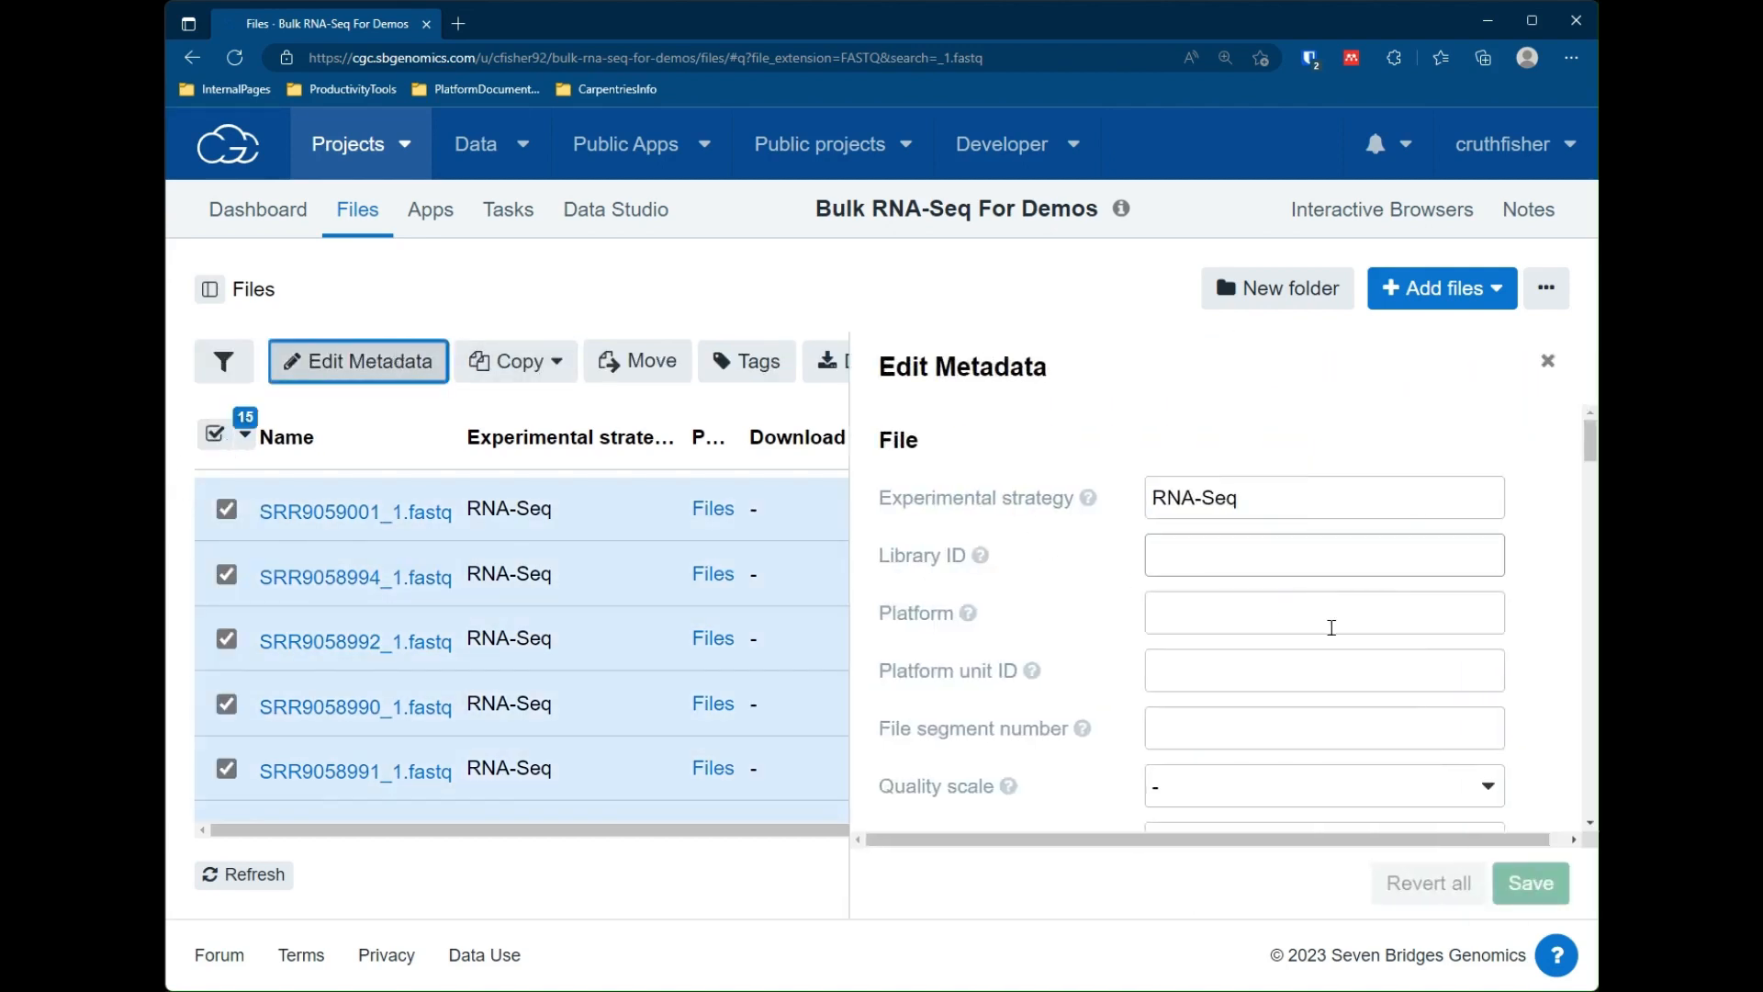
scroll(1377, 759, down, 1)
click(1319, 733)
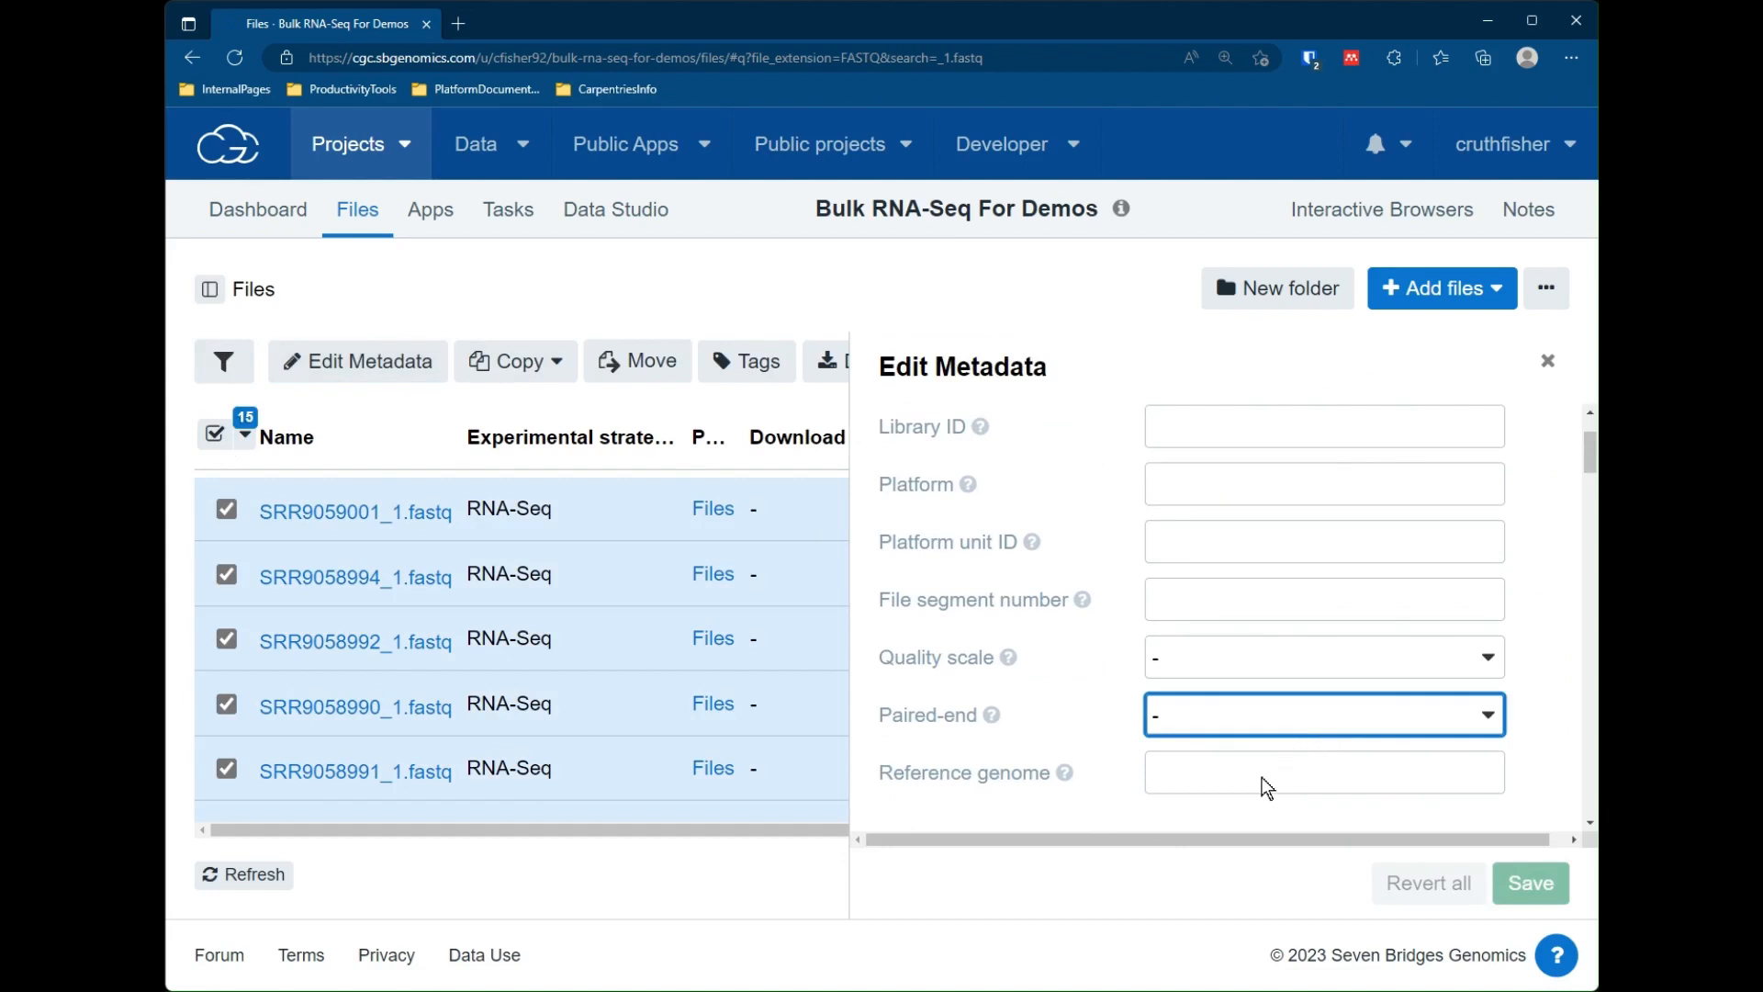
key(Down)
click(1530, 883)
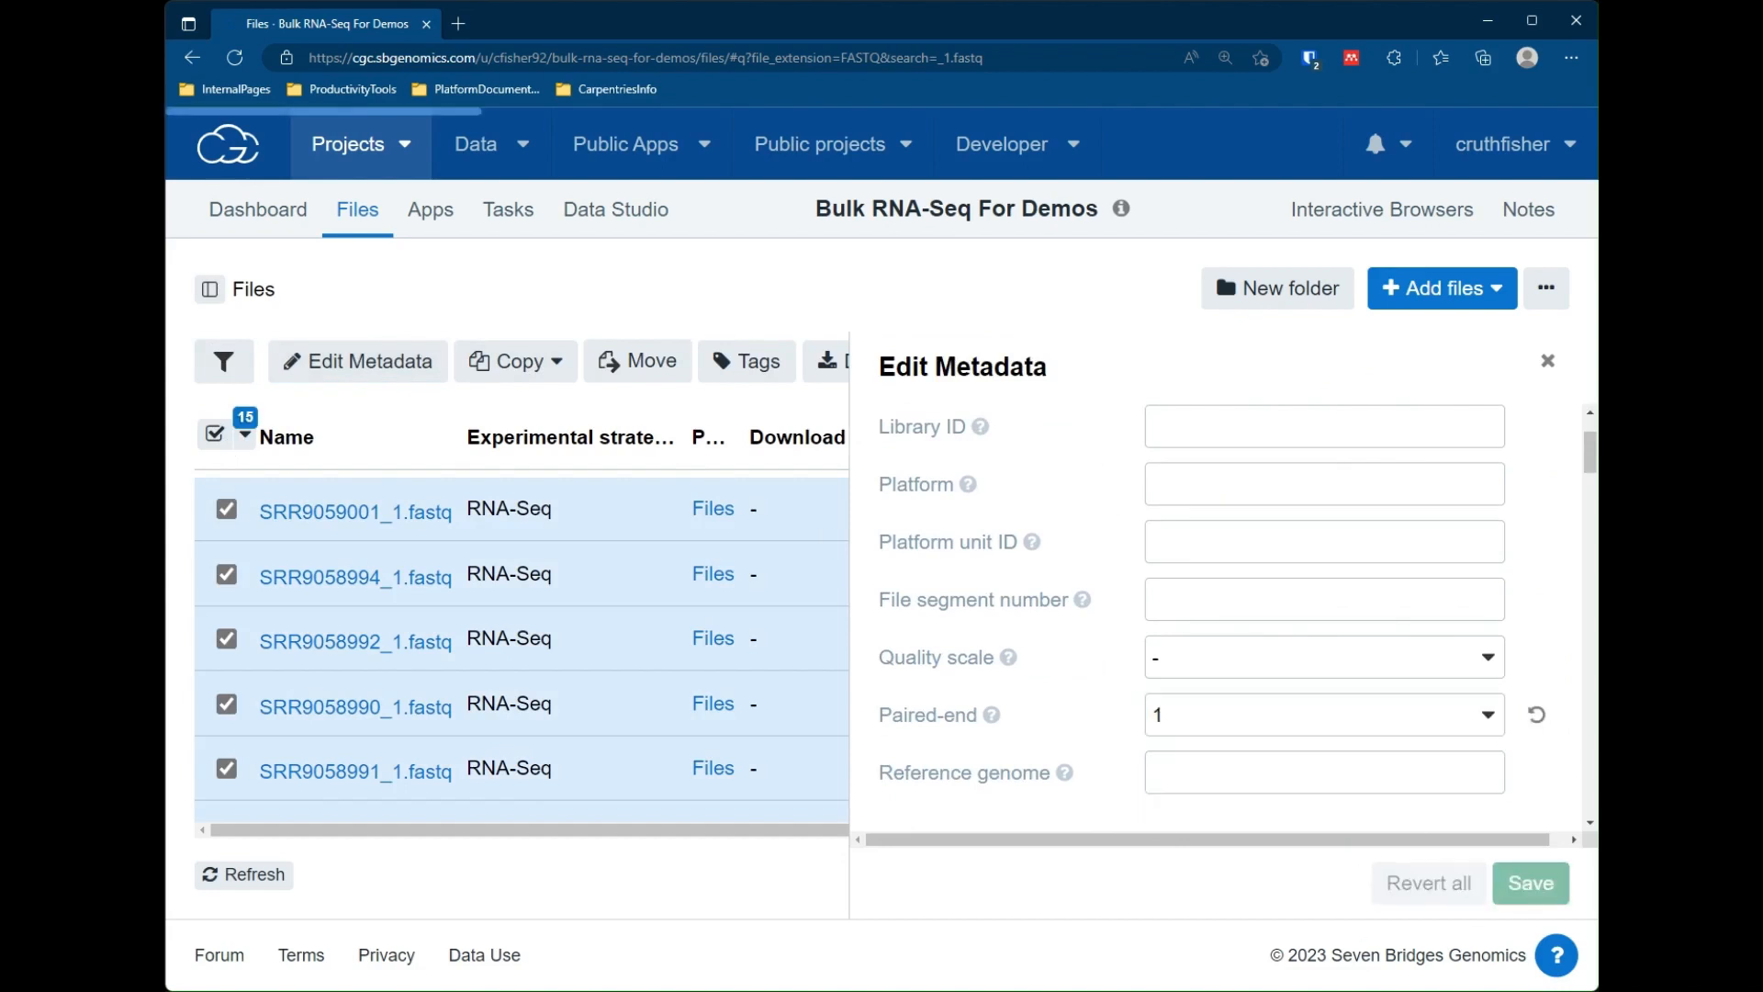
click(214, 432)
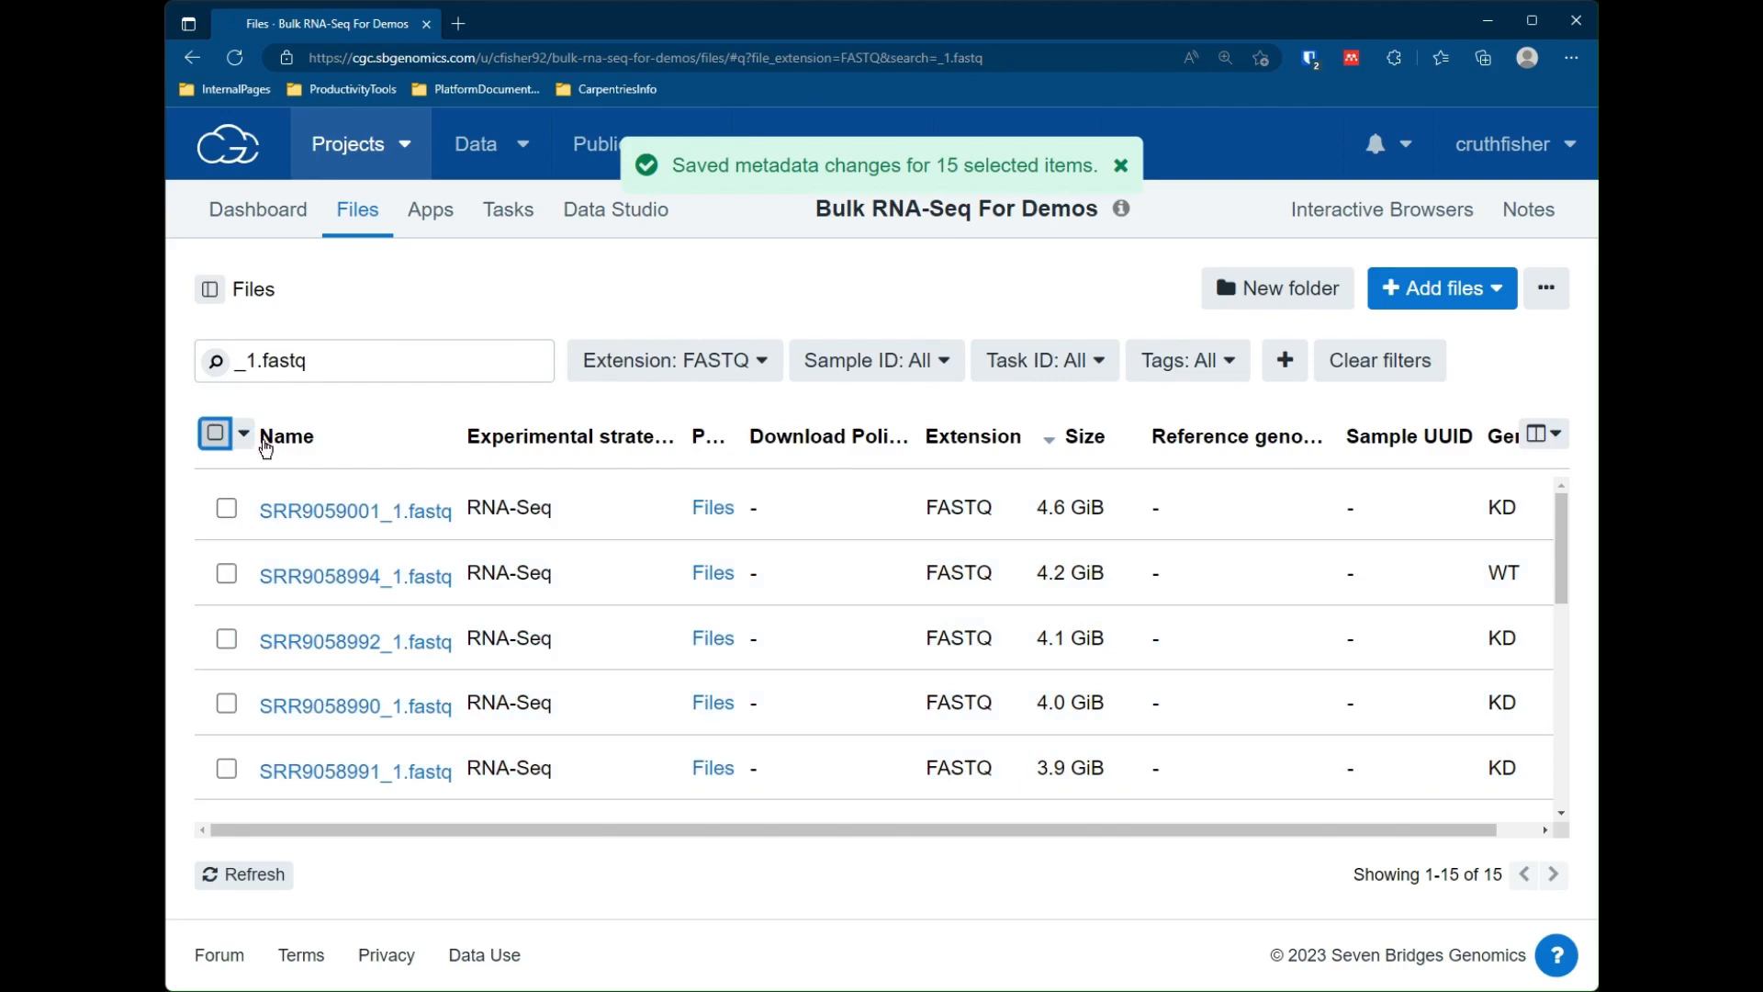
triple_click(356, 358)
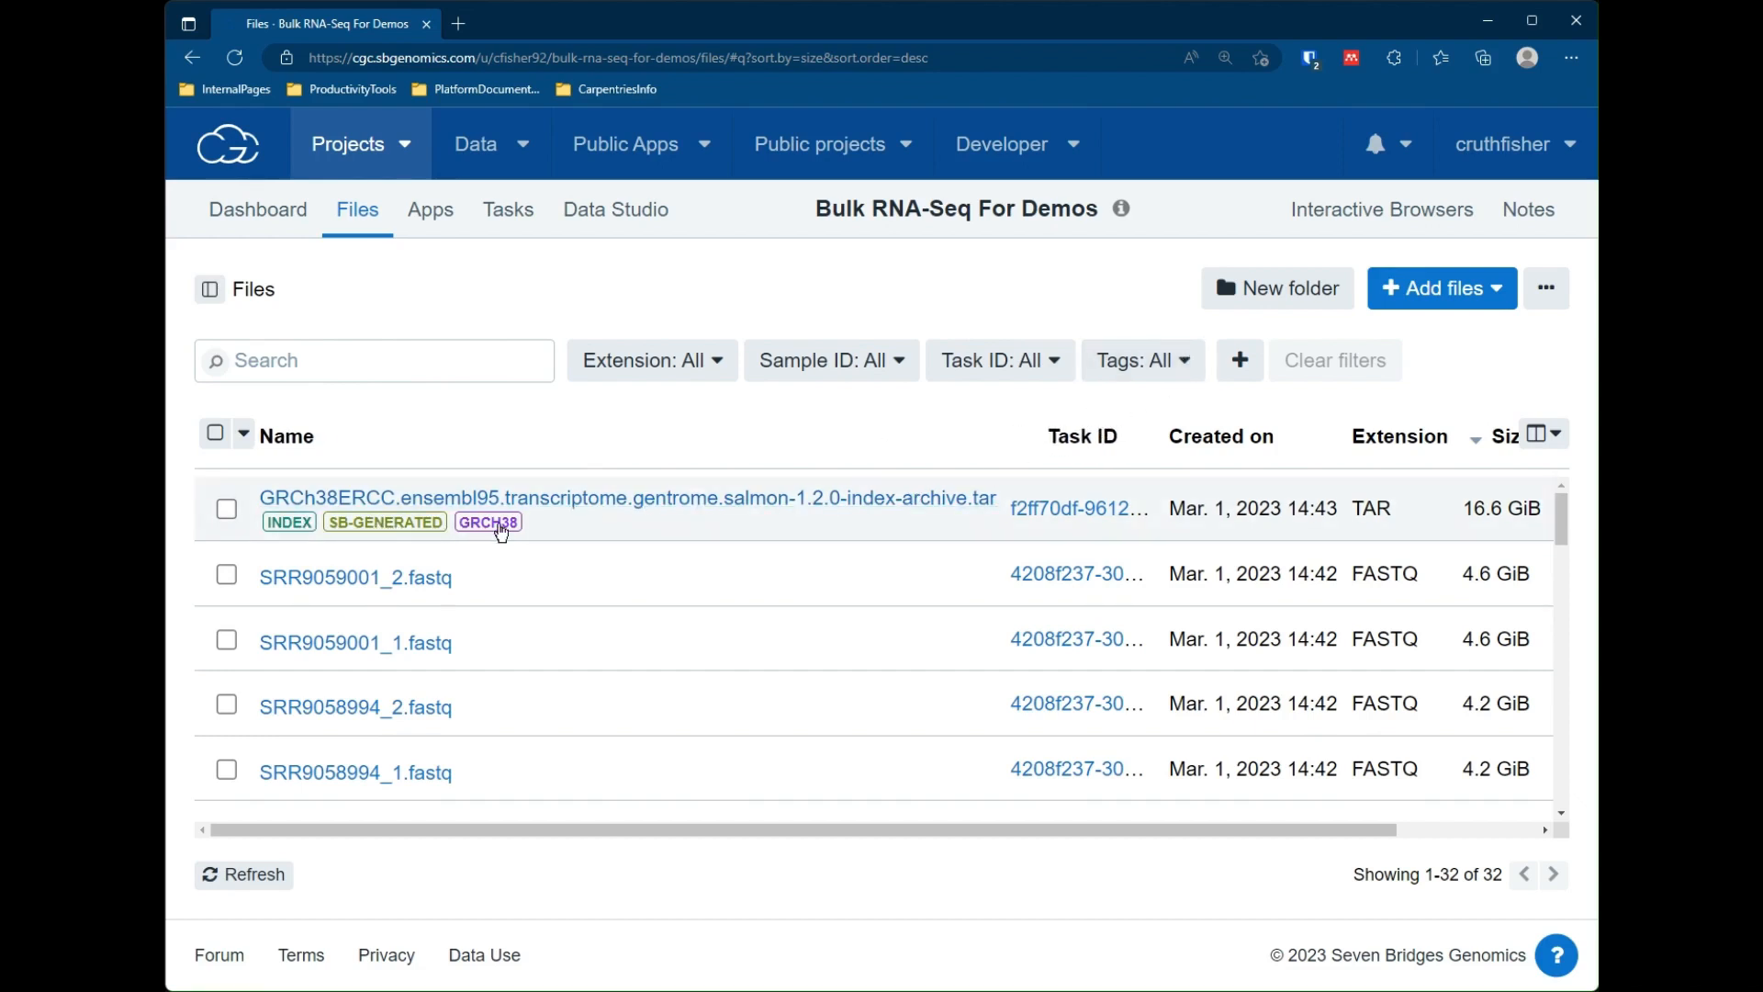
Filter the project's file list by the Index tag, and replace that filter with the GRCh38 tag.
click(1198, 367)
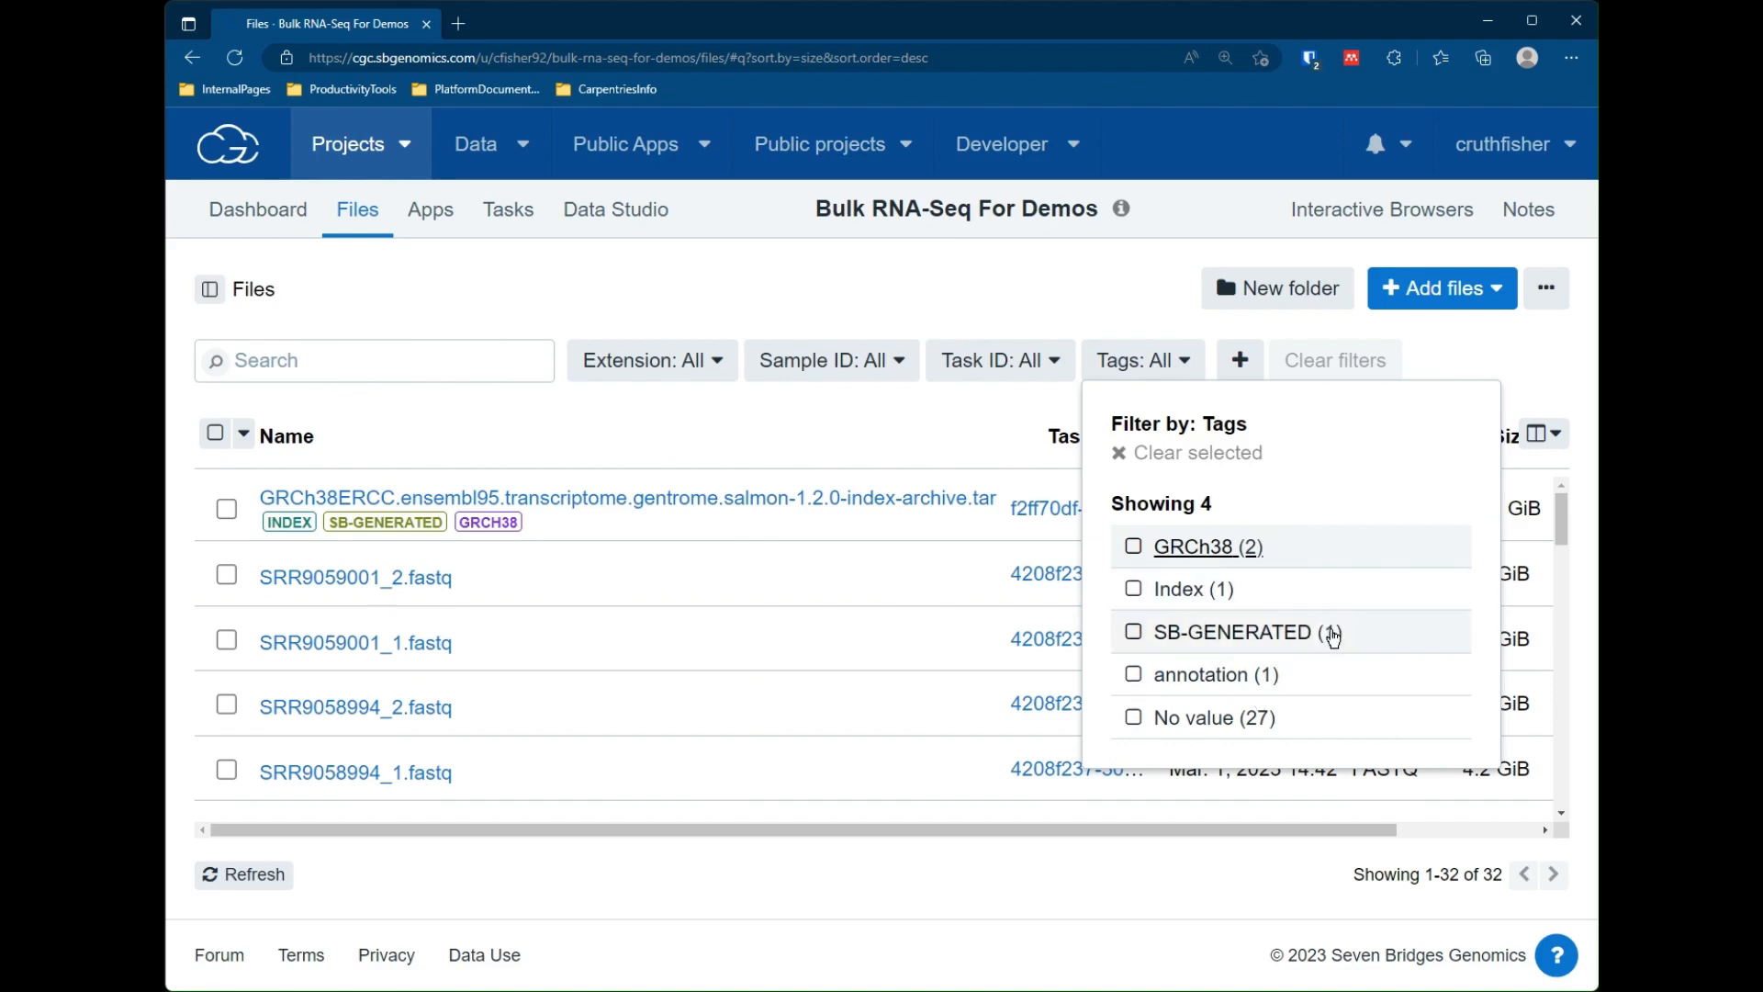
click(1136, 591)
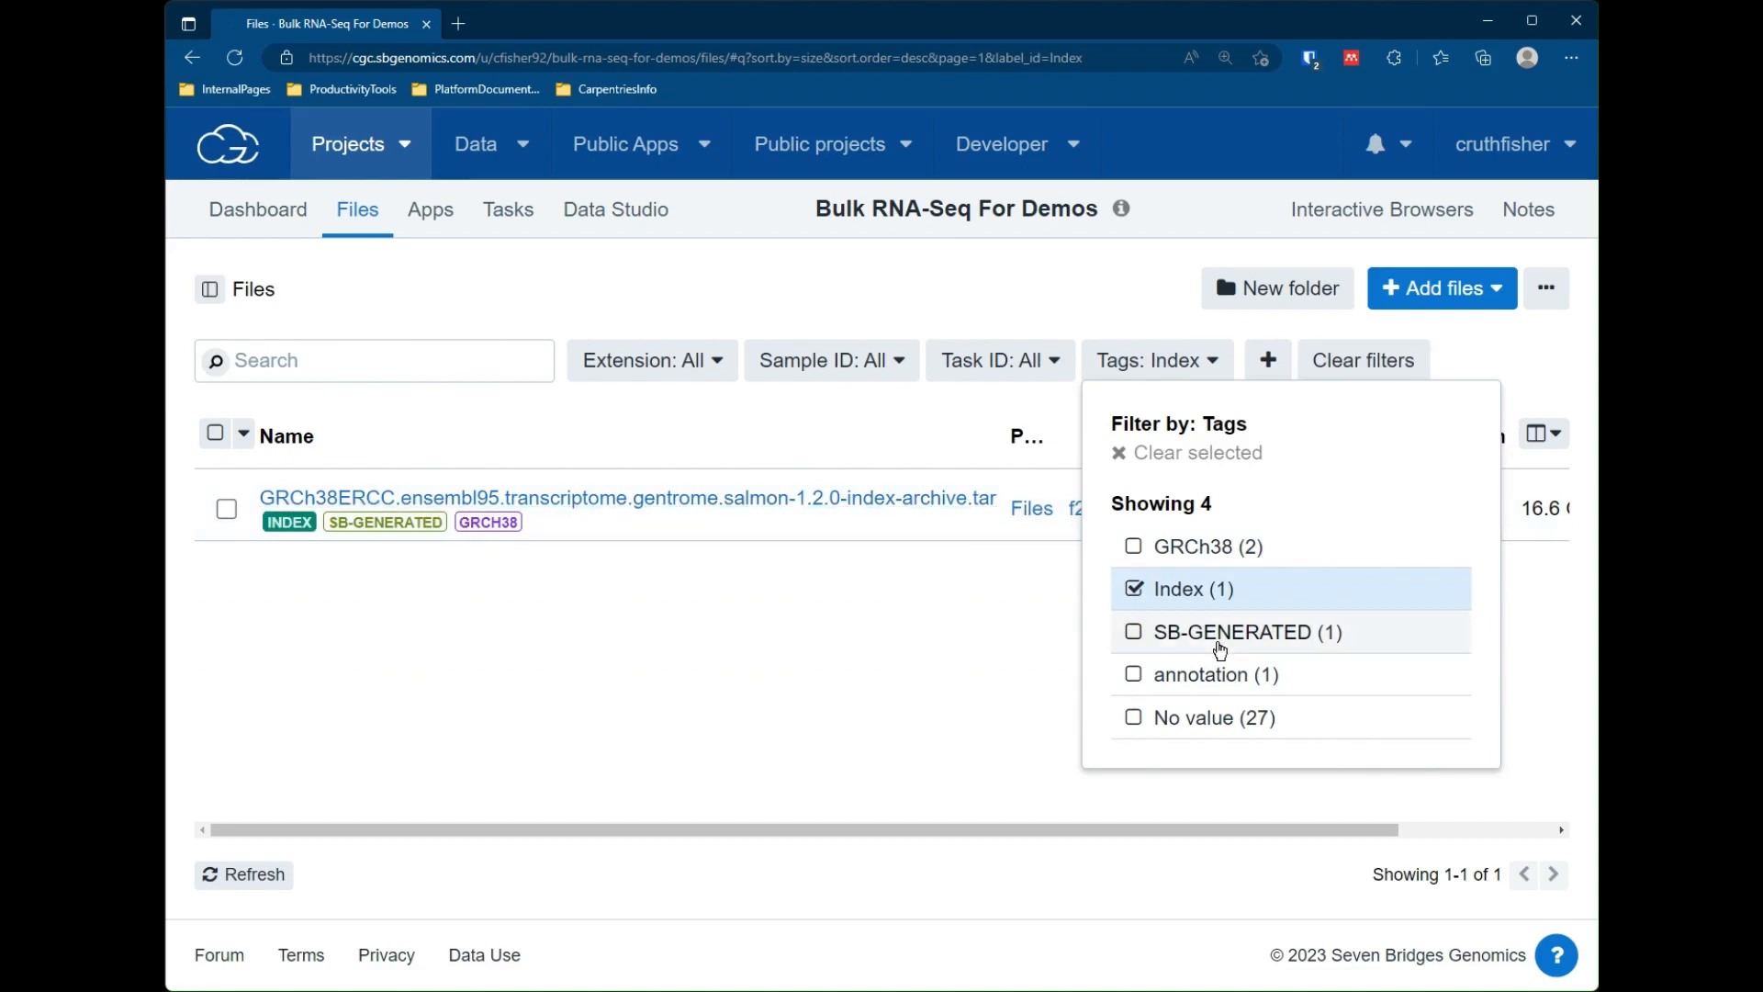
click(1140, 595)
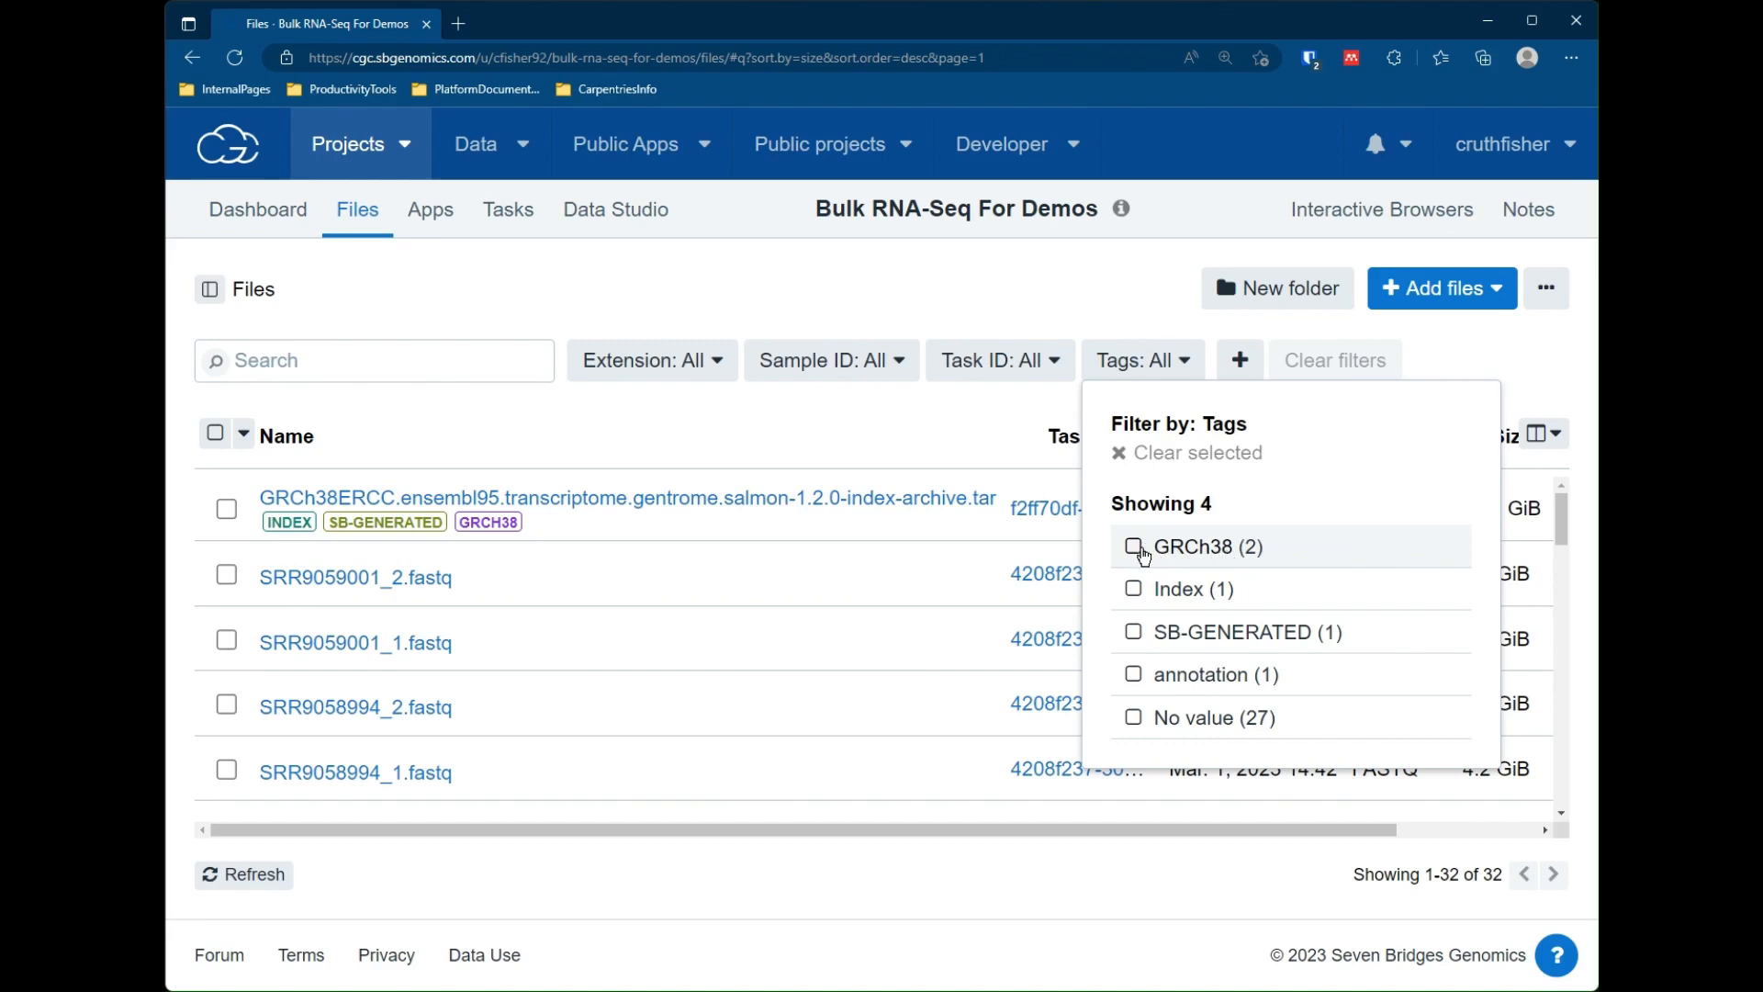
click(1135, 548)
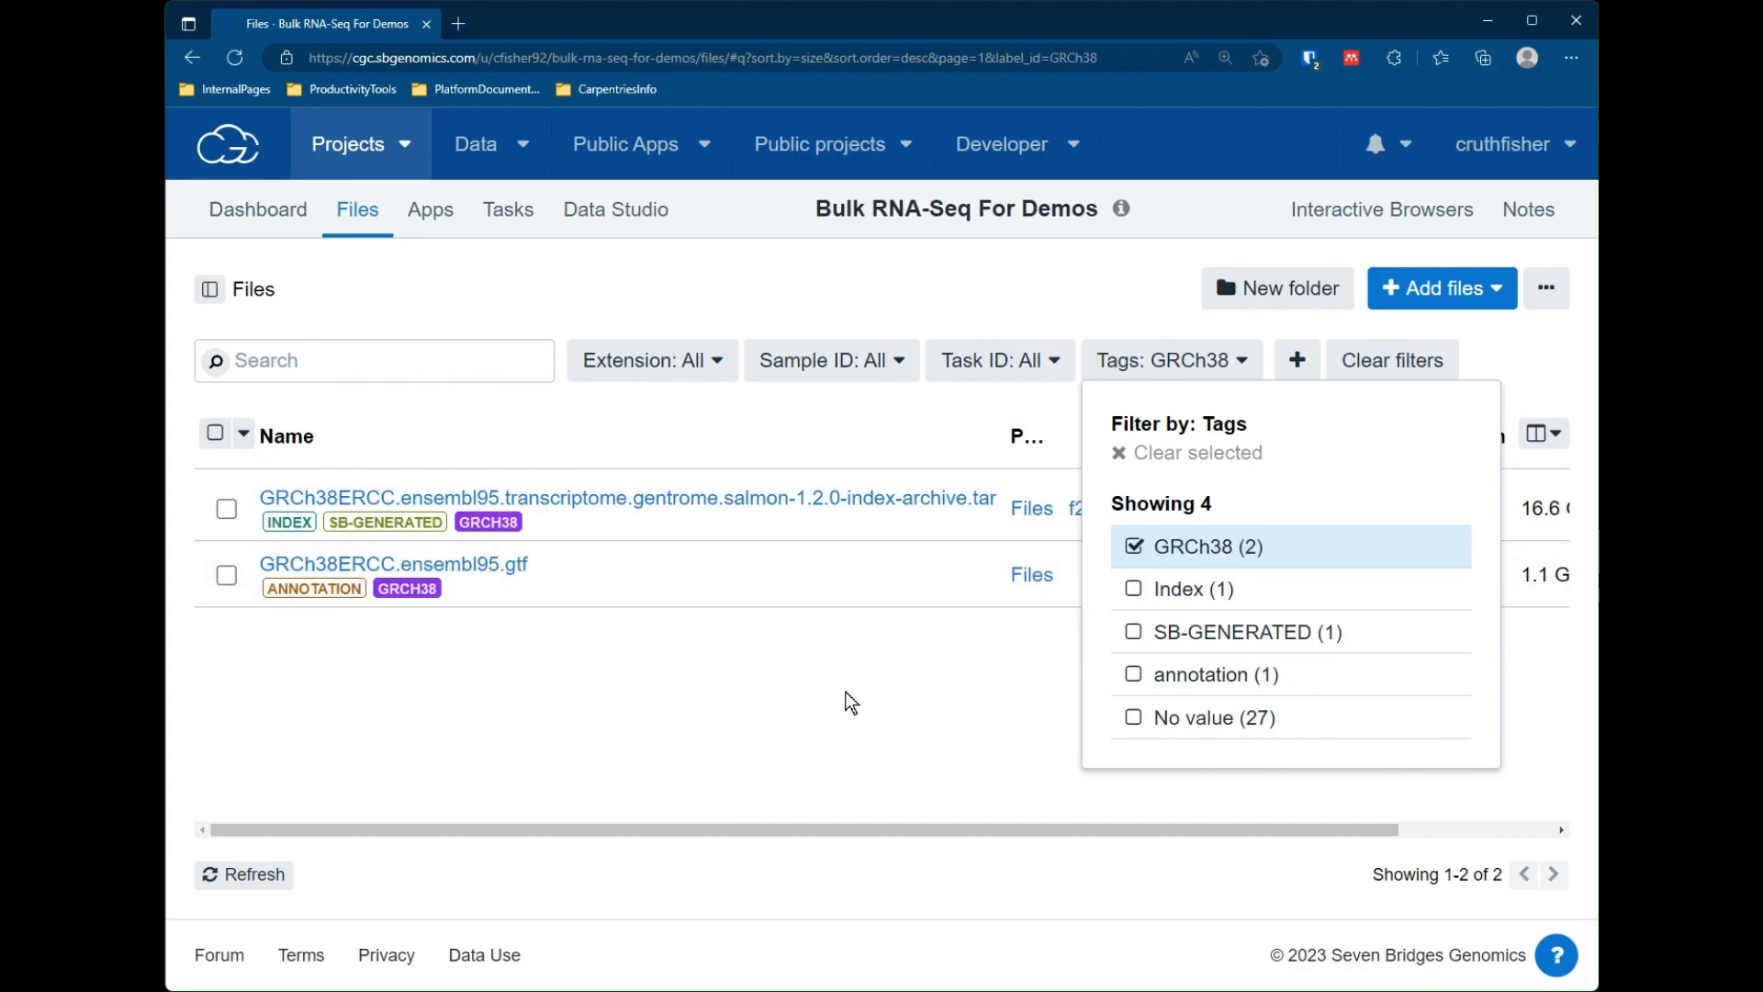
Add a new tag "reference" to all the GRCh38-tagged files together, apply it, and clear the selection.
click(225, 440)
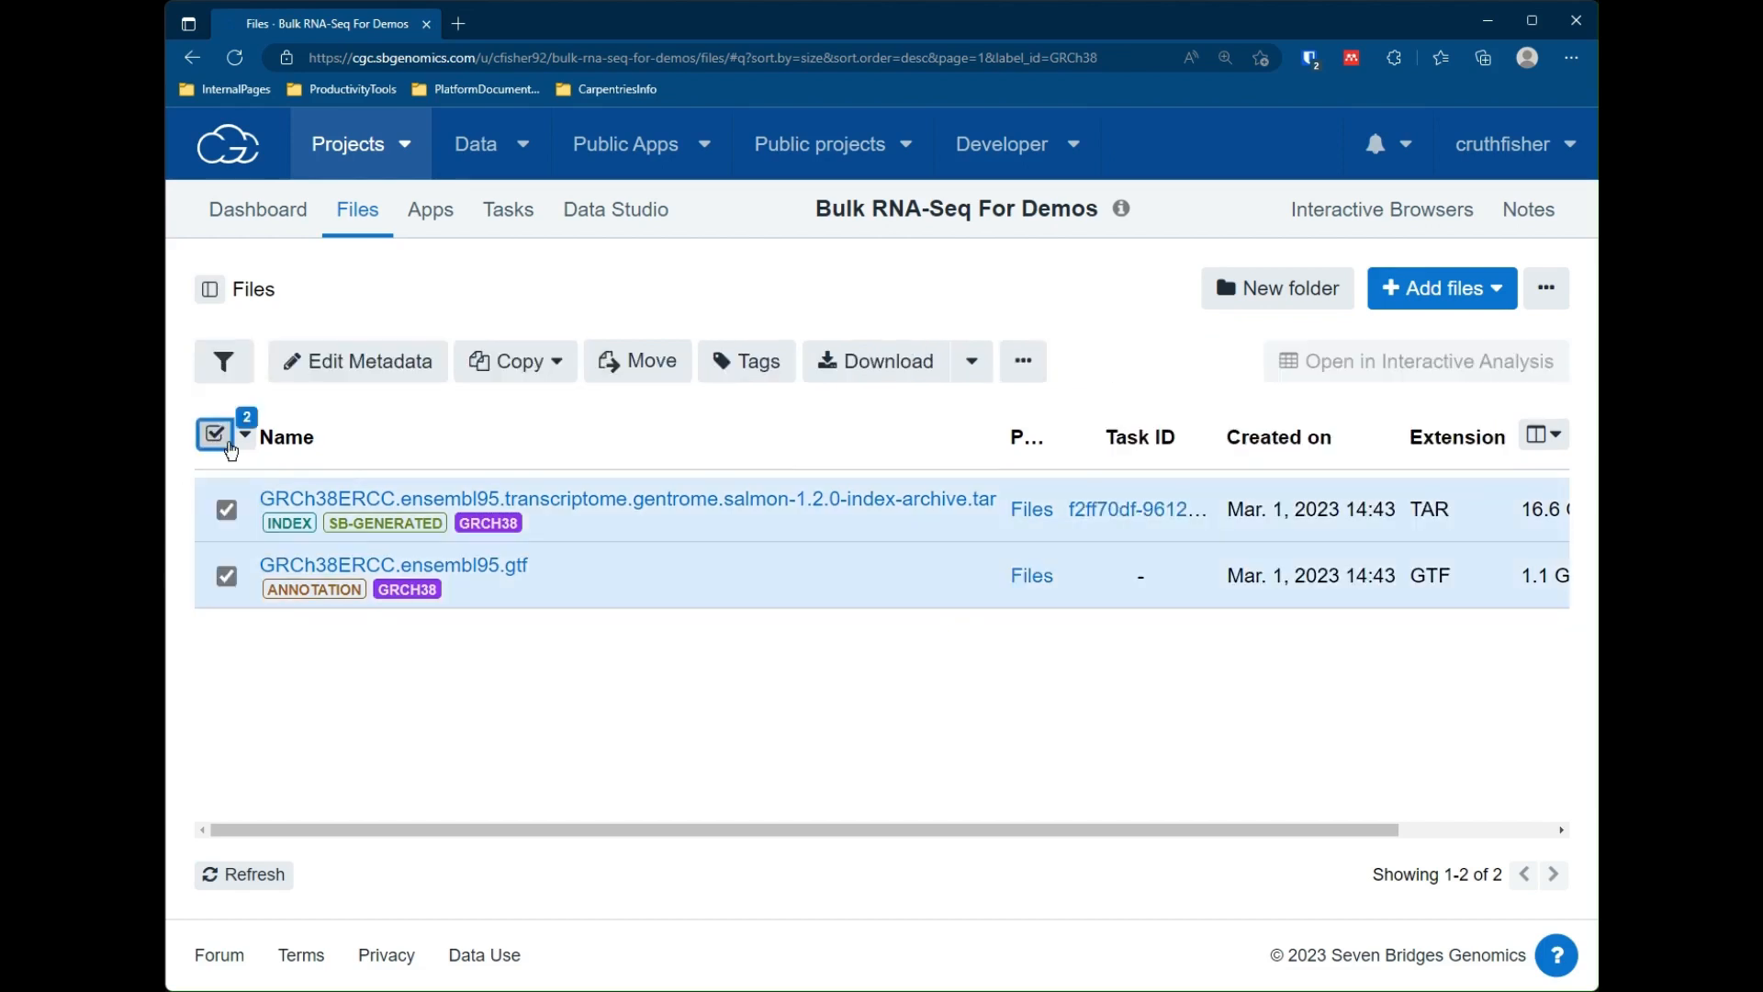
click(742, 368)
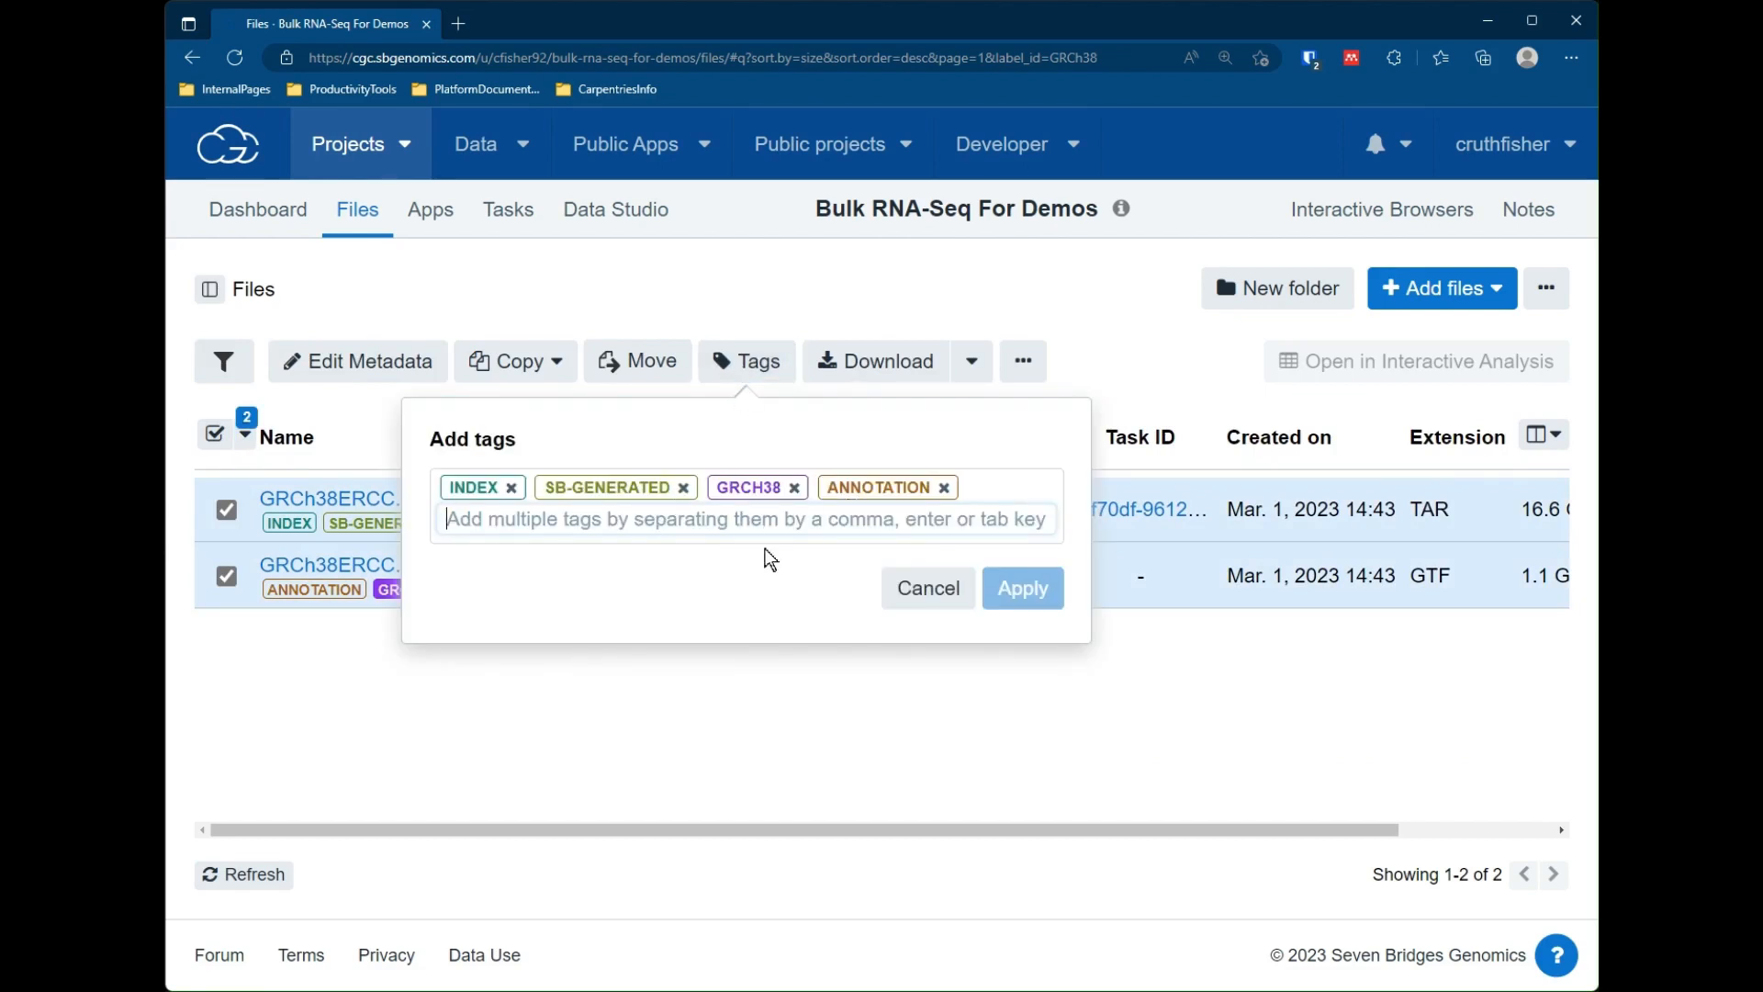
text(reference)
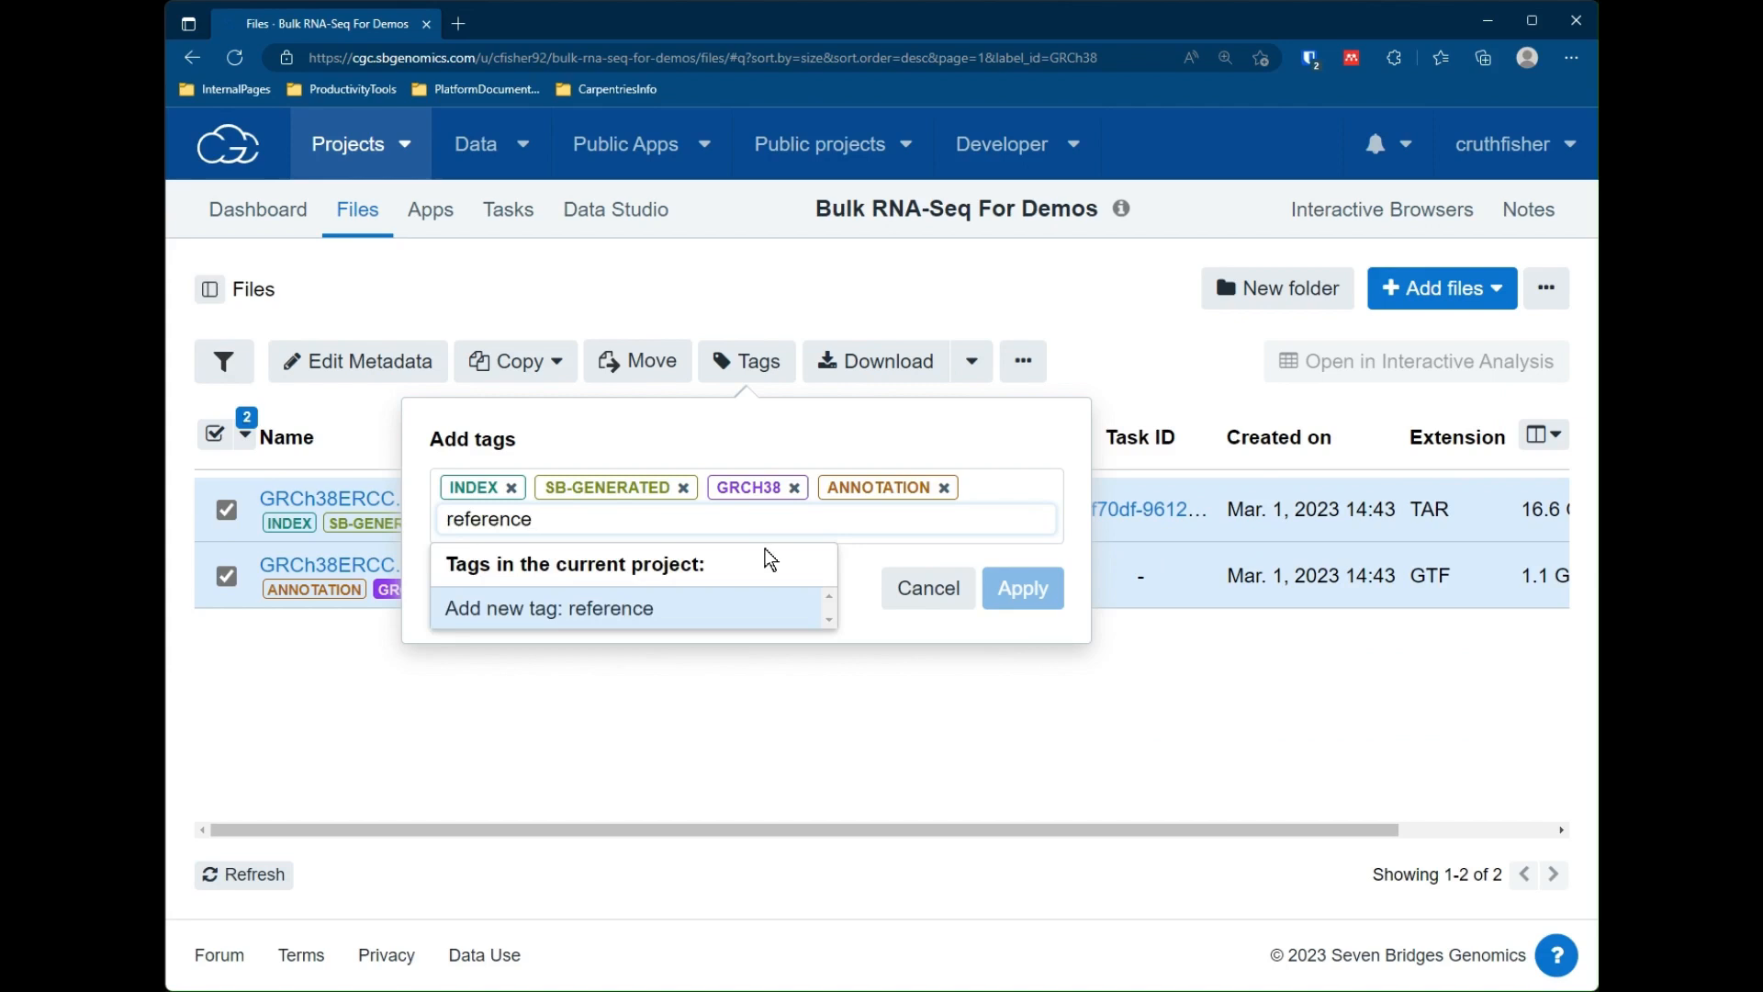
click(658, 609)
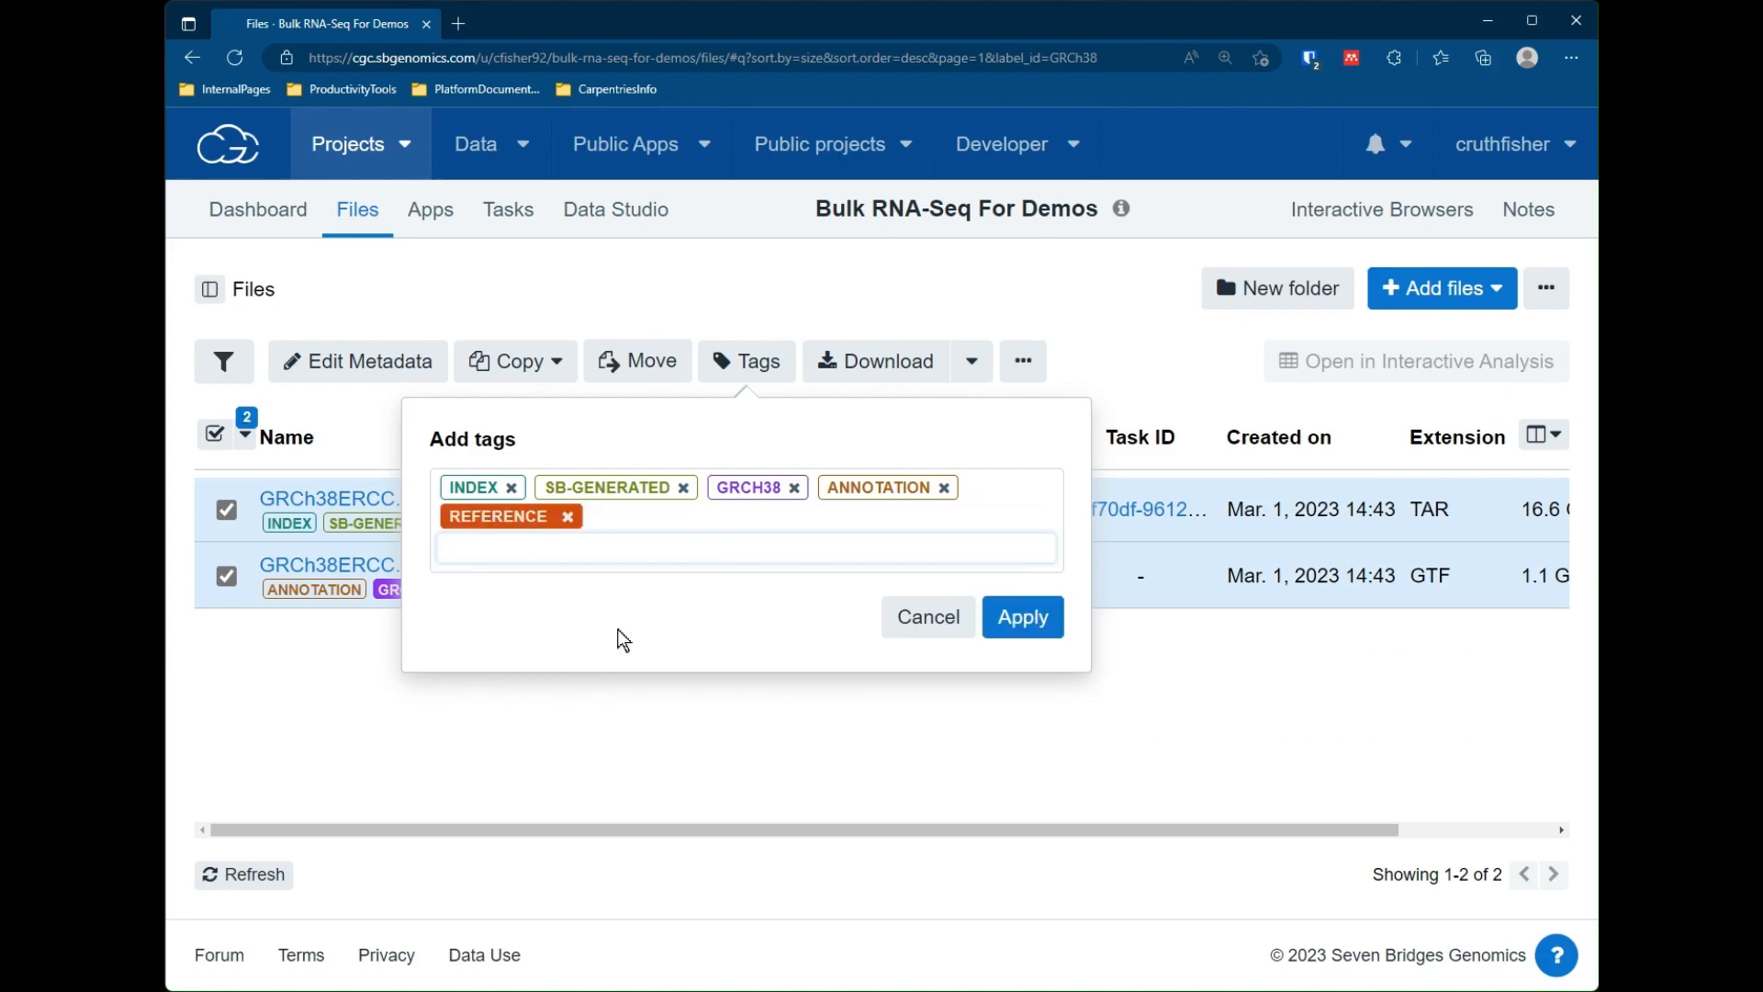
click(1020, 636)
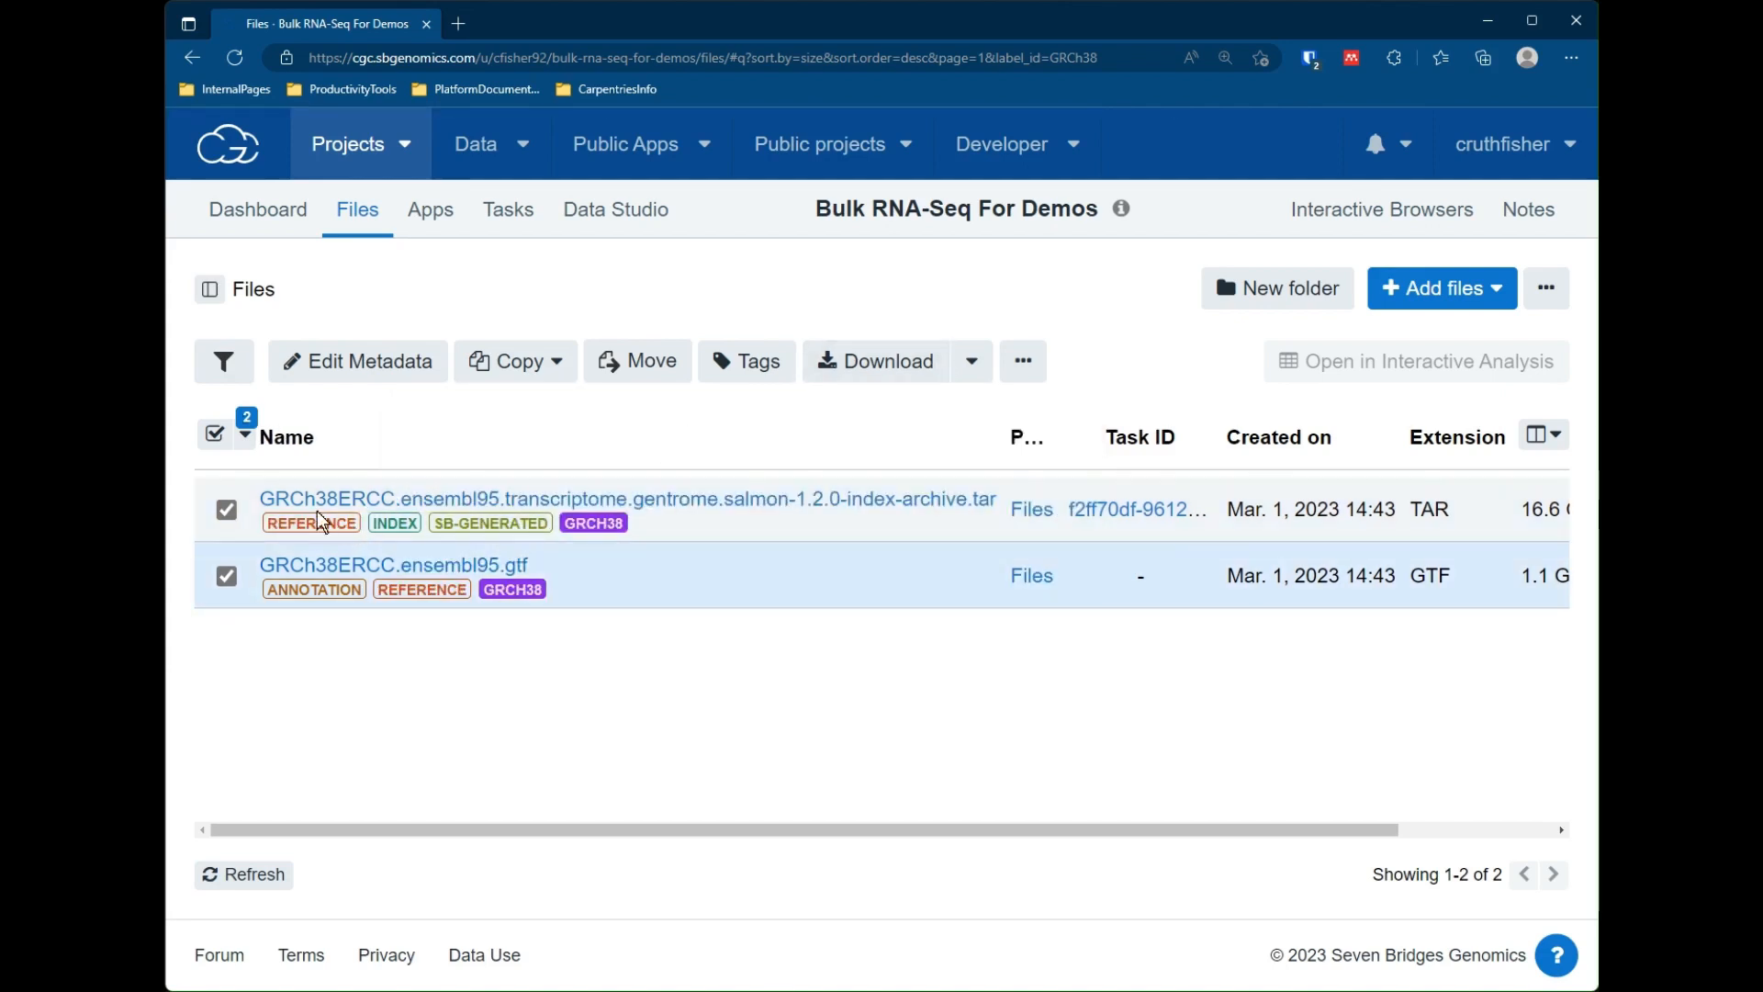
click(215, 433)
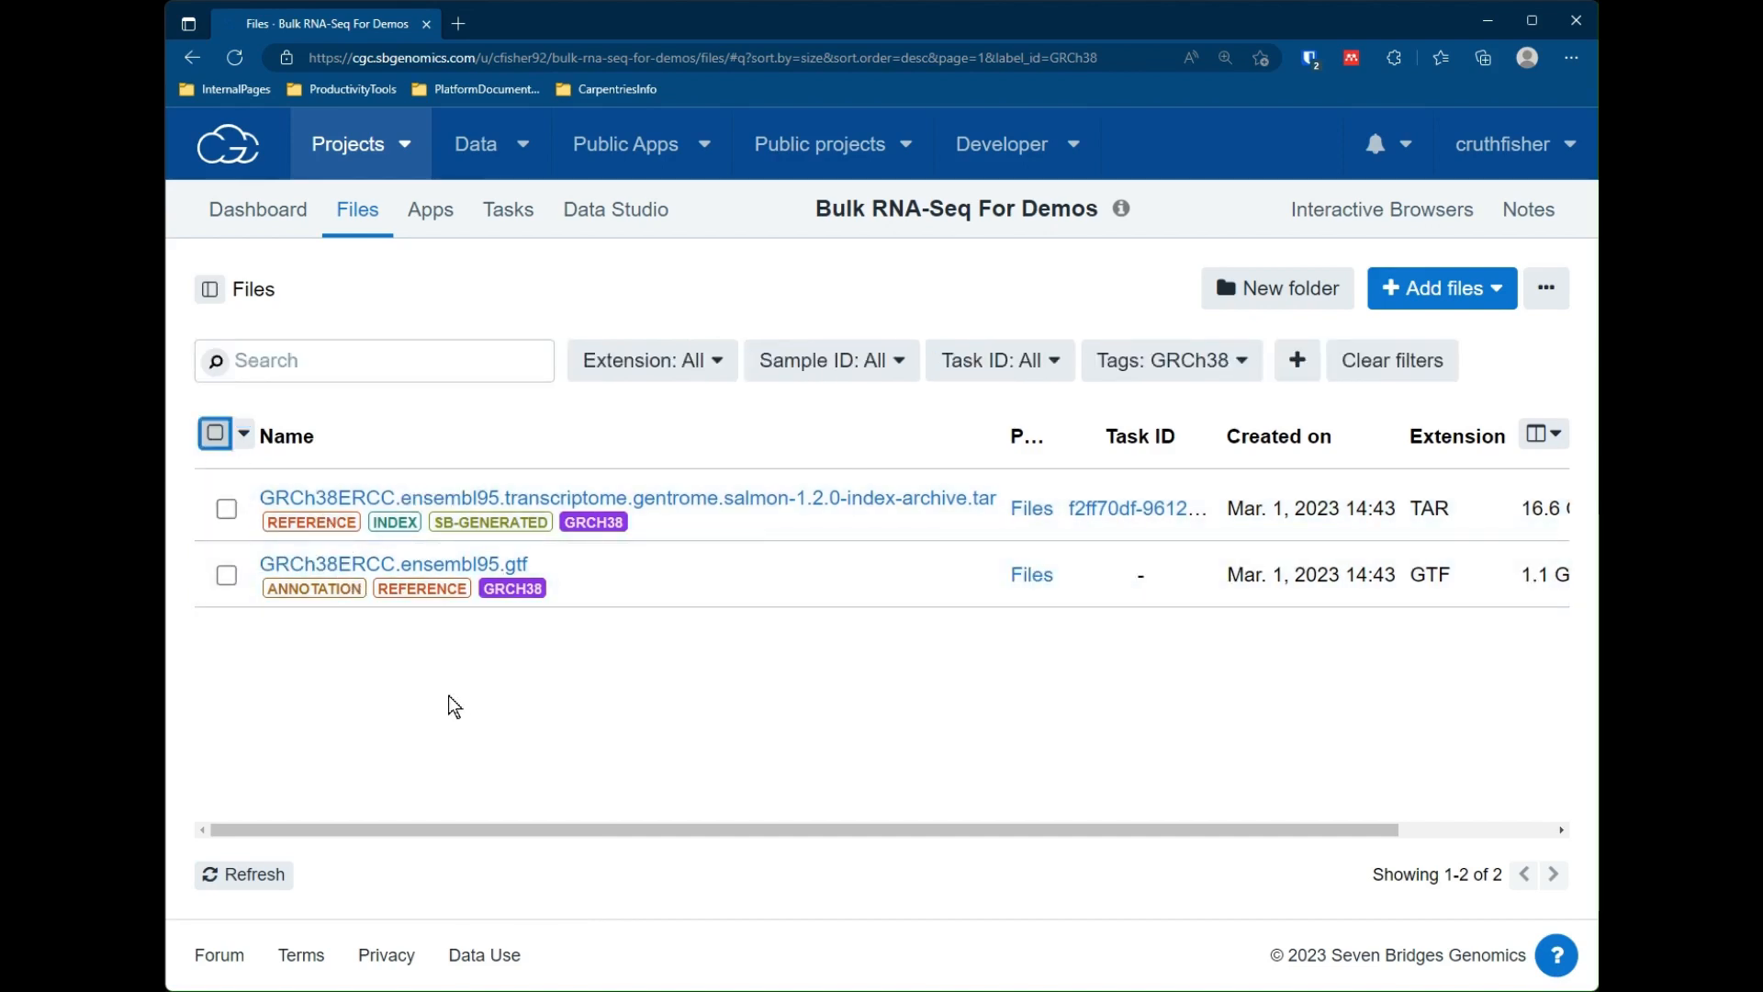
Replace the GRCh38 filter with the No value tag filter and sort the untagged files by name in descending order.
click(1347, 374)
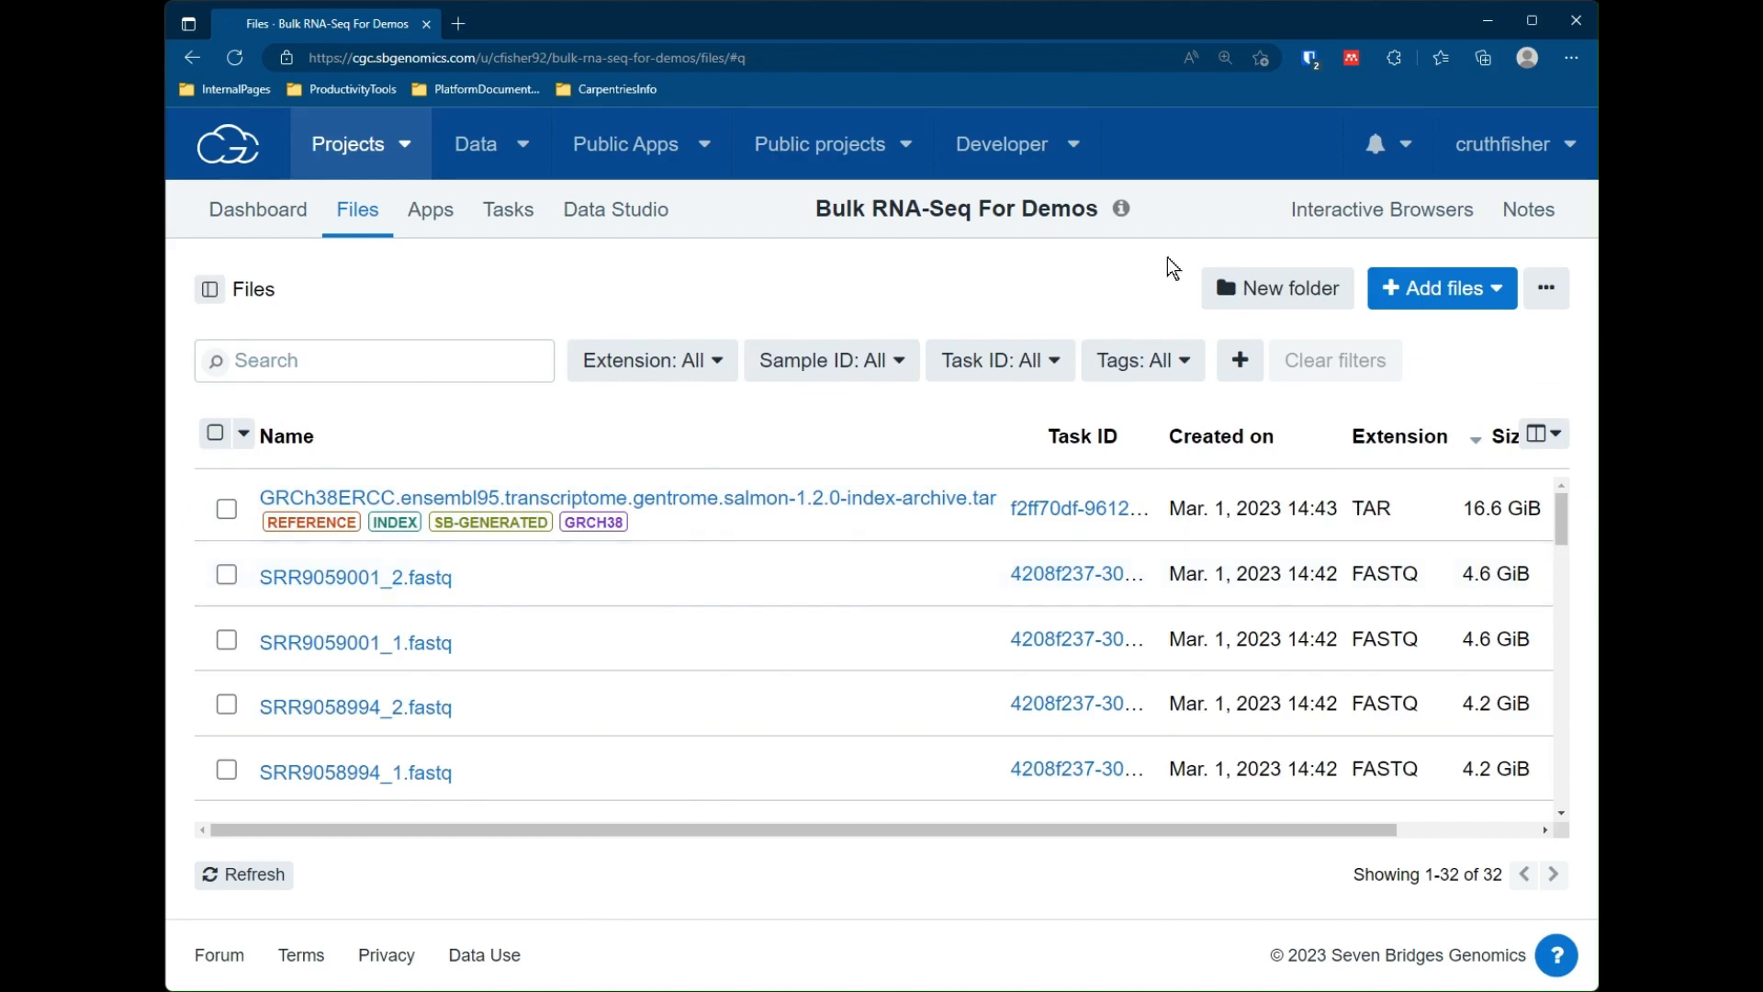
click(1186, 363)
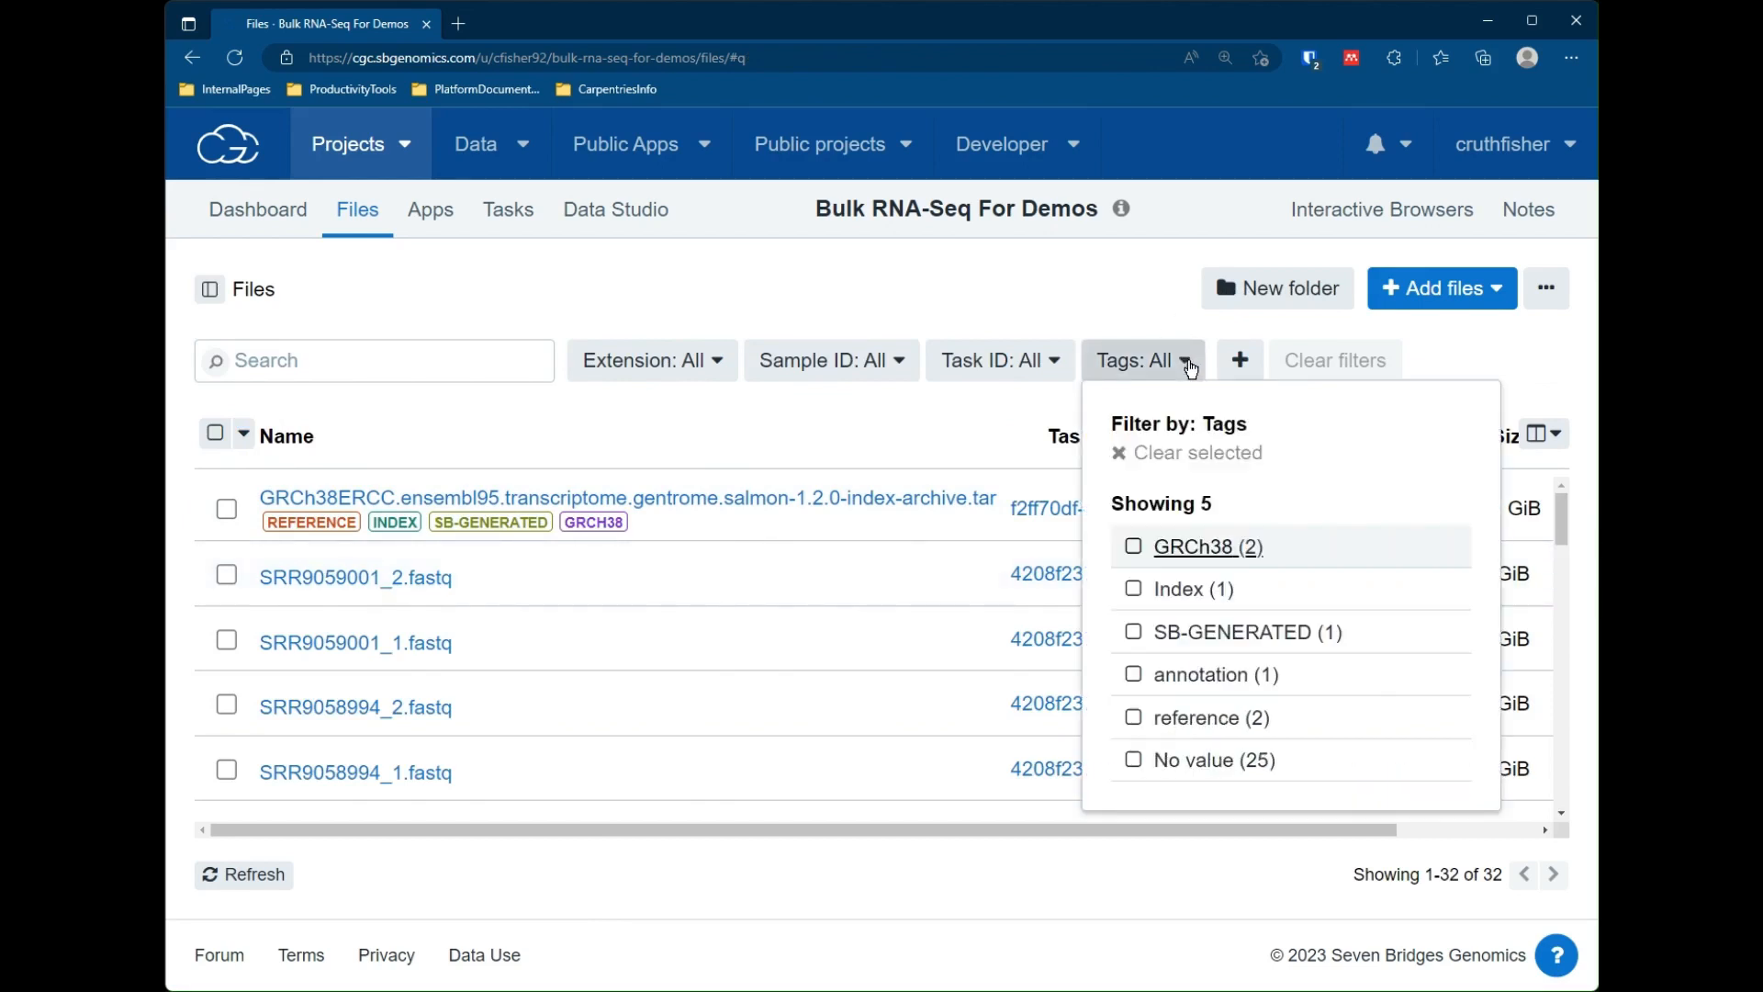
click(1135, 760)
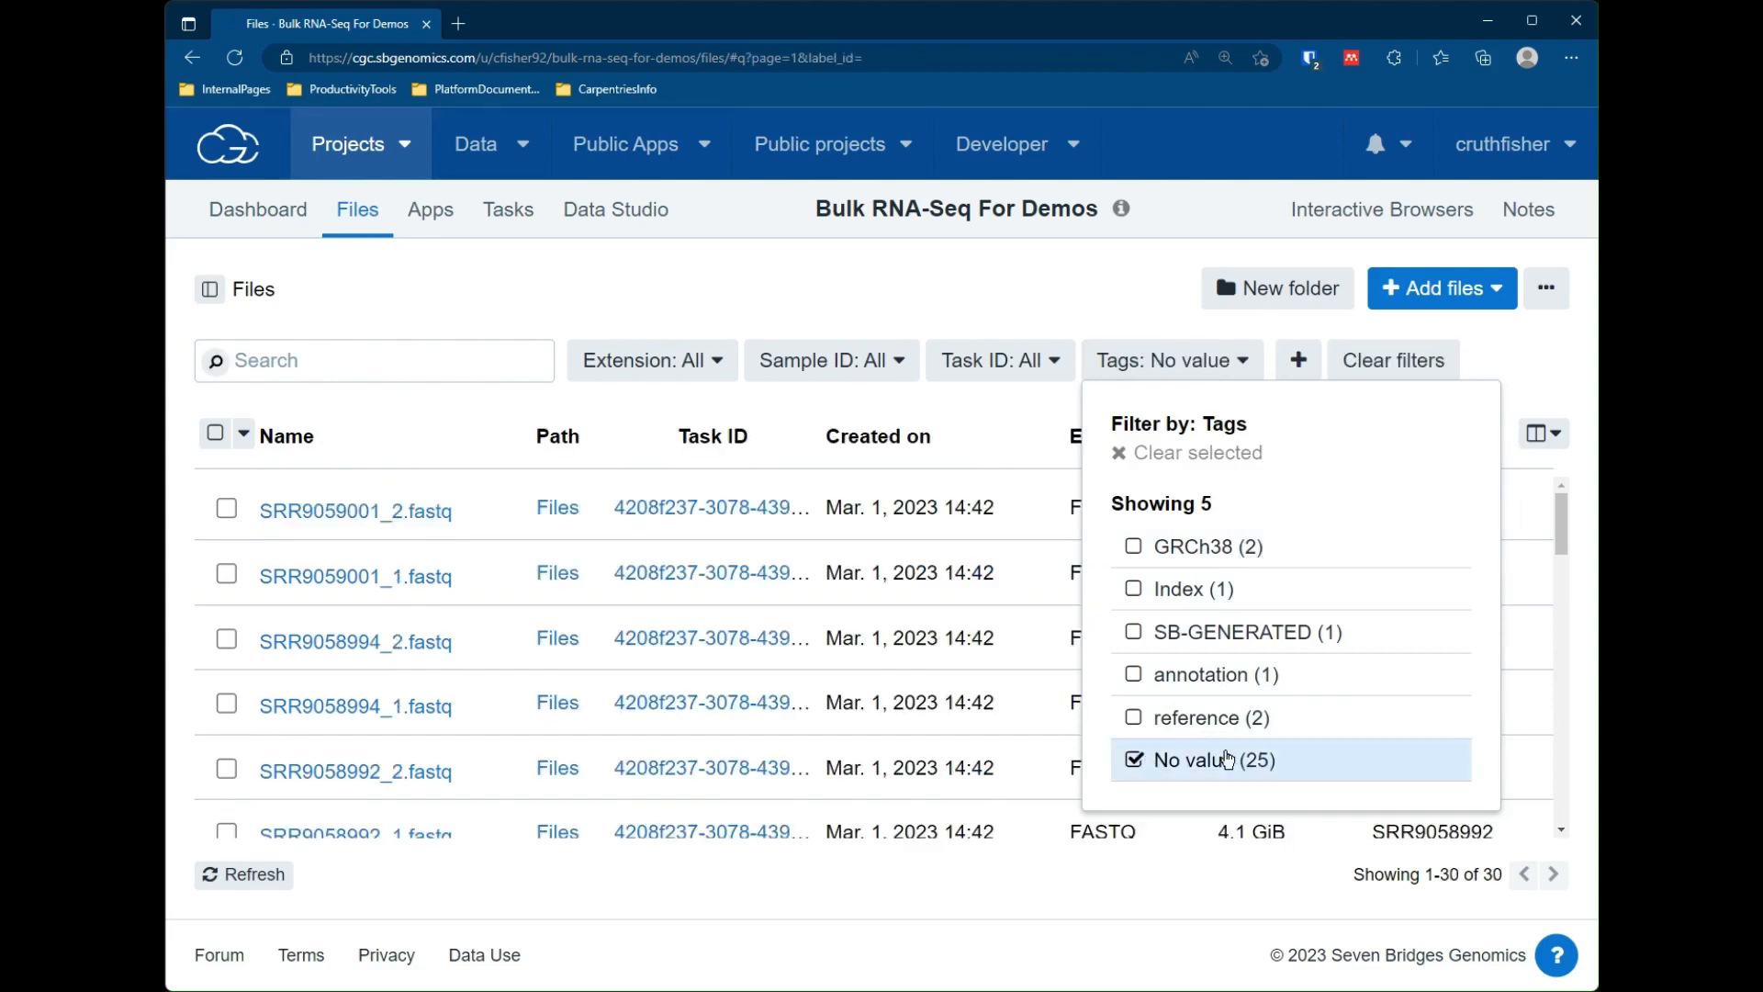
click(479, 424)
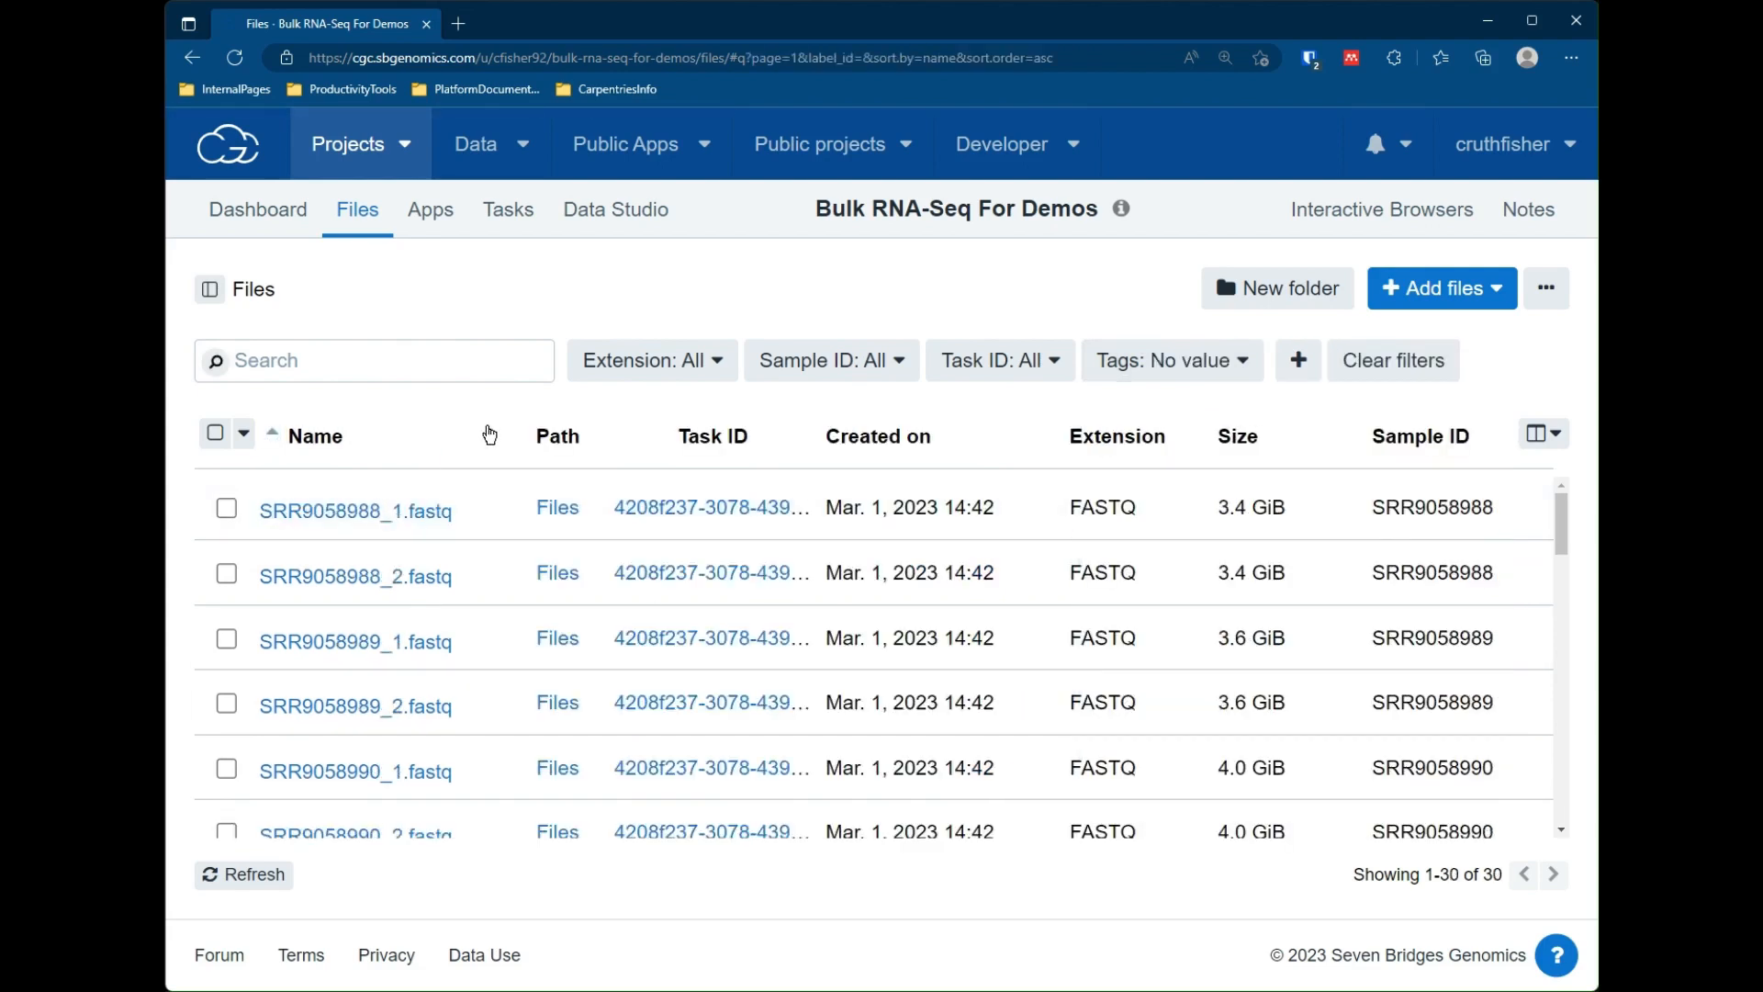
click(488, 439)
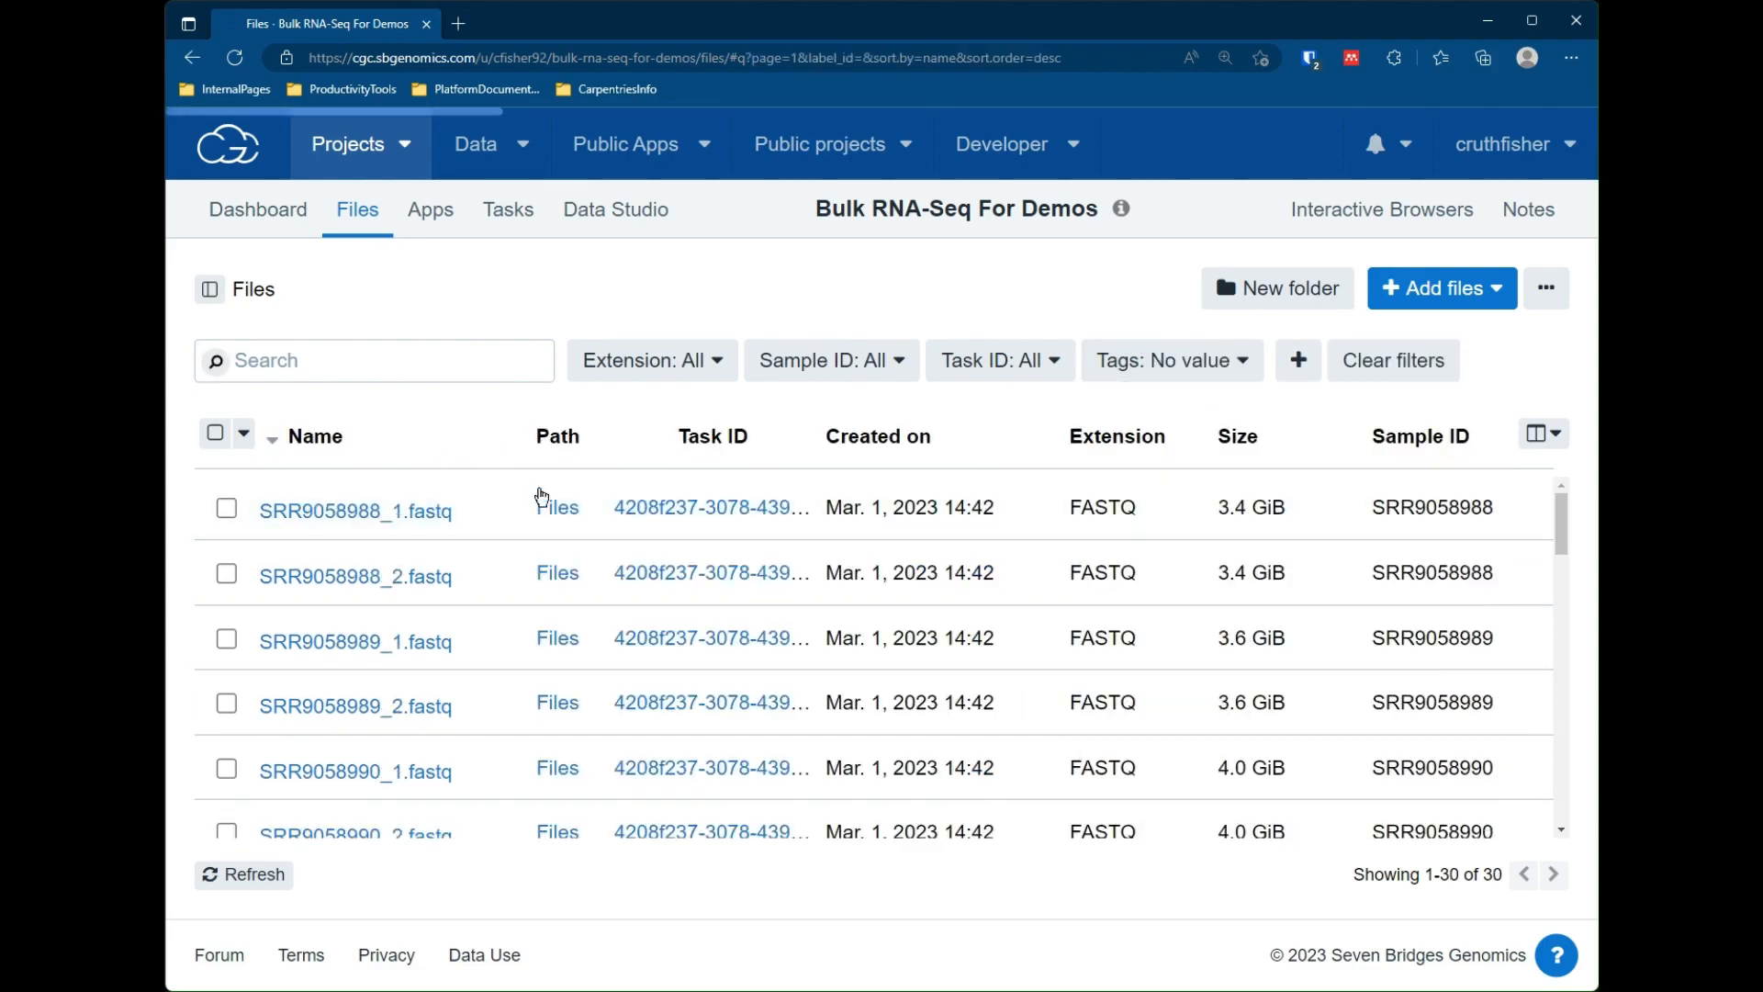
Look through the untagged files and filter them by the FASTQ extension.
scroll(679, 513, down, 10)
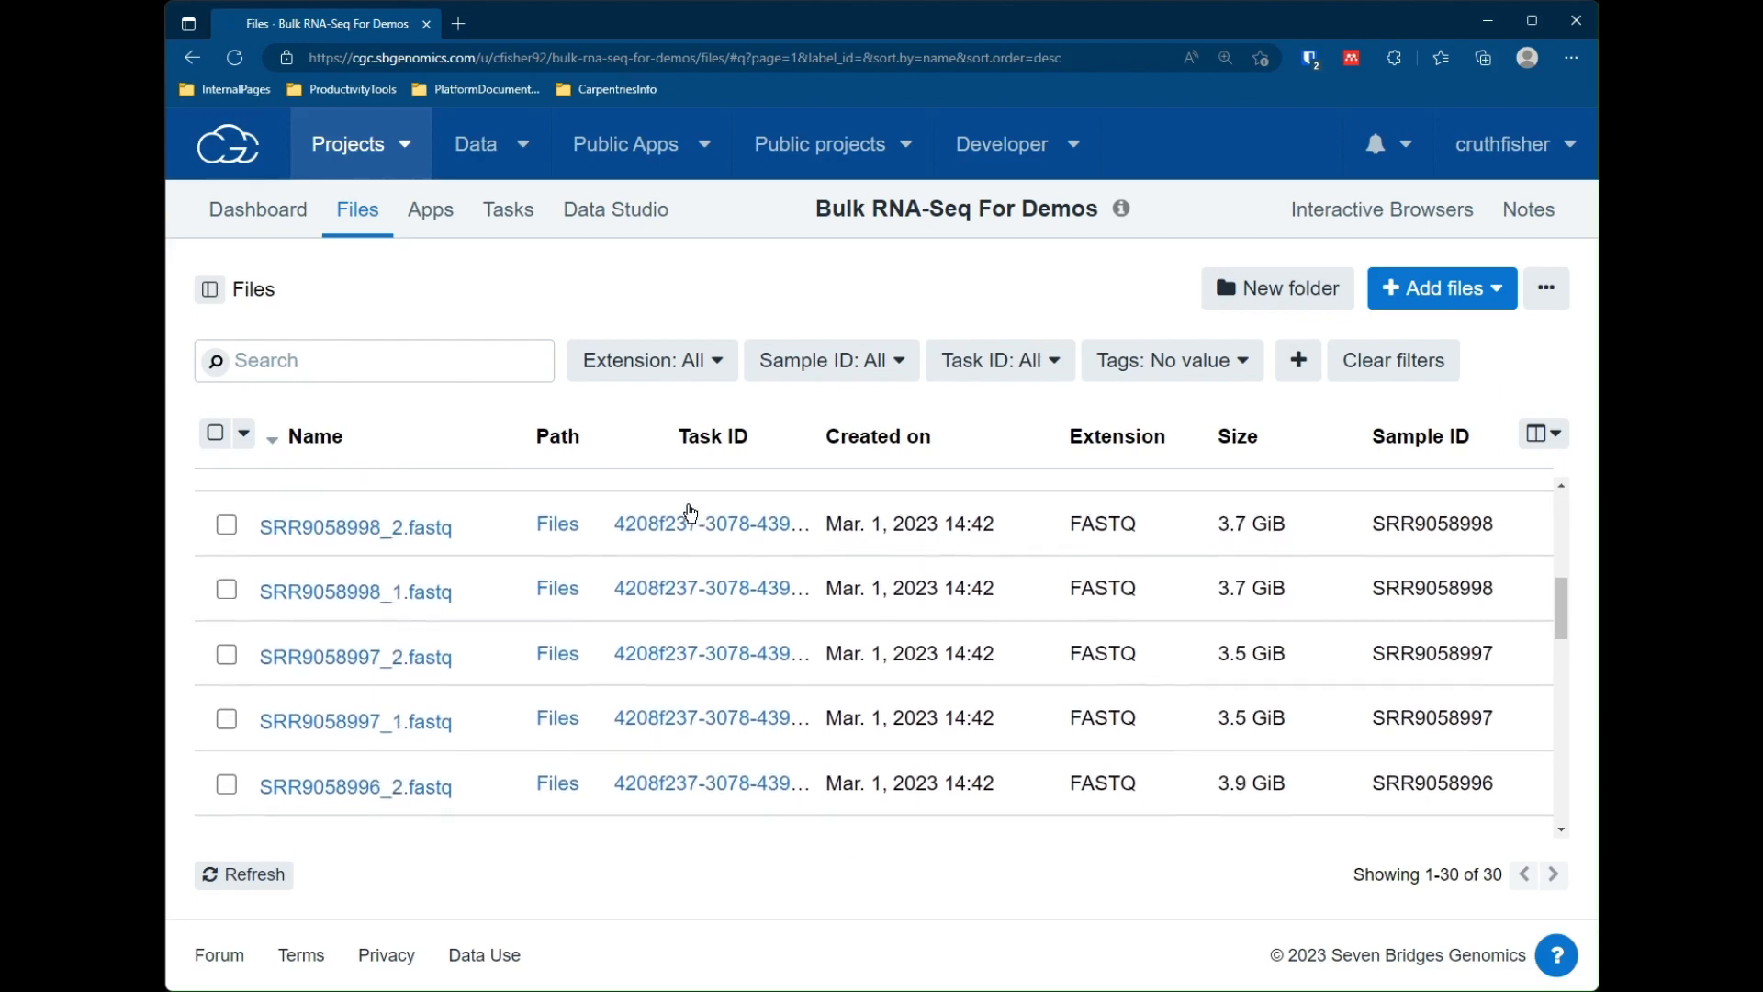
scroll(690, 512, down, 5)
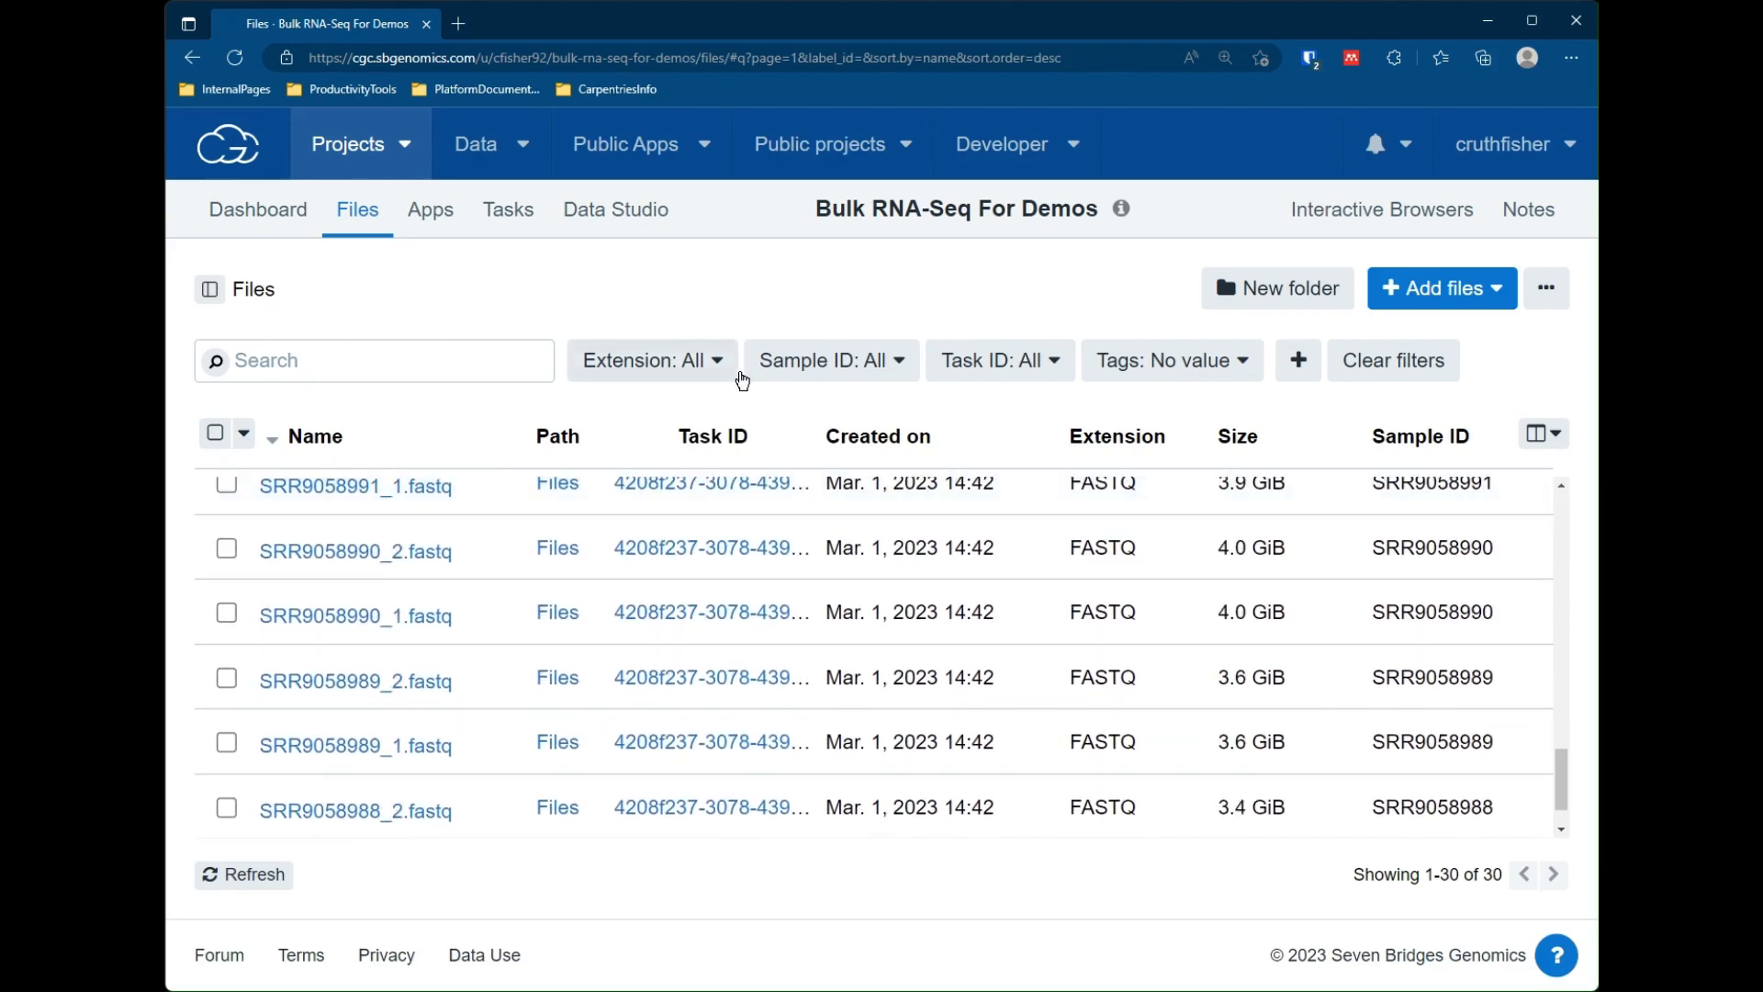
click(728, 371)
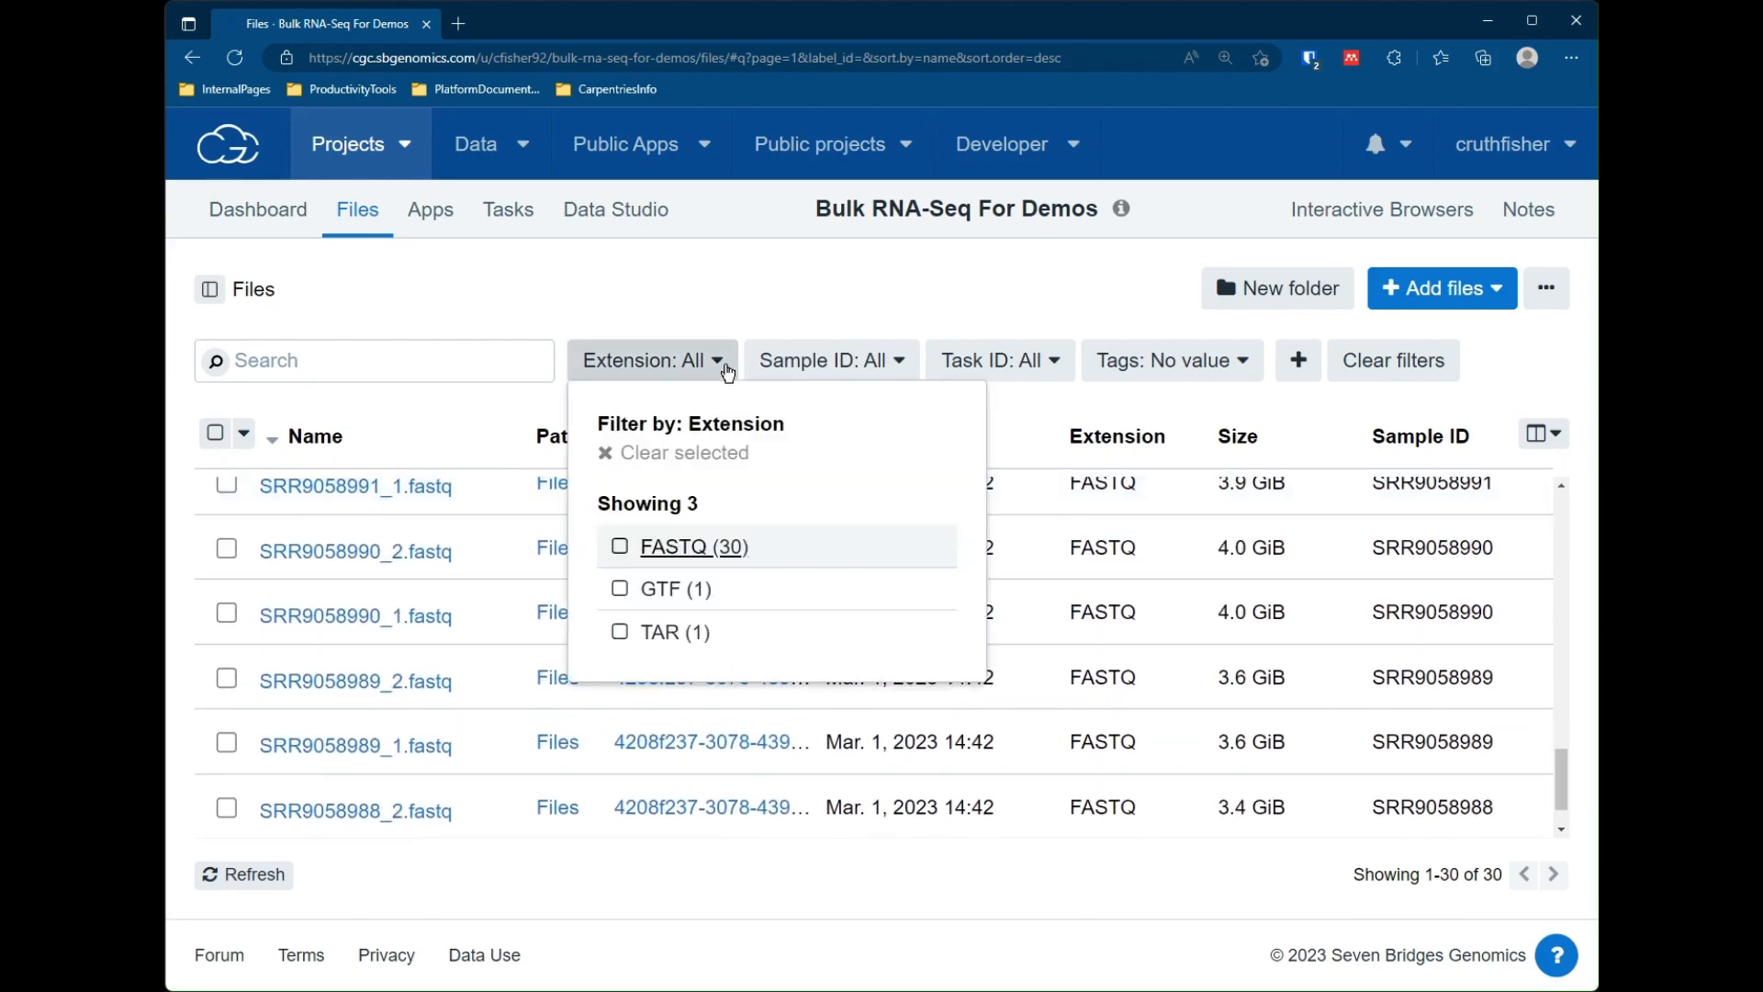
click(620, 547)
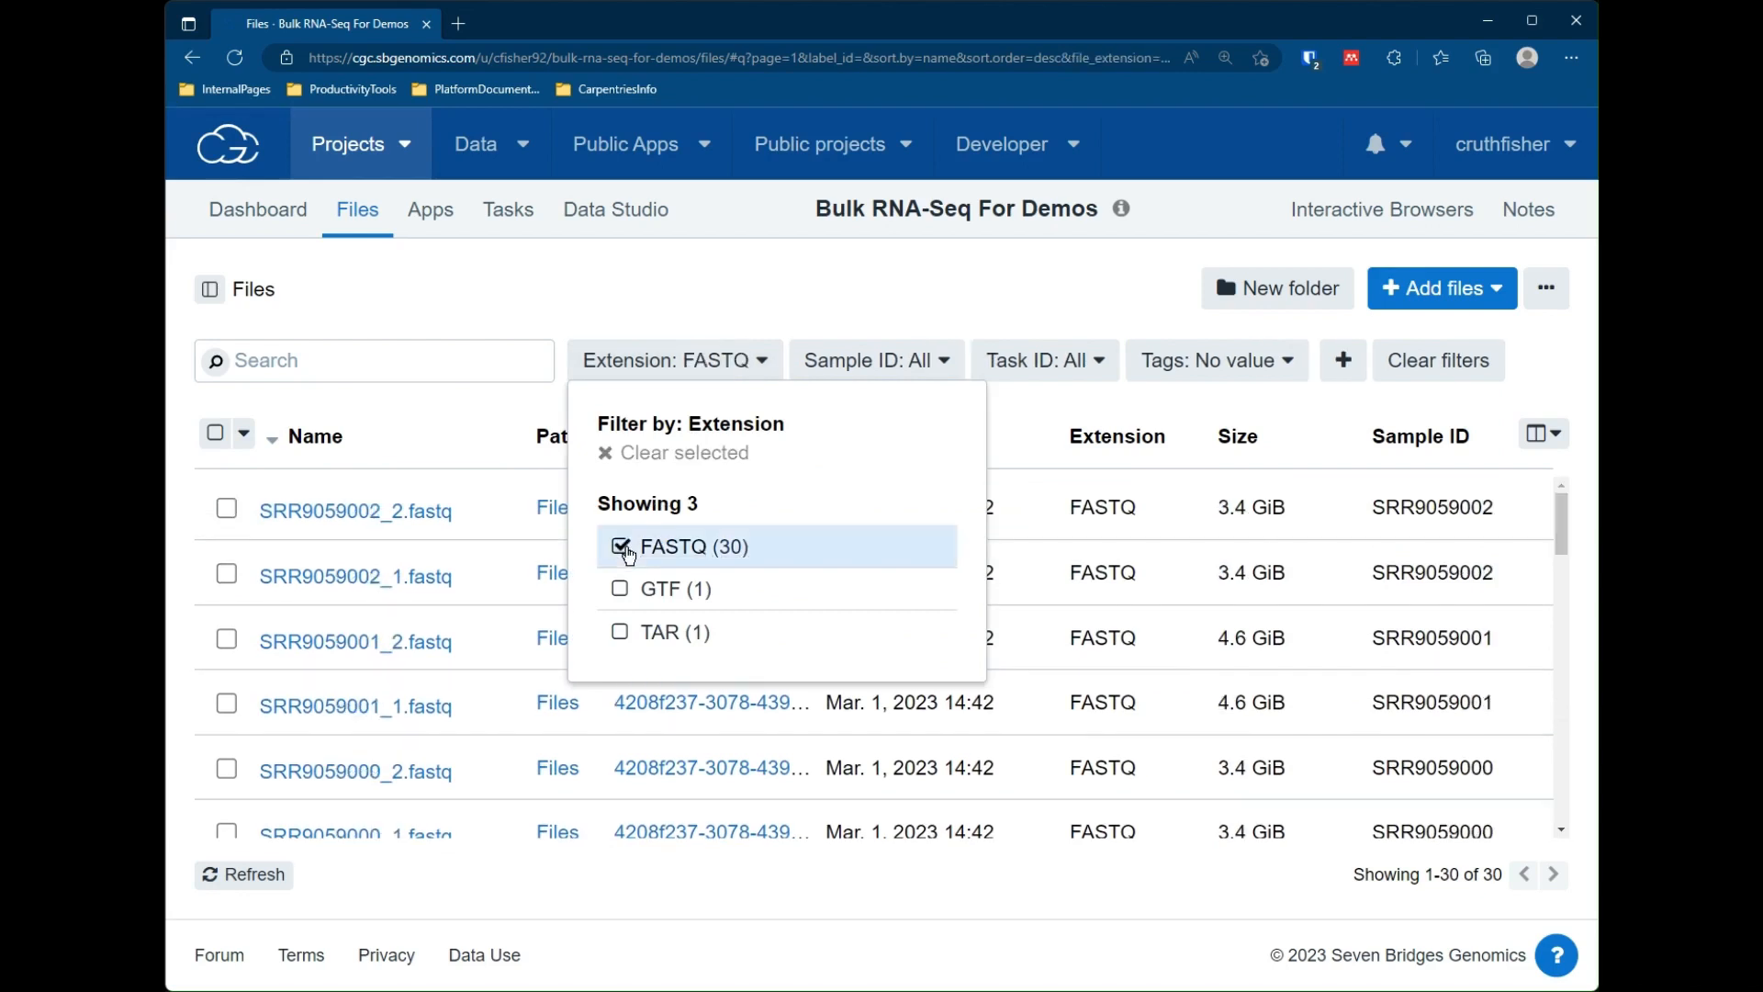
click(854, 865)
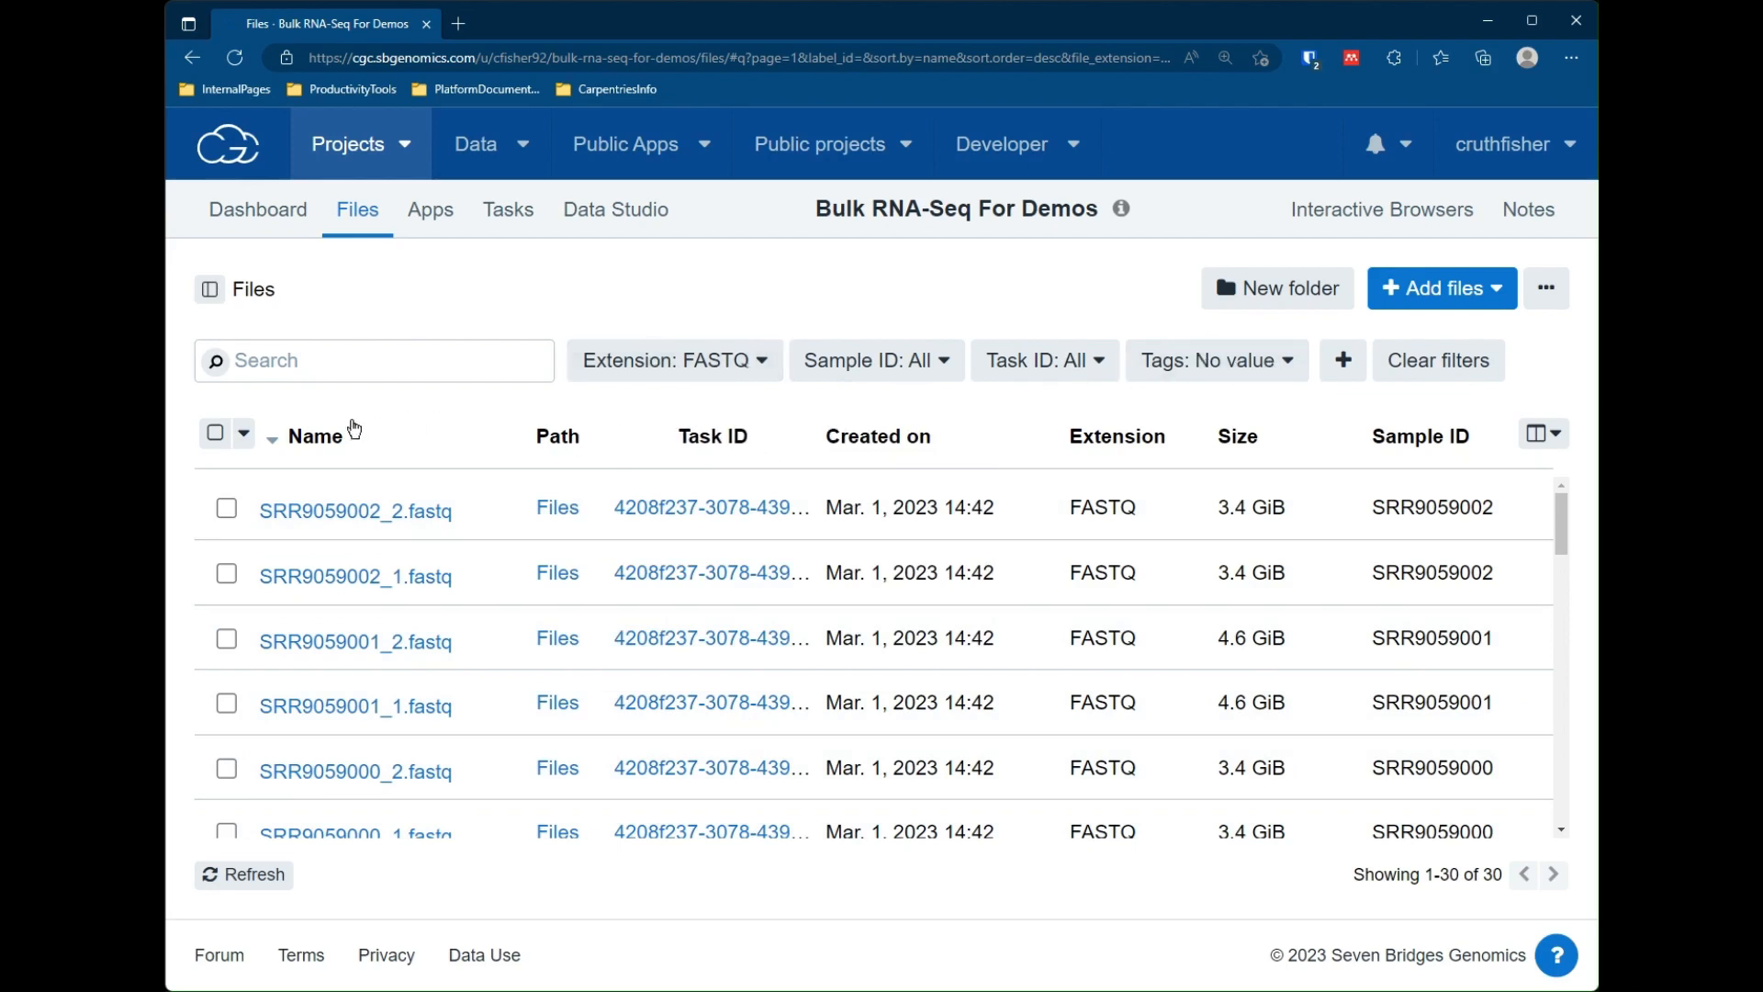
Add a new tag "RNA-Seq" to all the listed untagged FASTQ files together, apply it, and clear the selection.
click(215, 432)
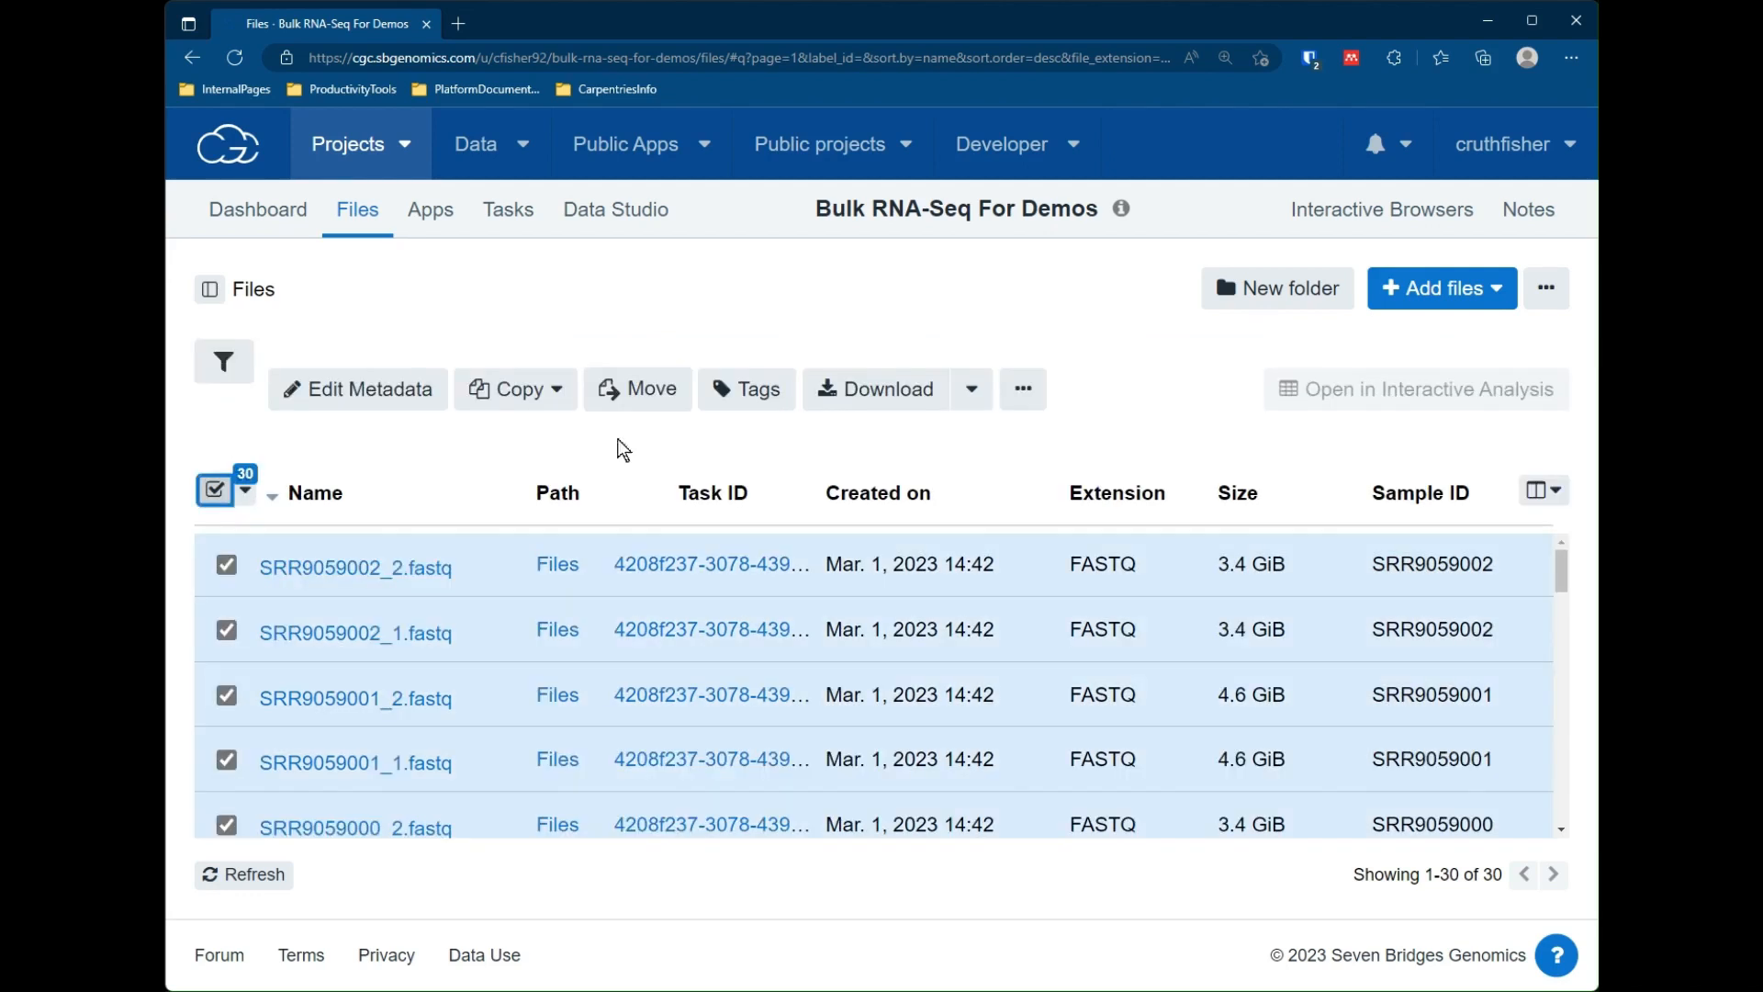
click(768, 394)
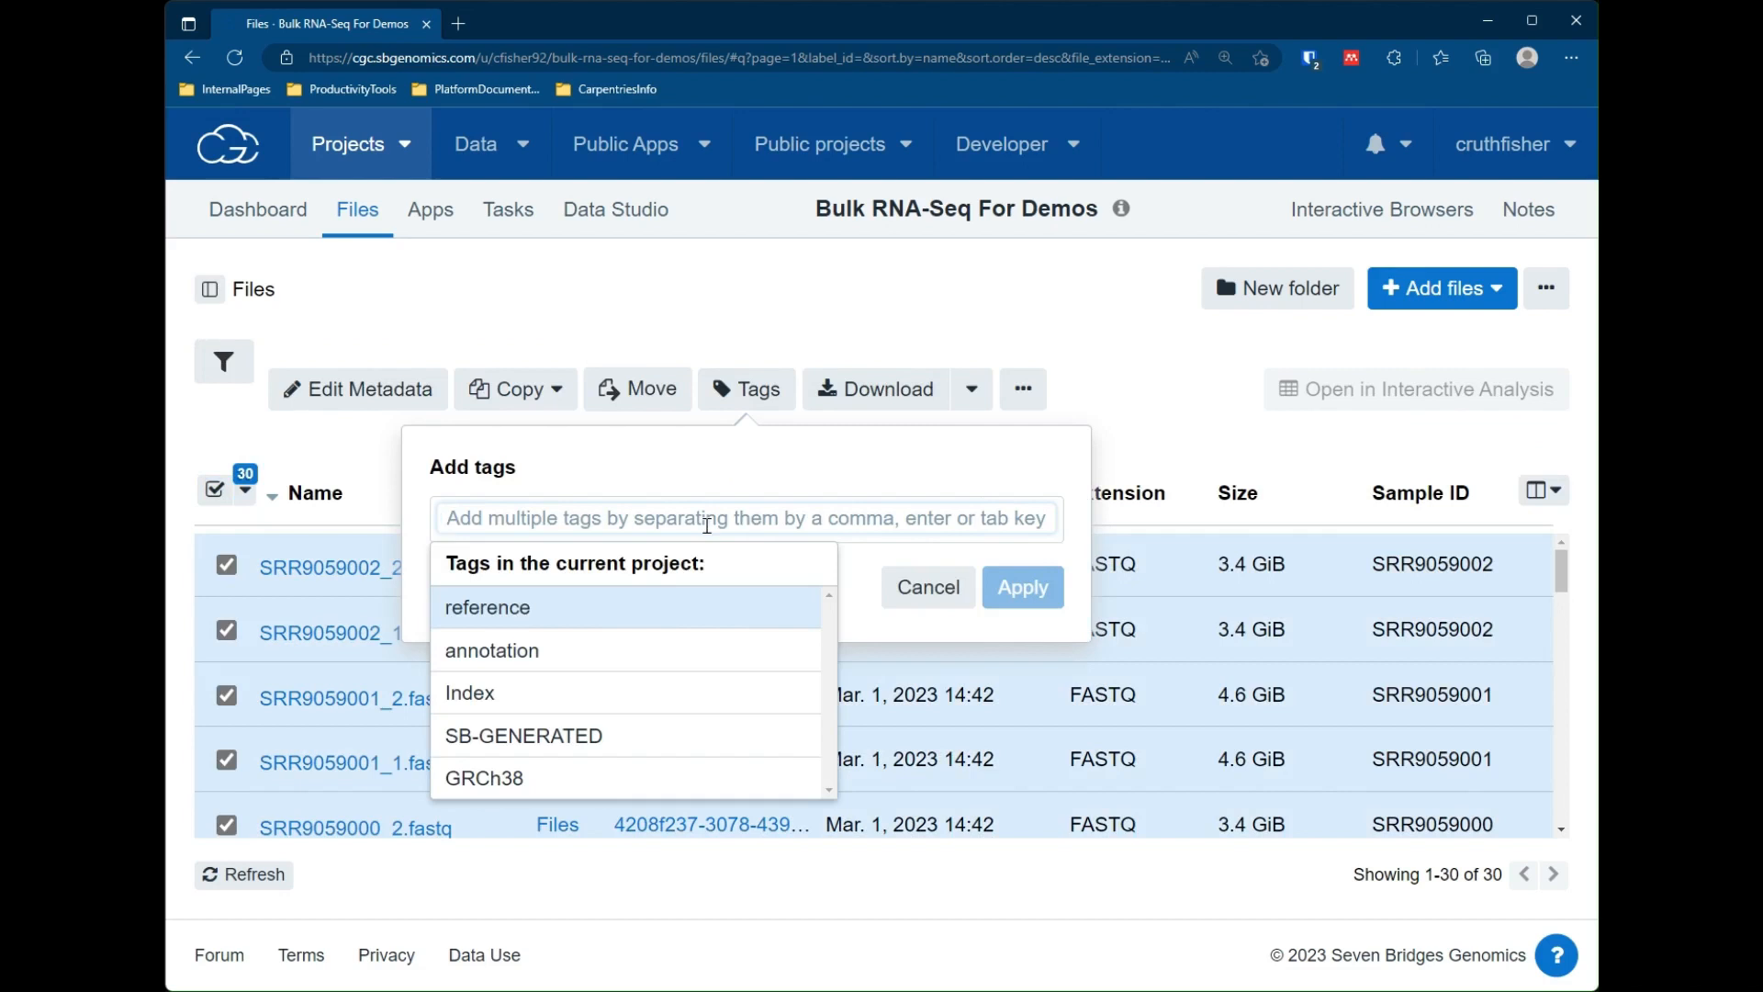
text(RNA-Seq)
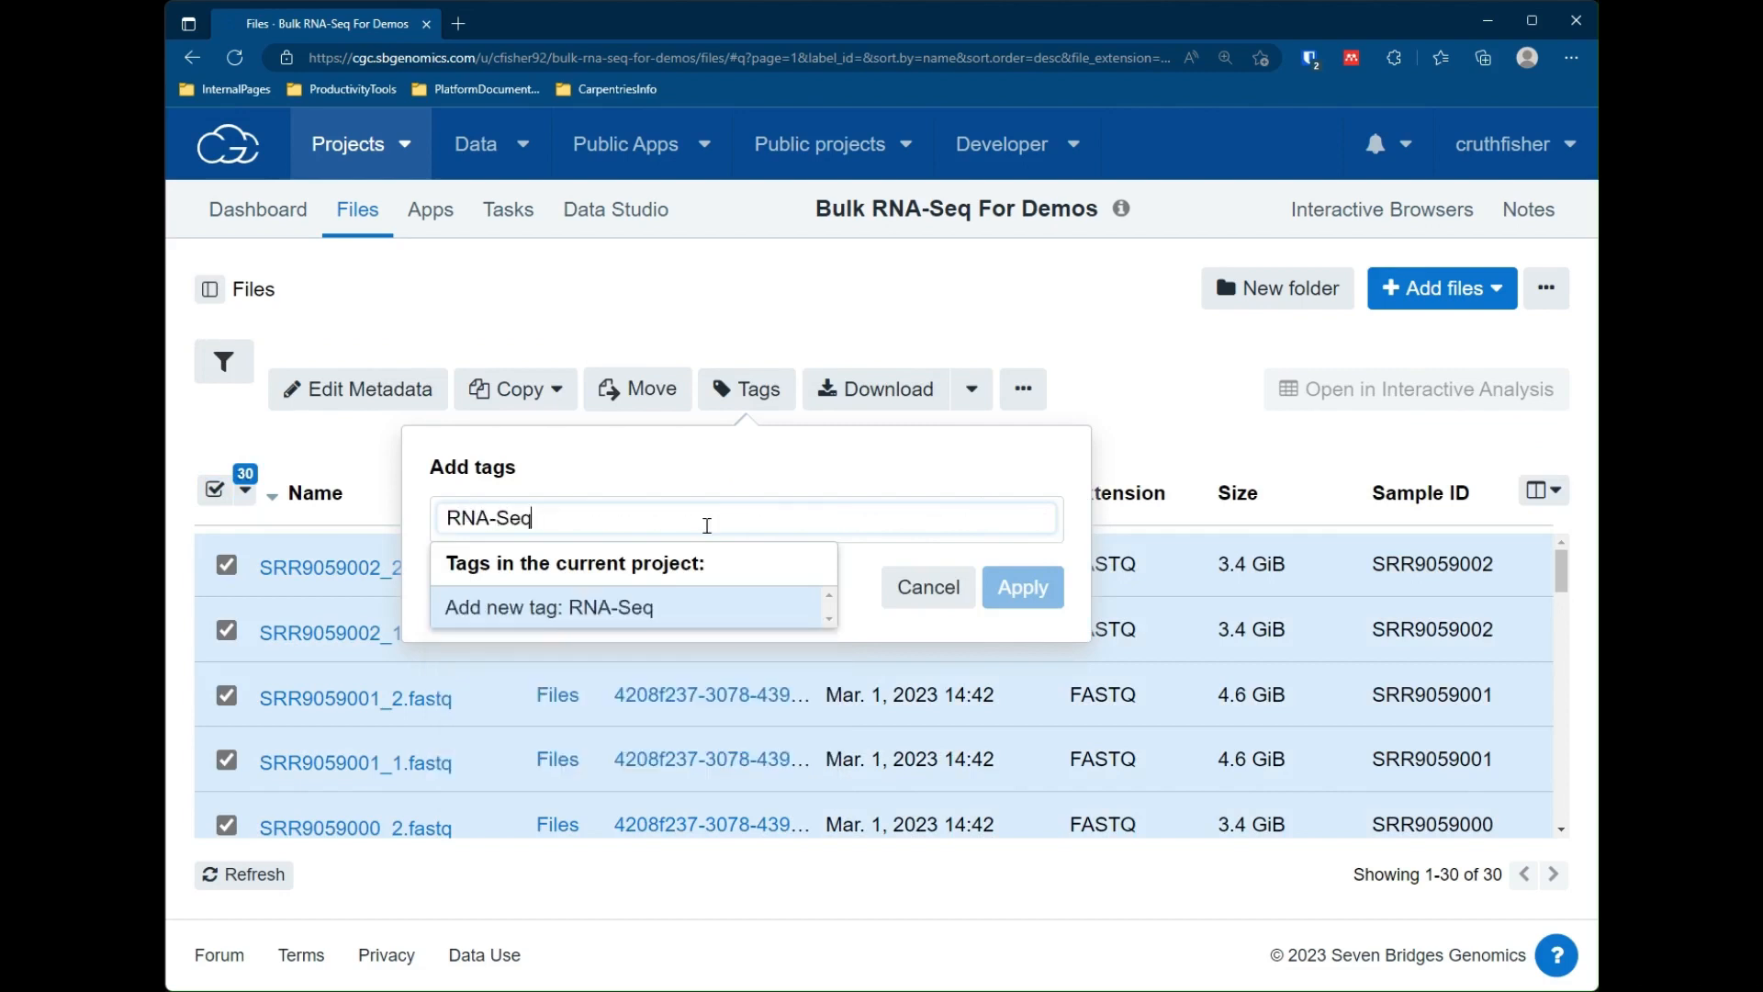
click(677, 606)
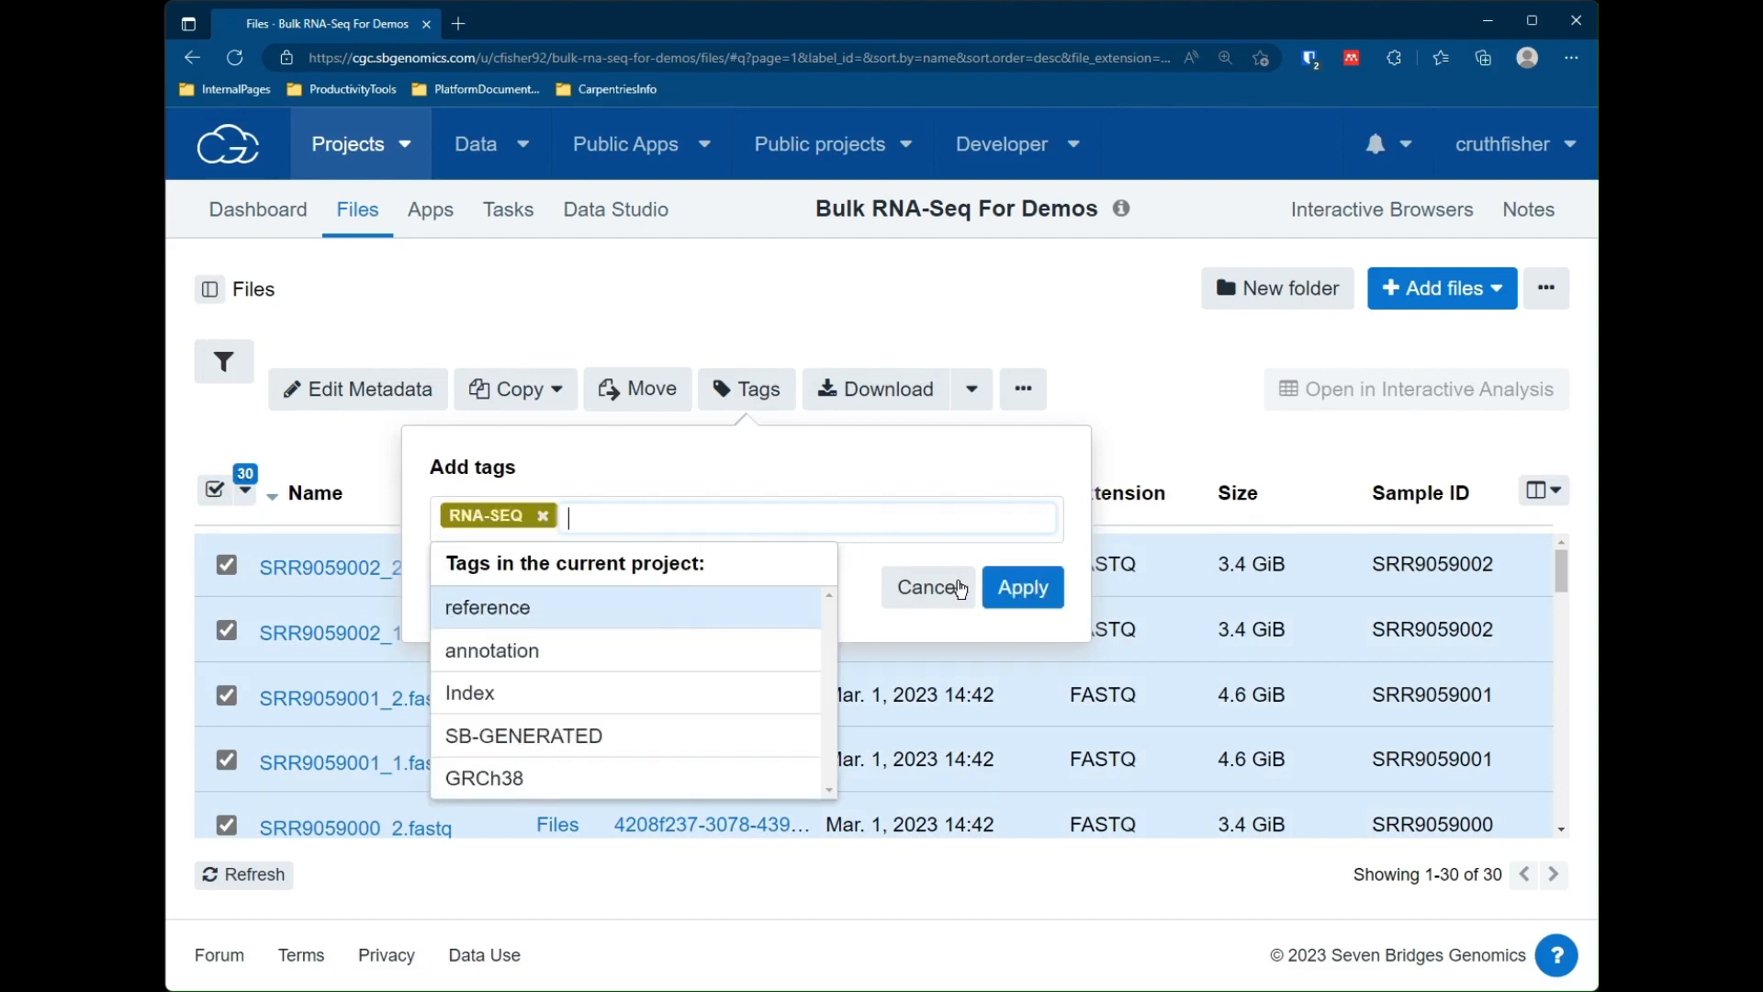
click(1027, 588)
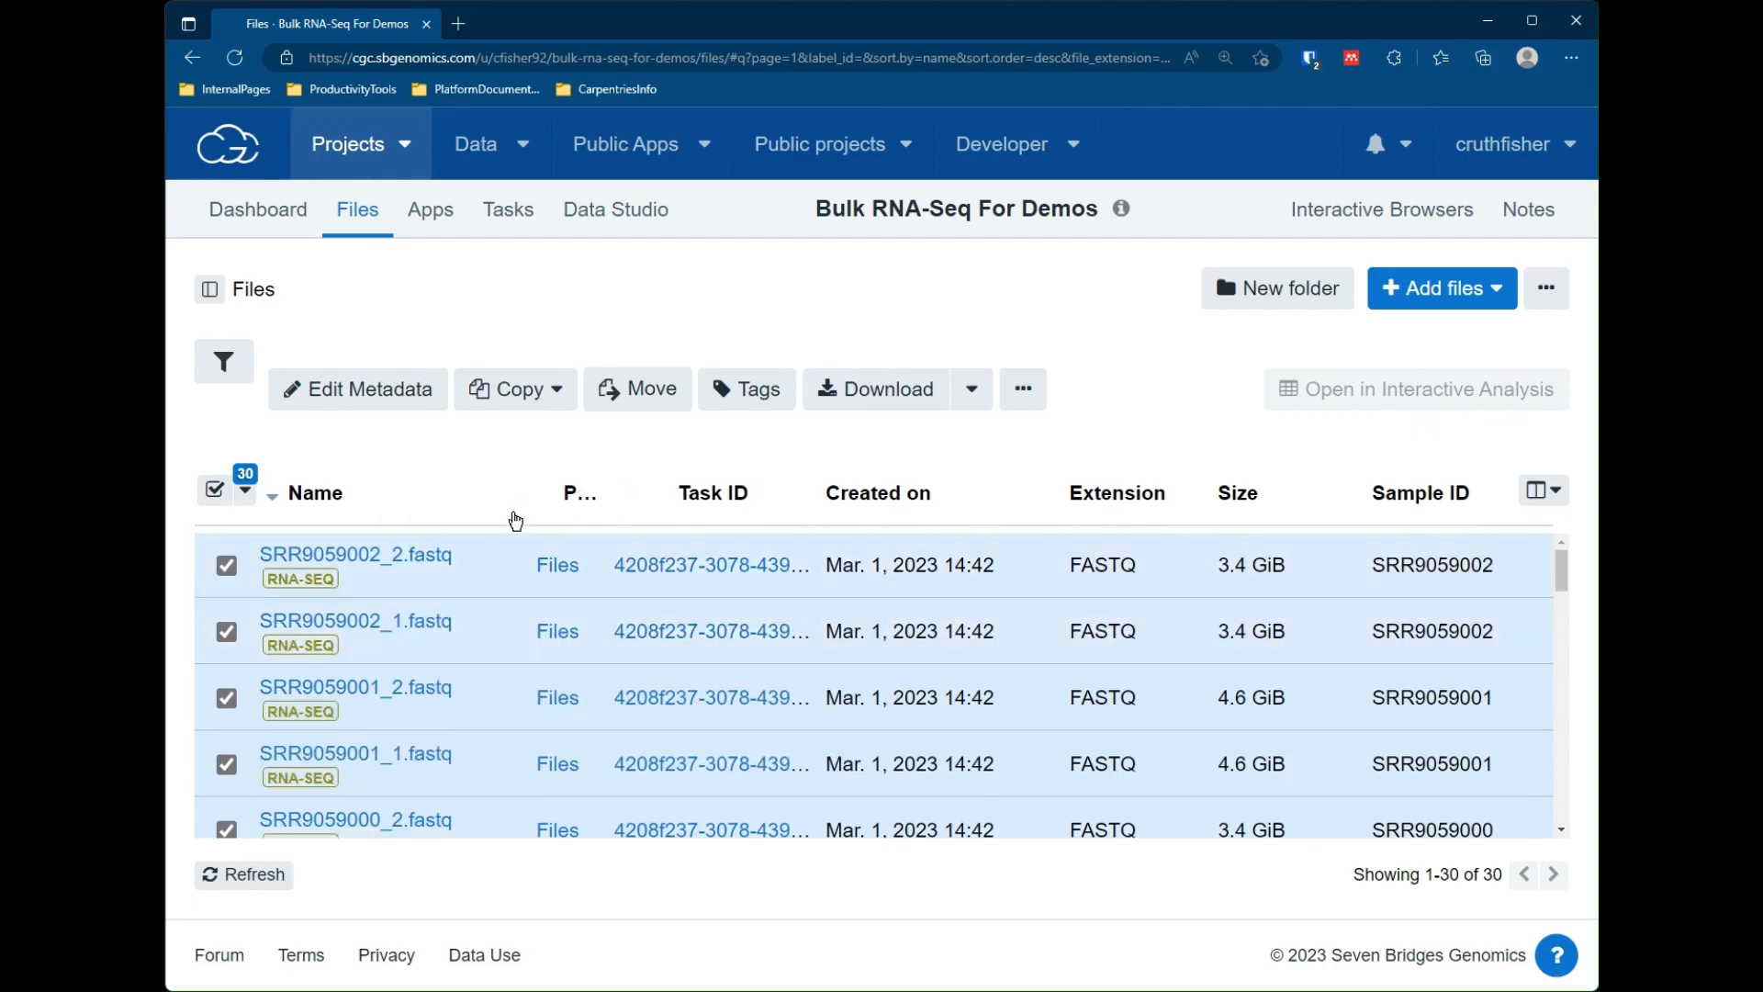
click(216, 489)
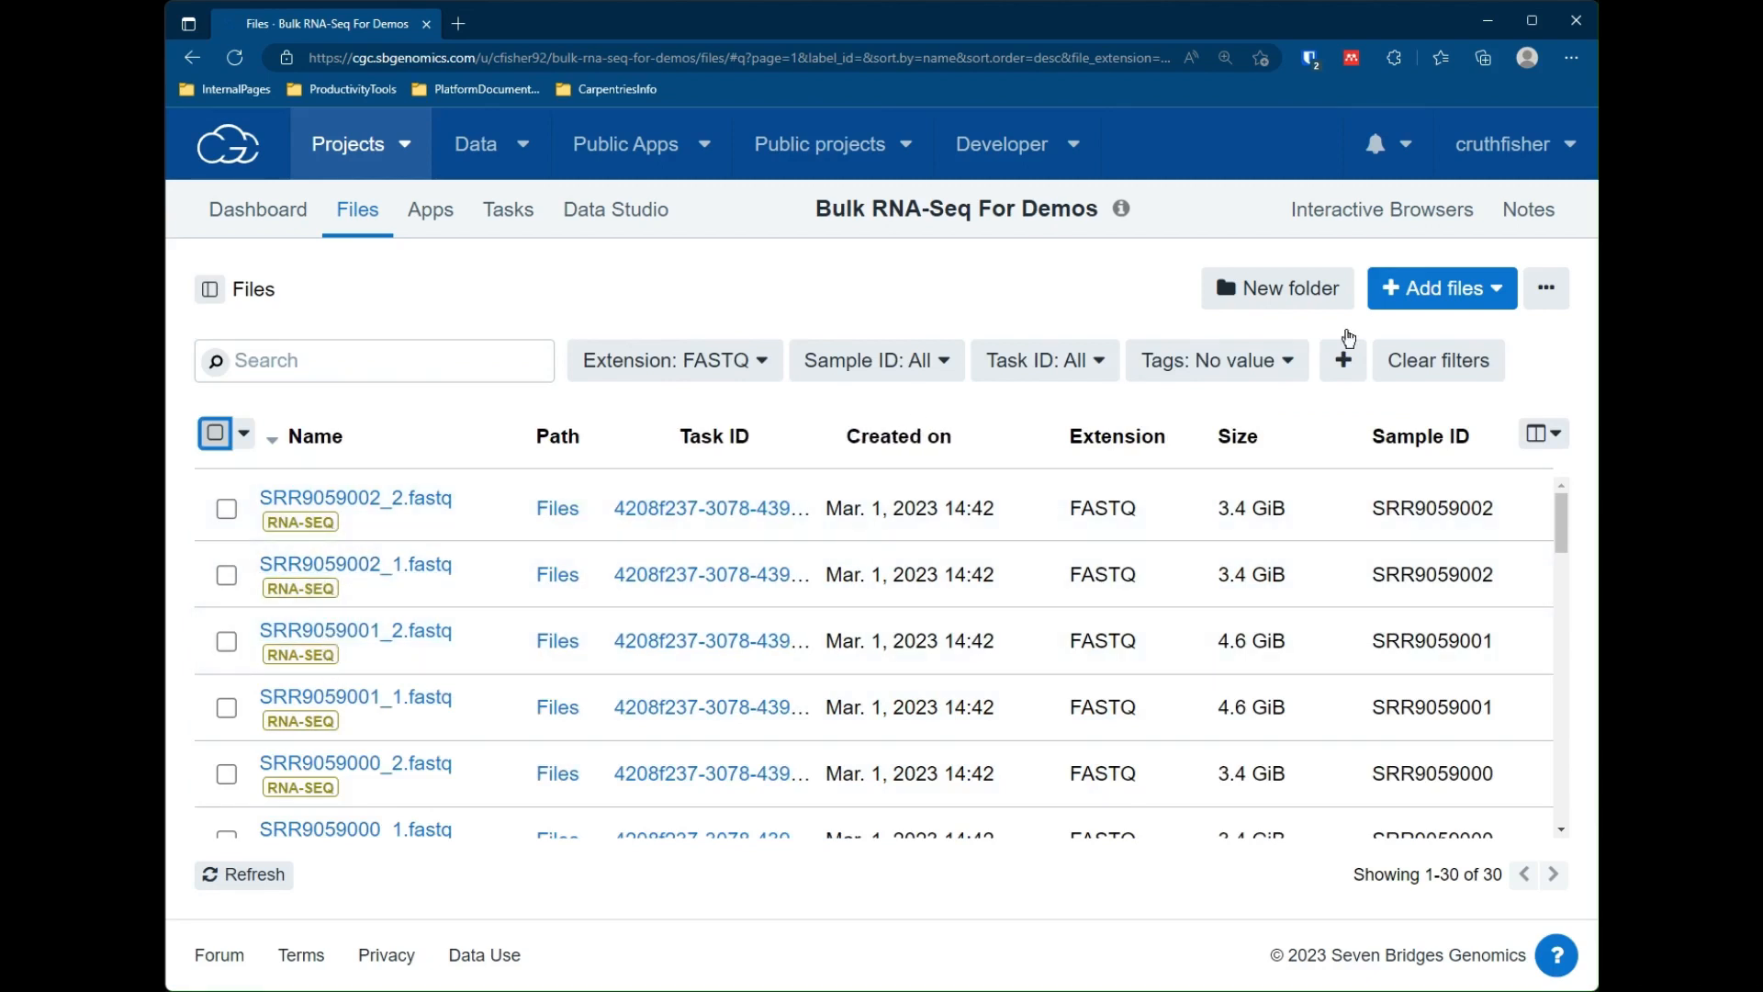
Clear all file filters and show the Experimental strategy column in the file table.
click(1451, 367)
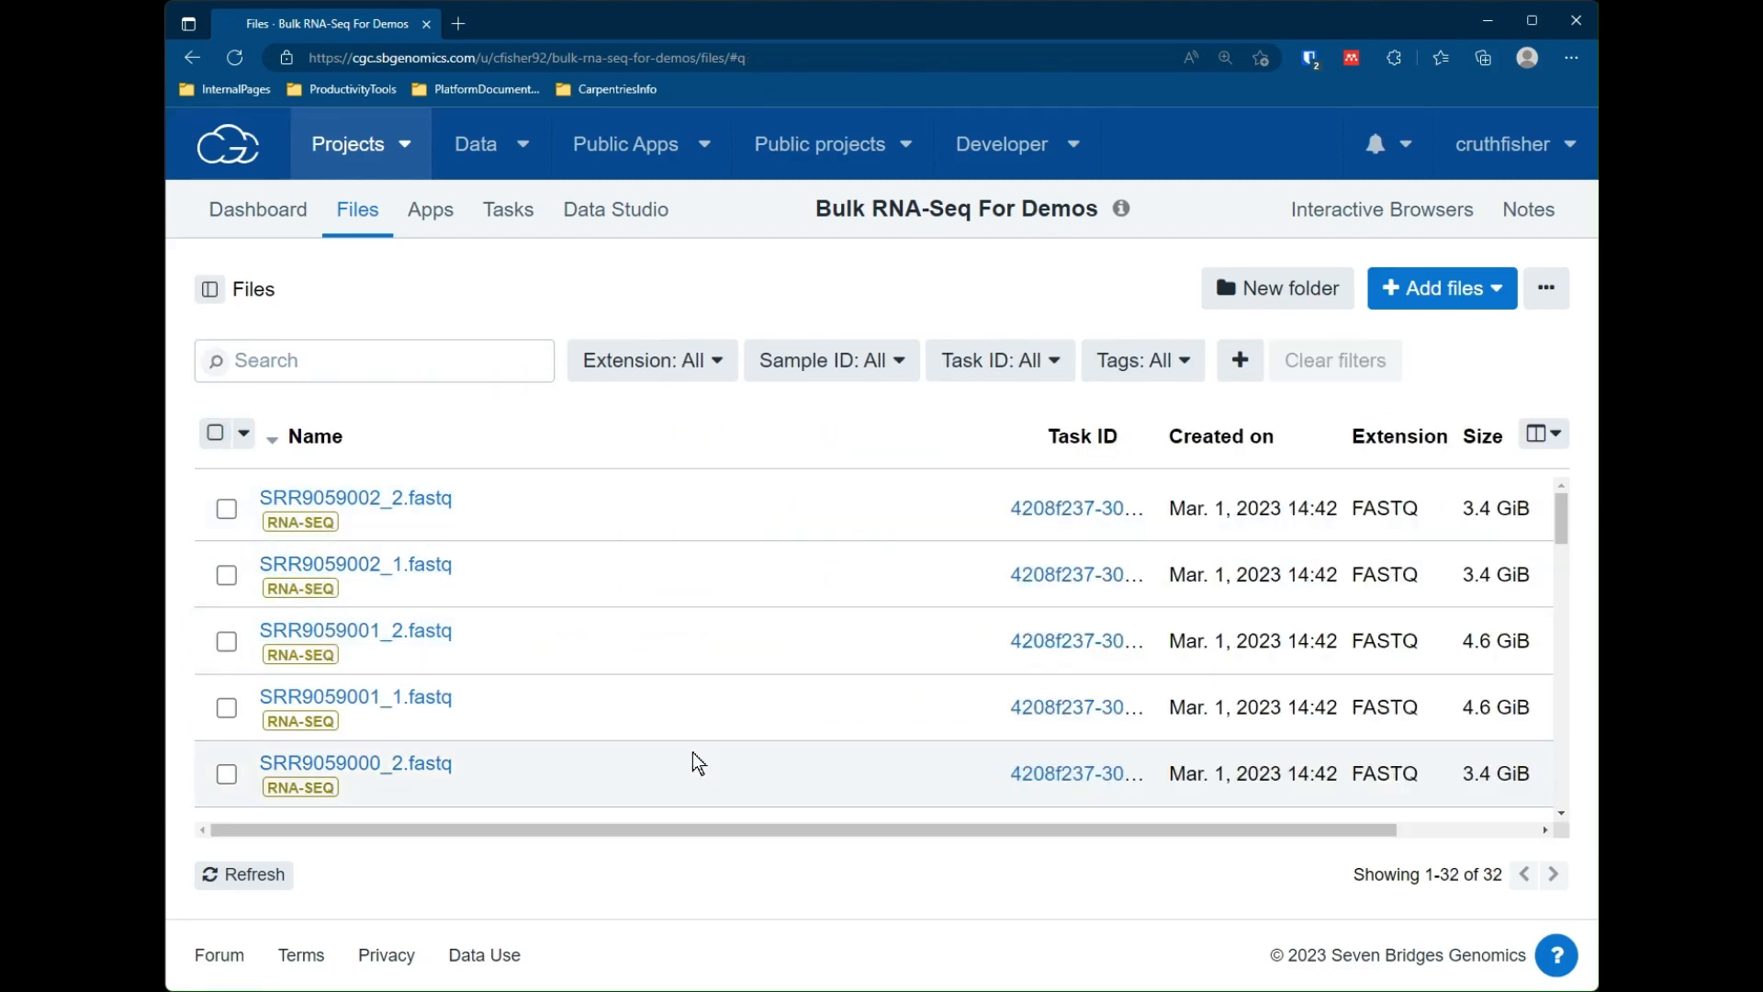
click(1547, 433)
click(1350, 627)
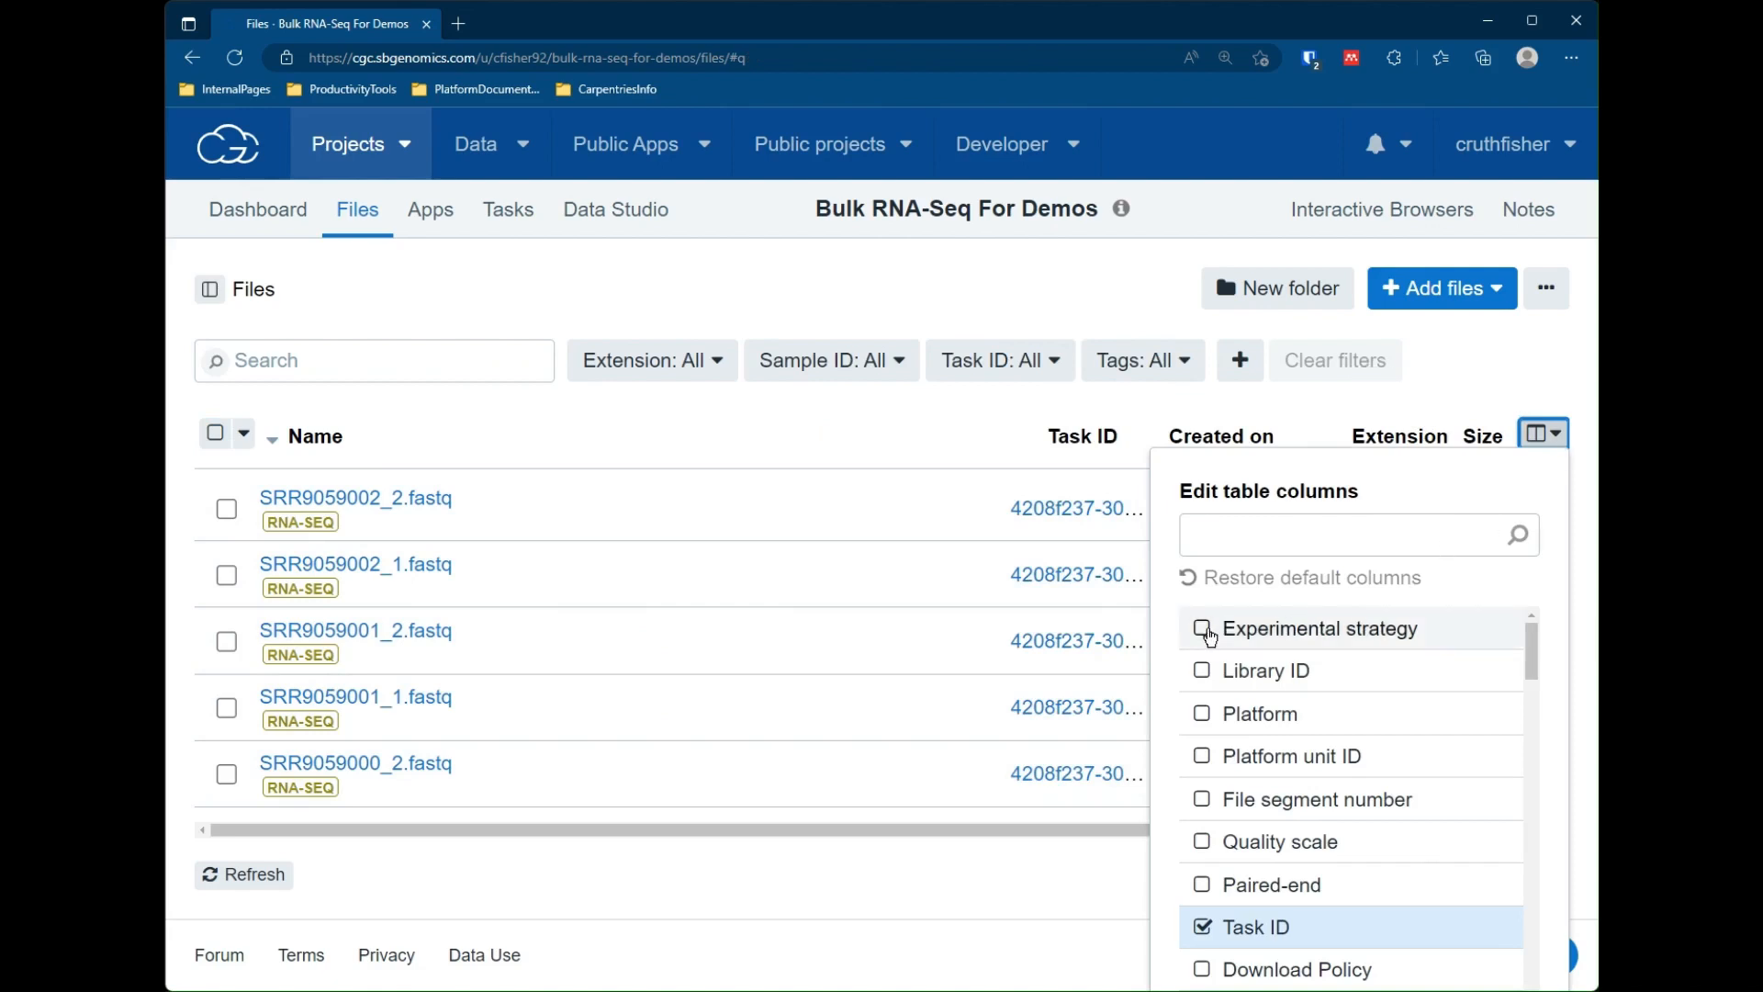
click(1000, 912)
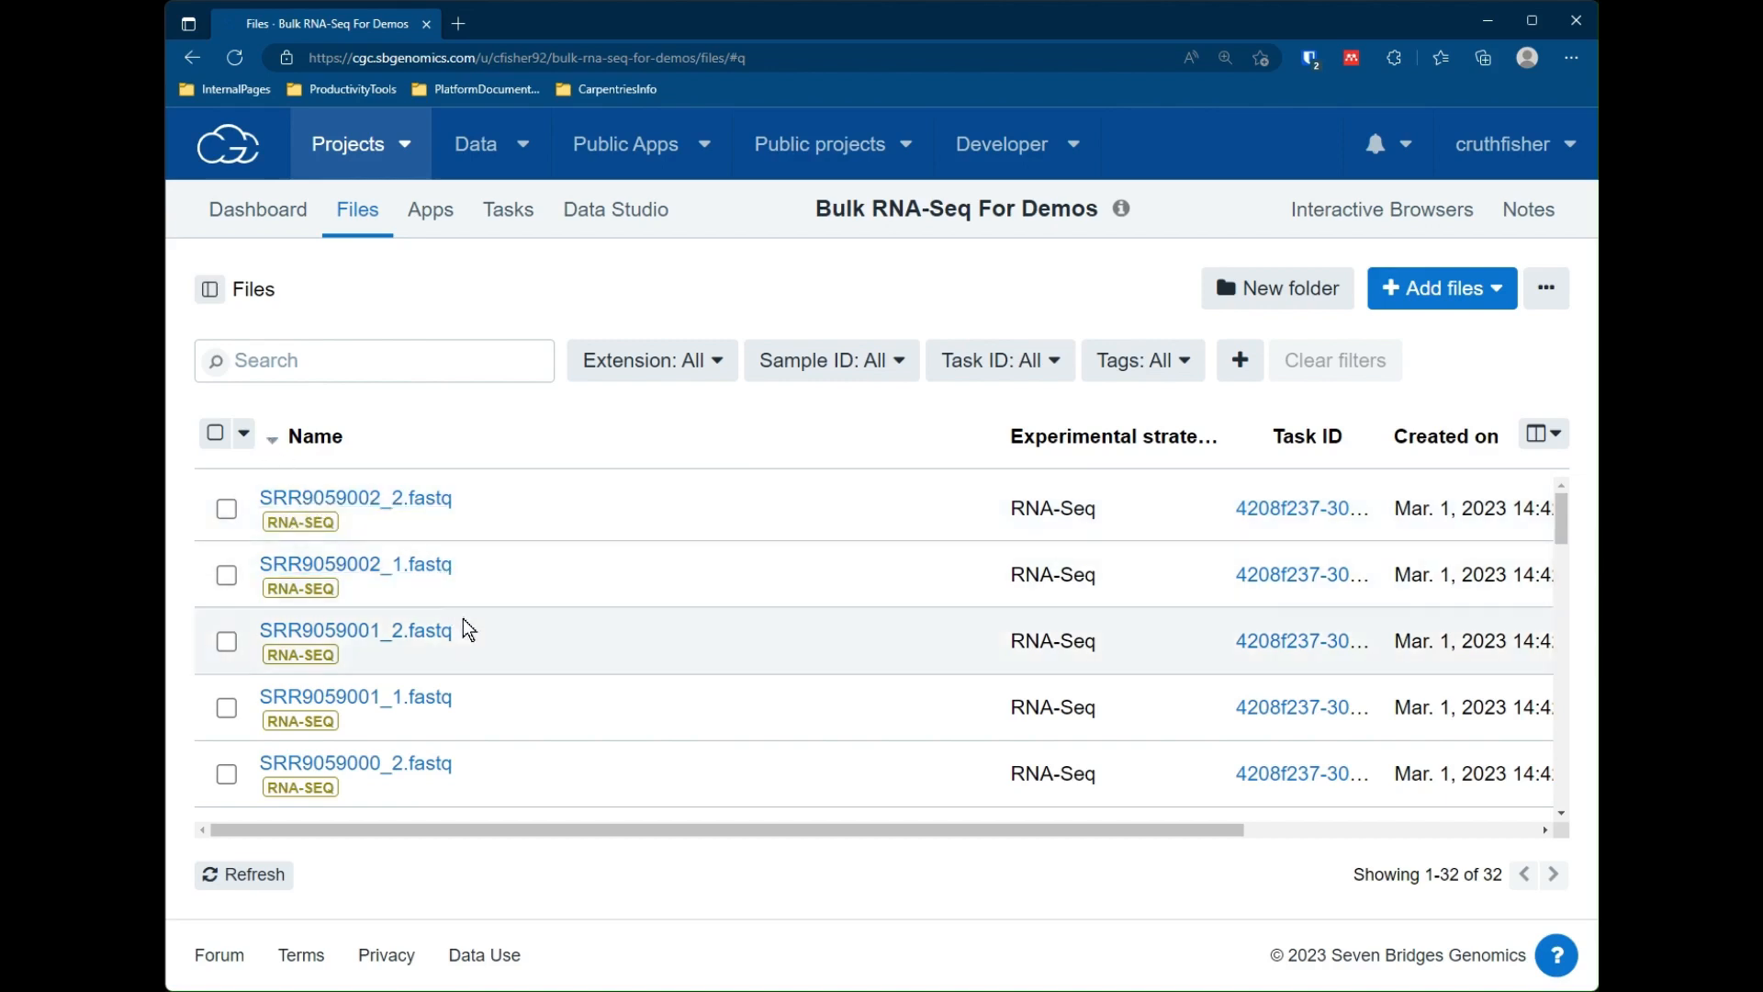
Add a new tag "testdata" to the _1 and _2 FASTQ files of SRR9059001 and SRR9059002, apply it, and clear the selection.
click(235, 717)
click(234, 648)
click(227, 577)
click(227, 509)
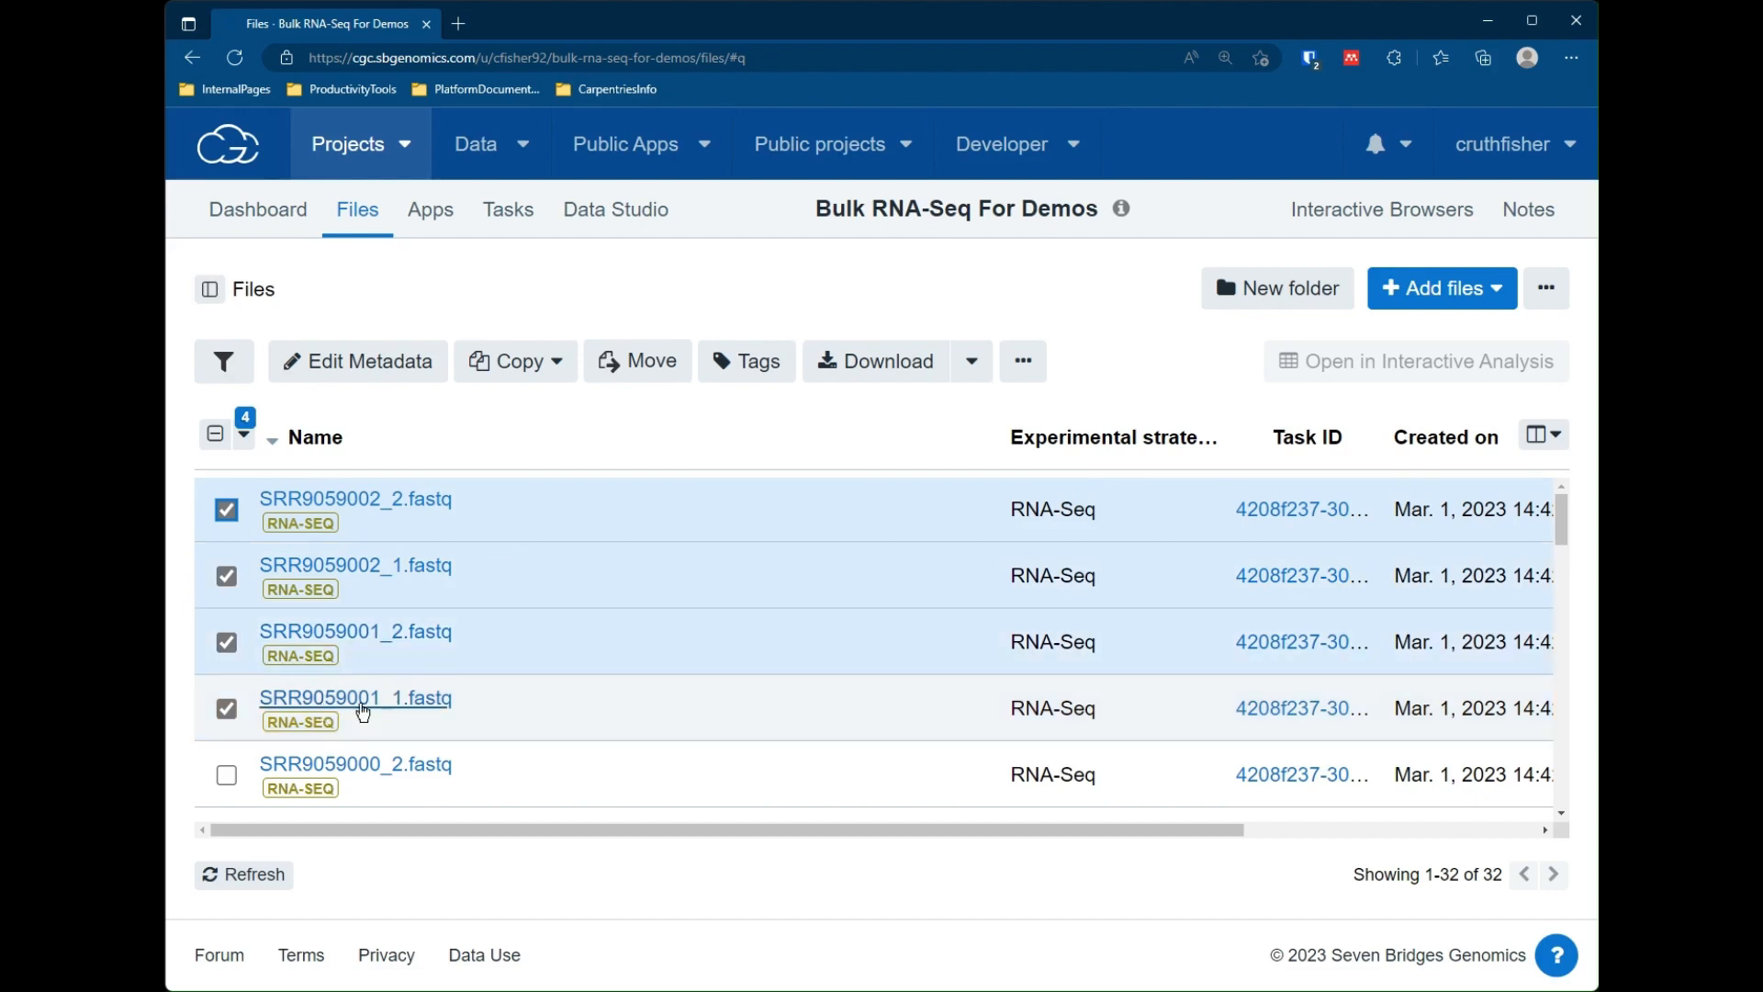
click(760, 362)
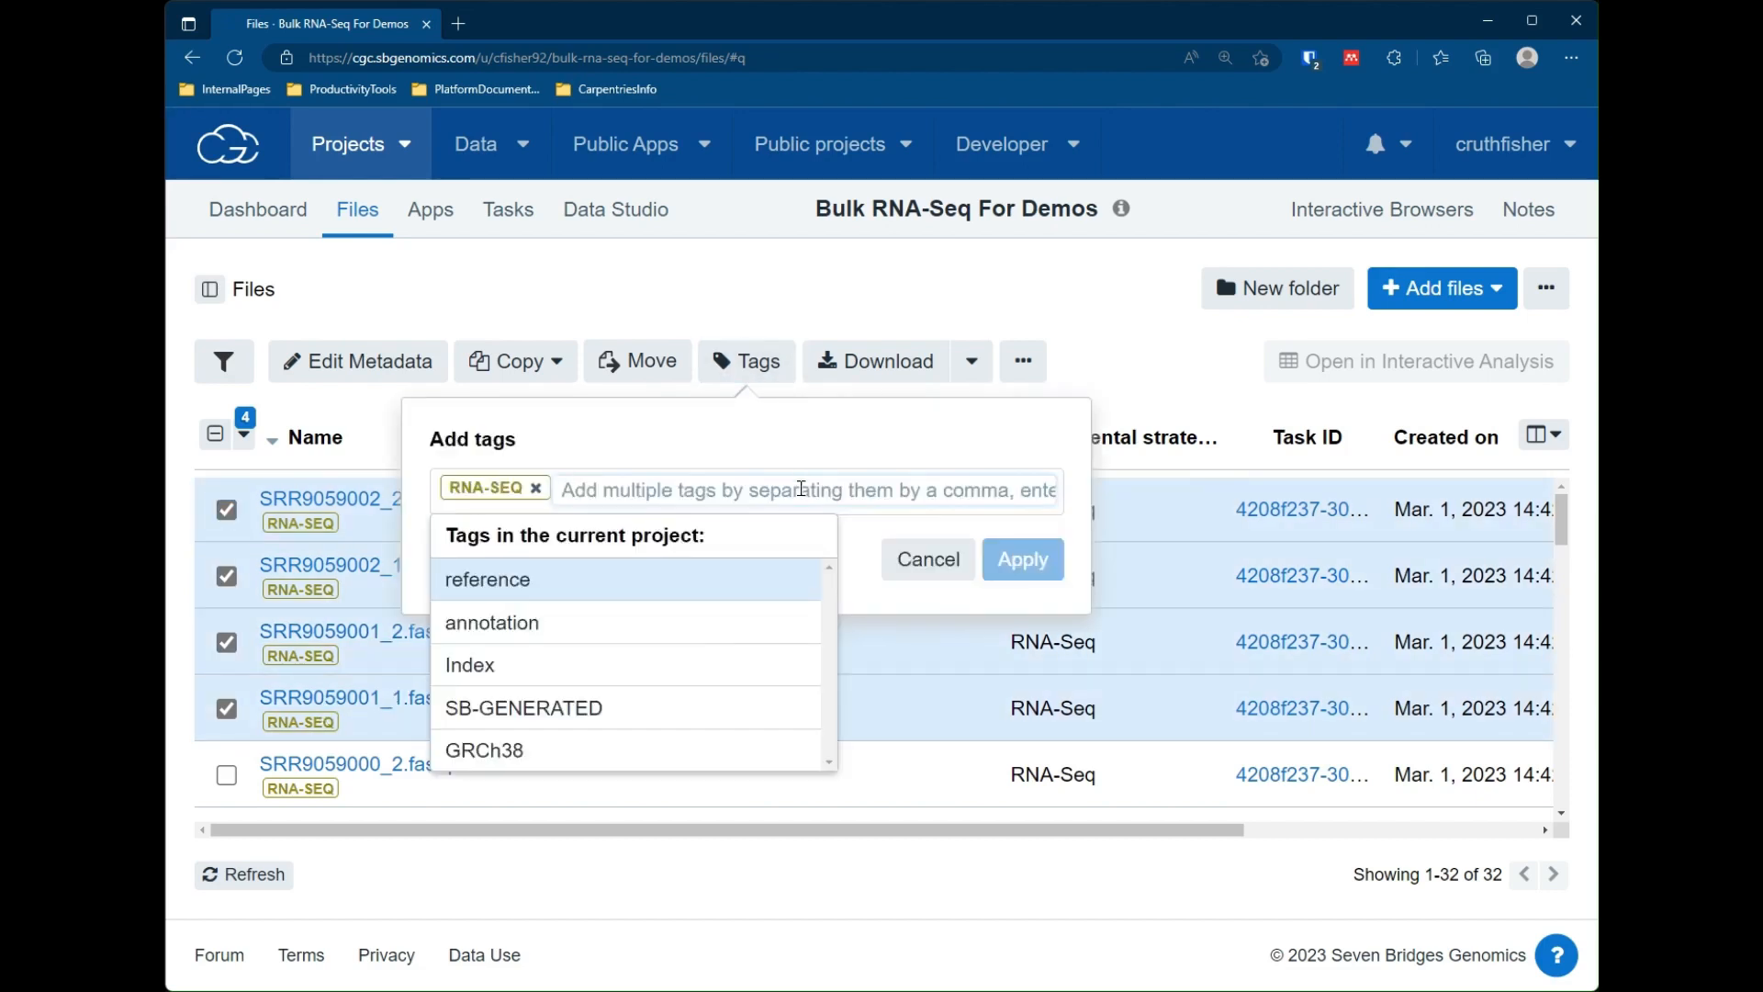
text(testdata)
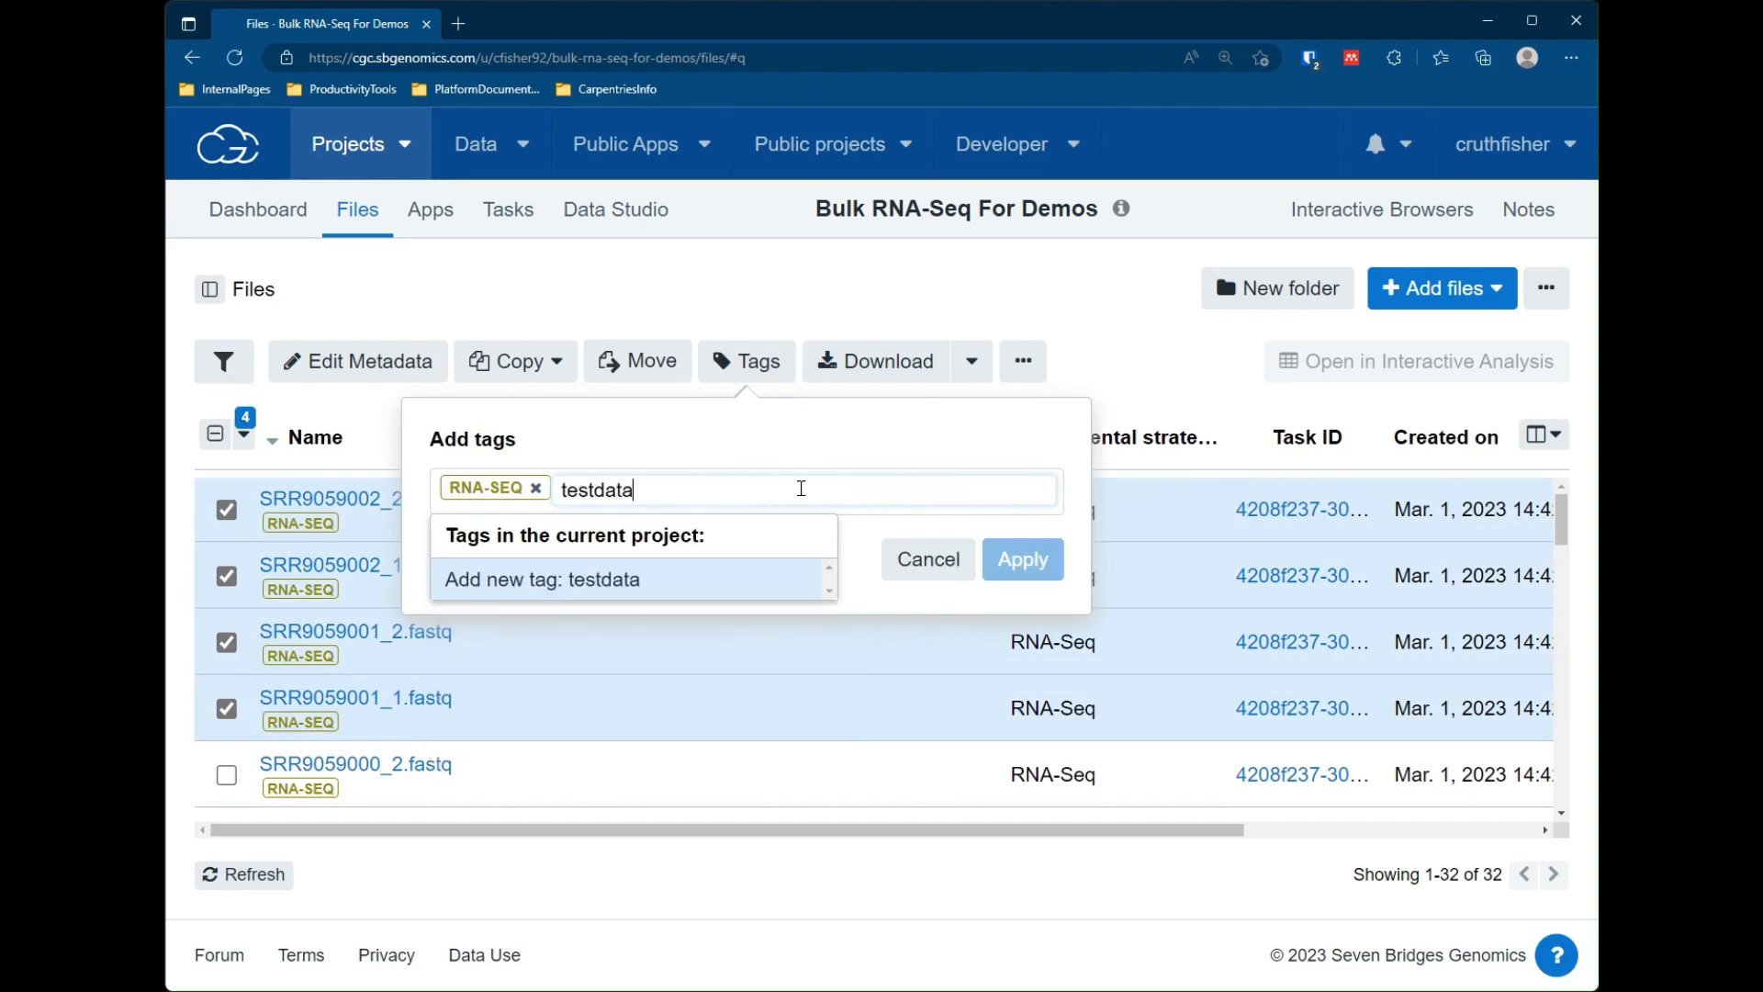
click(624, 597)
click(1028, 559)
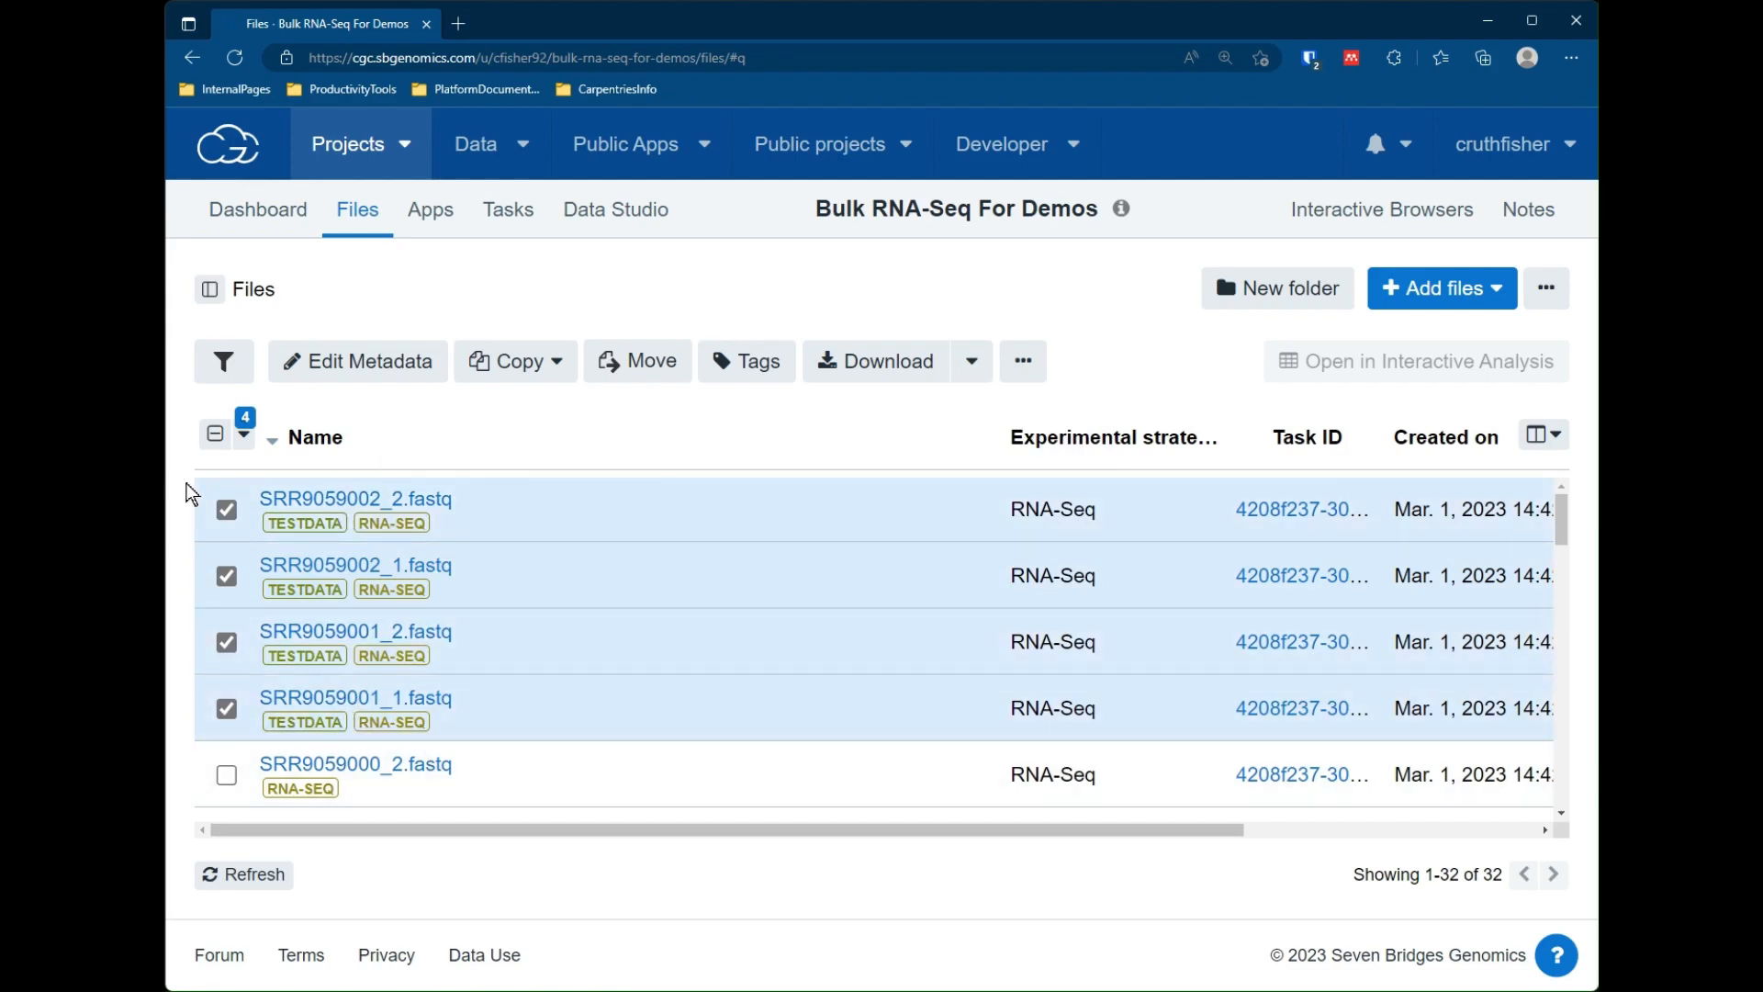
click(232, 437)
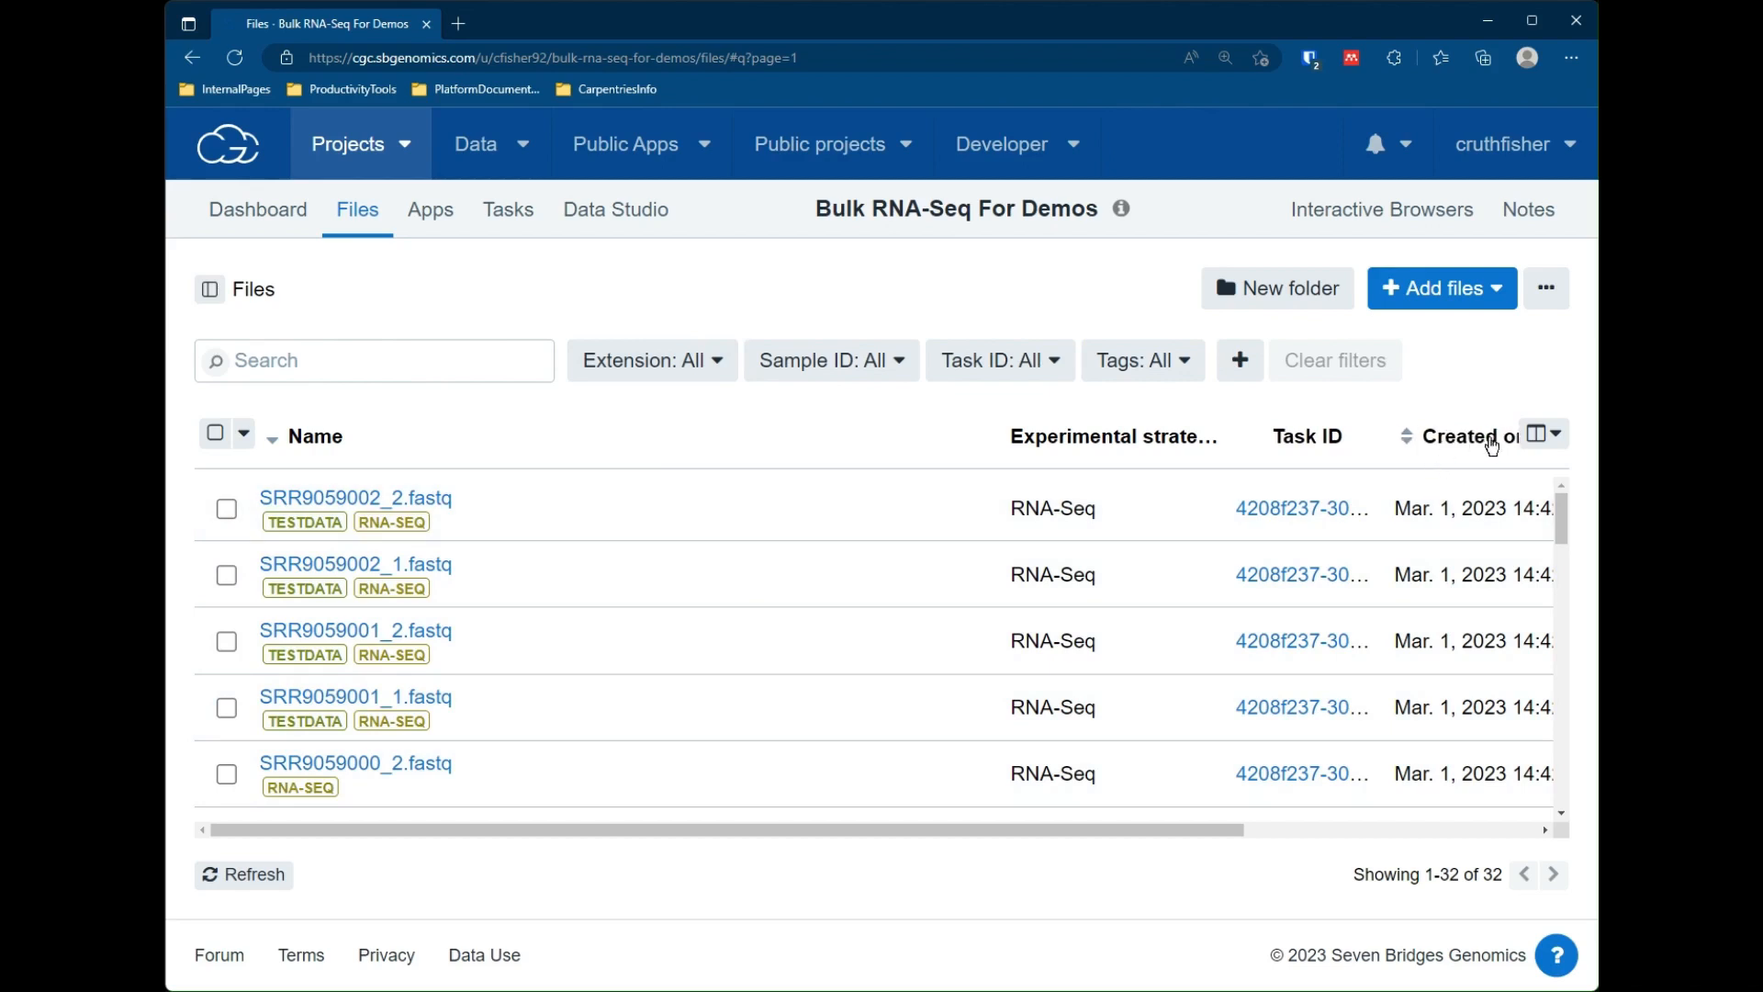
Sort the project's files by size in descending order.
drag(1160, 830, 1506, 808)
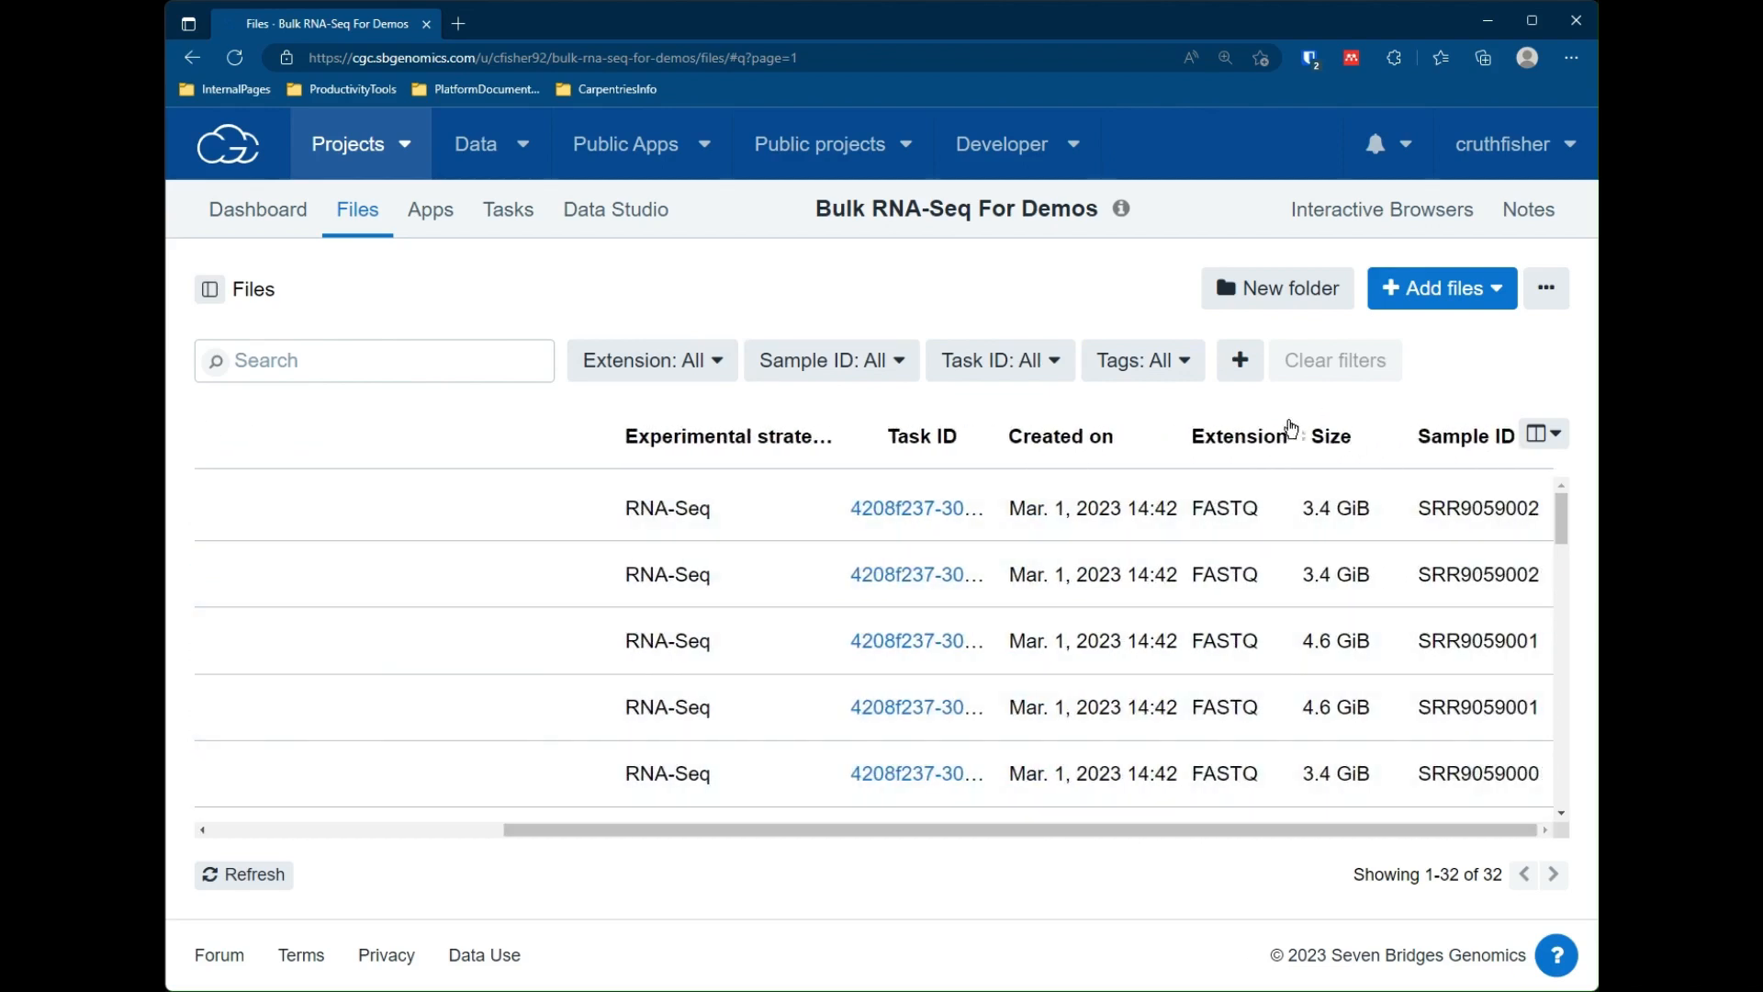
click(1329, 441)
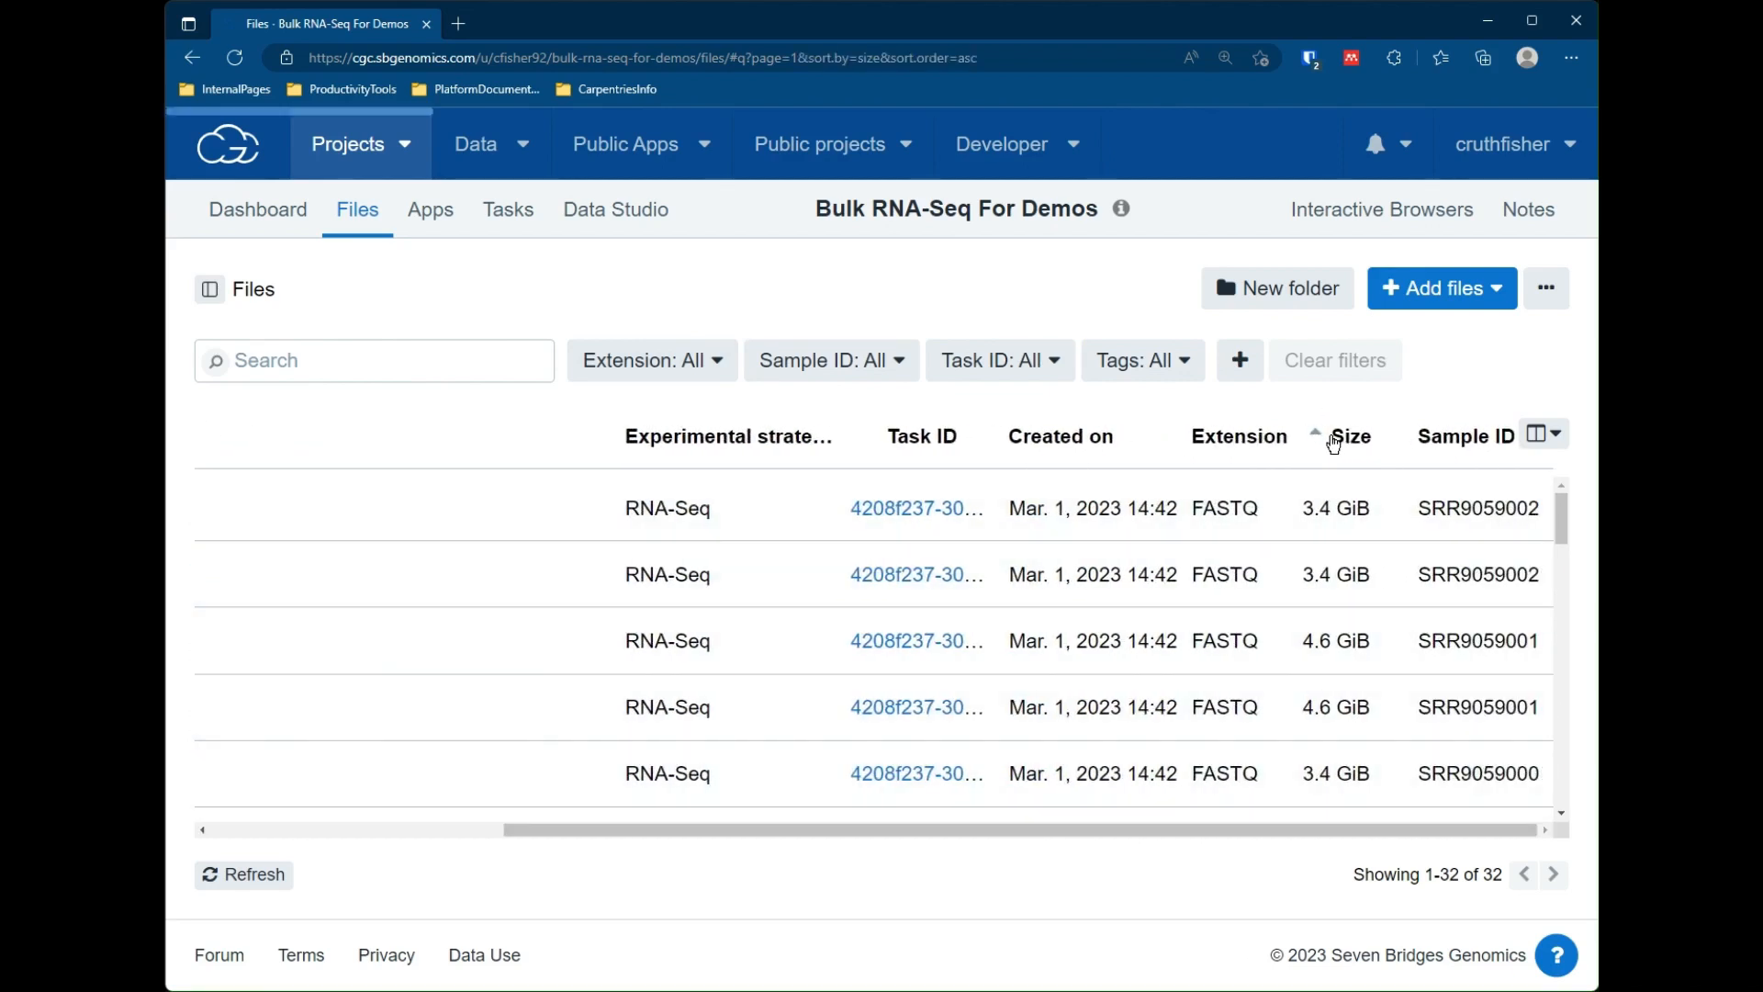
click(1329, 441)
drag(1098, 825, 444, 549)
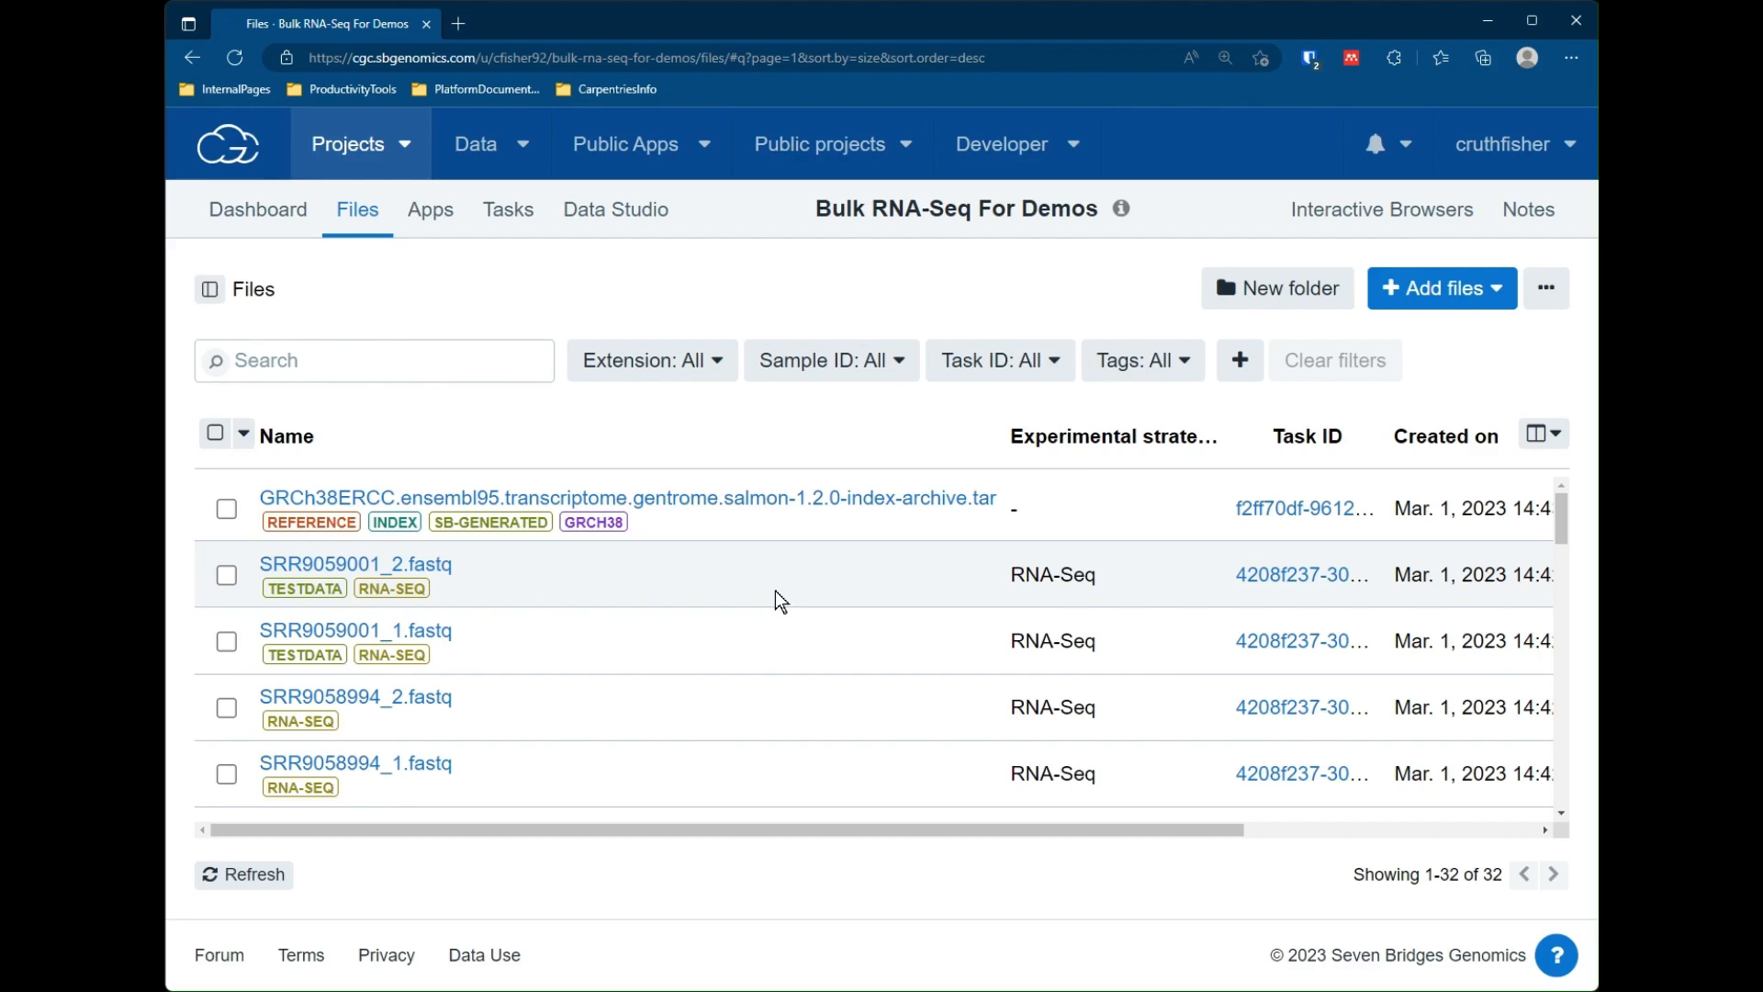
Create a new folder named "Input" in the project's Files root.
click(1281, 296)
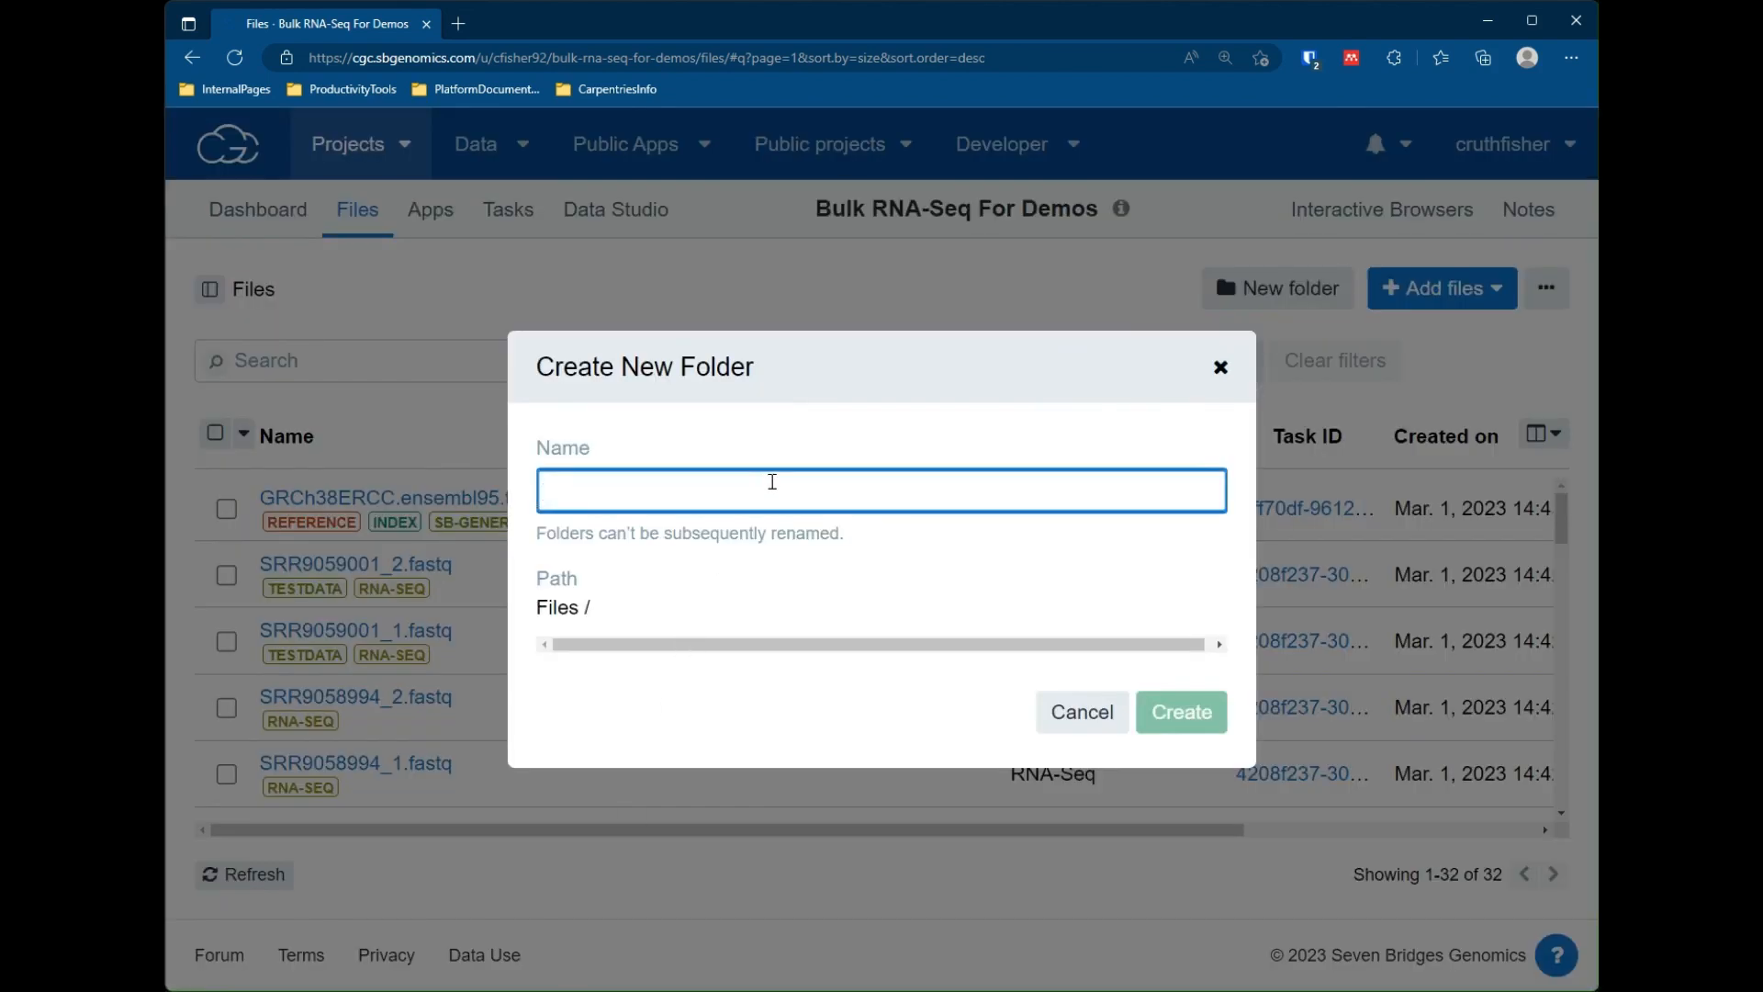
text(Inpuy)
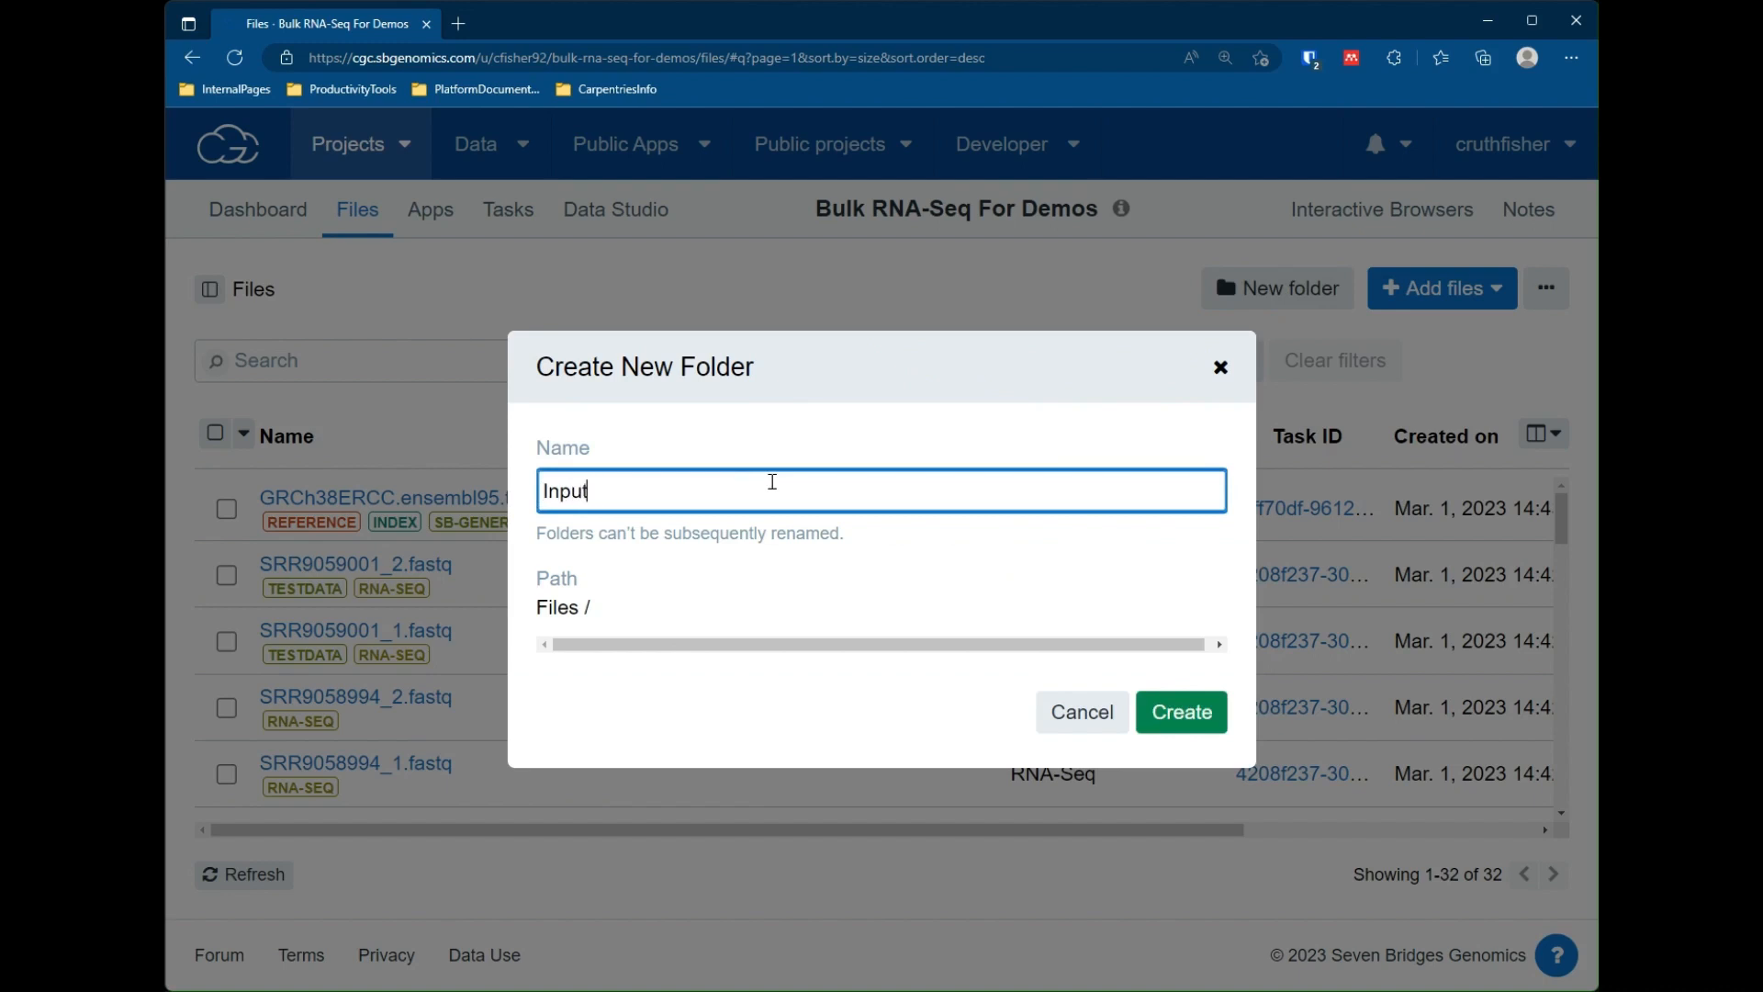
click(1210, 719)
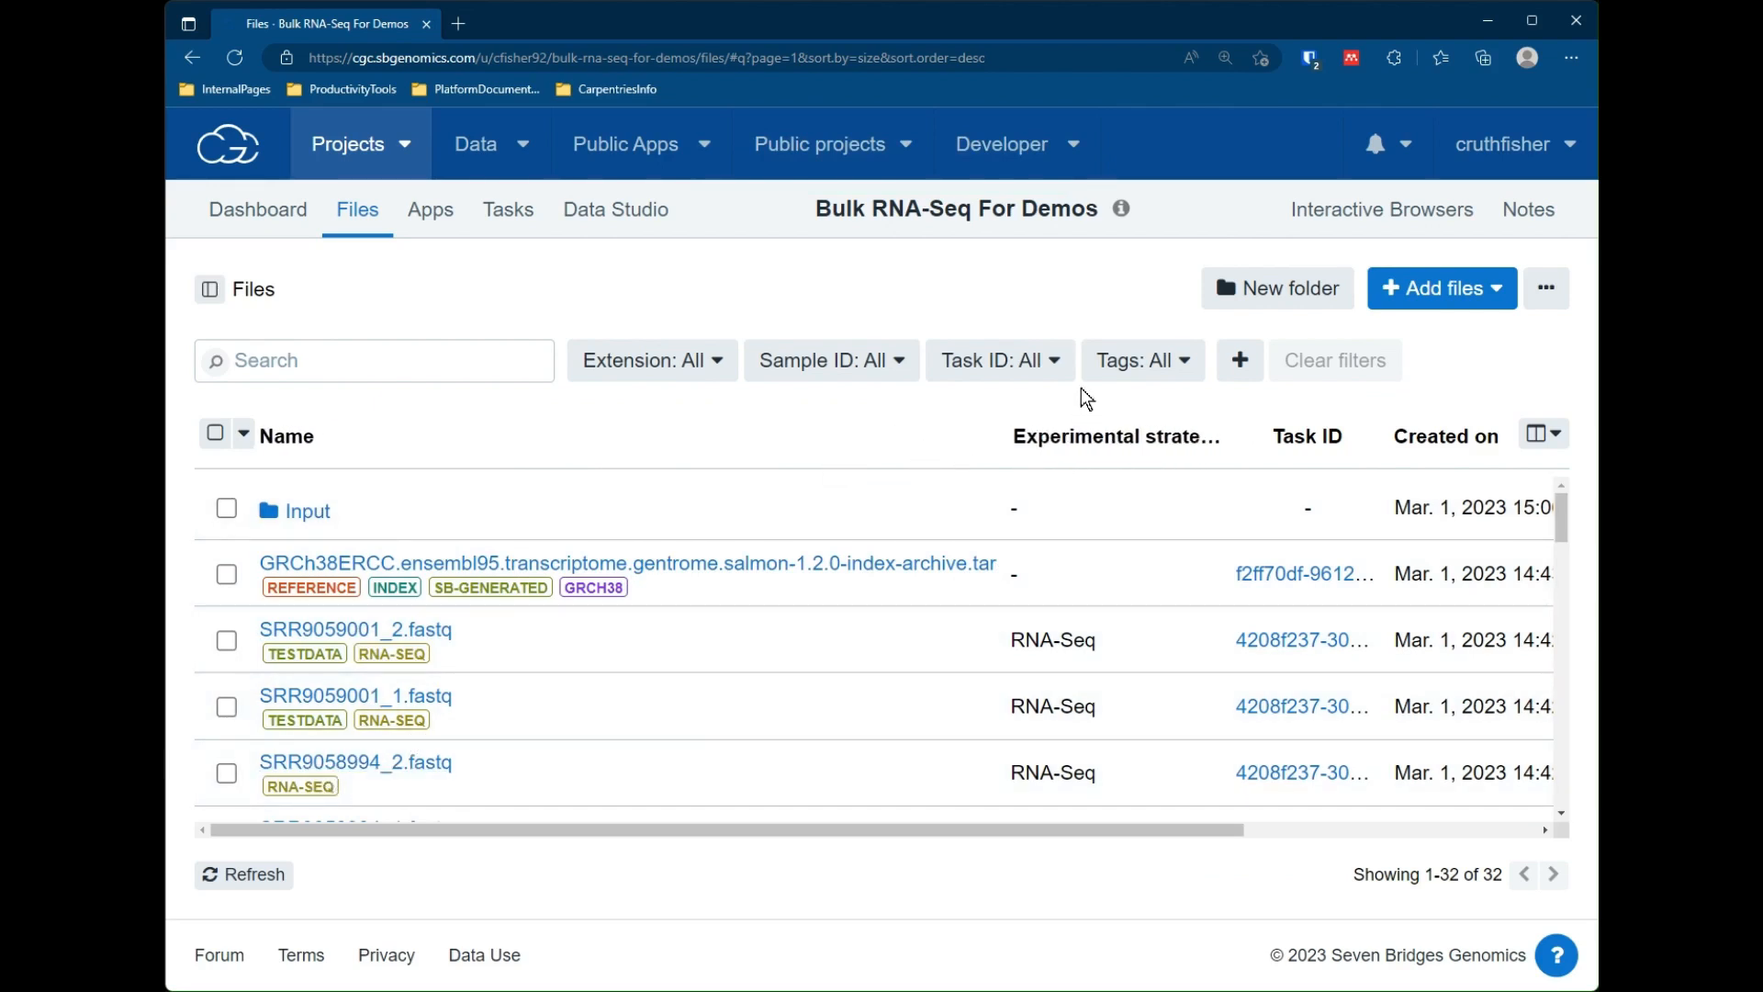
Filter the size-sorted file list by the FASTQ extension.
click(722, 365)
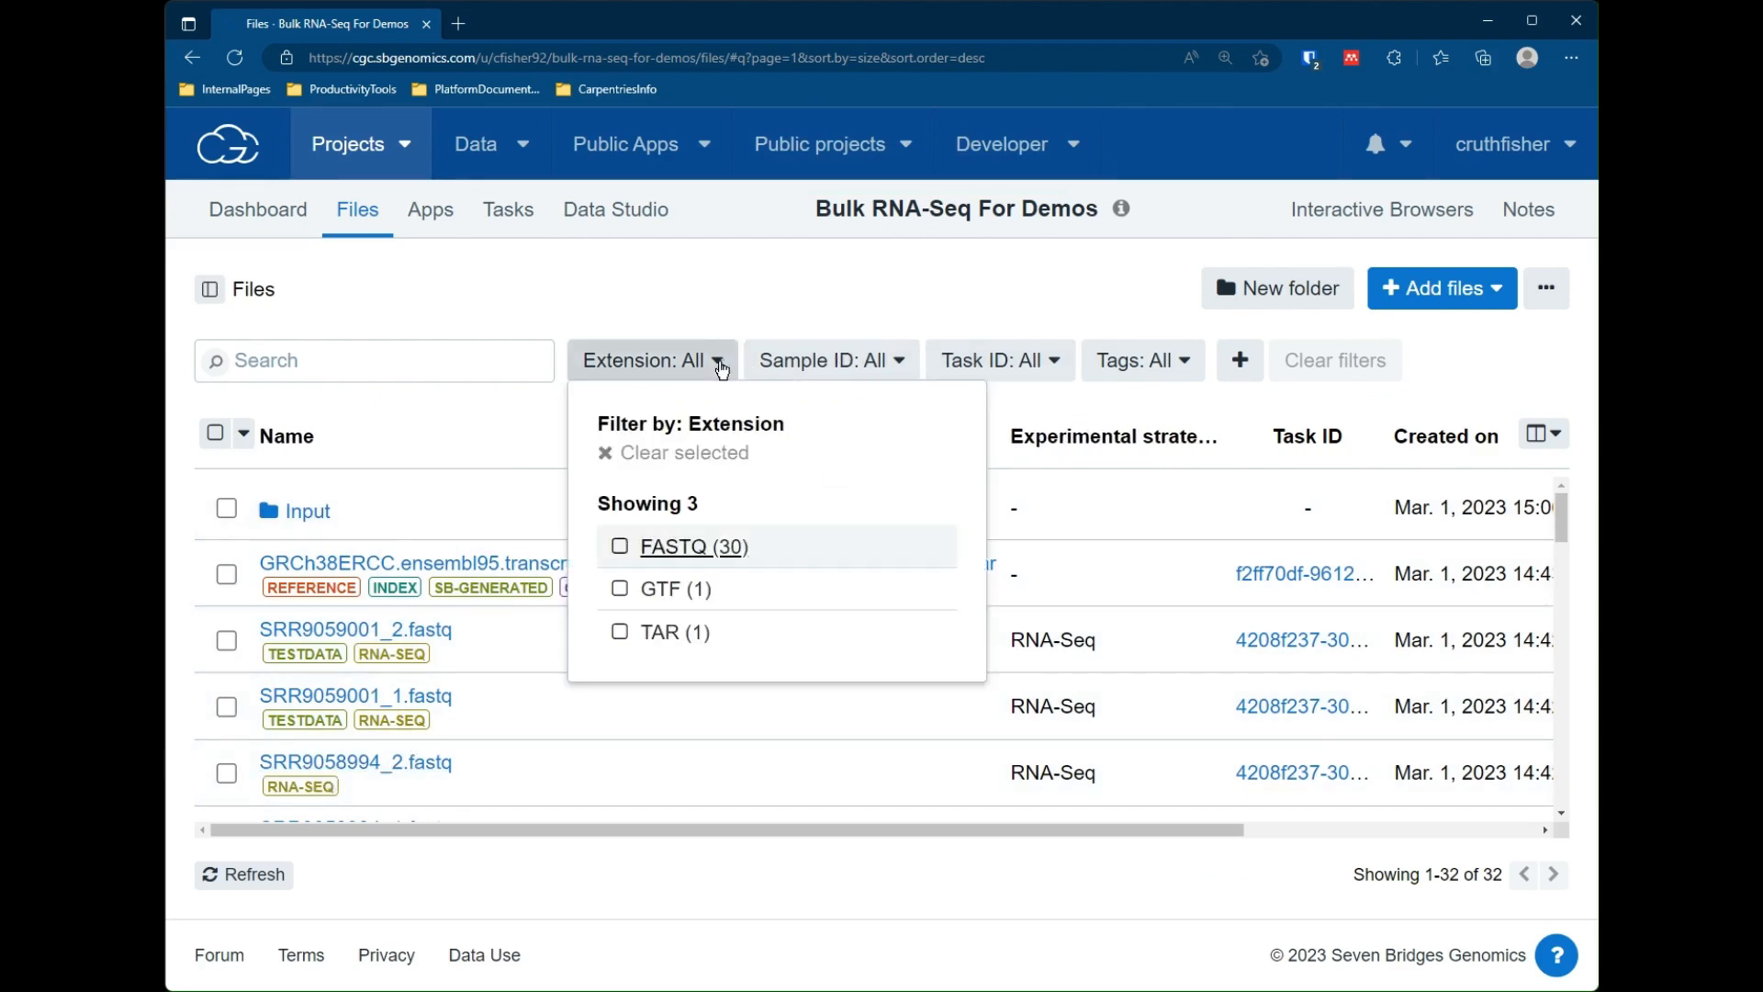
click(621, 547)
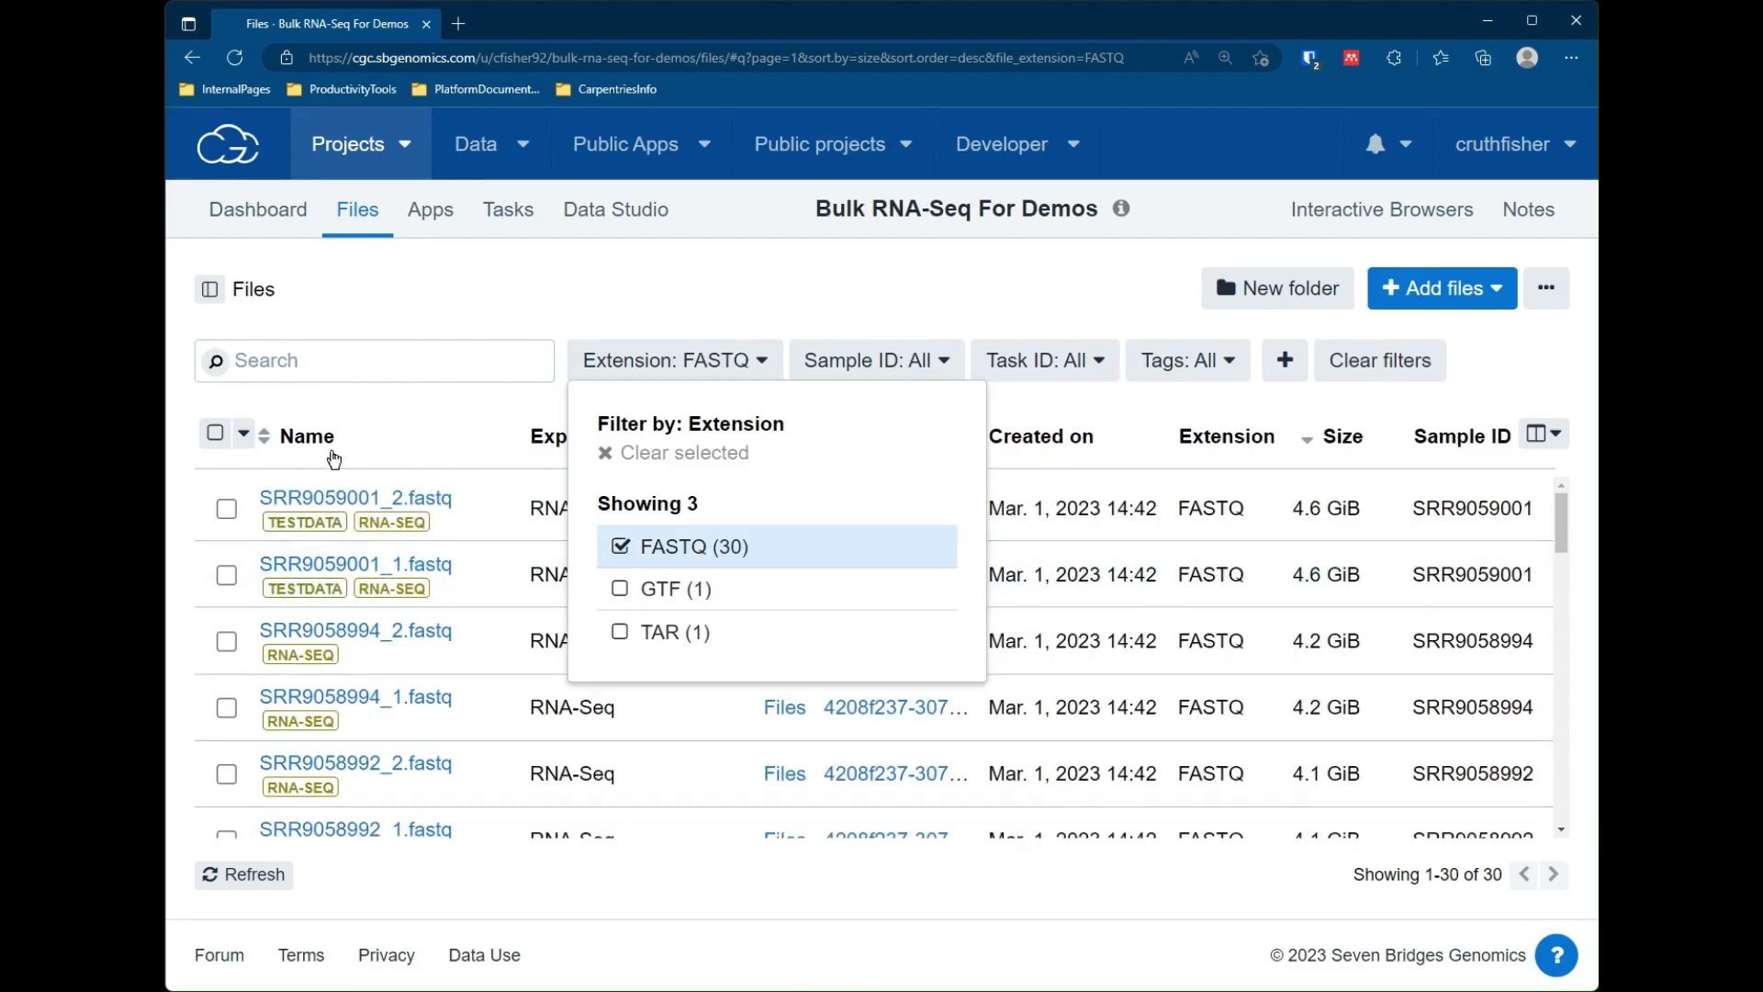
click(725, 917)
Move all the filtered FASTQ files together into the Input folder.
click(243, 434)
click(287, 477)
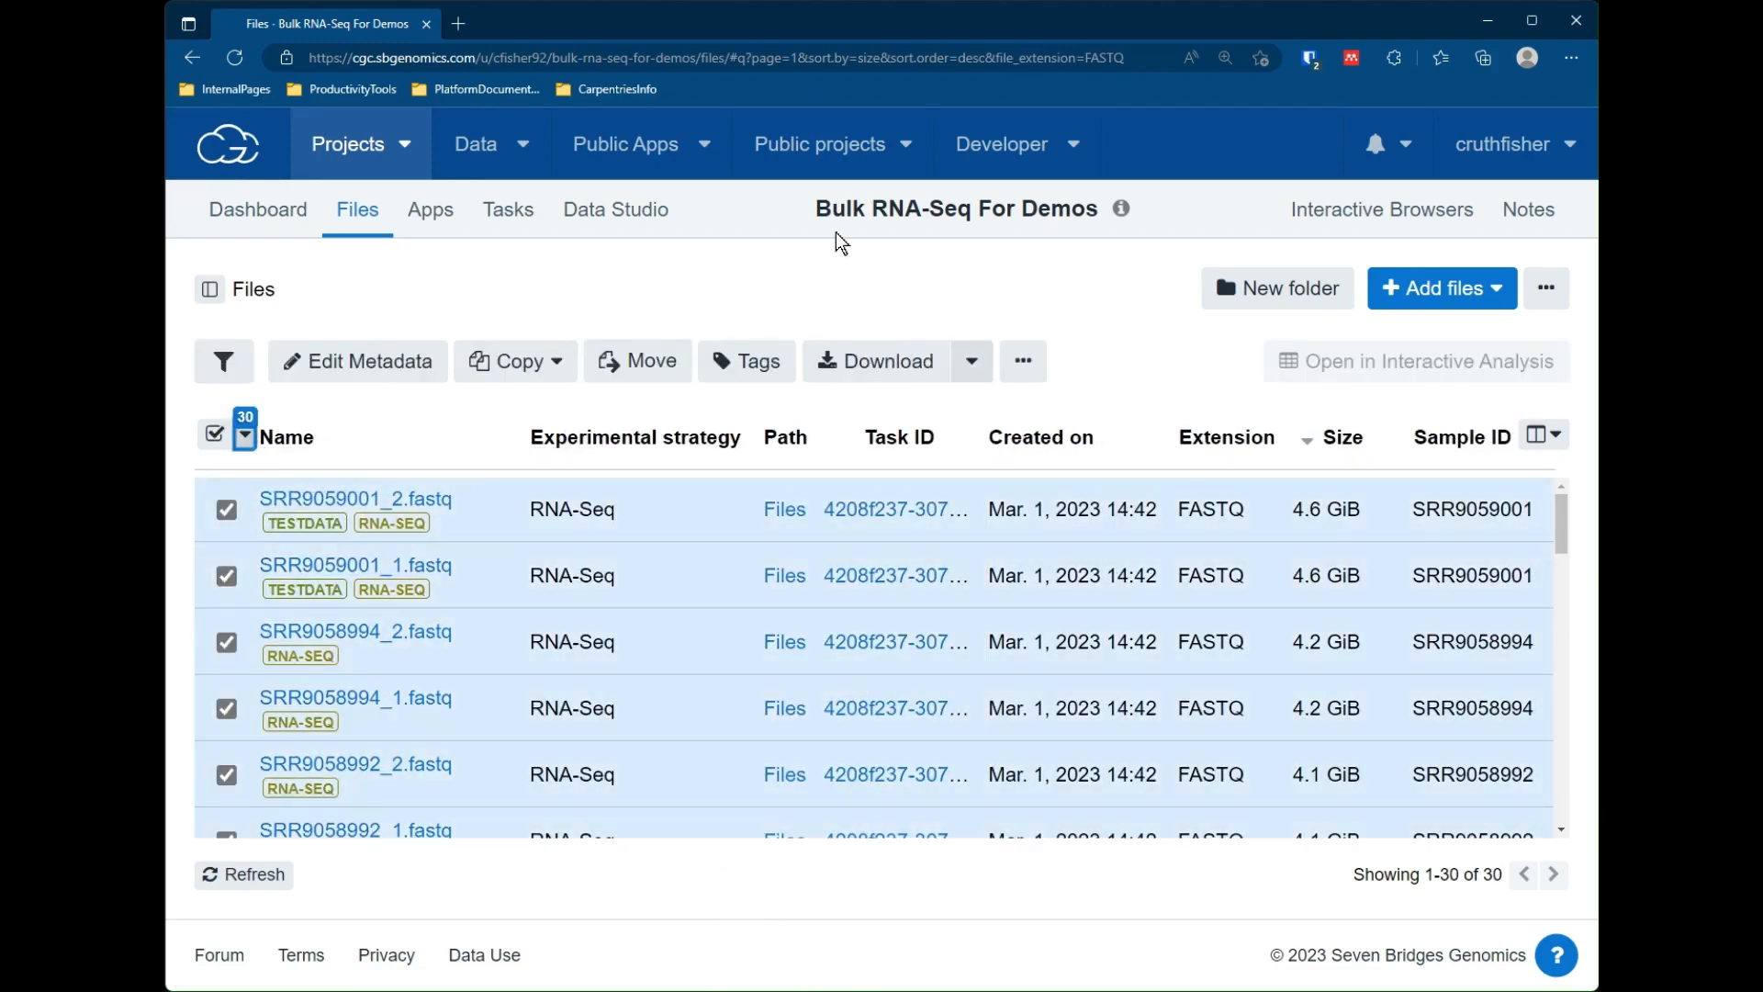
click(658, 369)
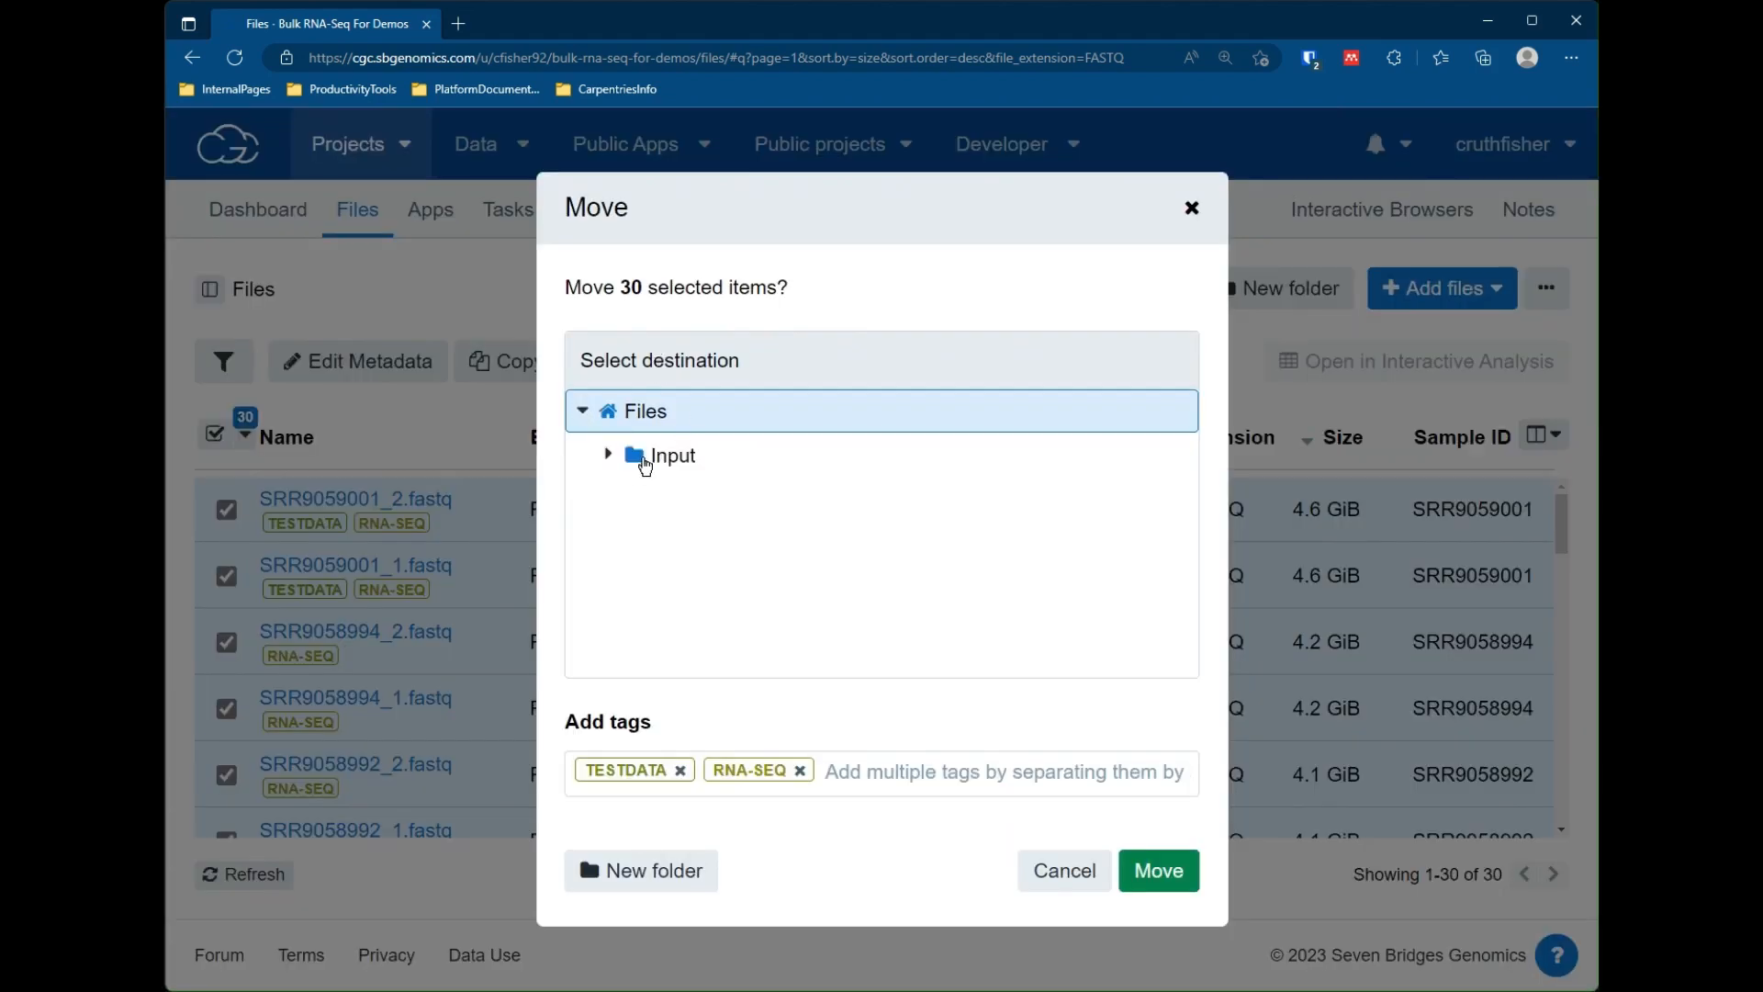
click(640, 463)
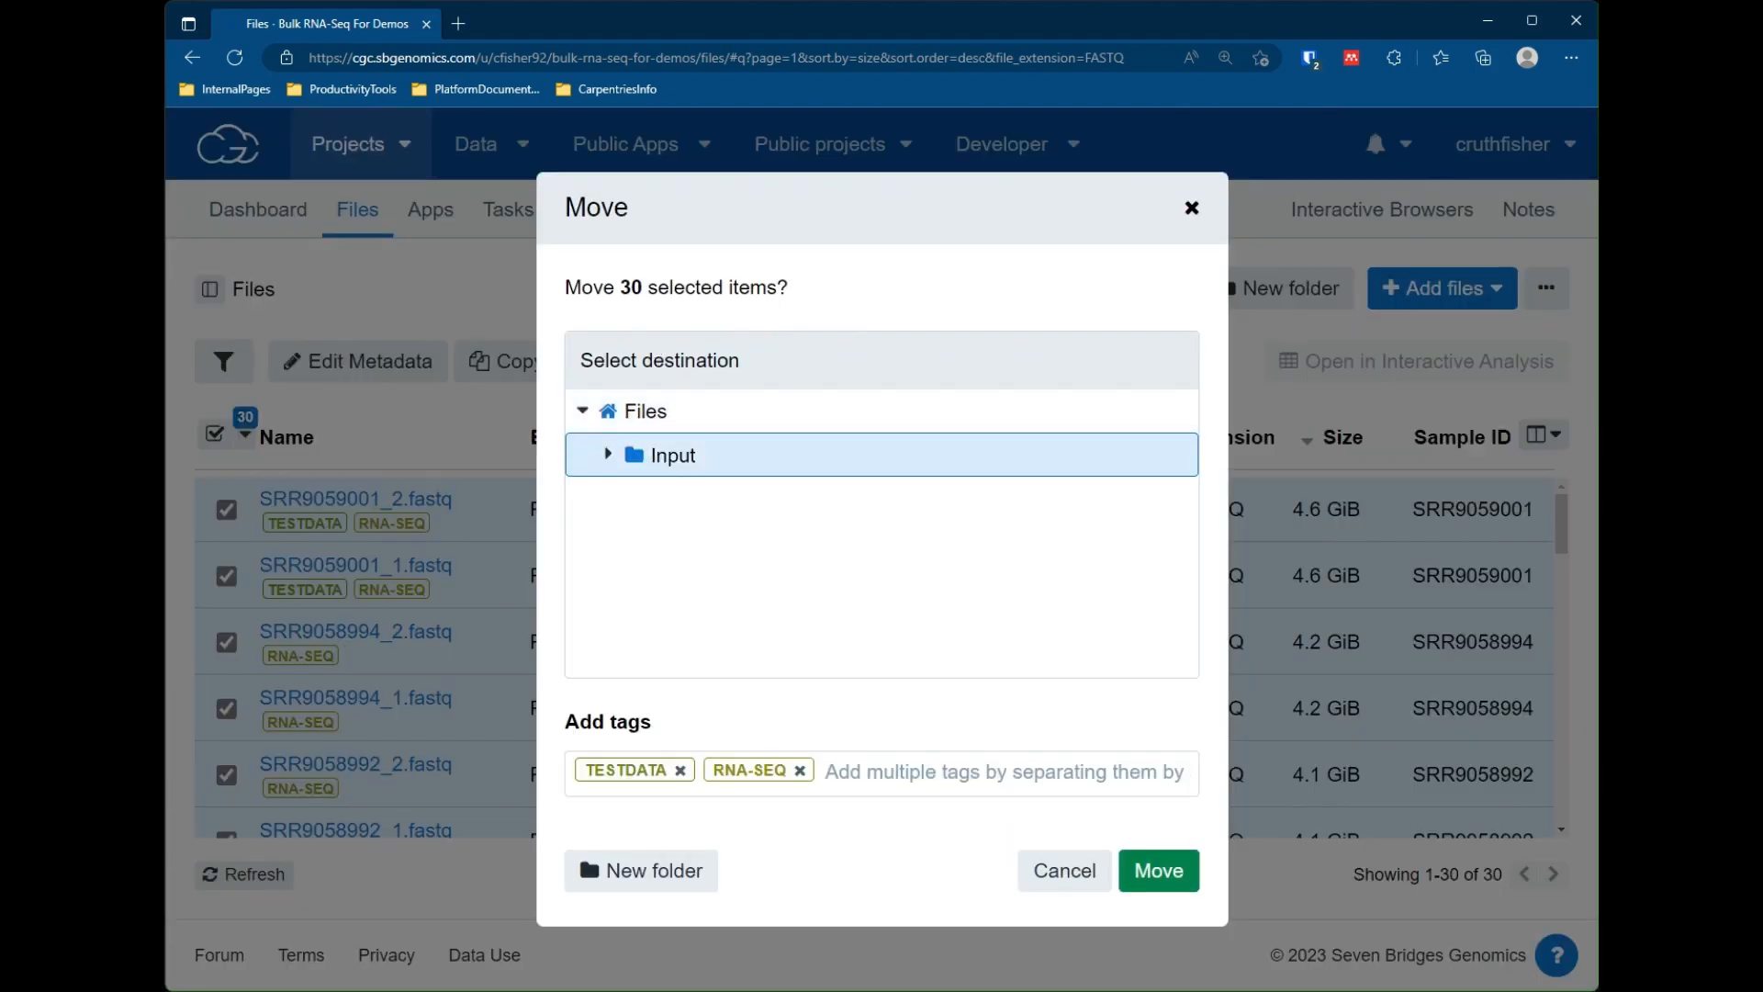
click(1161, 872)
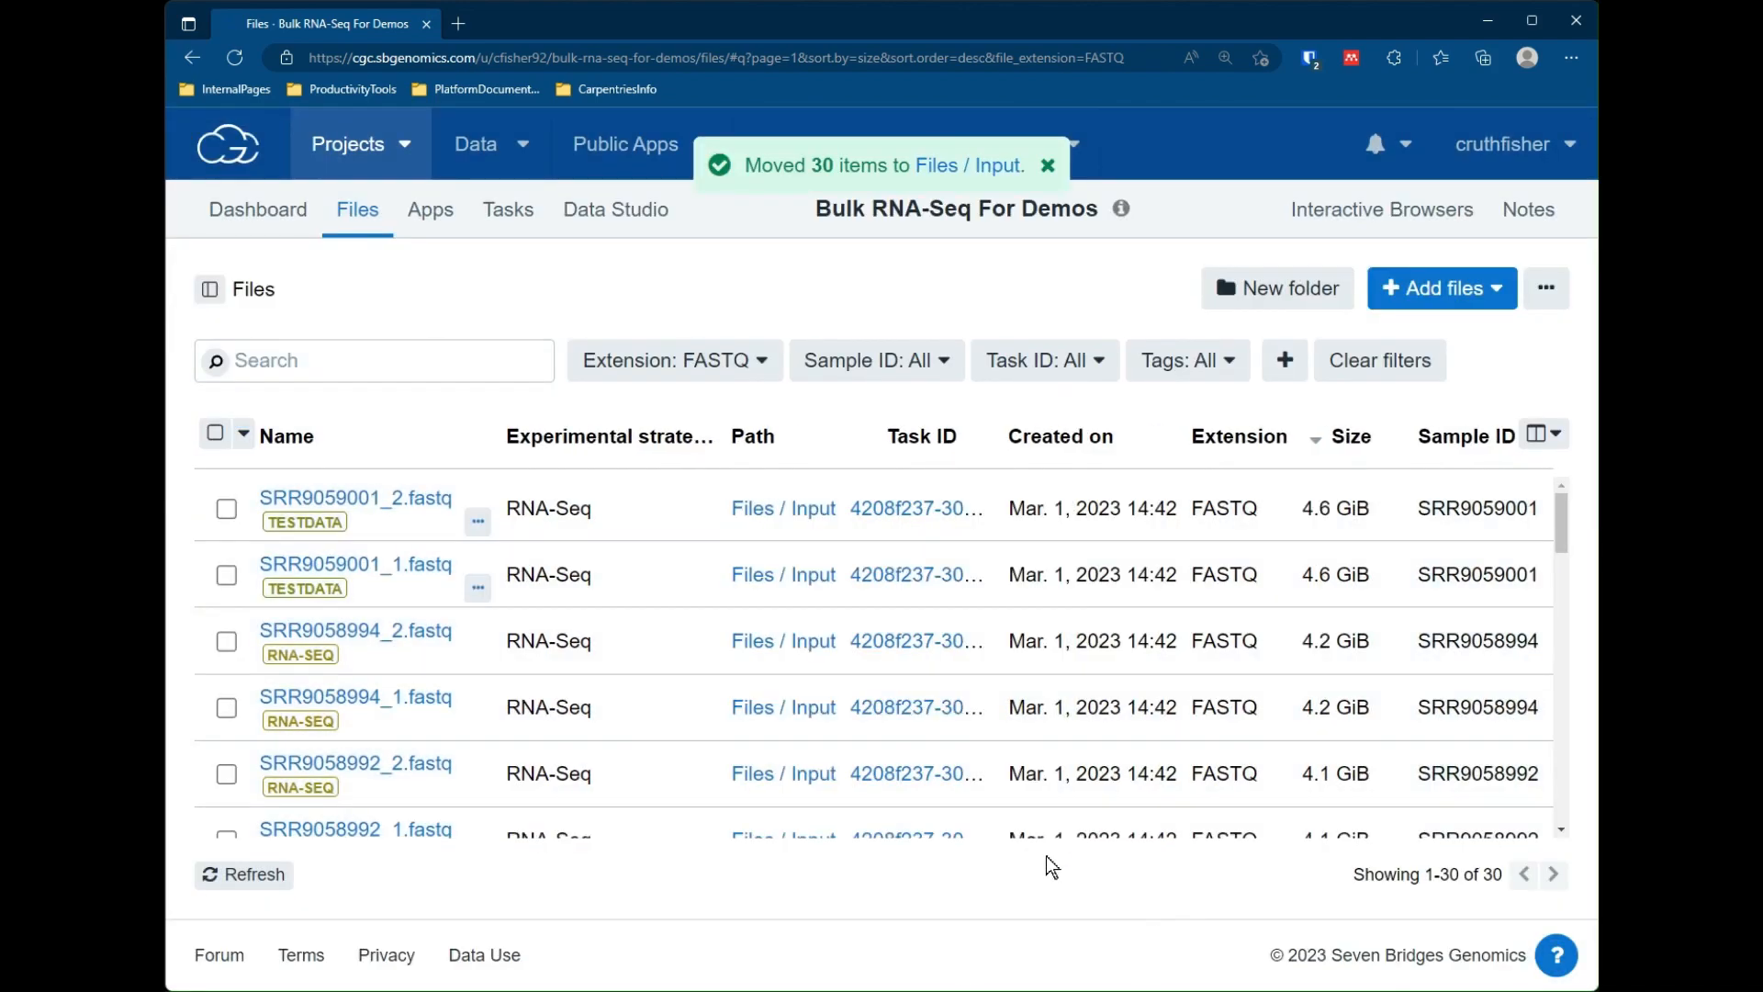
Clear the FASTQ filter and create a new folder named "Reference" in the project's Files root.
click(1414, 360)
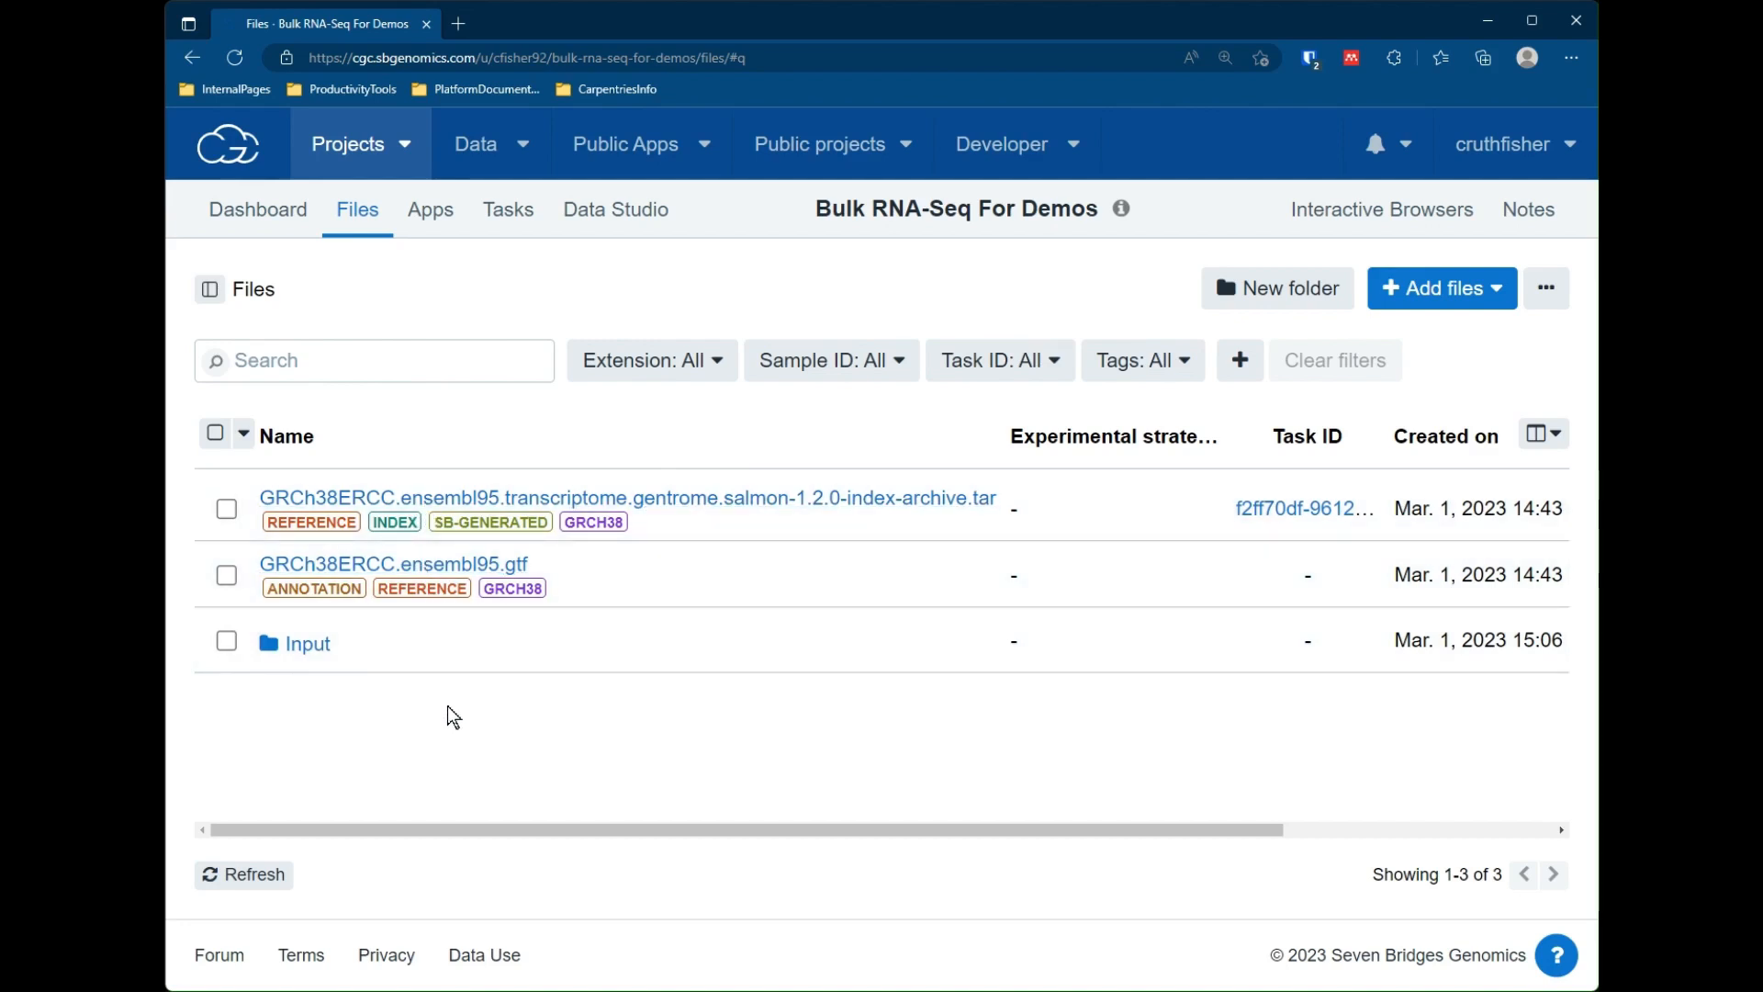
click(1244, 302)
text(Reference)
click(1180, 712)
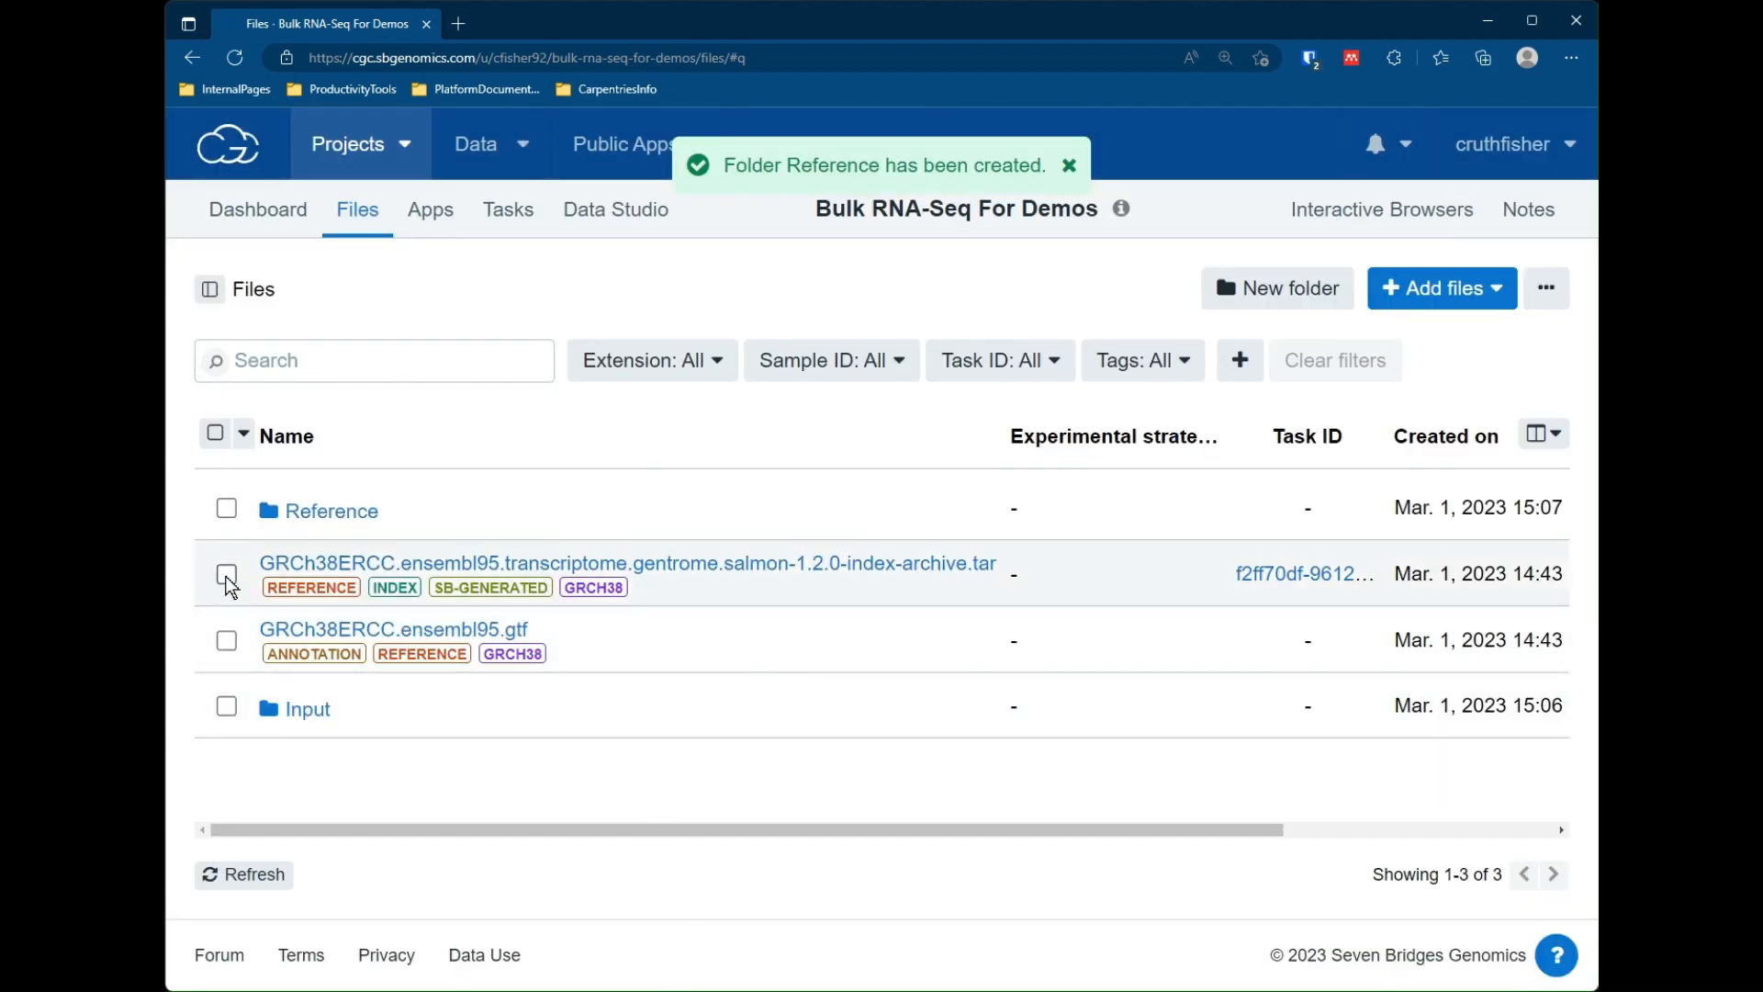
Filter the project's file list by the reference tag.
click(1182, 374)
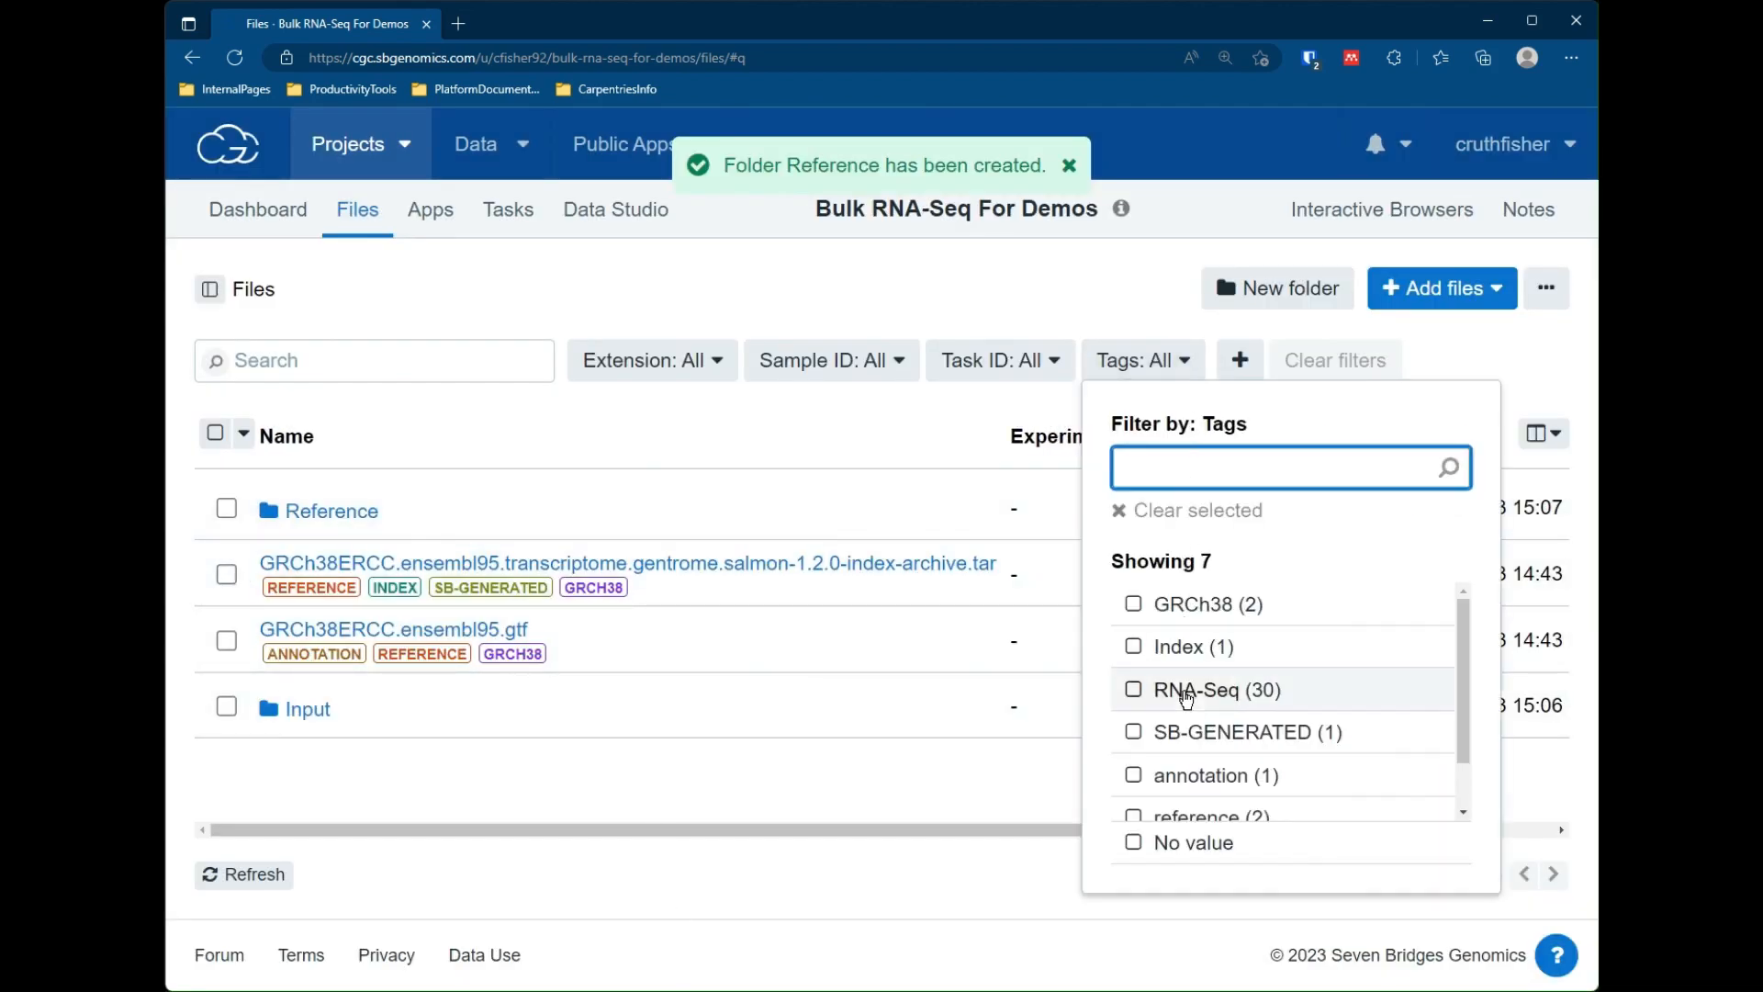
scroll(1185, 684, down, 1)
click(1194, 757)
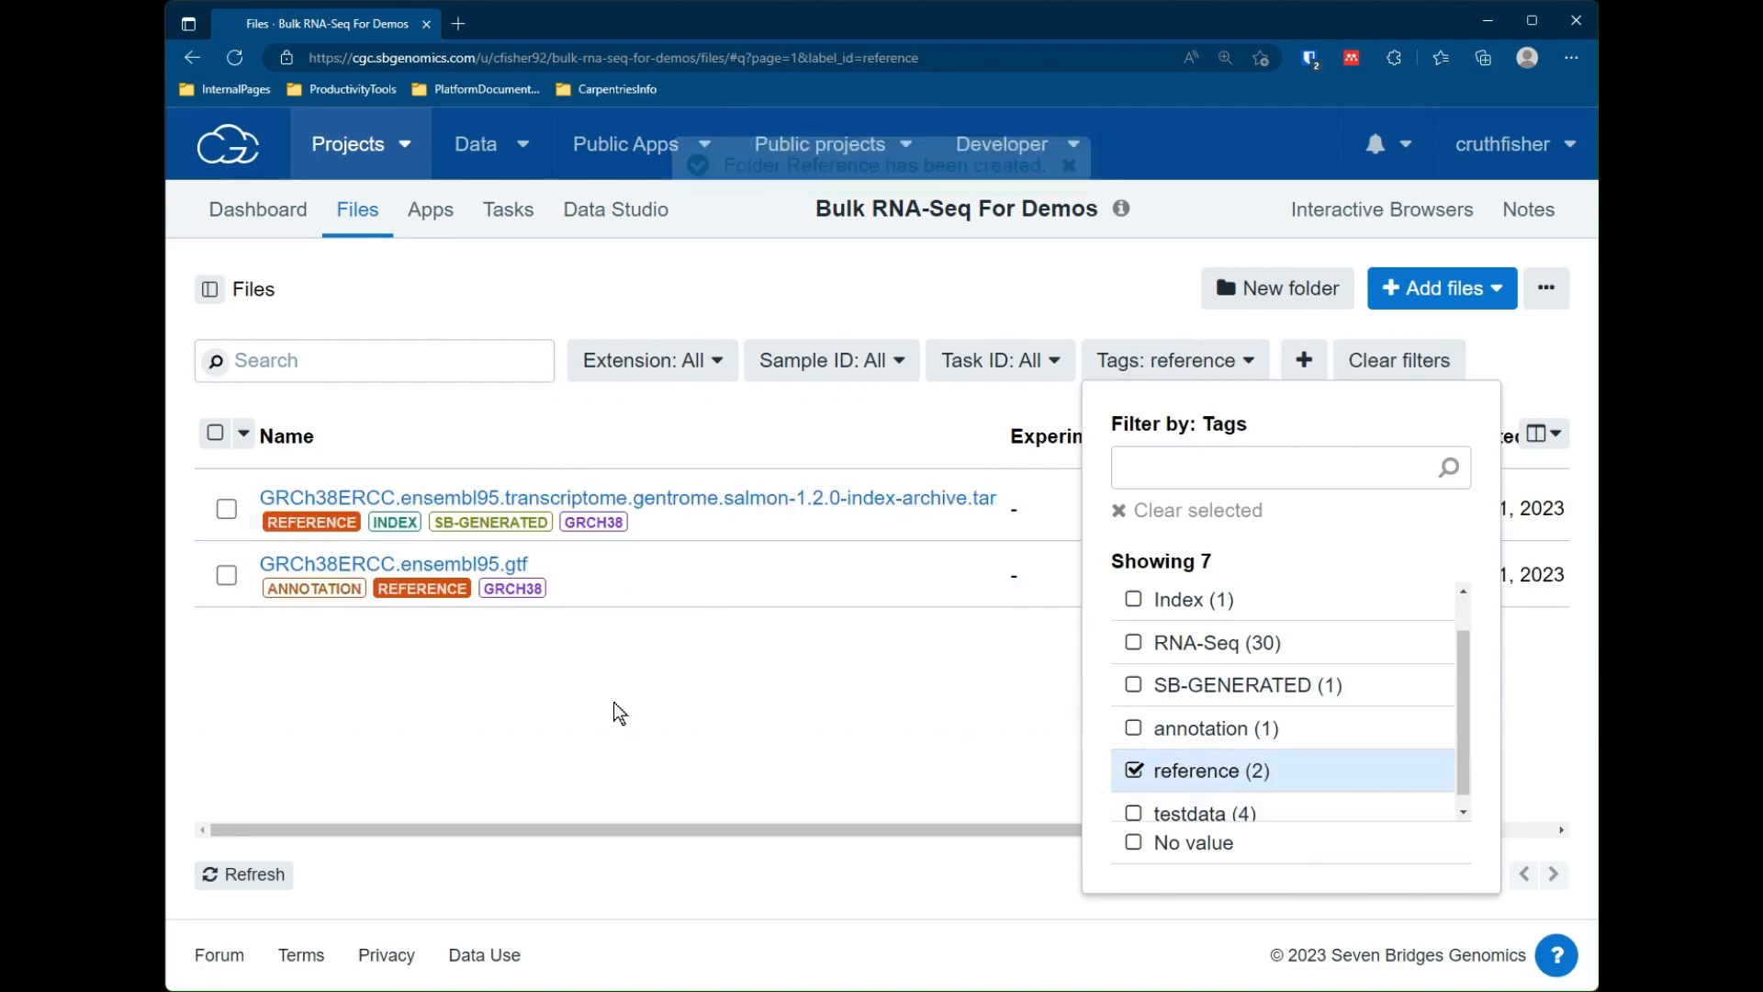
Move both reference-tagged files together into the Reference folder.
click(461, 676)
click(215, 432)
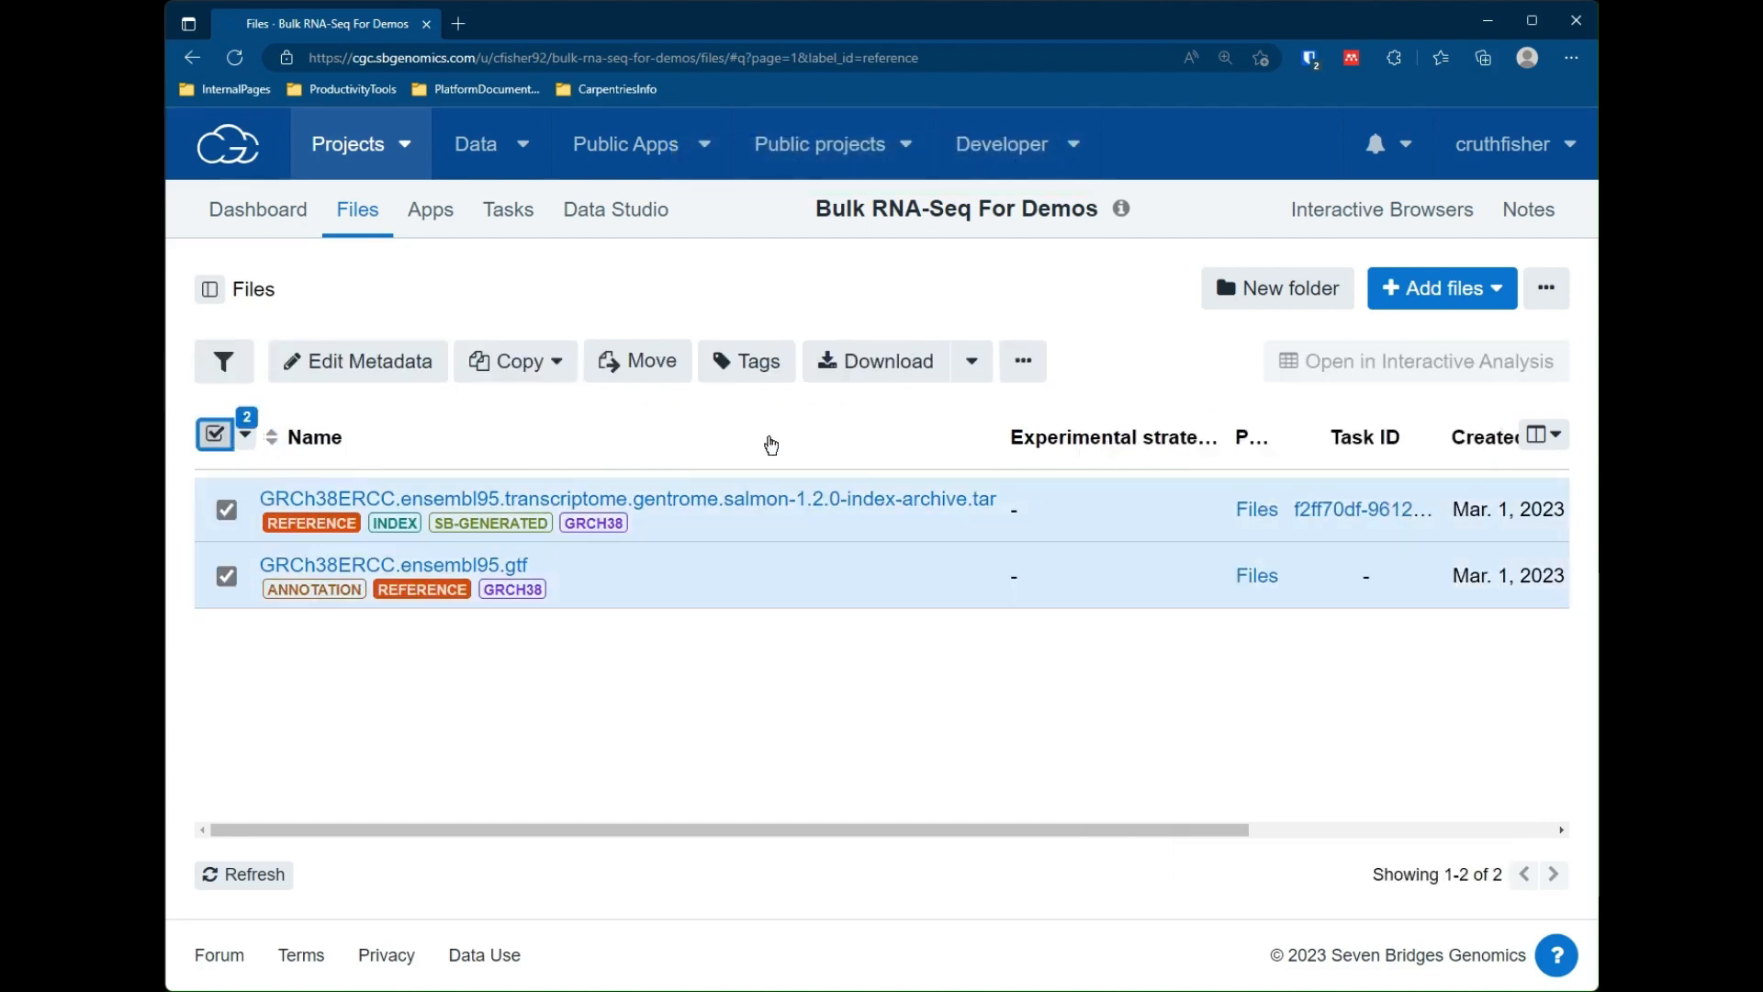
click(630, 368)
click(530, 500)
click(1295, 874)
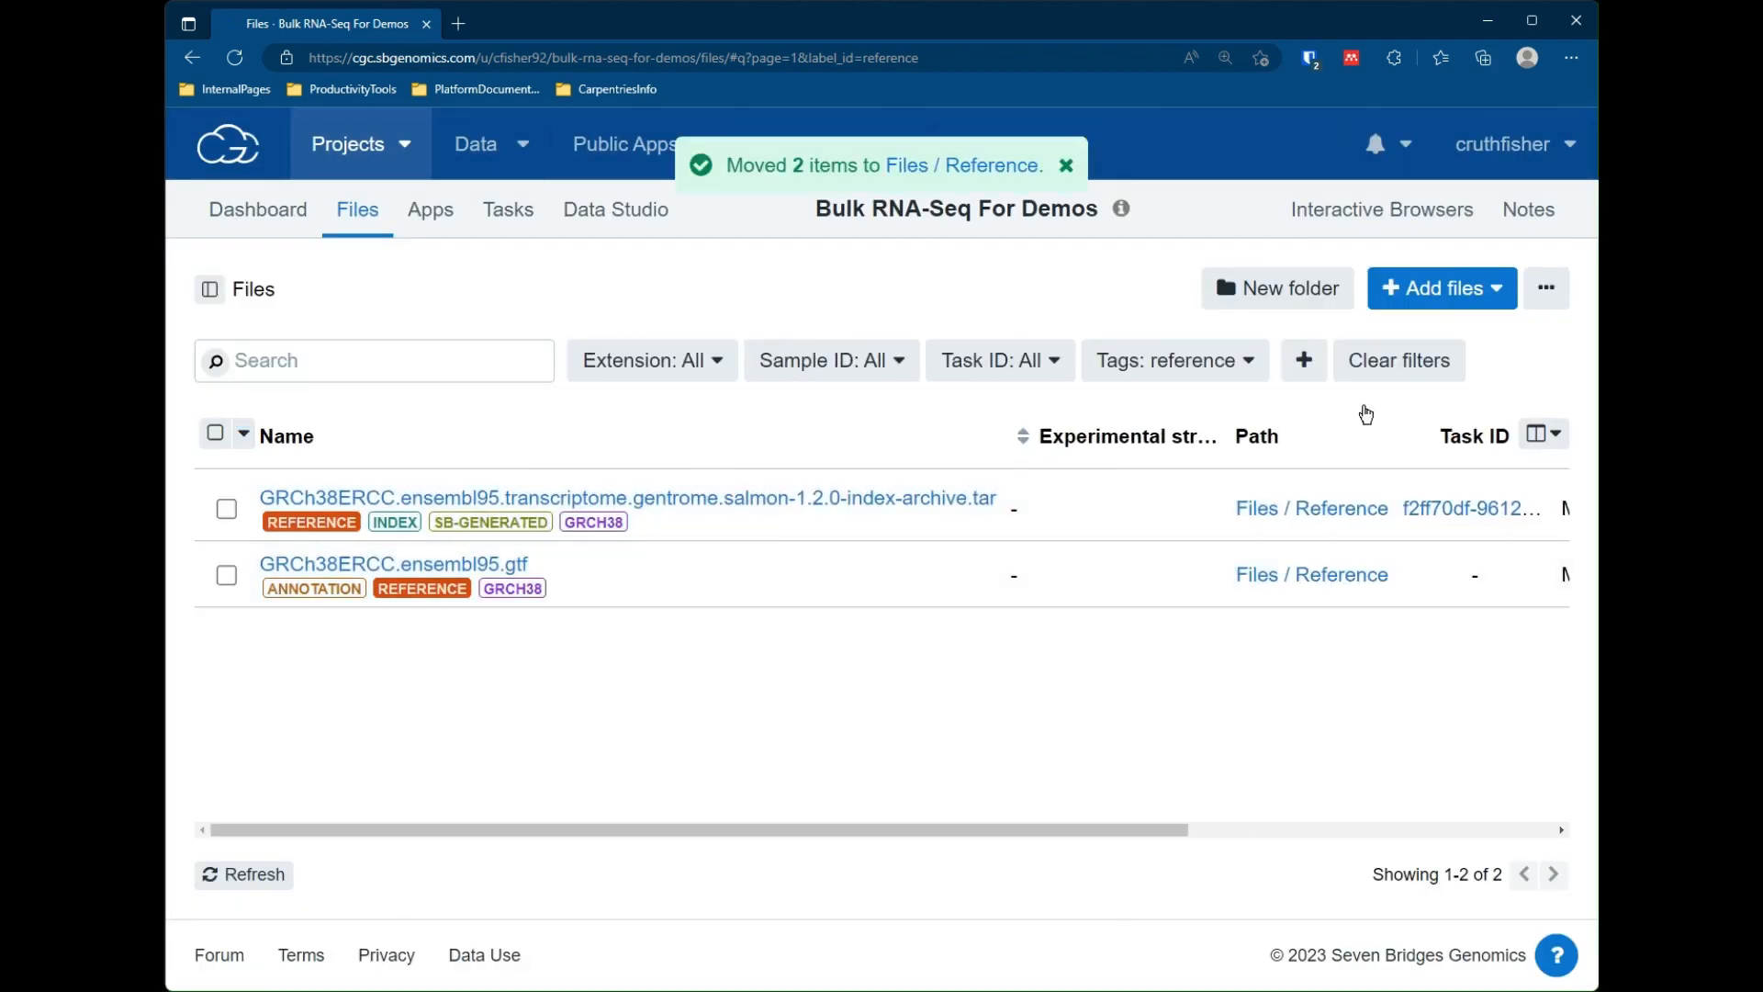
Clear the tag filter, then show the project's folder tree and hide it again.
click(1402, 363)
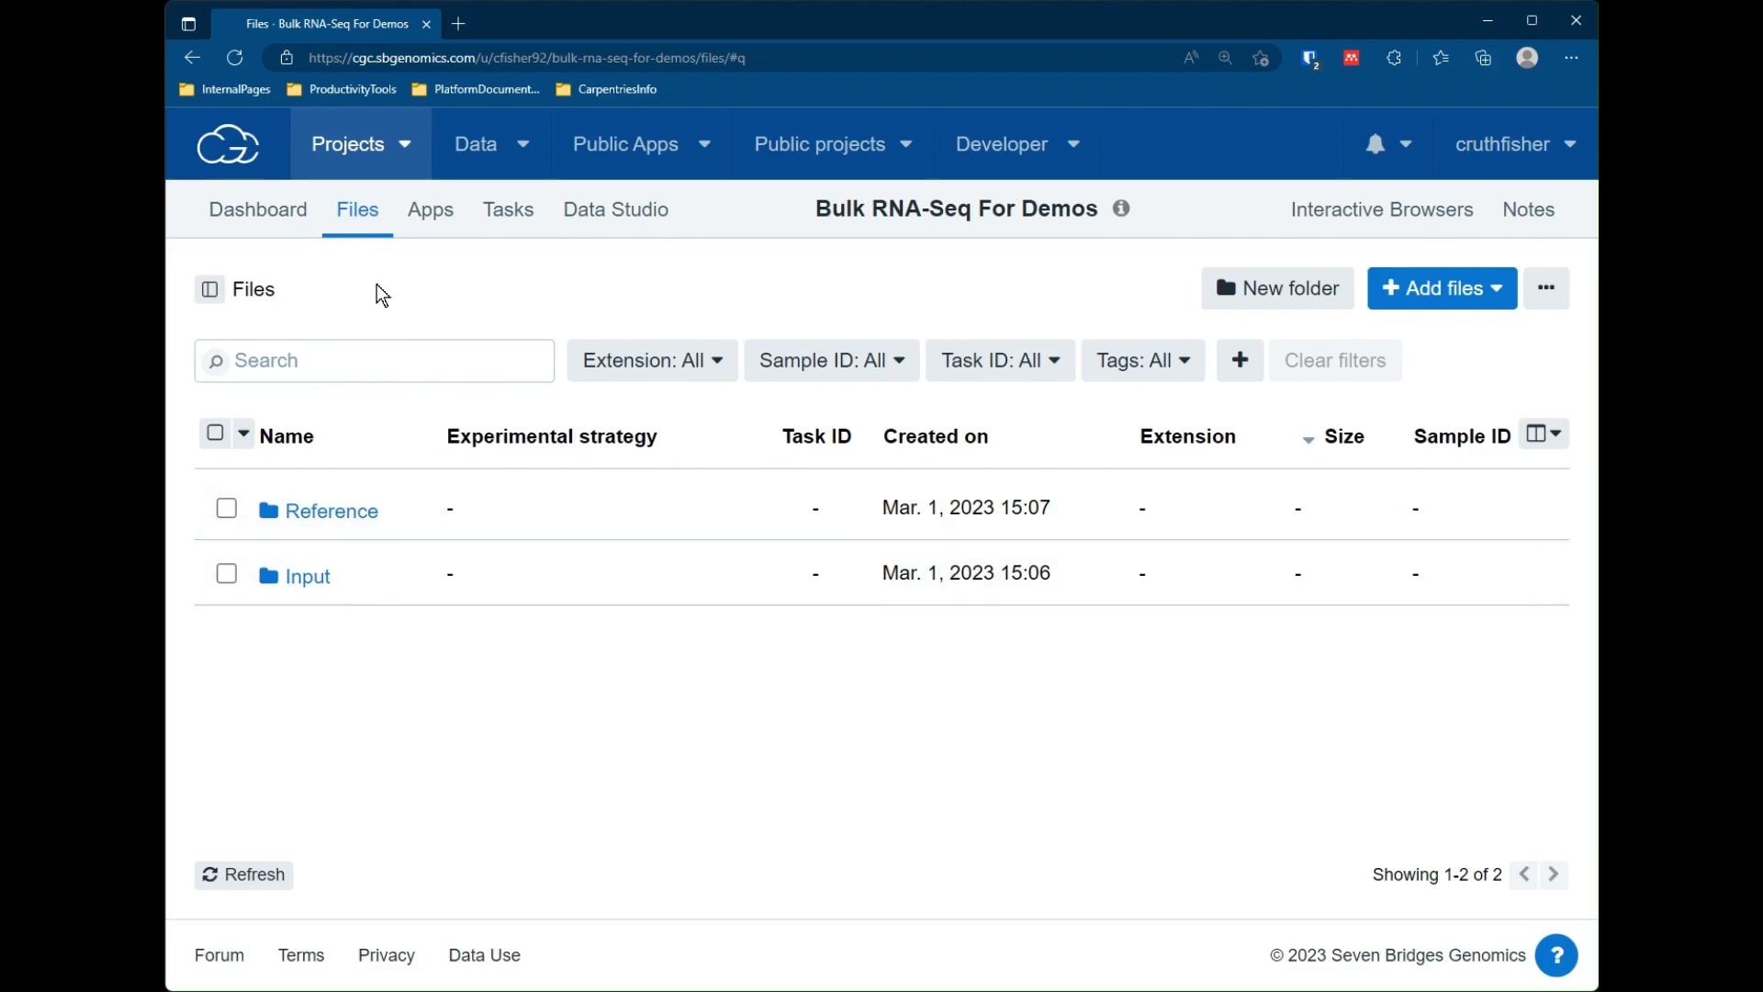
click(215, 294)
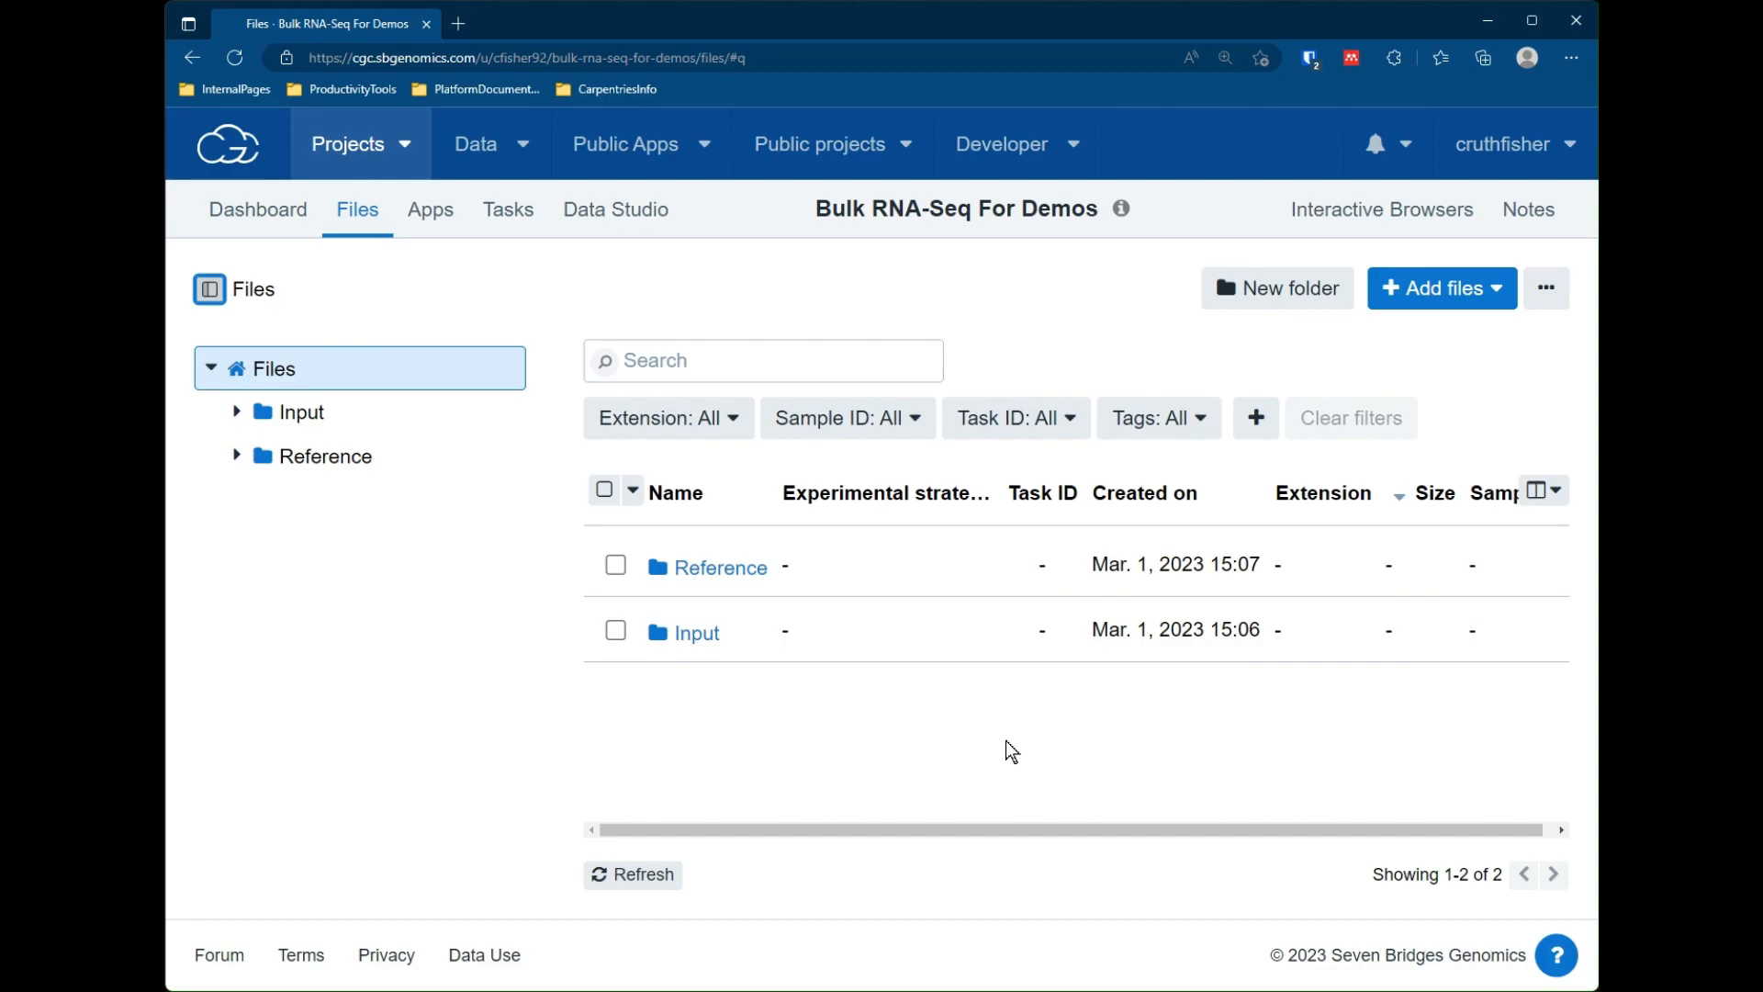
click(209, 289)
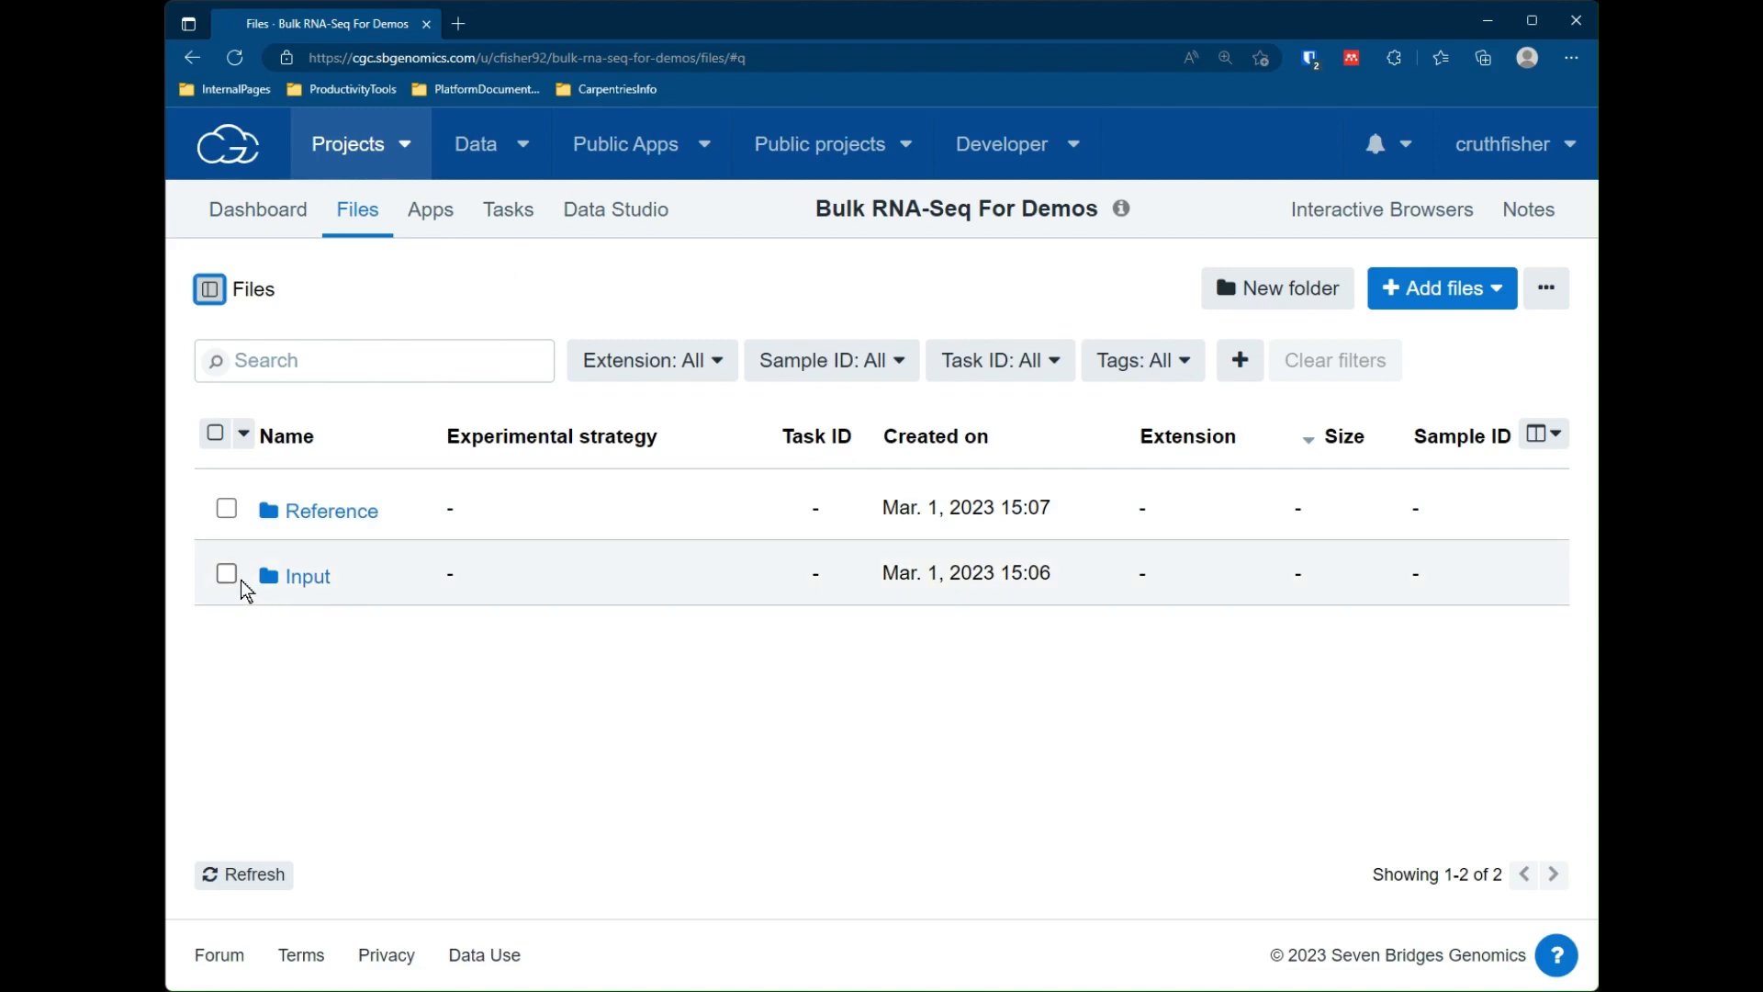
Open the Input folder and add the Paired-end column to its file table.
click(291, 581)
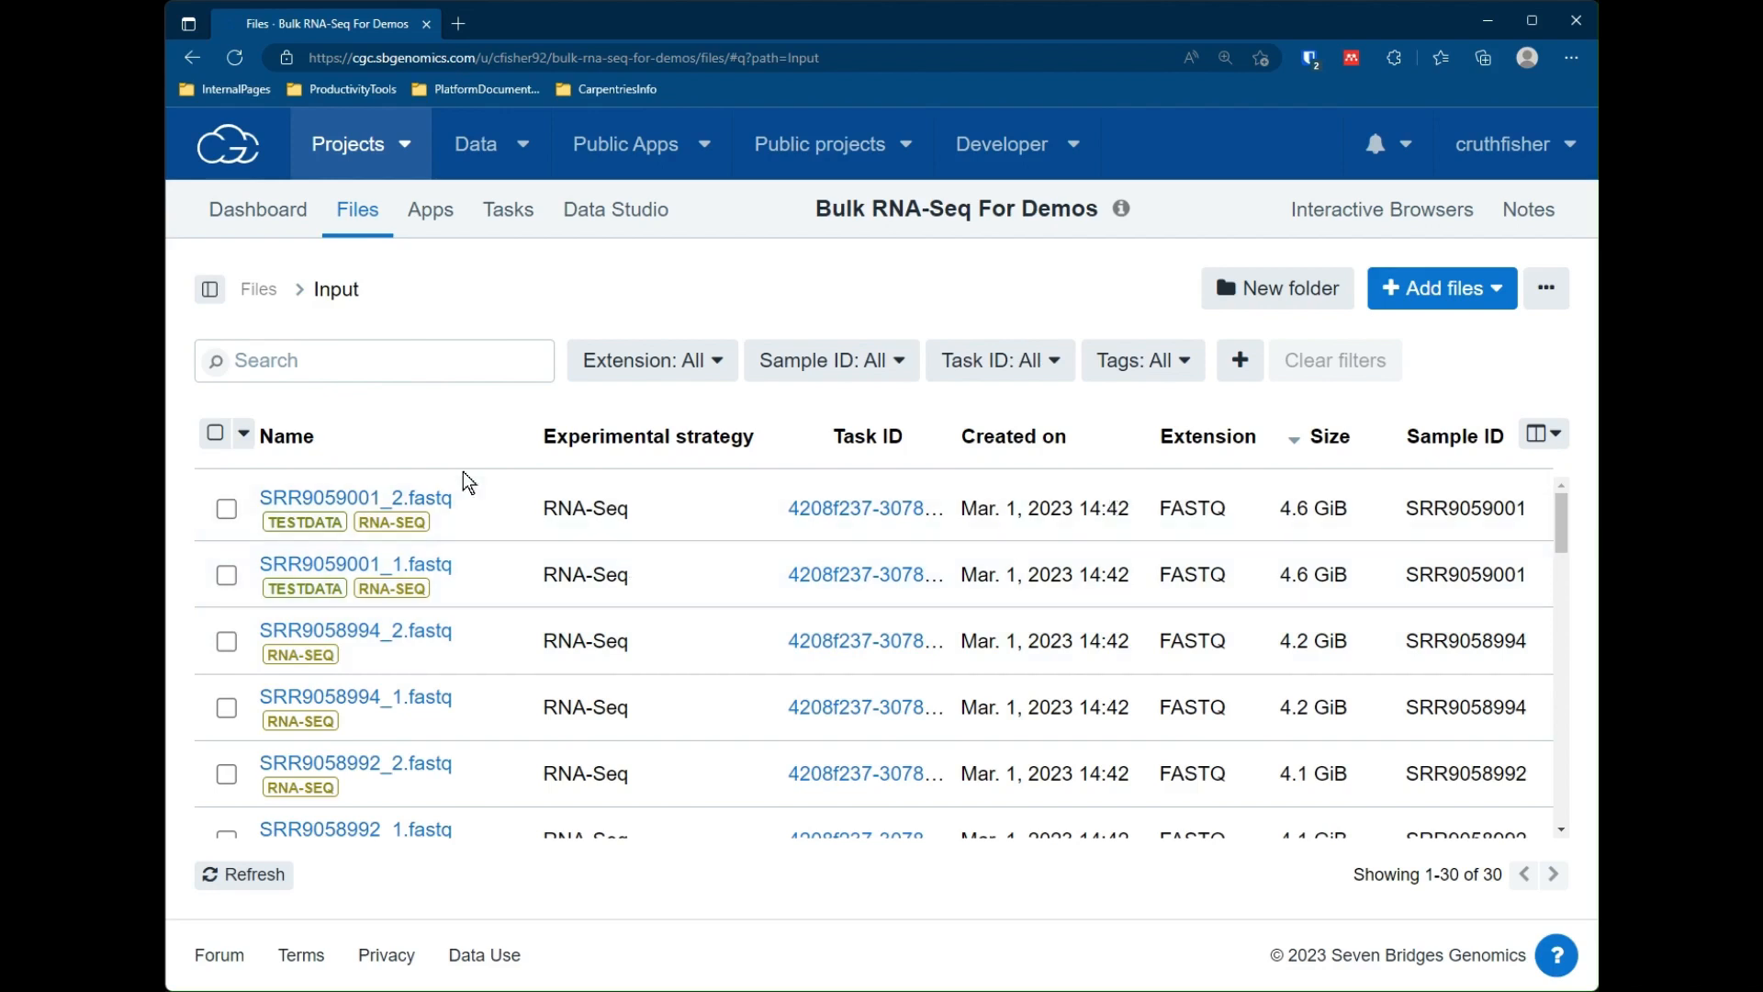
click(1559, 449)
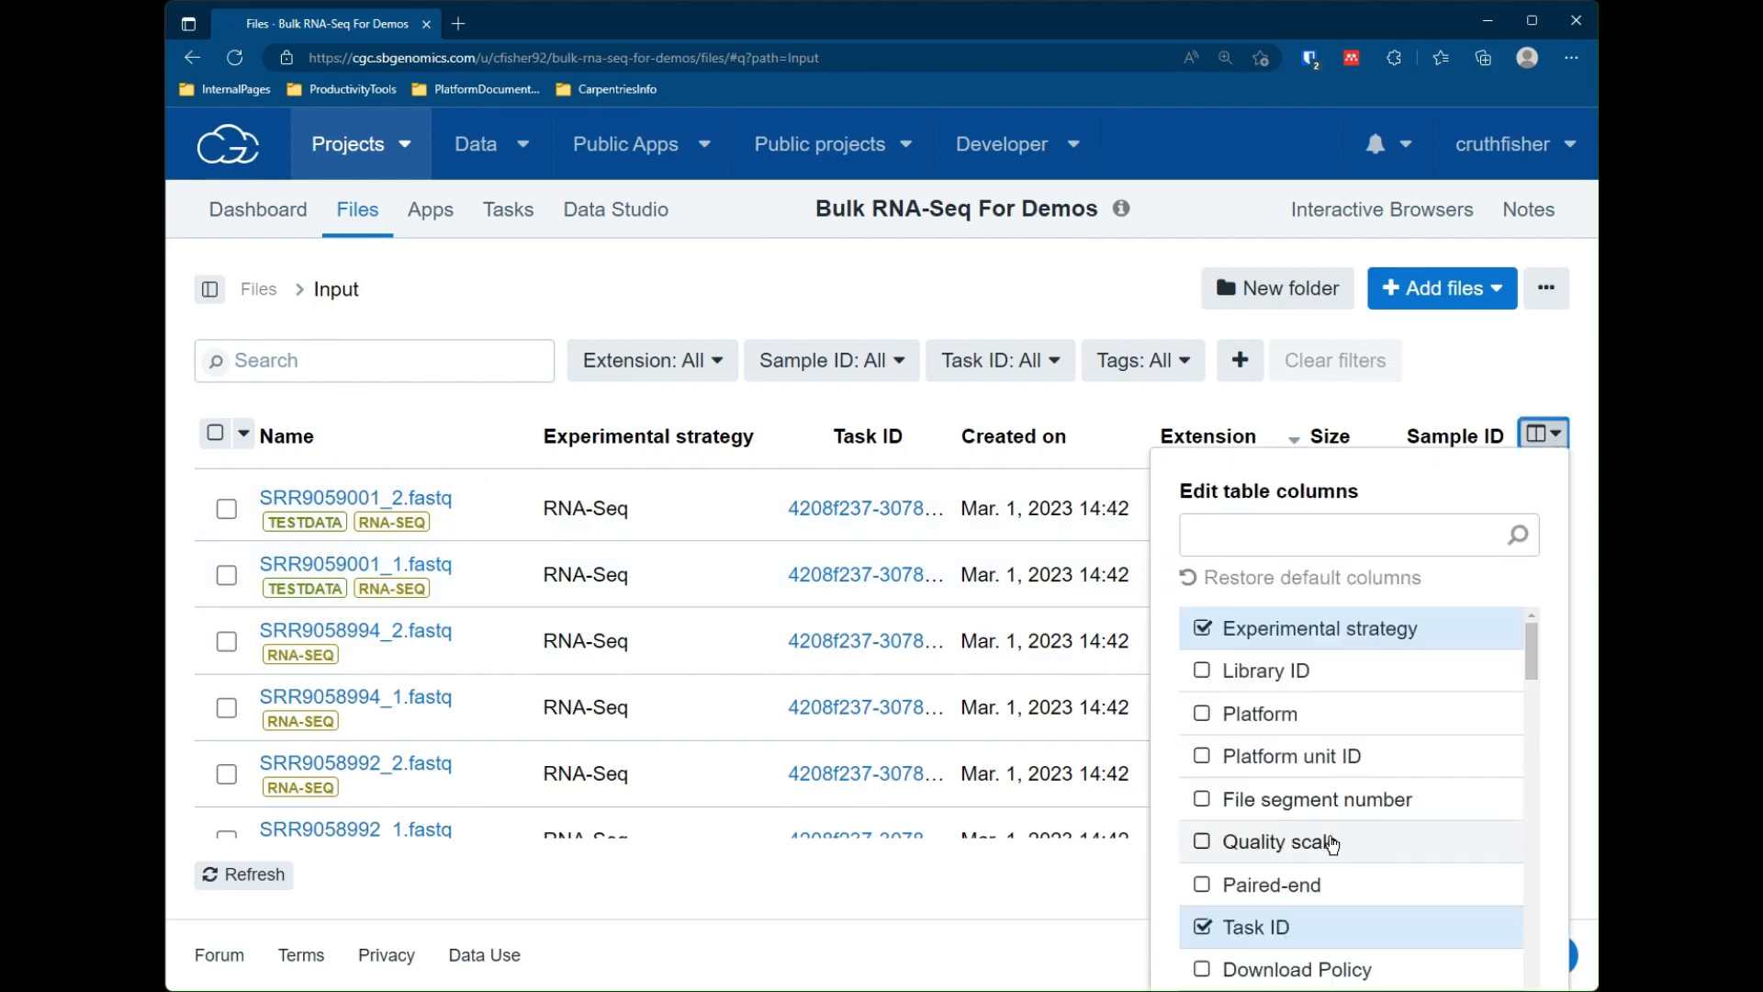
click(1203, 884)
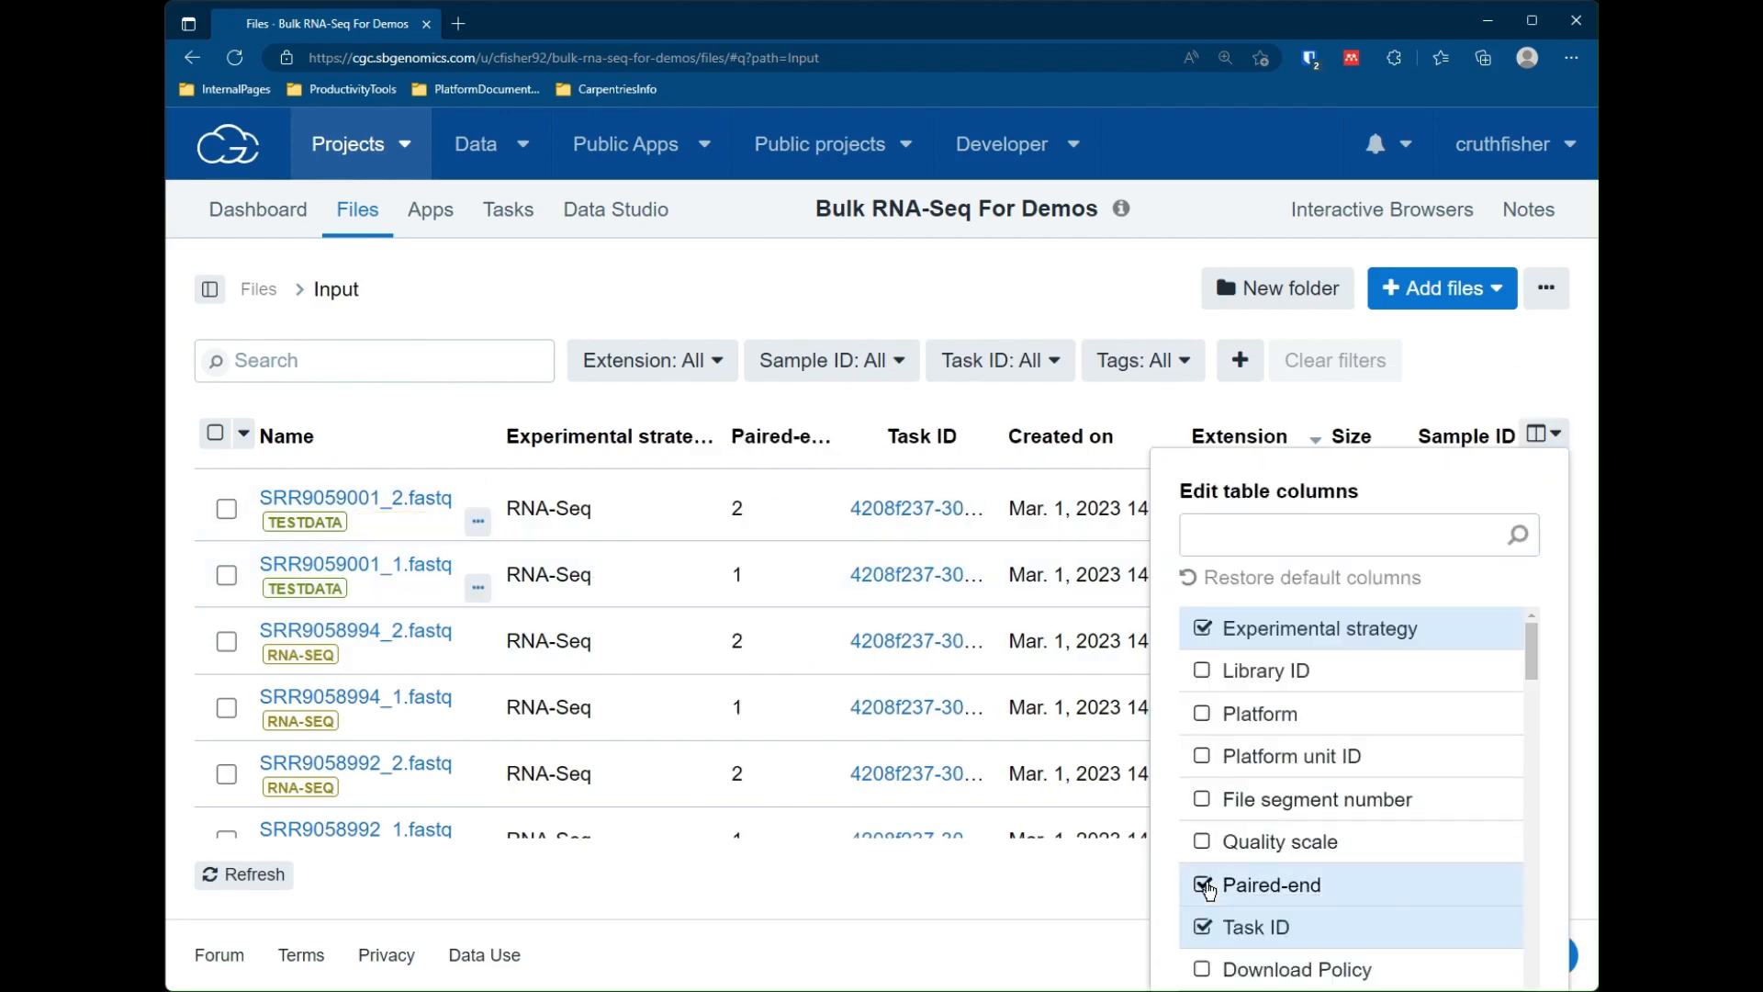
click(934, 902)
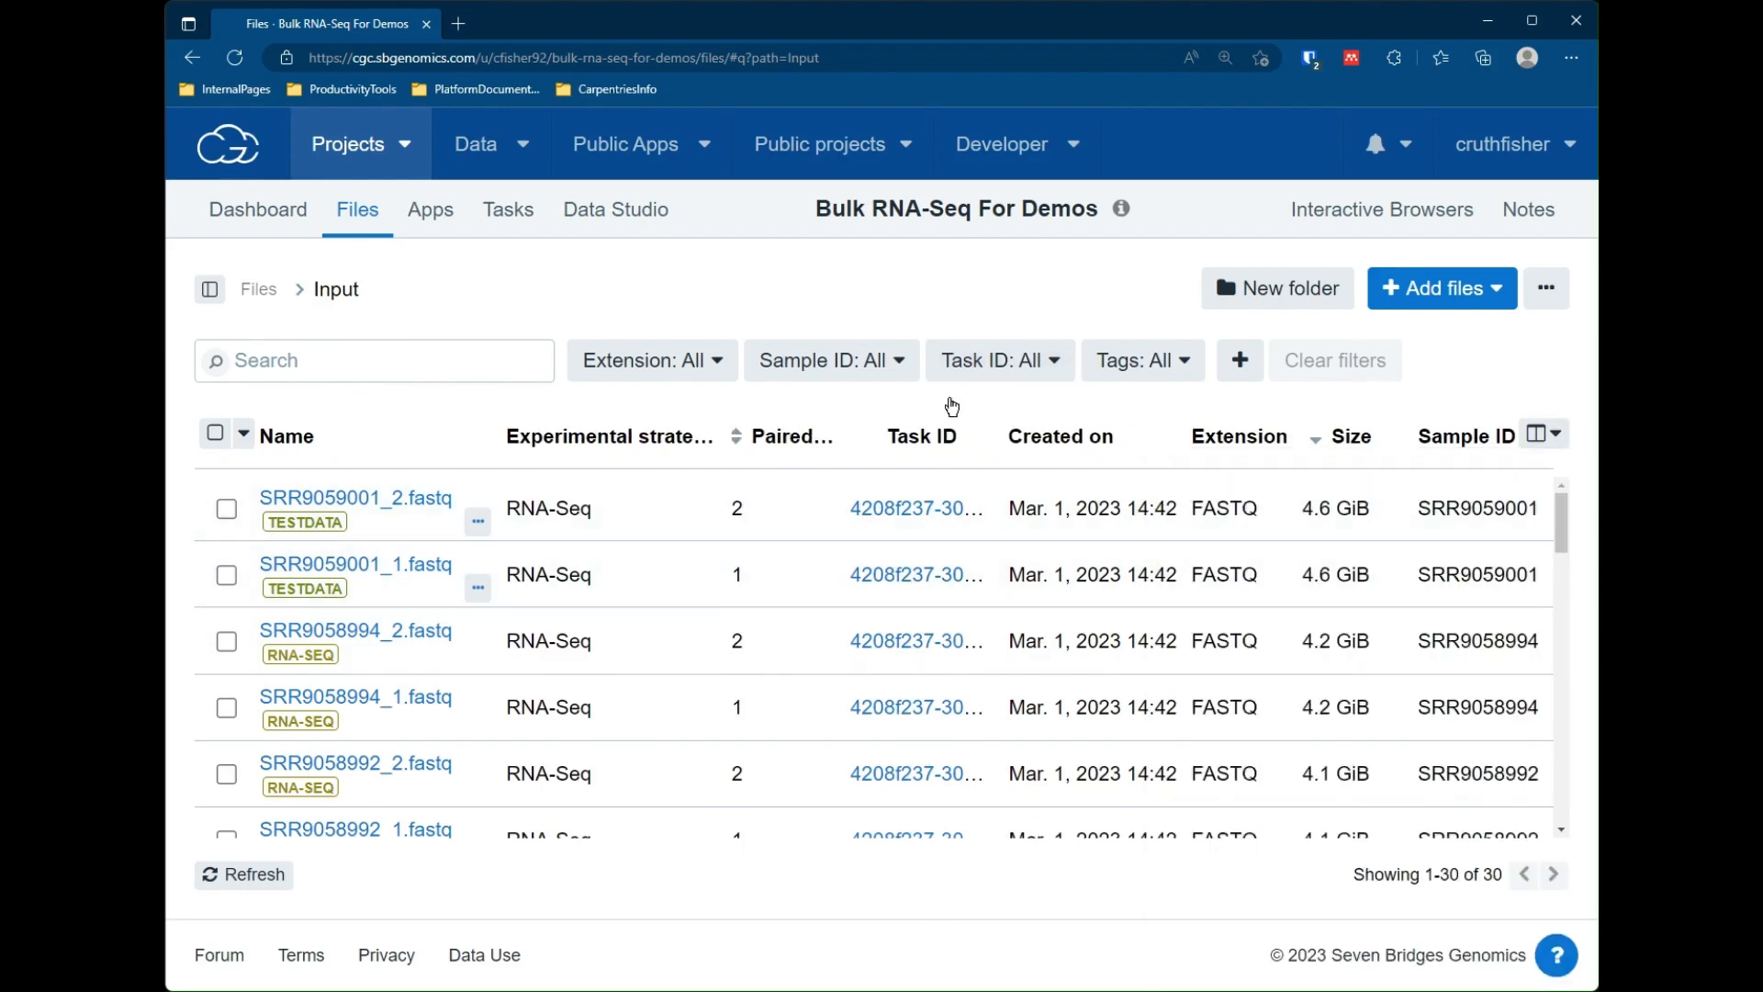
Add a Paired-end filter to the Input folder's file list and set it to 2.
click(1241, 361)
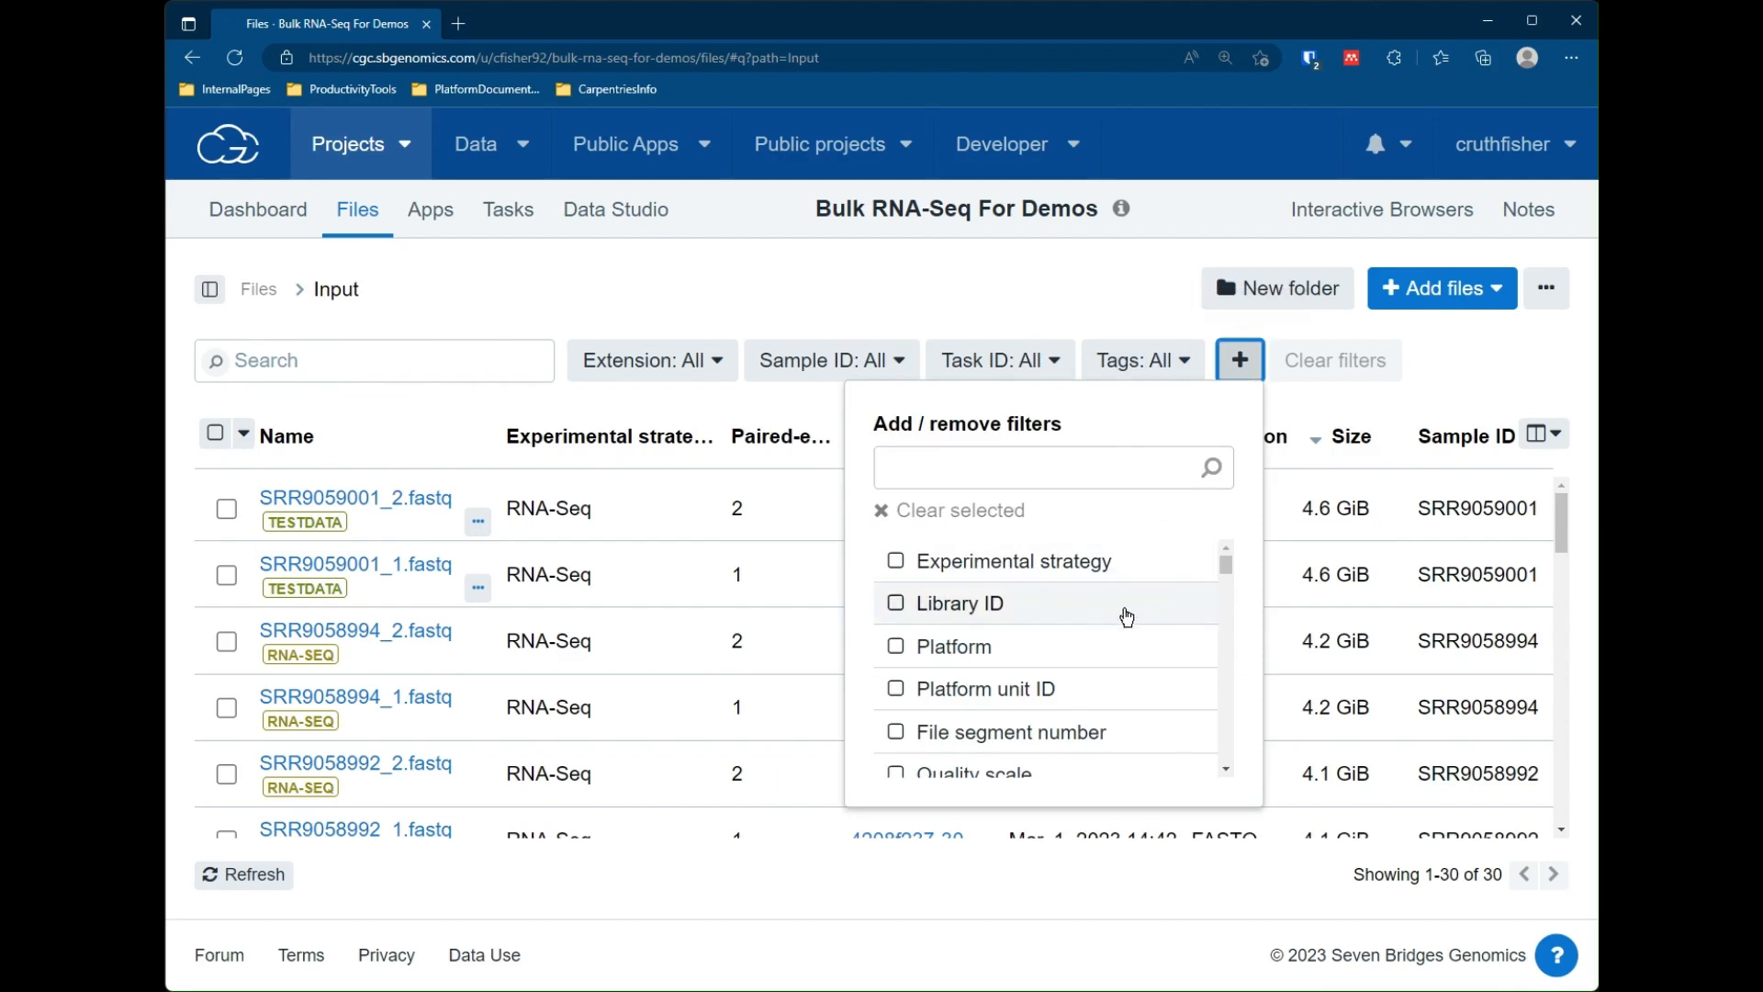
scroll(1127, 617, down, 5)
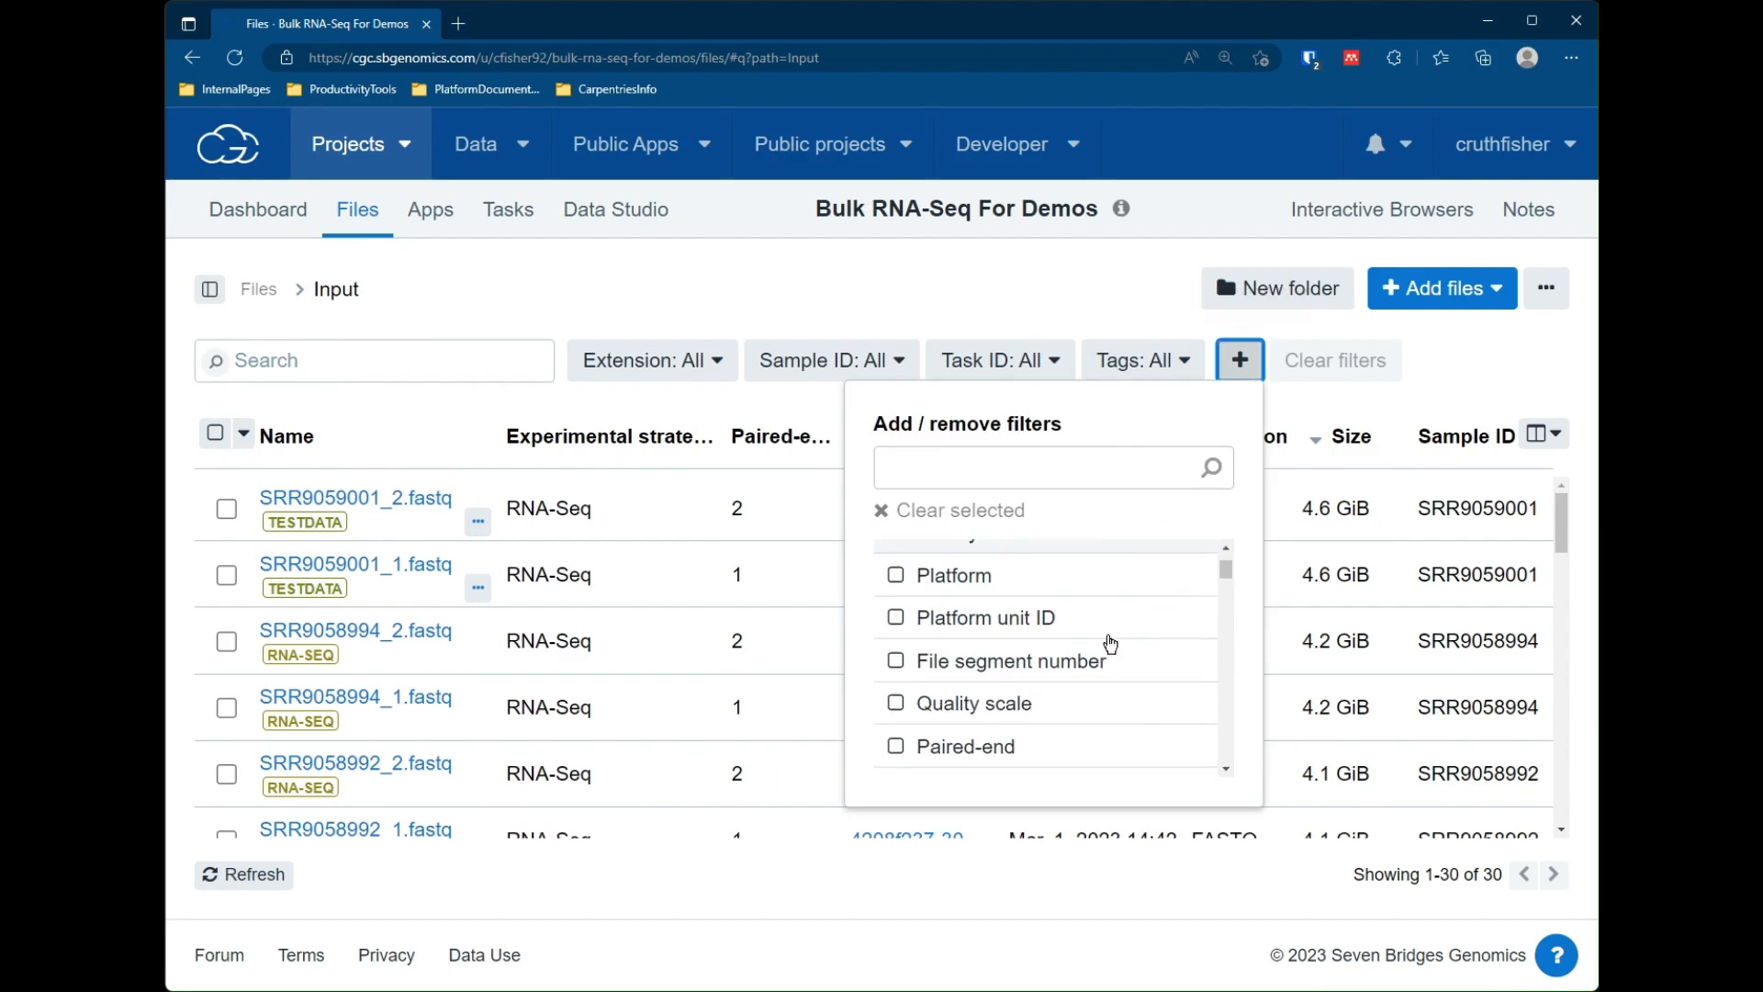
scroll(1084, 678, down, 8)
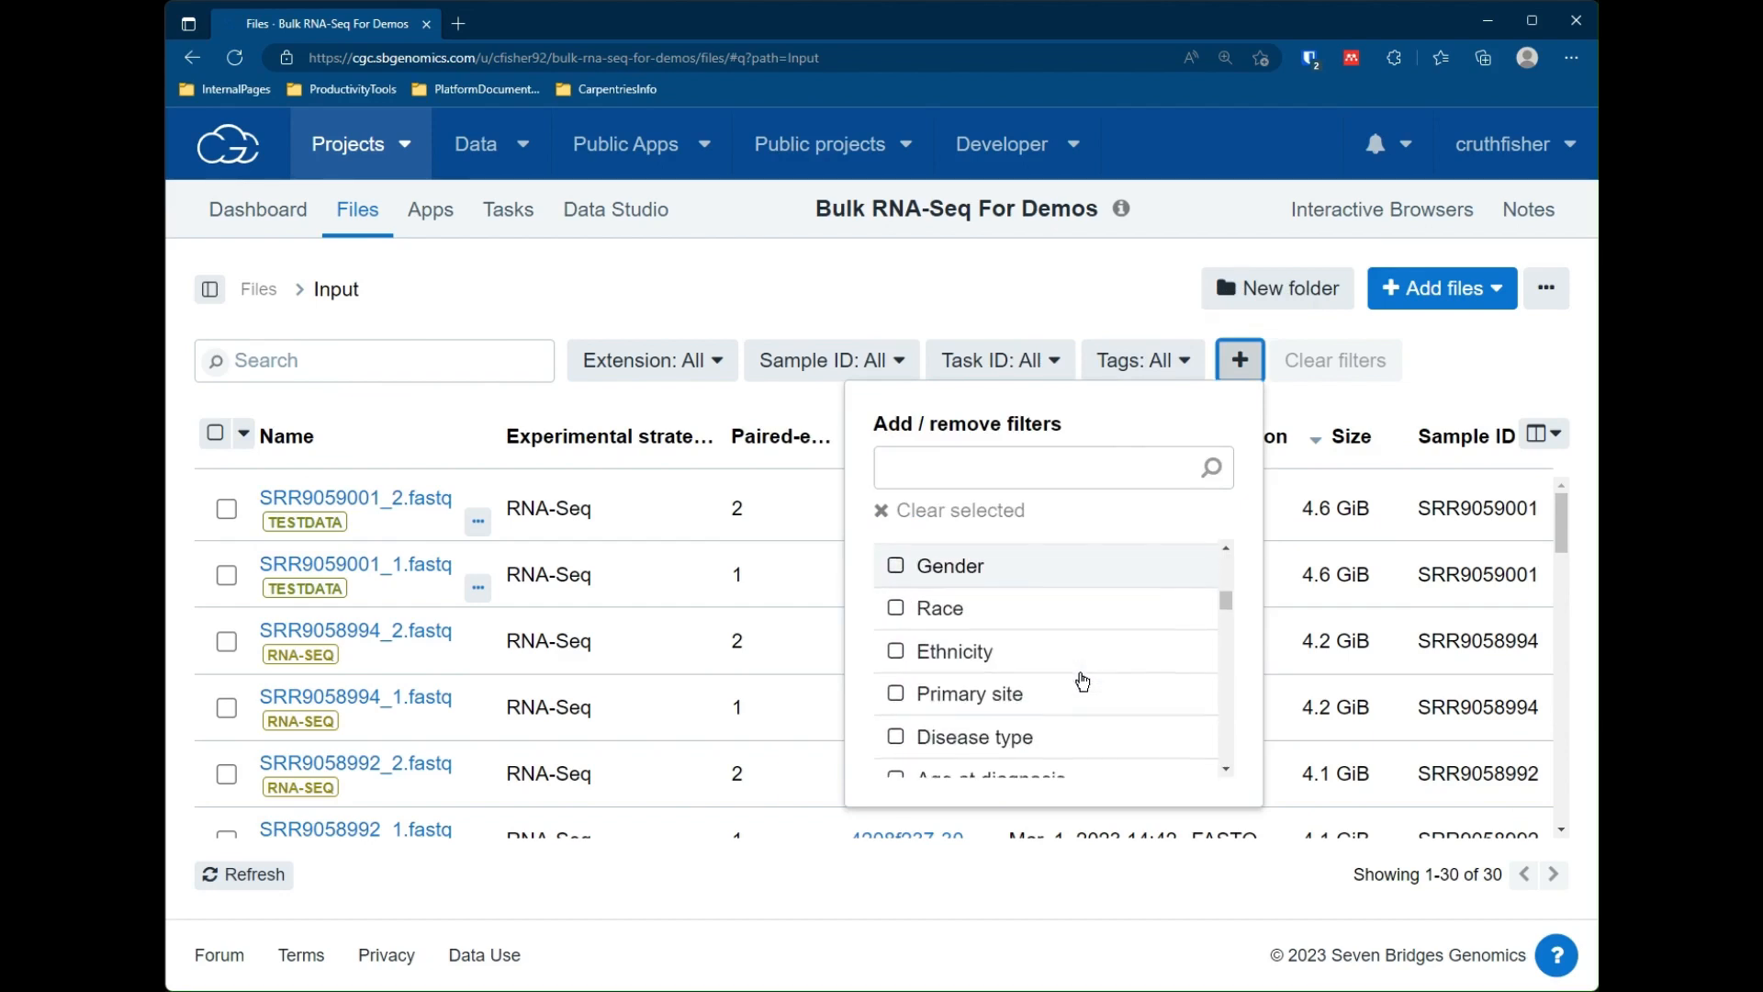
scroll(1075, 664, up, 3)
scroll(1075, 664, up, 5)
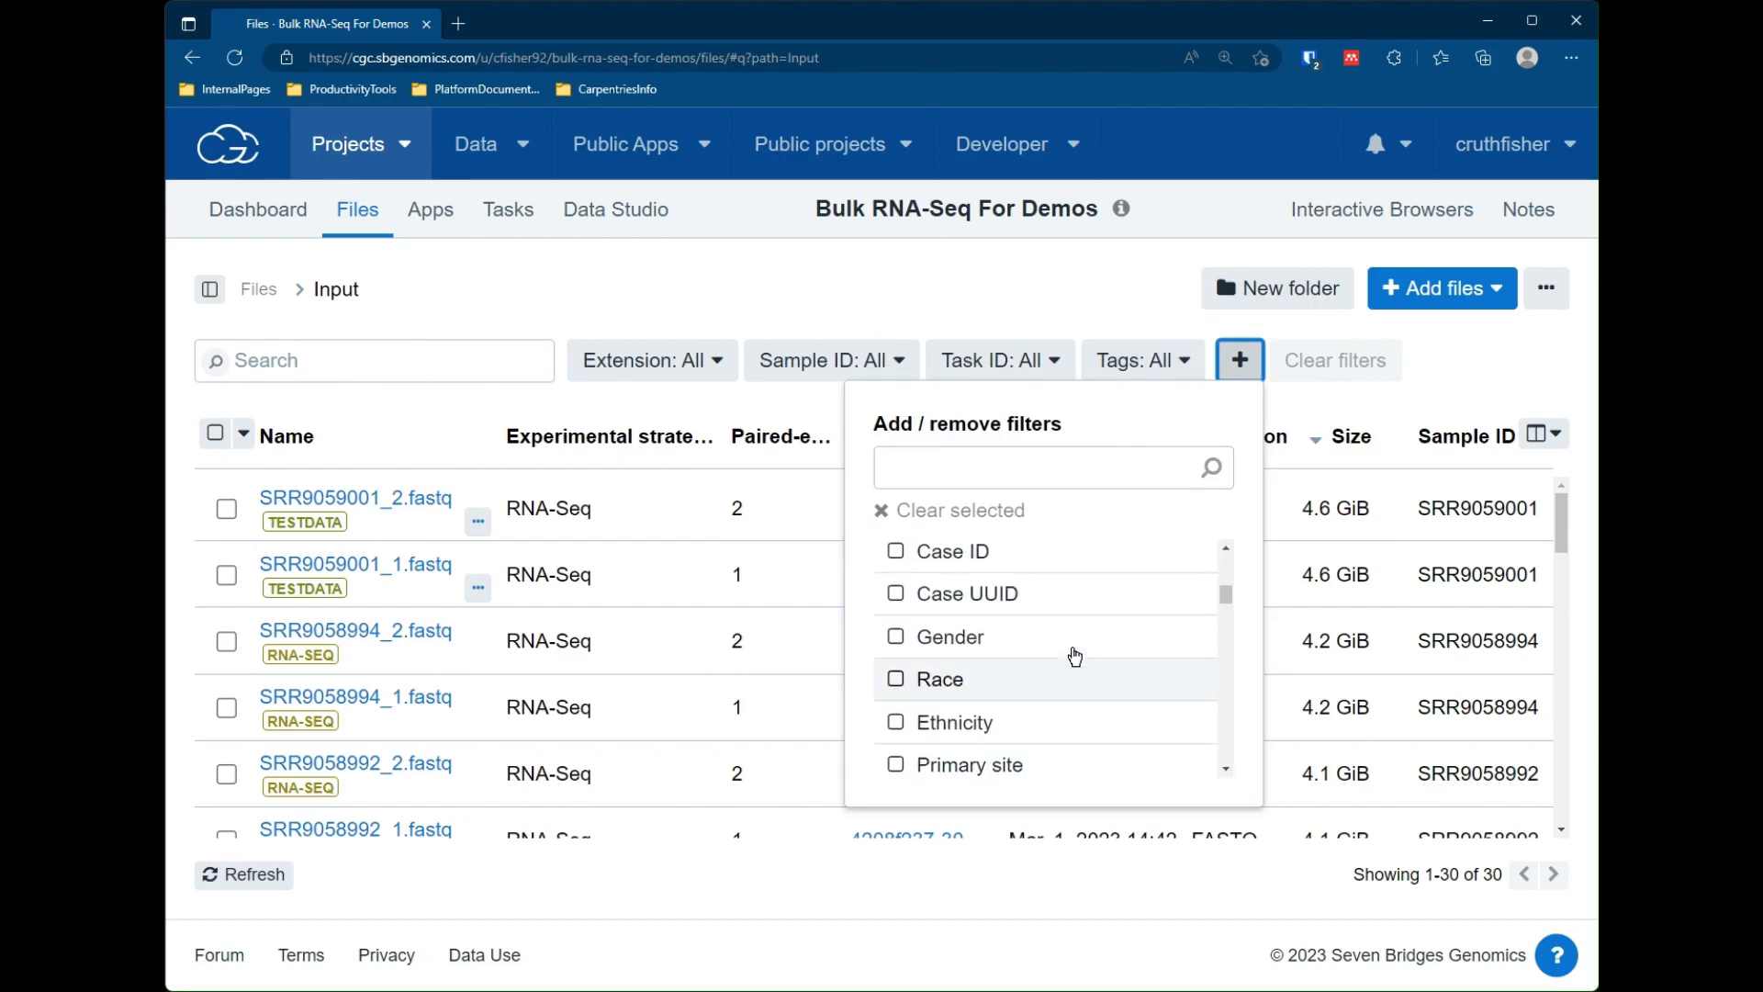
click(905, 676)
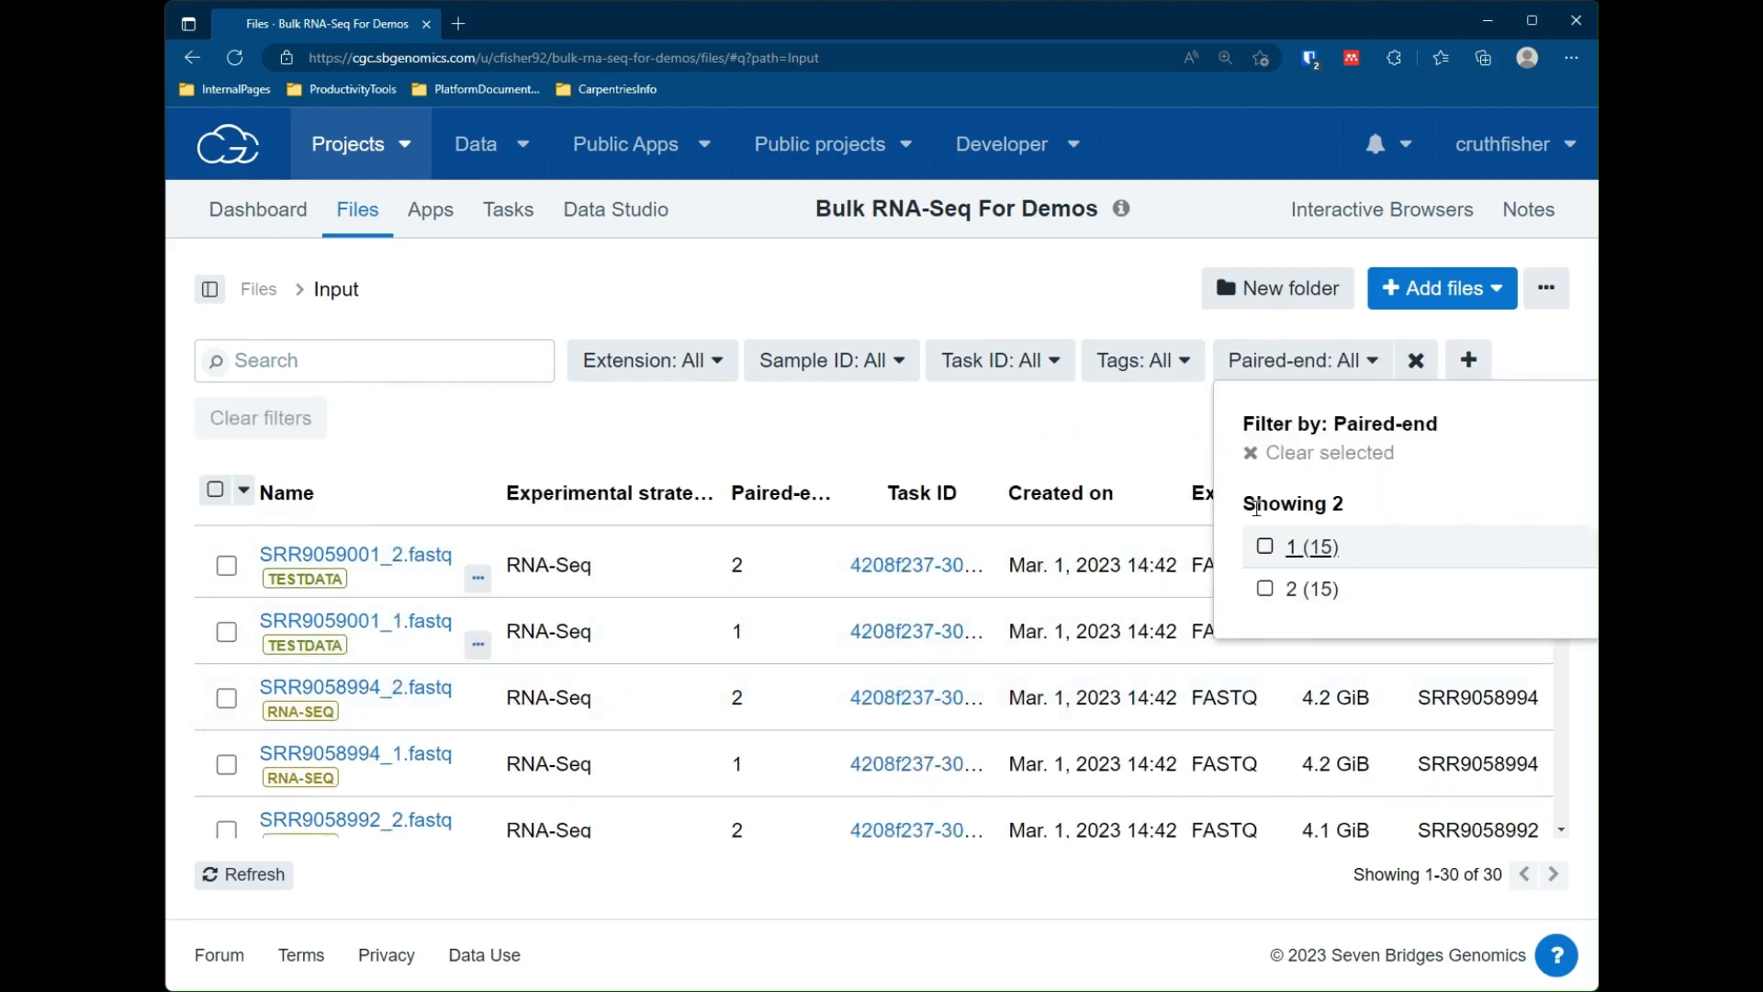
click(1265, 589)
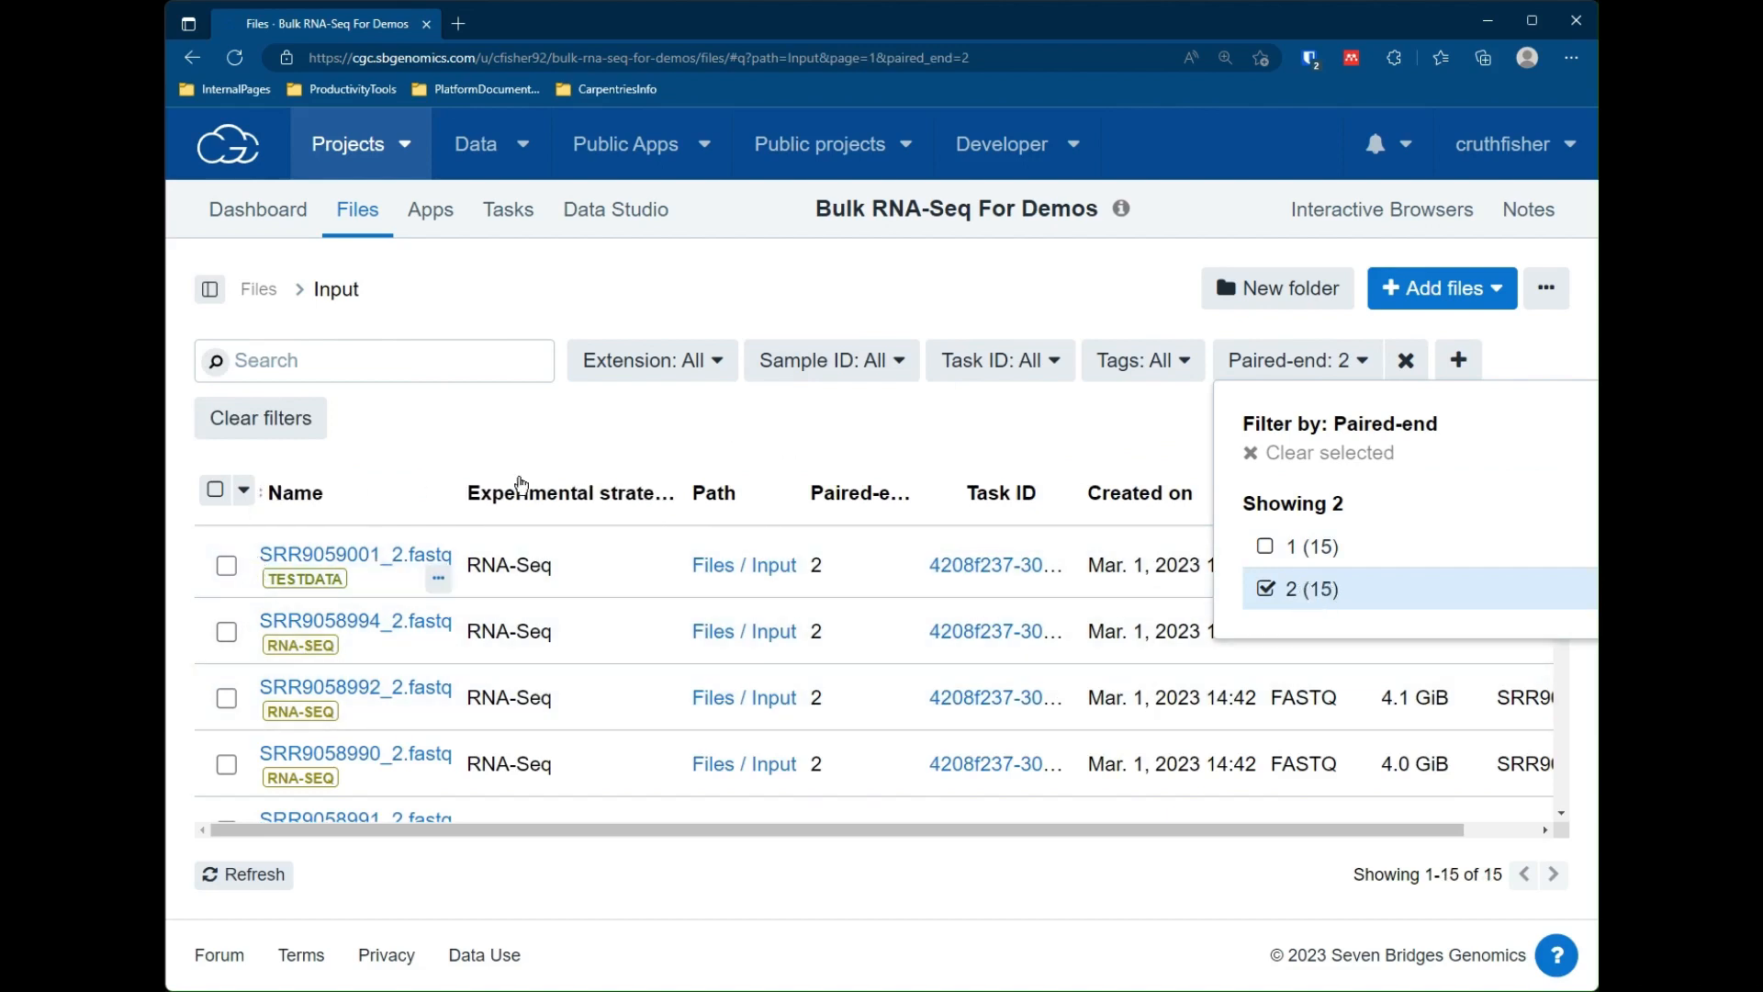
click(428, 428)
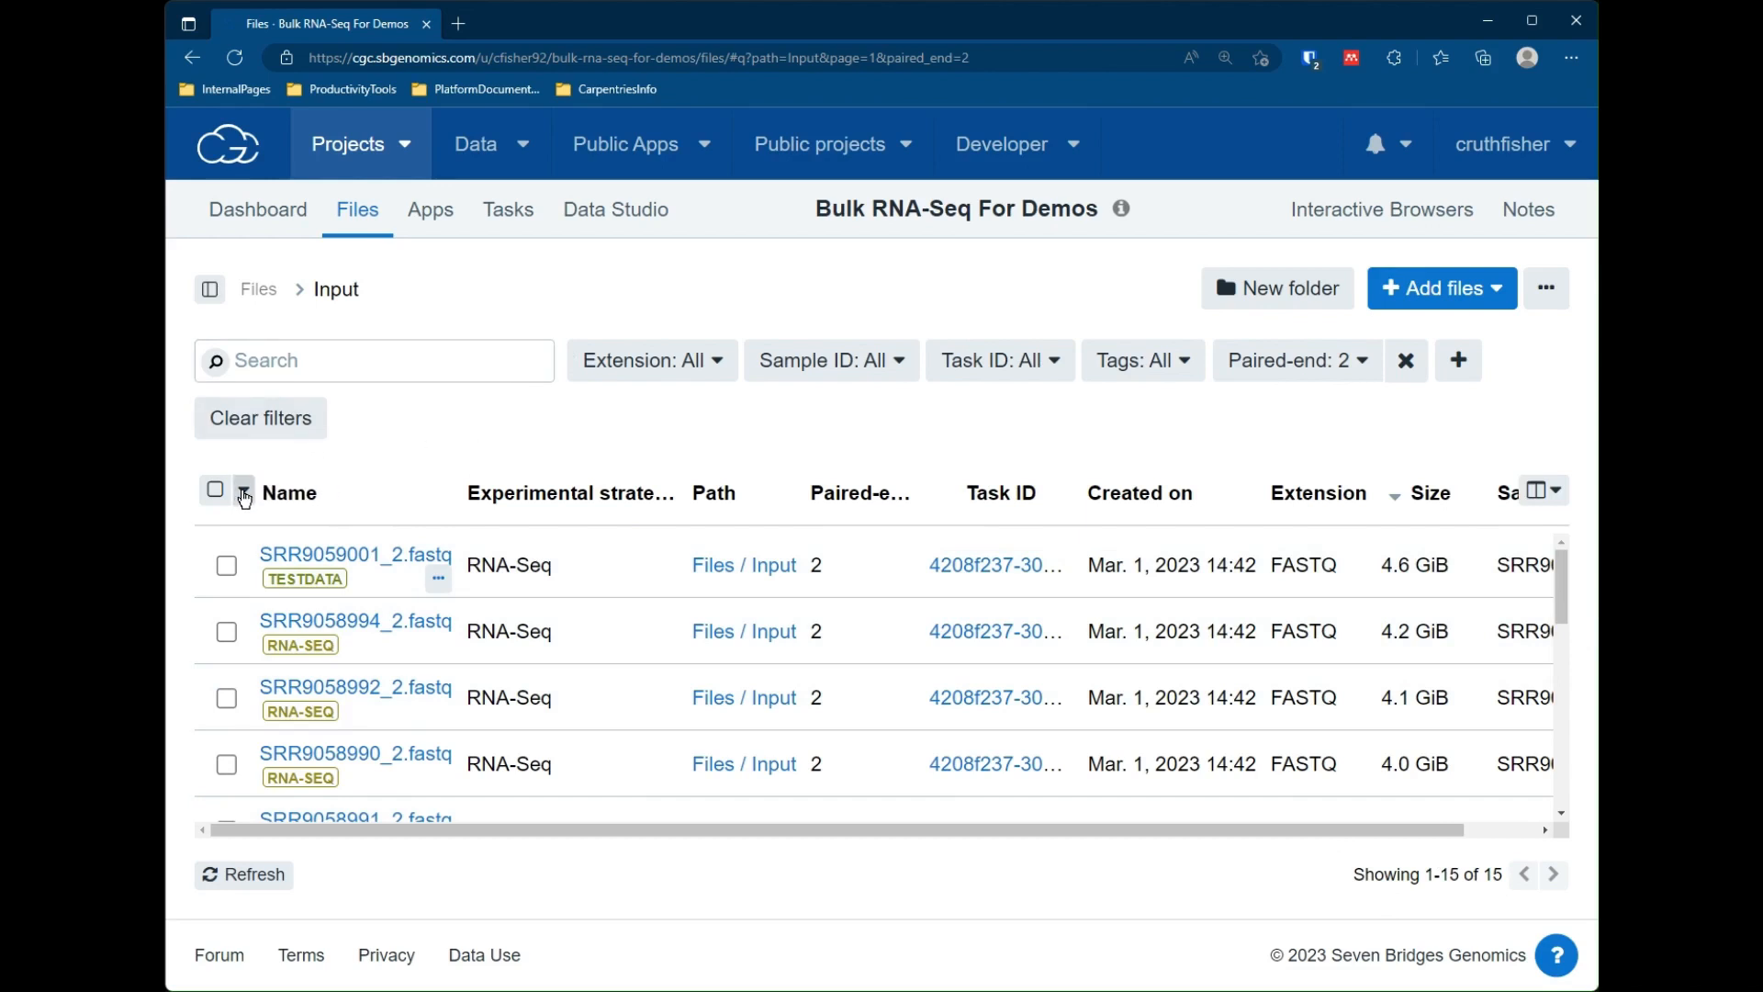
Set up copying all the filtered files to the Bulk RNA-Seq Demo 2 project, creating a destination folder named "Input" there.
click(214, 490)
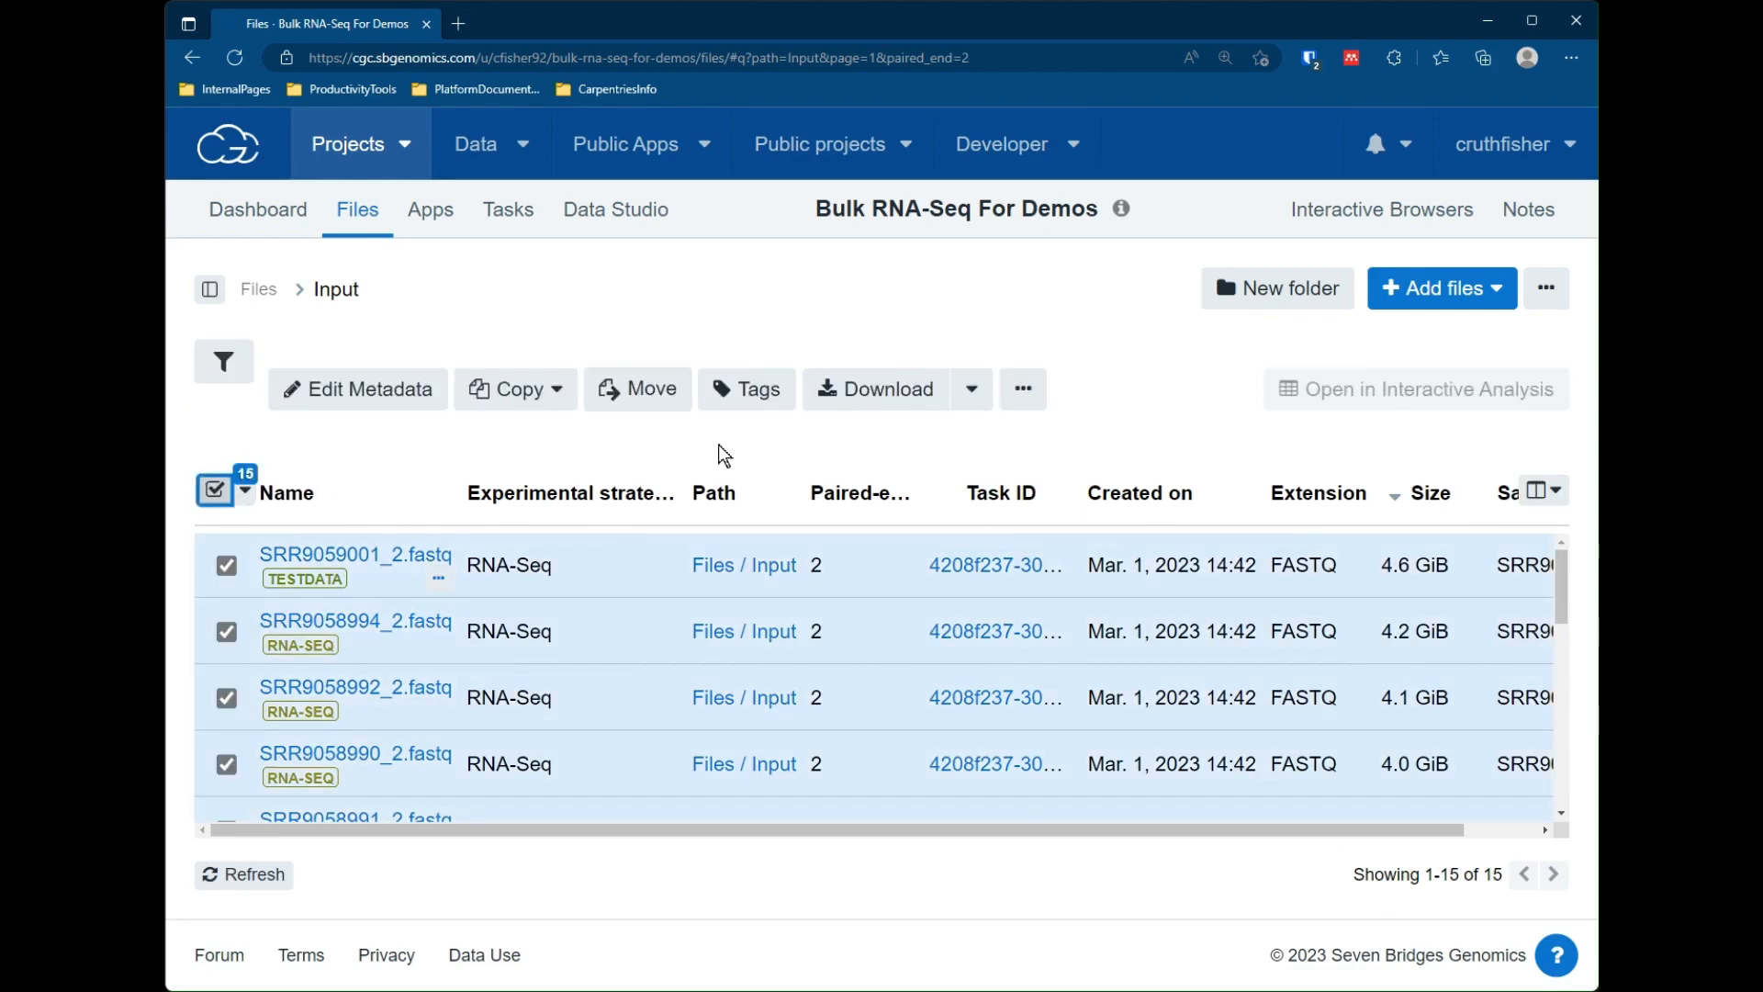
click(569, 392)
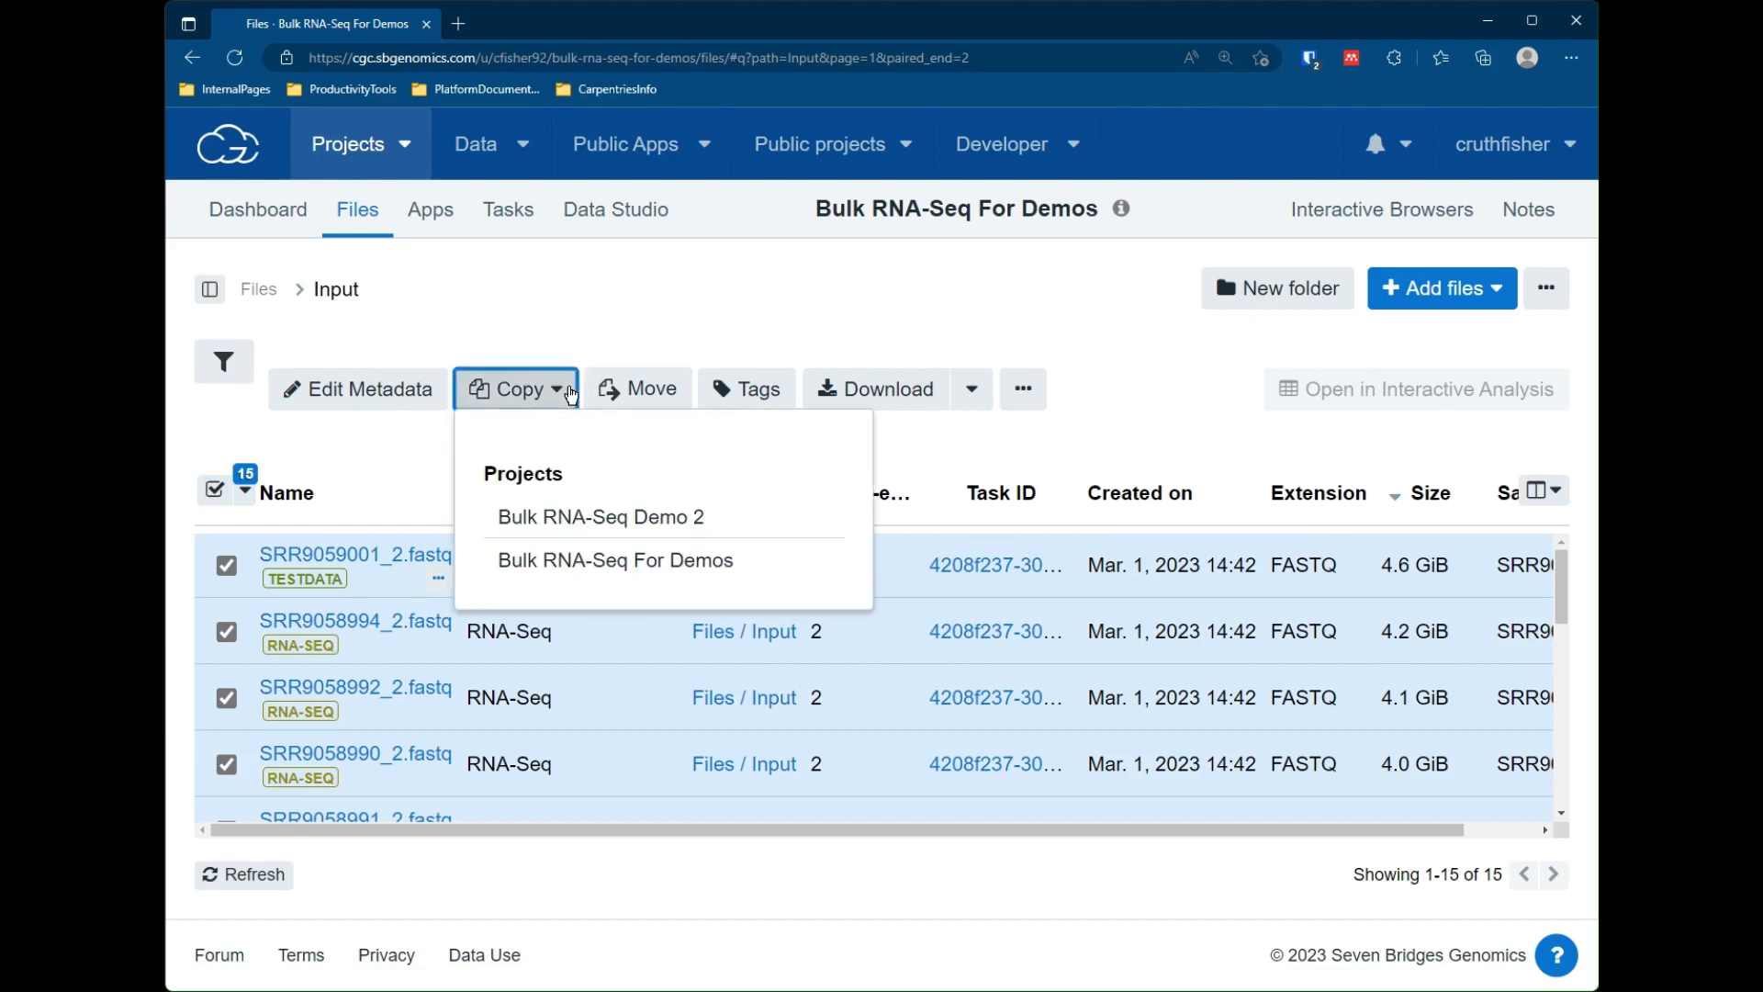
click(566, 521)
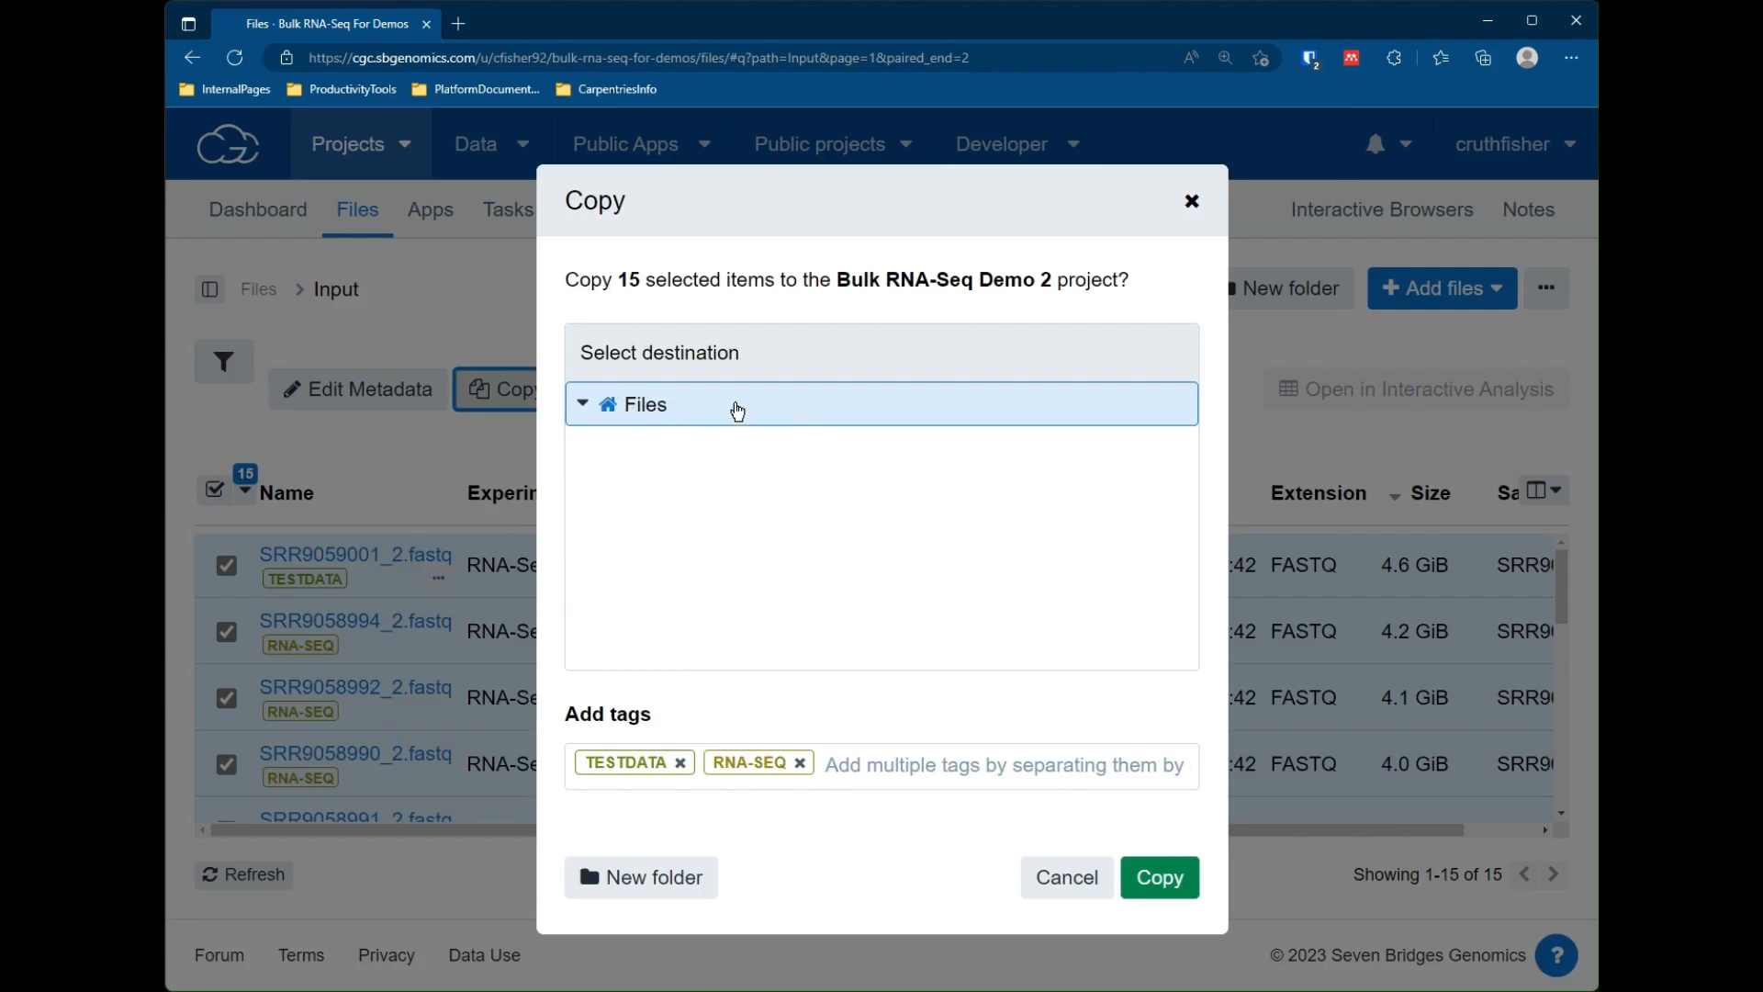
click(651, 880)
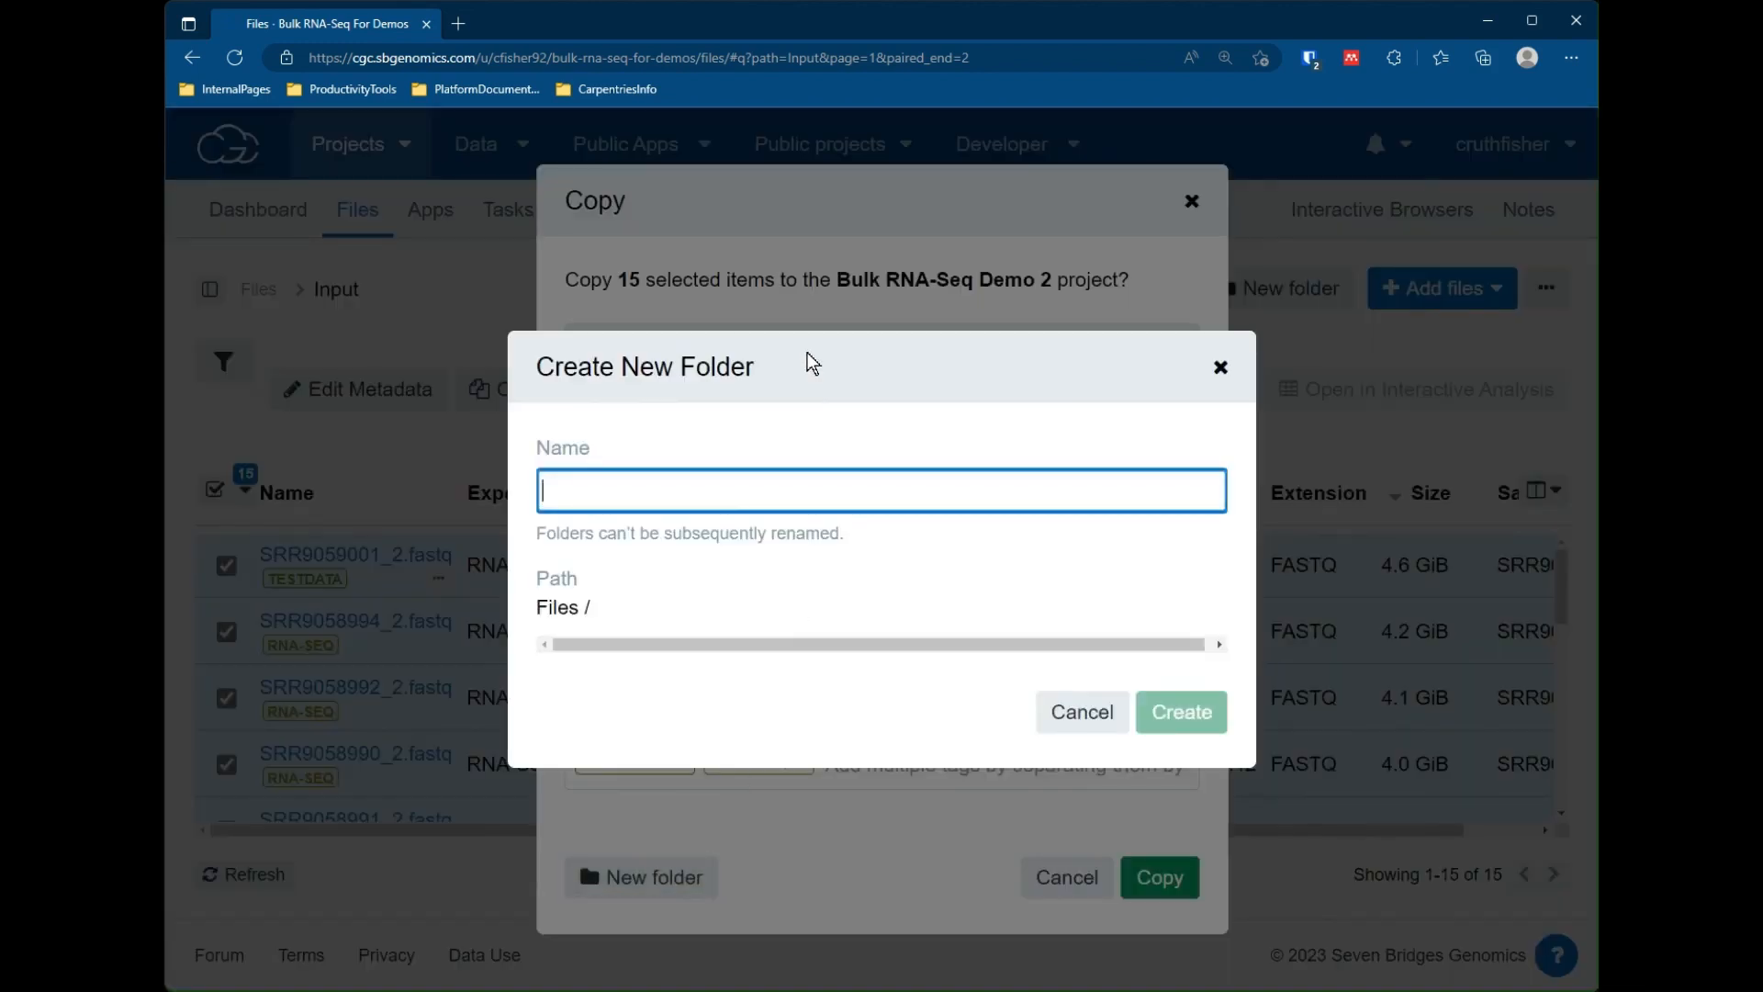
text(Input)
key(BackSpace)
key(BackSpace)
key(BackSpace)
key(BackSpace)
key(BackSpace)
text(Input)
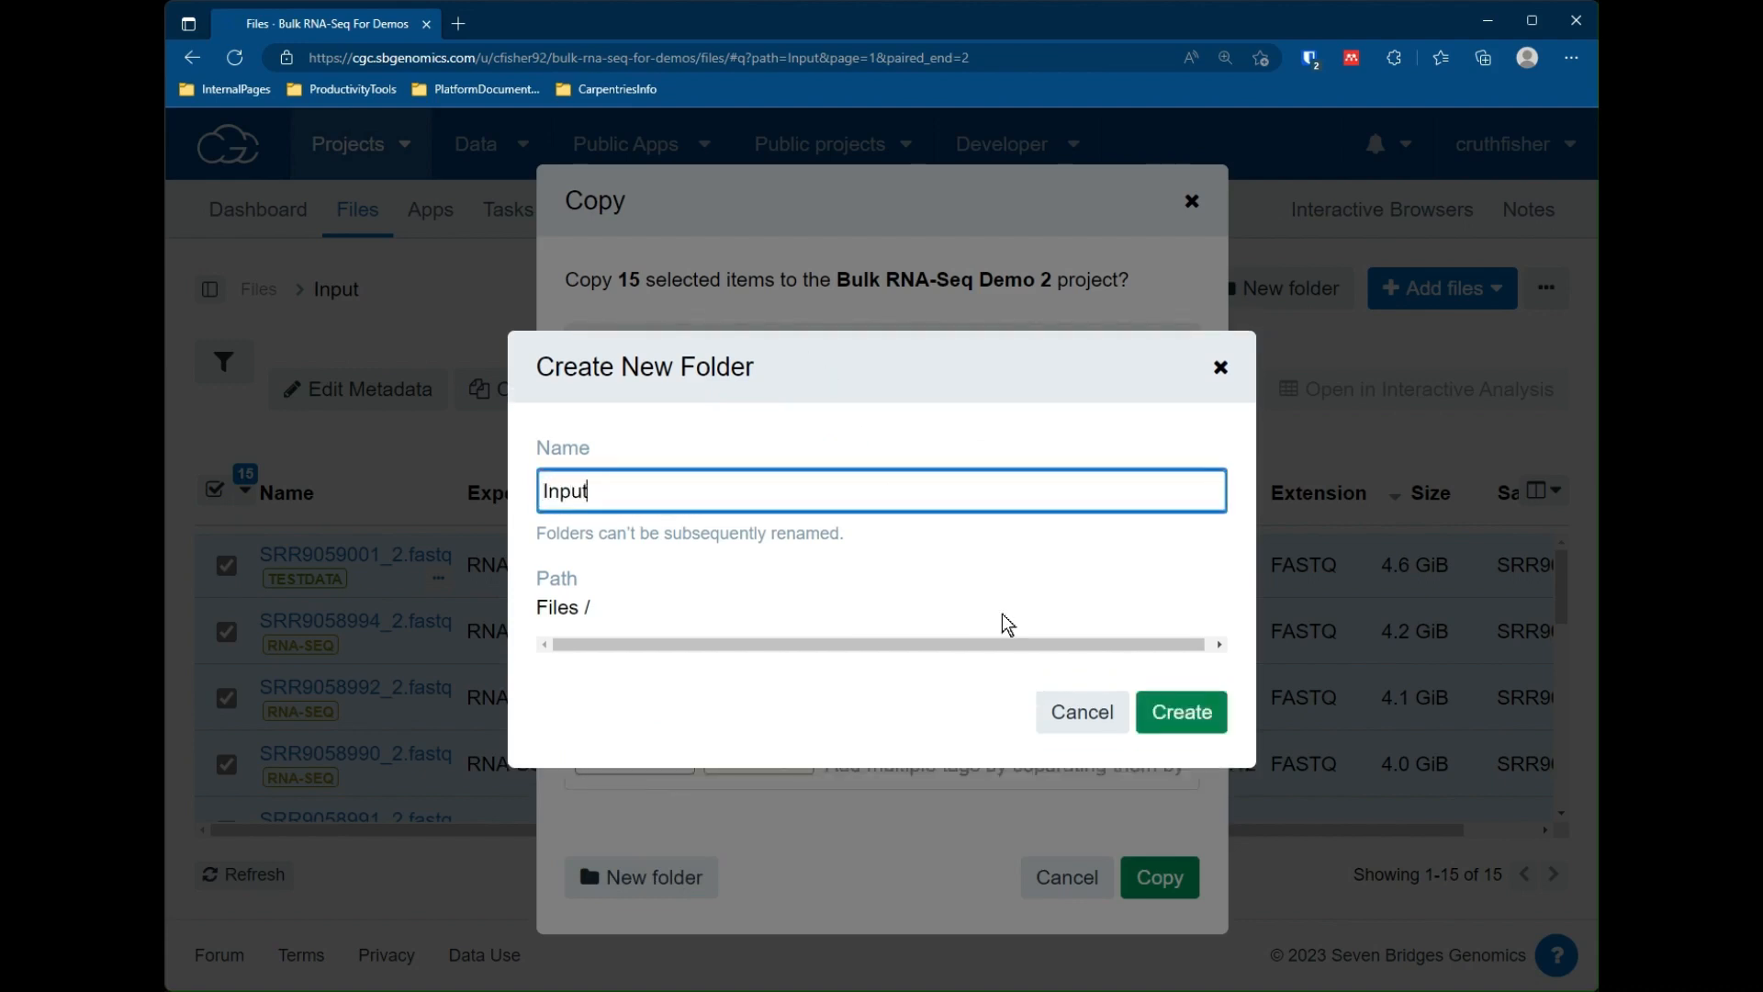
click(1169, 712)
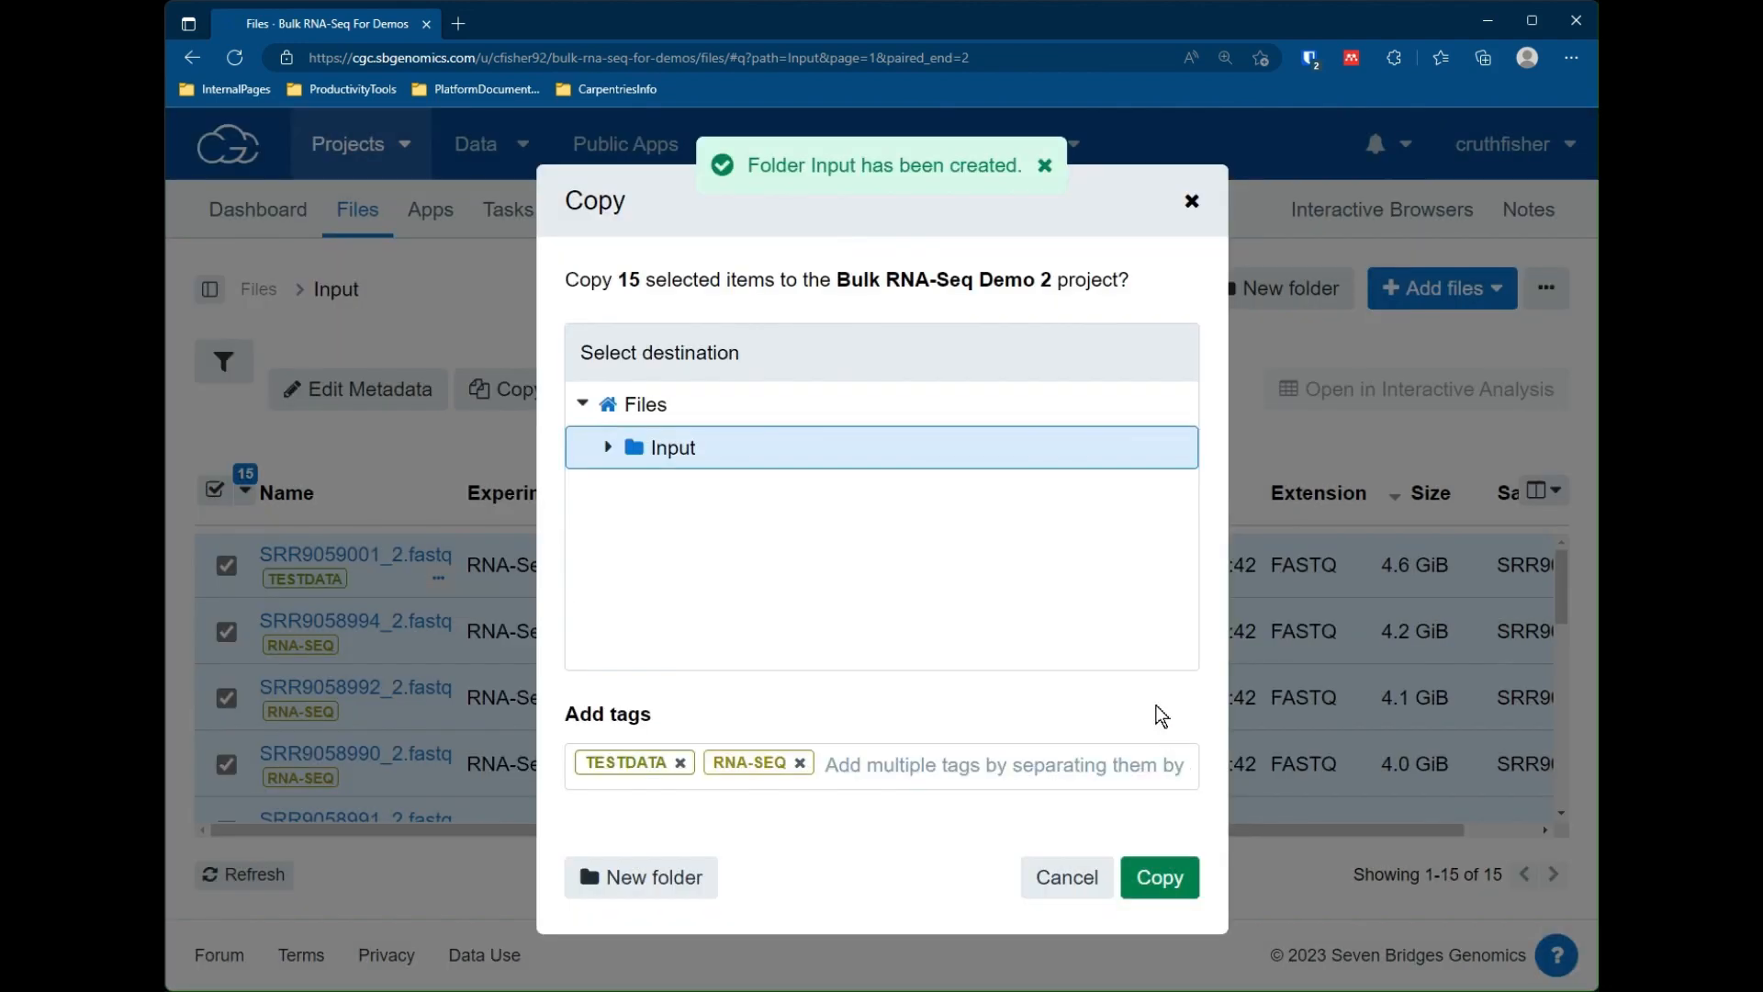
Remove the TESTDATA tag from the copy settings, add a new tag "input", and copy the files.
click(879, 766)
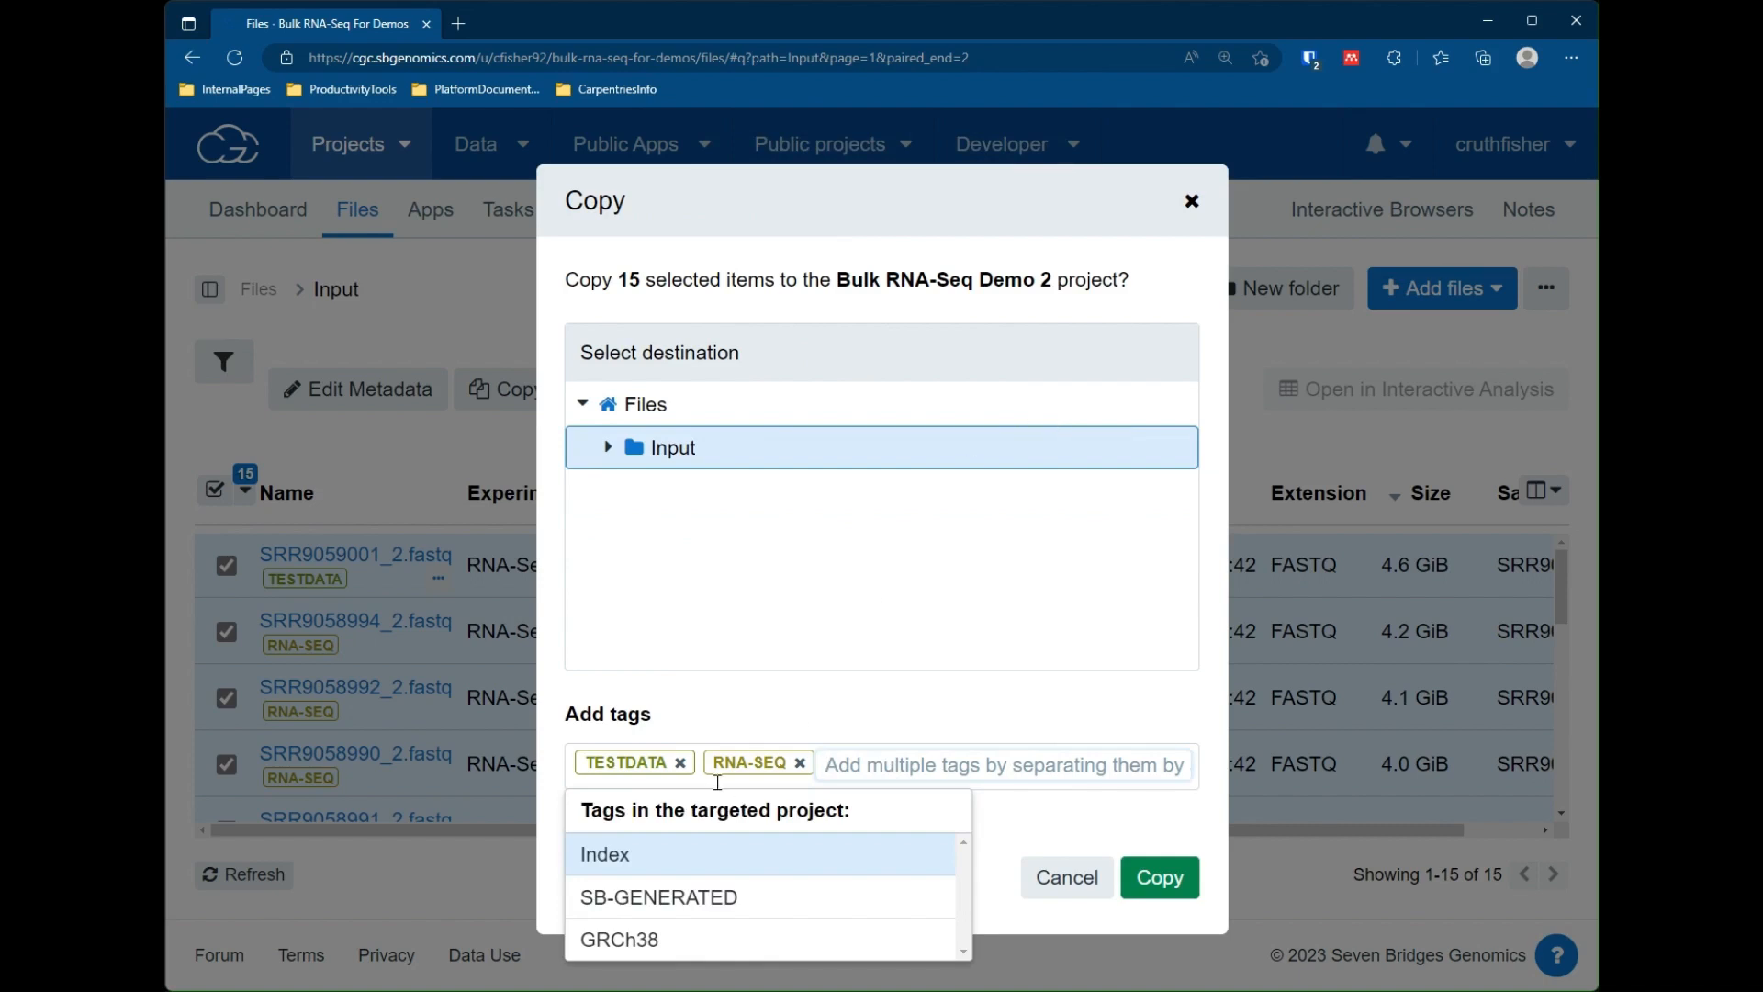
click(679, 762)
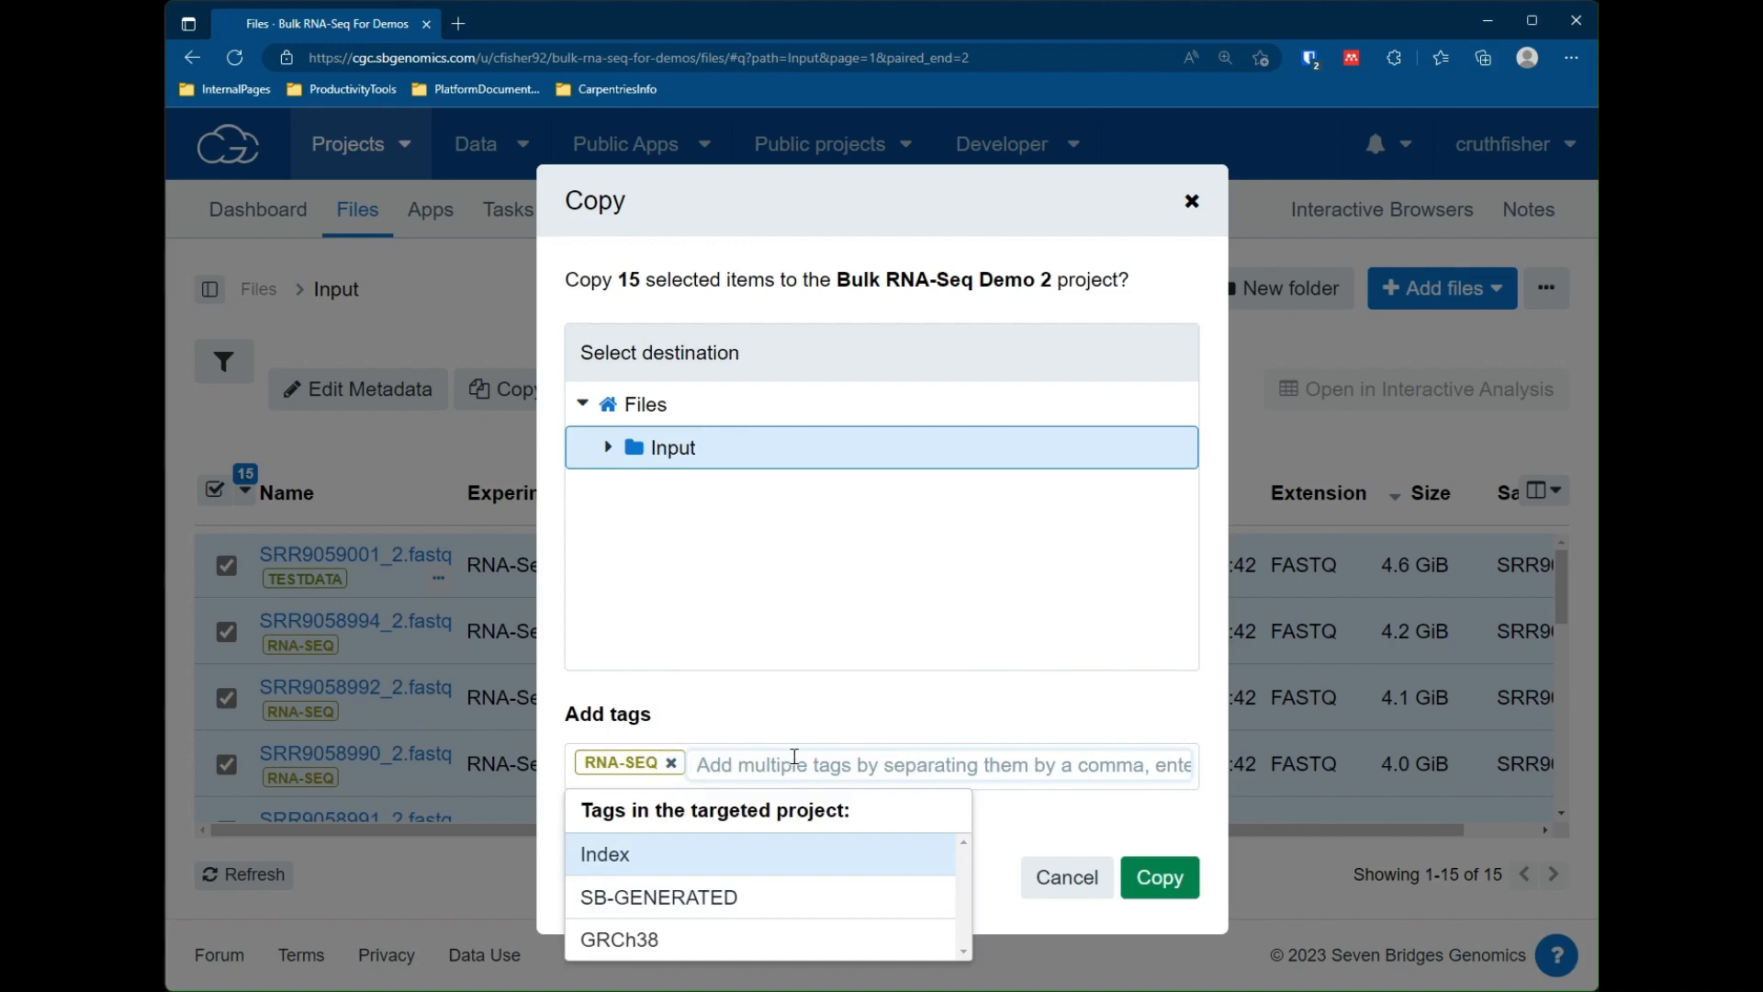
text(input)
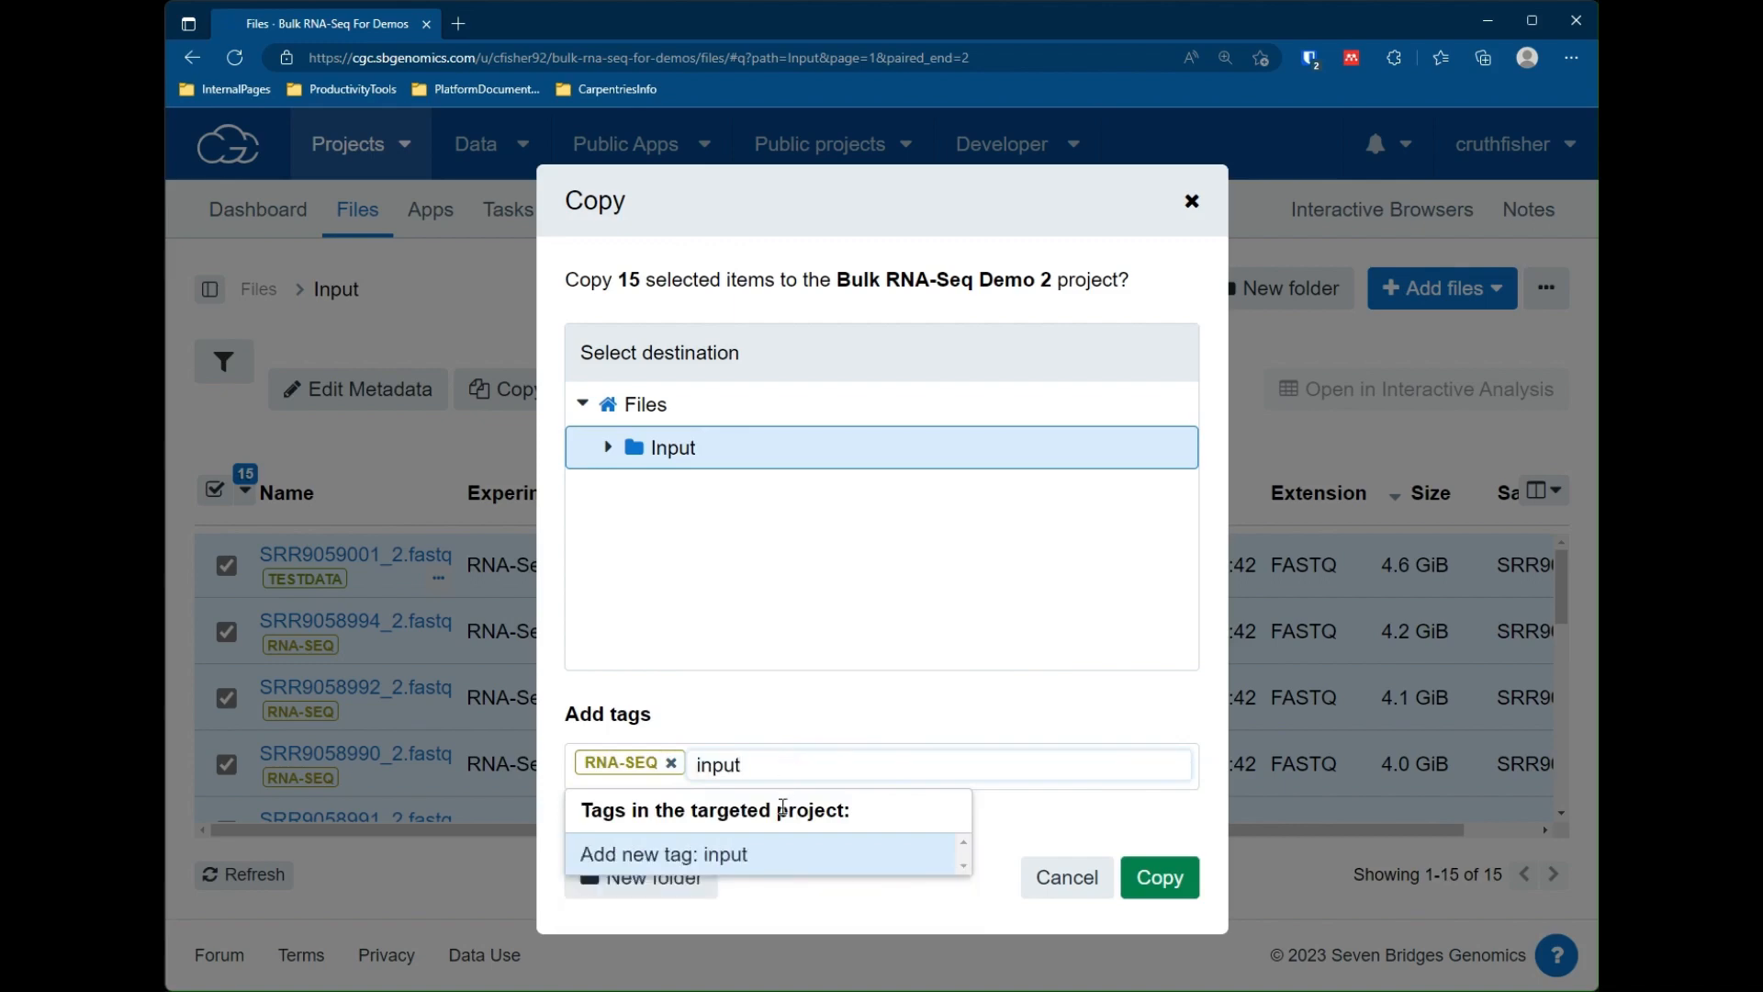
click(763, 854)
click(1160, 876)
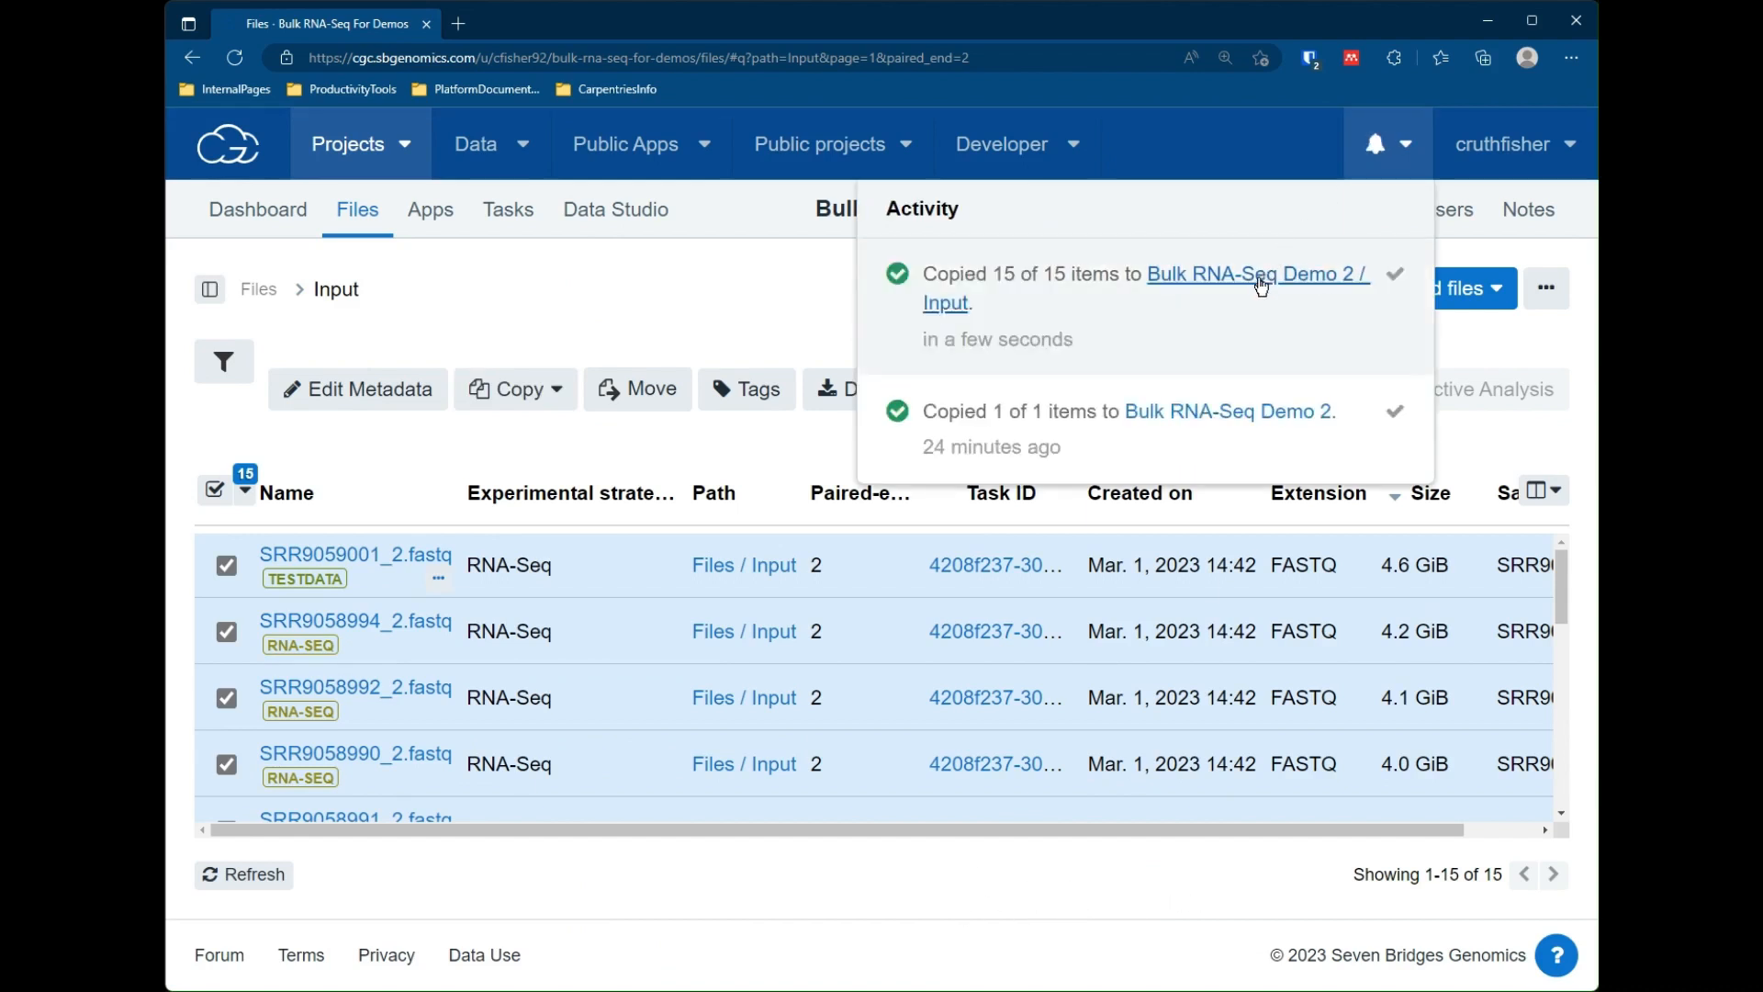
Switch to the Bulk RNA-Seq Demo 2 project and open the Input folder in its files.
click(358, 151)
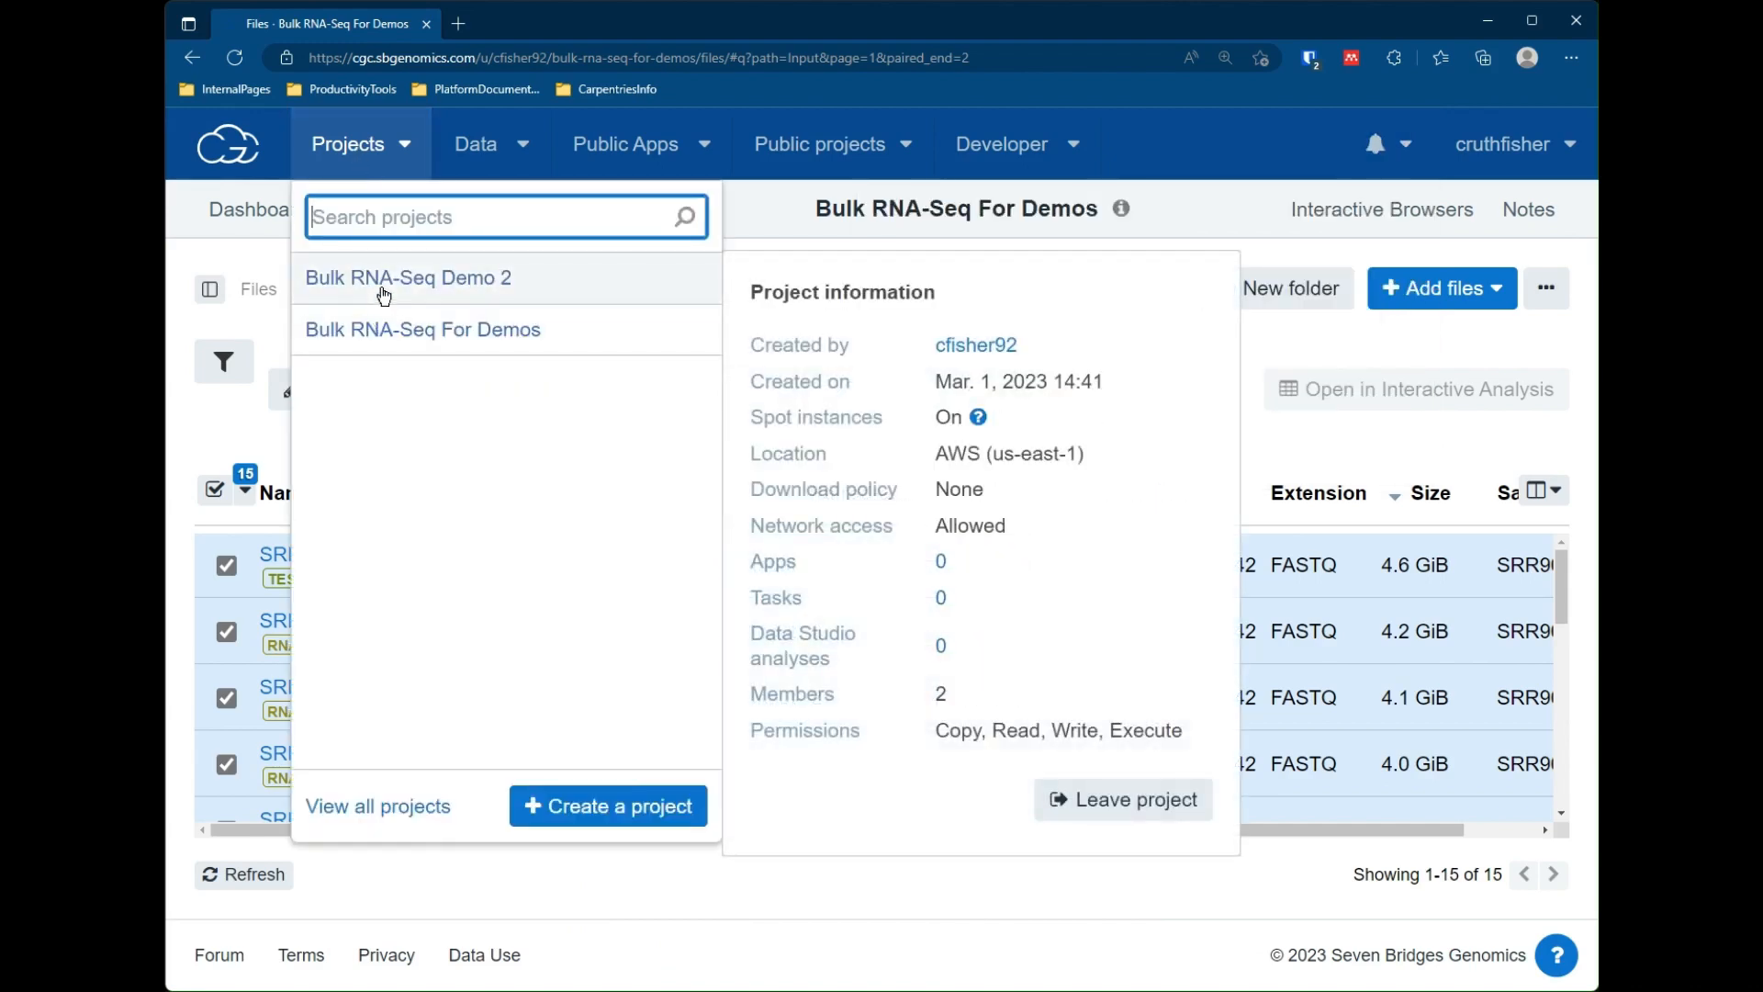
click(384, 292)
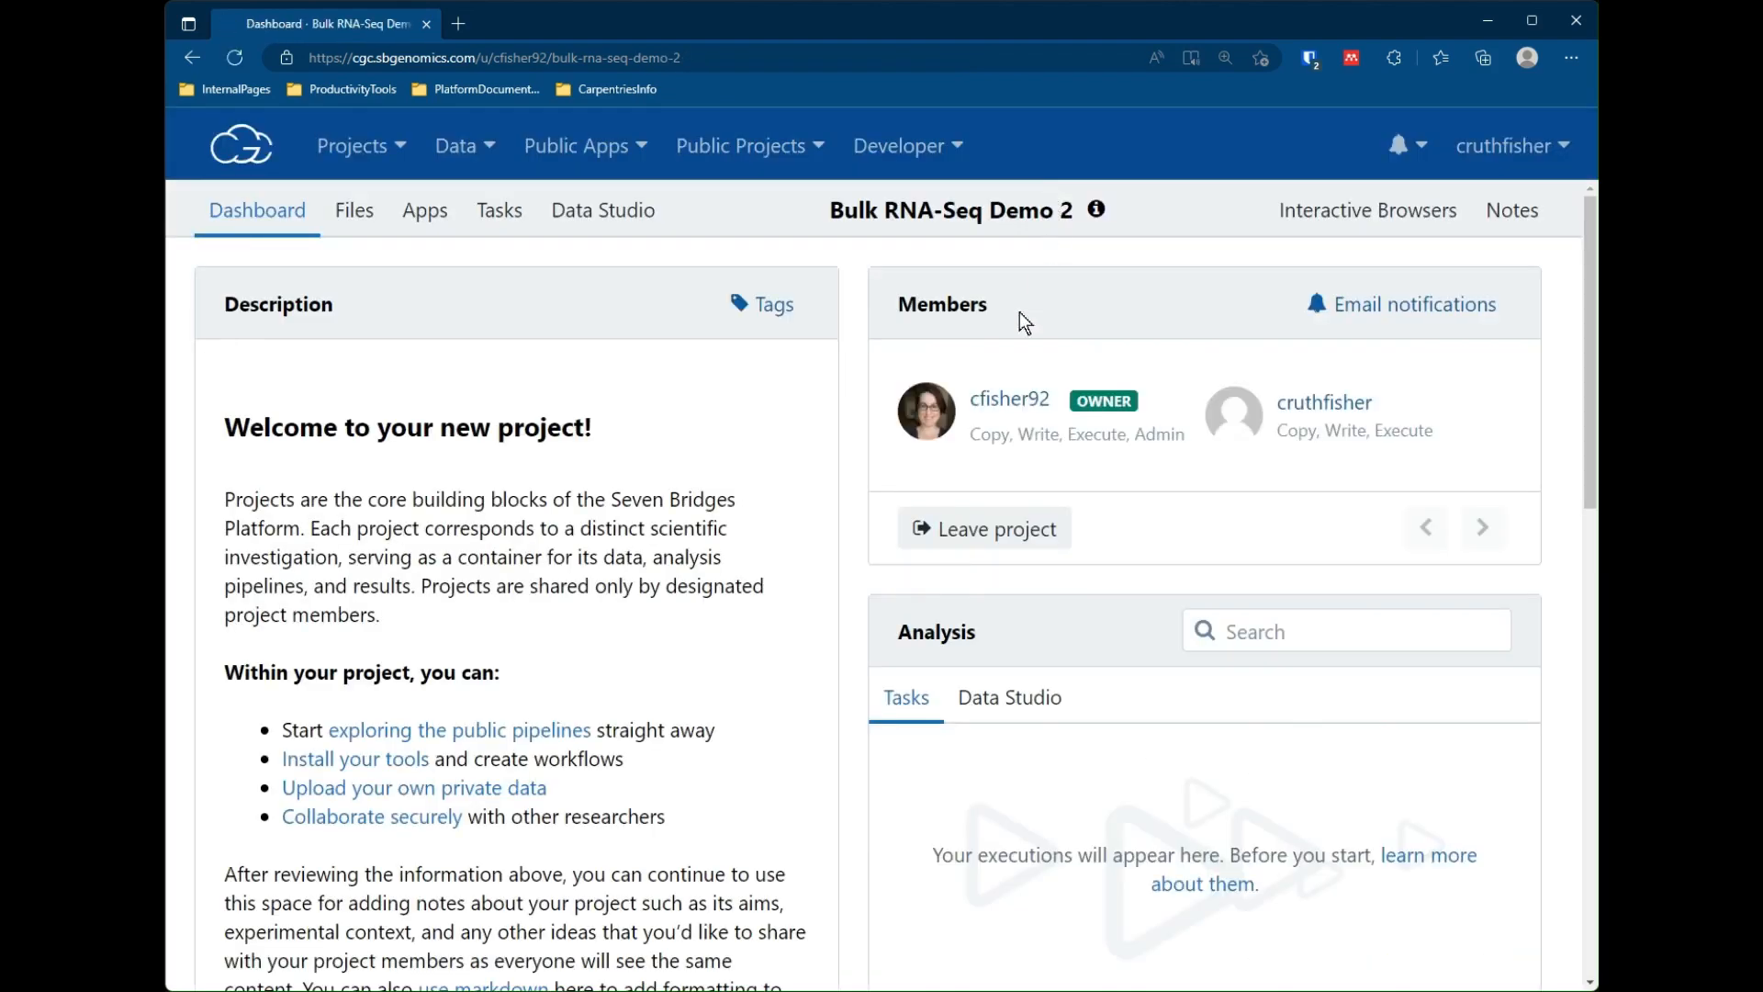
click(371, 217)
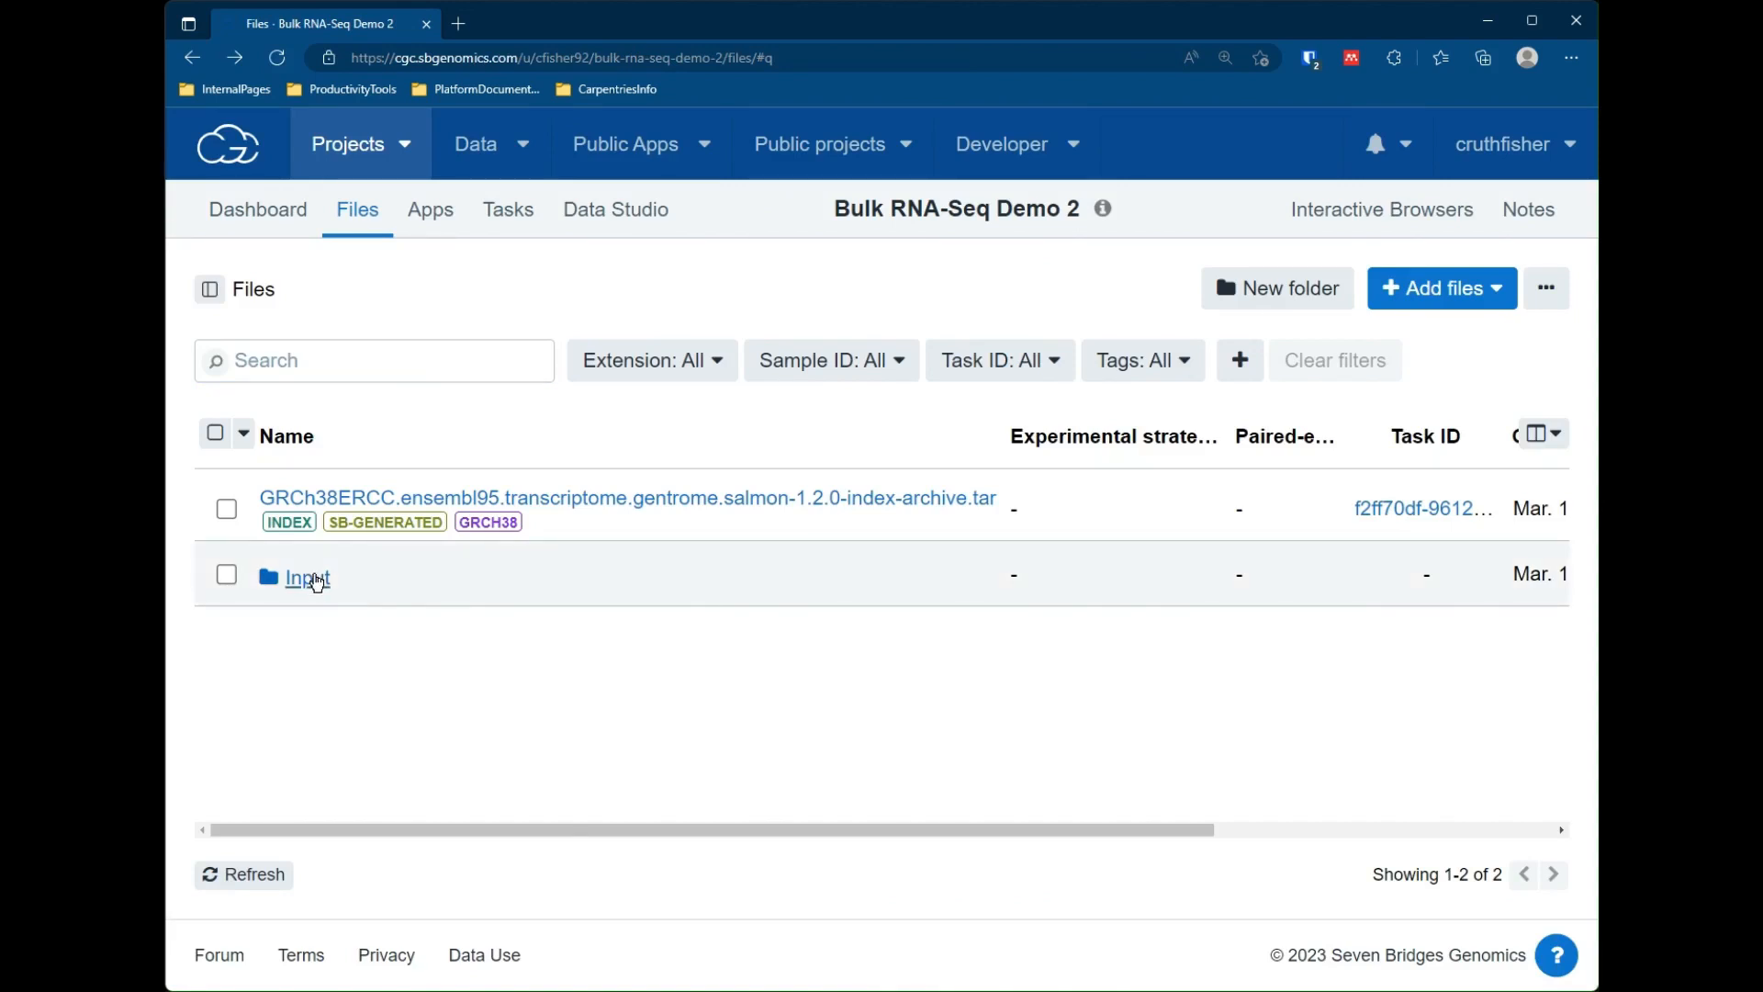
click(303, 579)
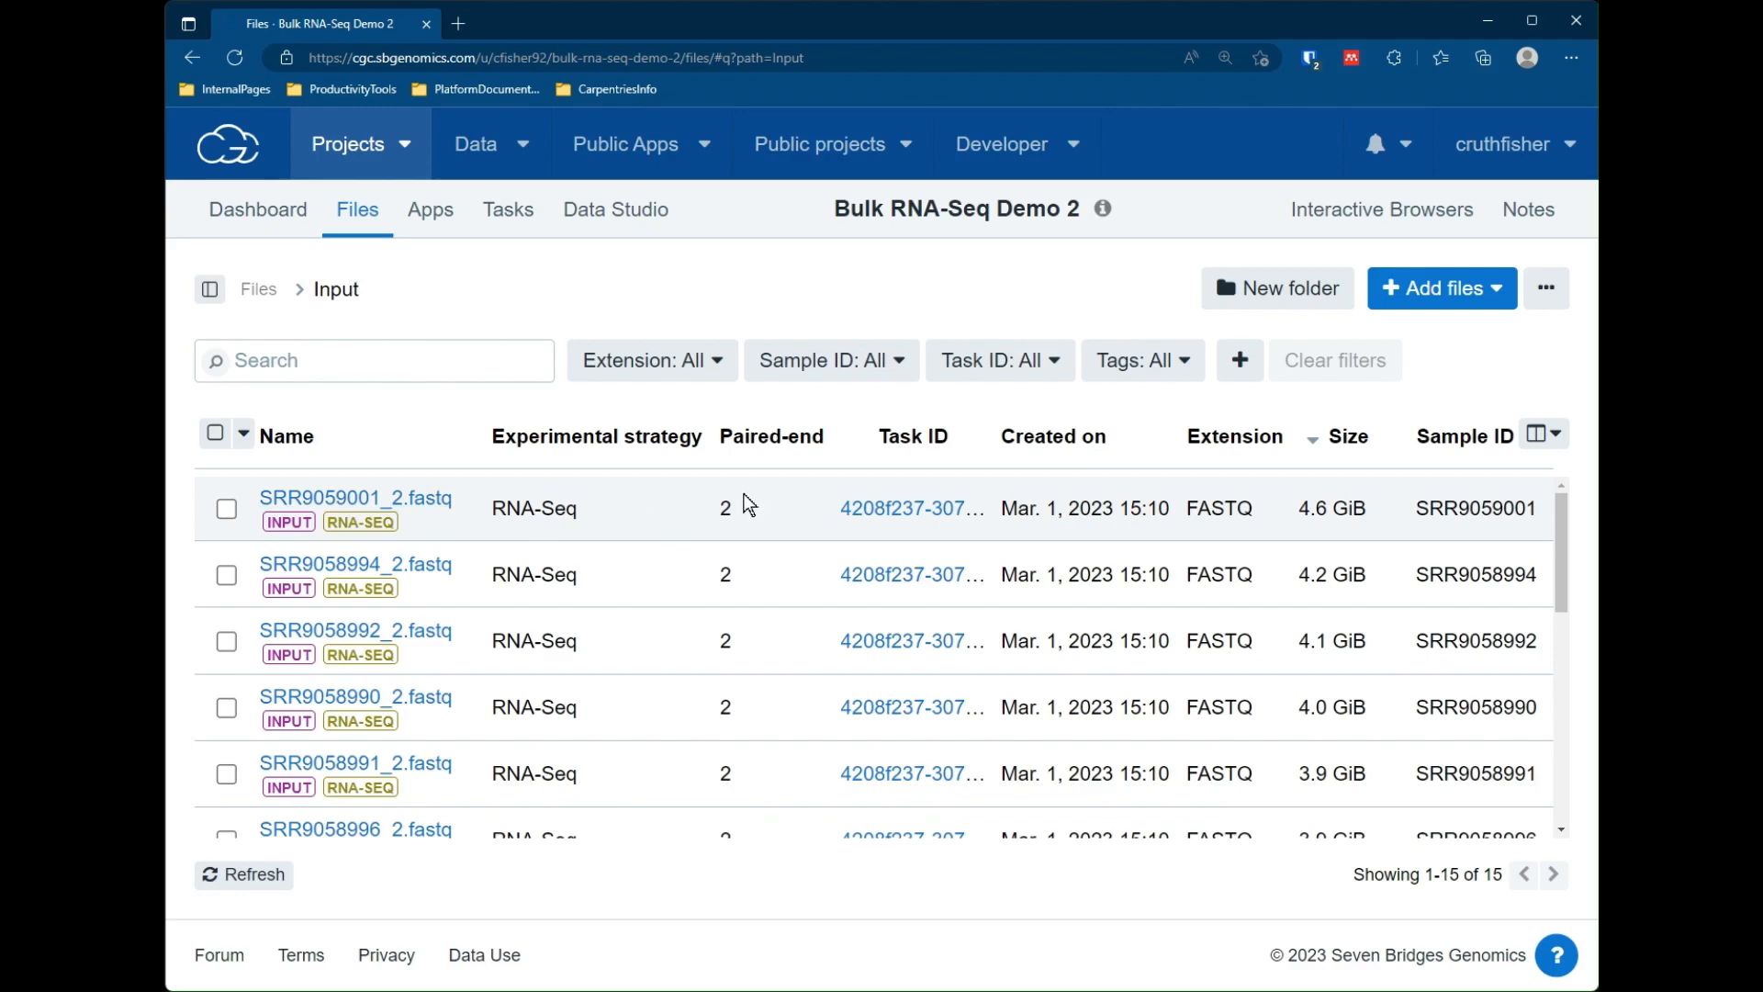
Add the Input folder from the Bulk RNA-Seq For Demos project to Bulk RNA-Seq Demo 2, tagging the copied files "input".
click(1497, 290)
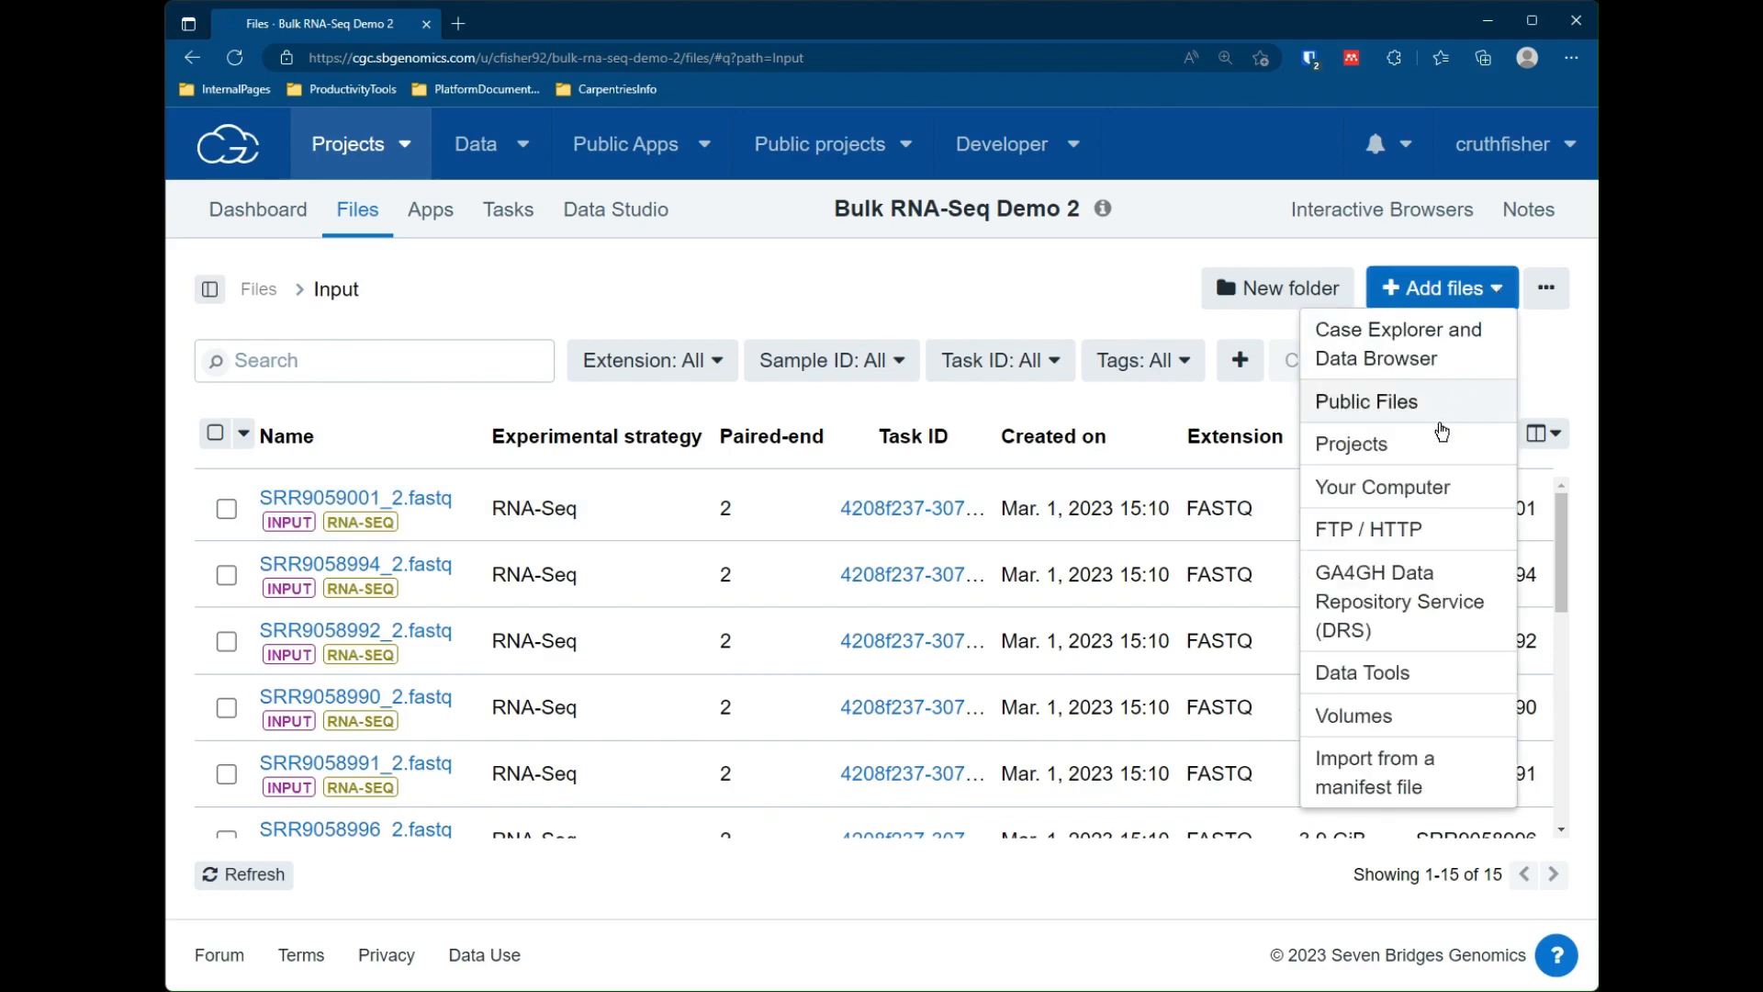
click(1362, 445)
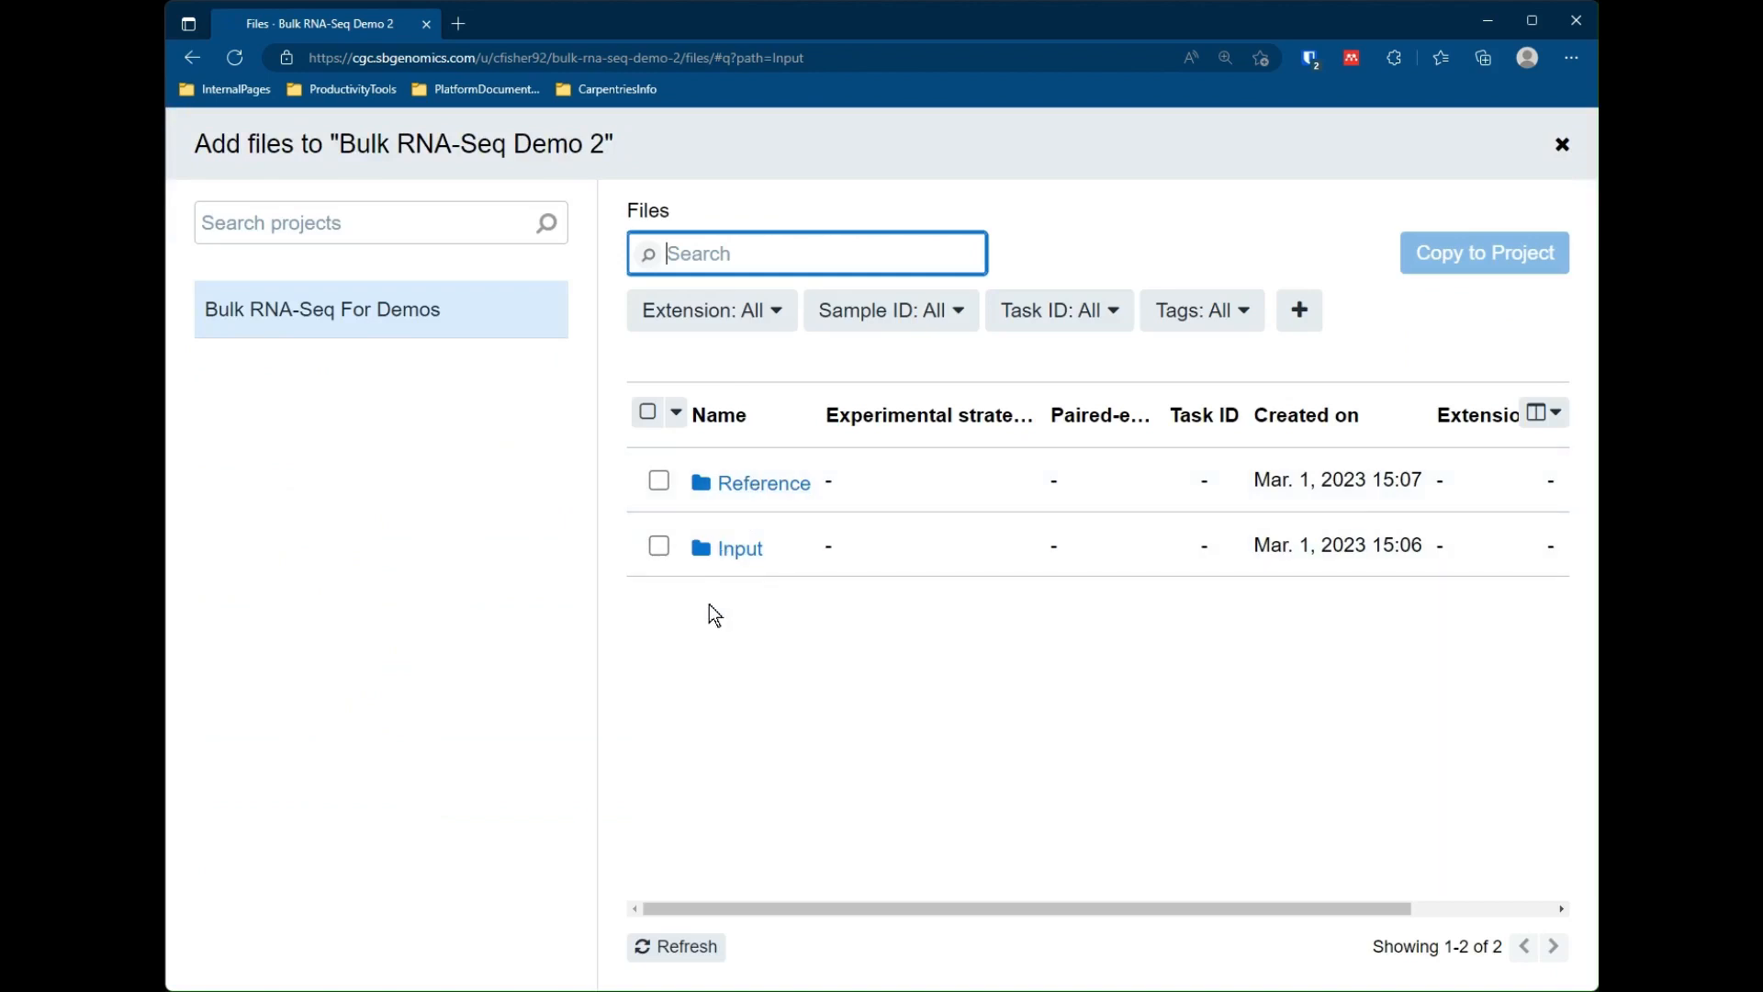
click(371, 316)
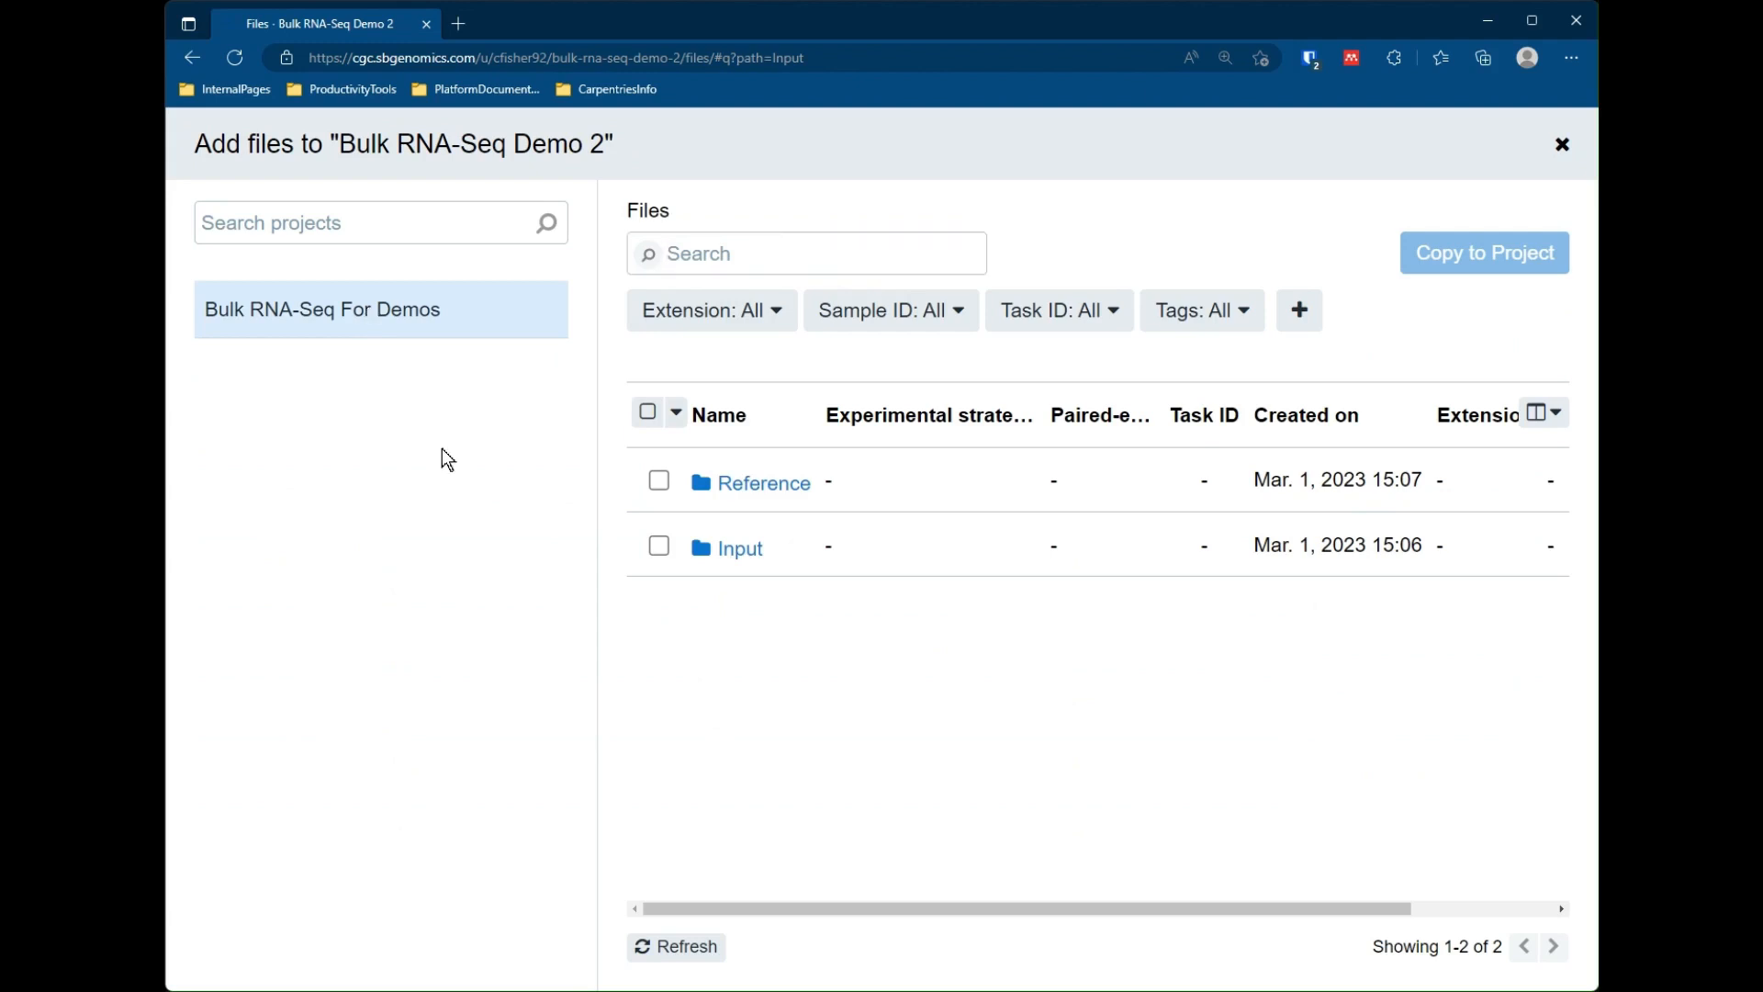
click(660, 546)
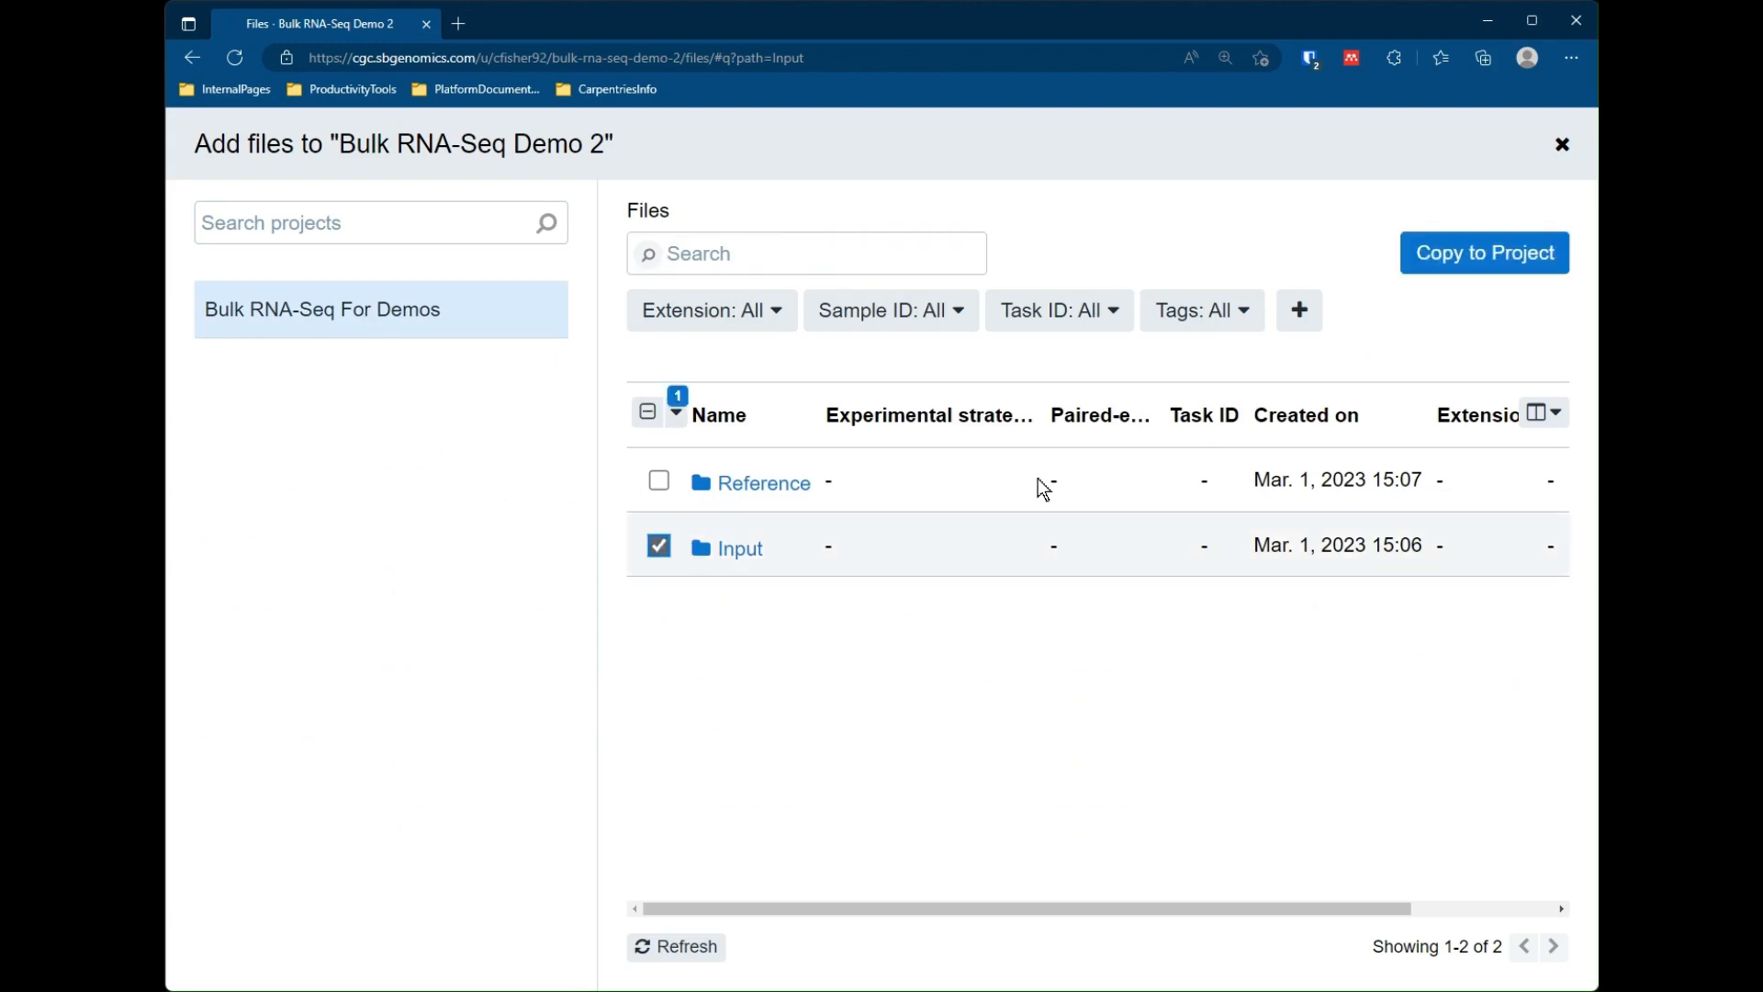
click(1506, 262)
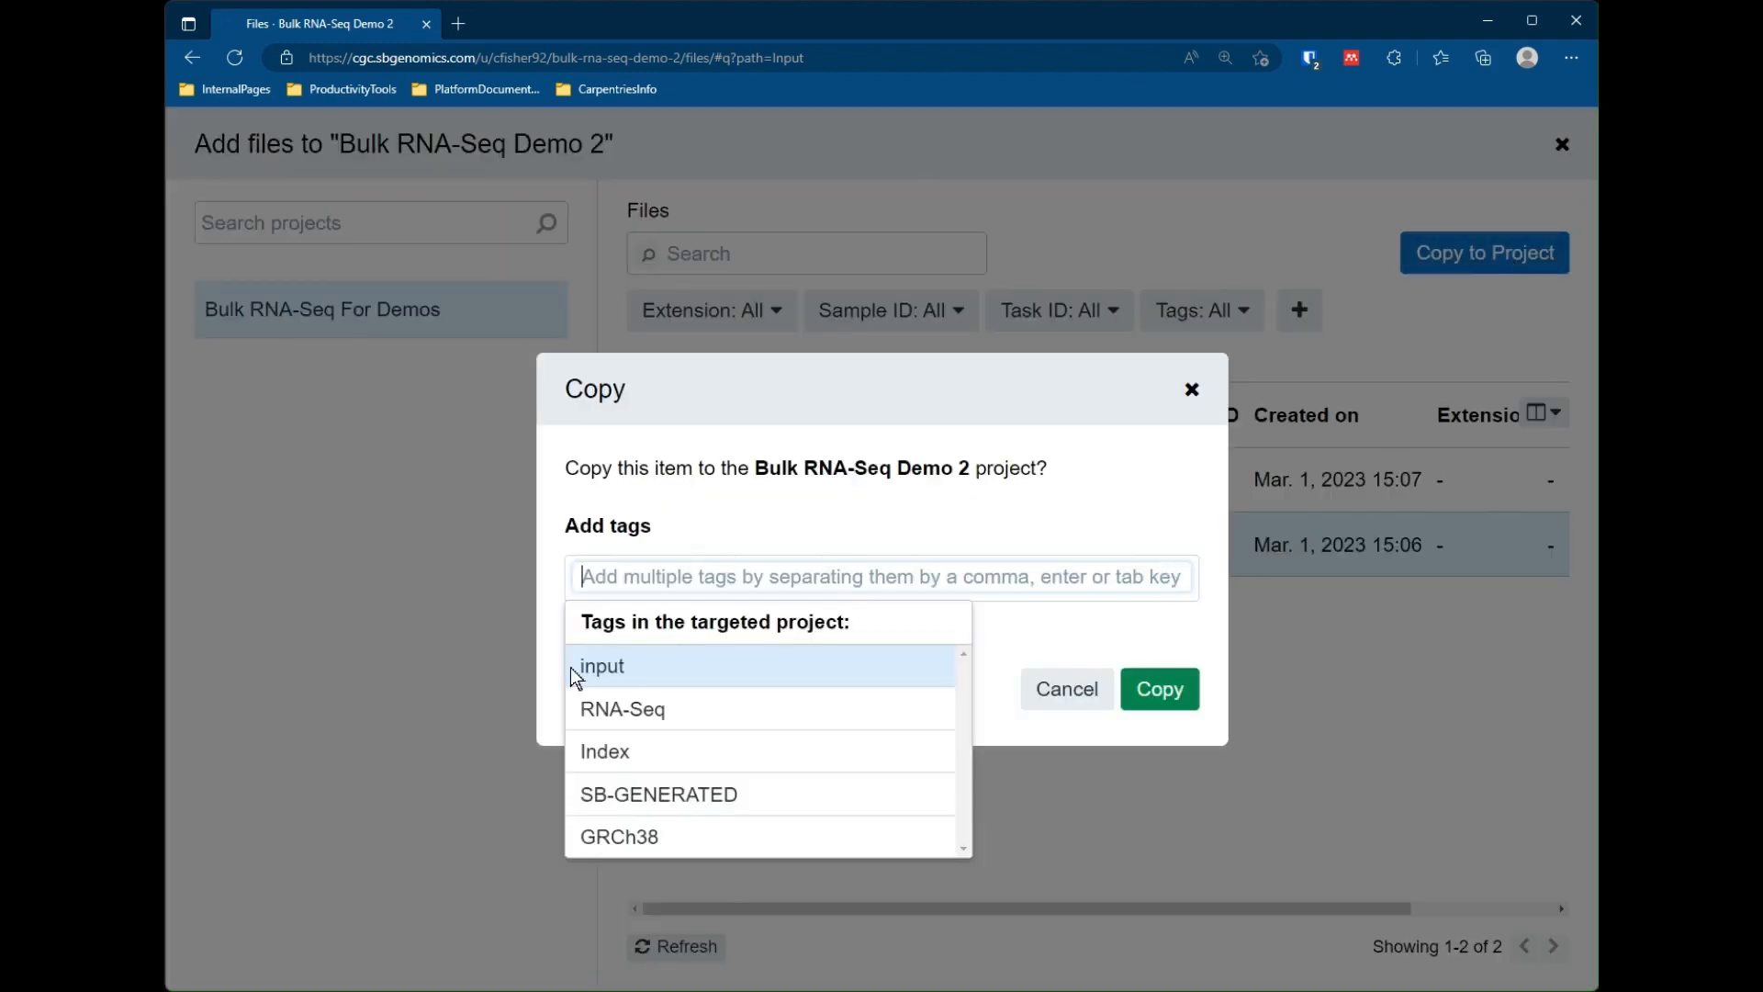
click(621, 666)
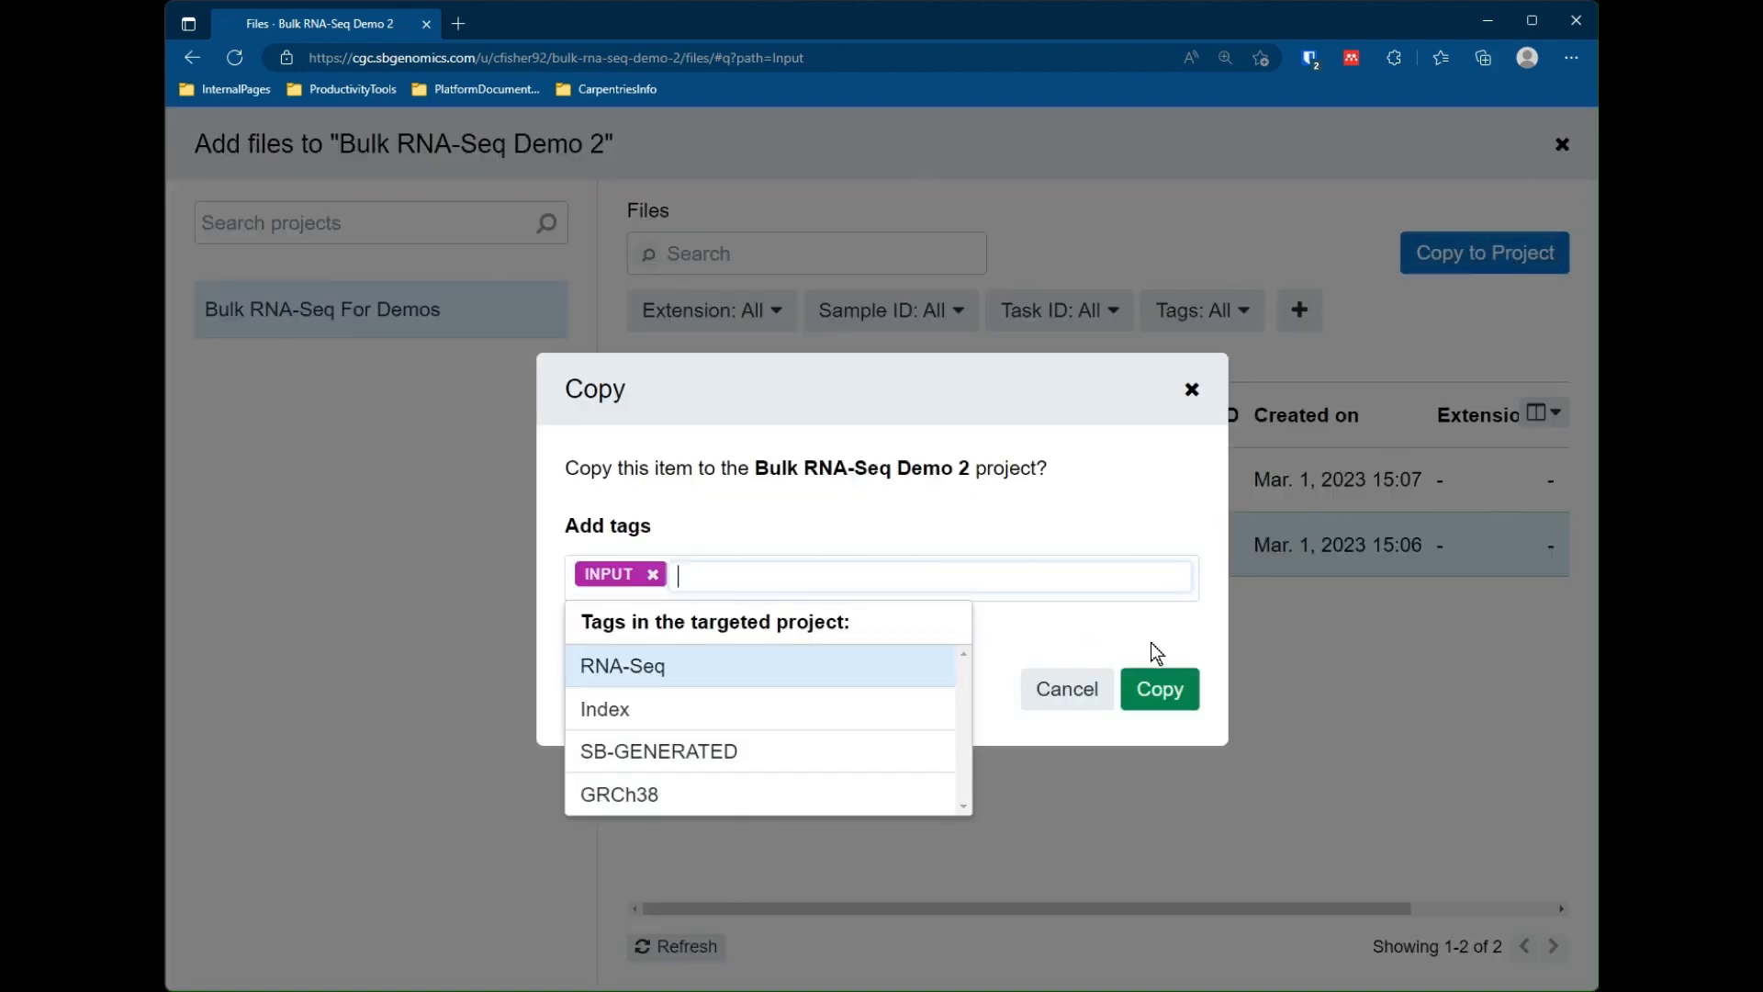
click(1166, 691)
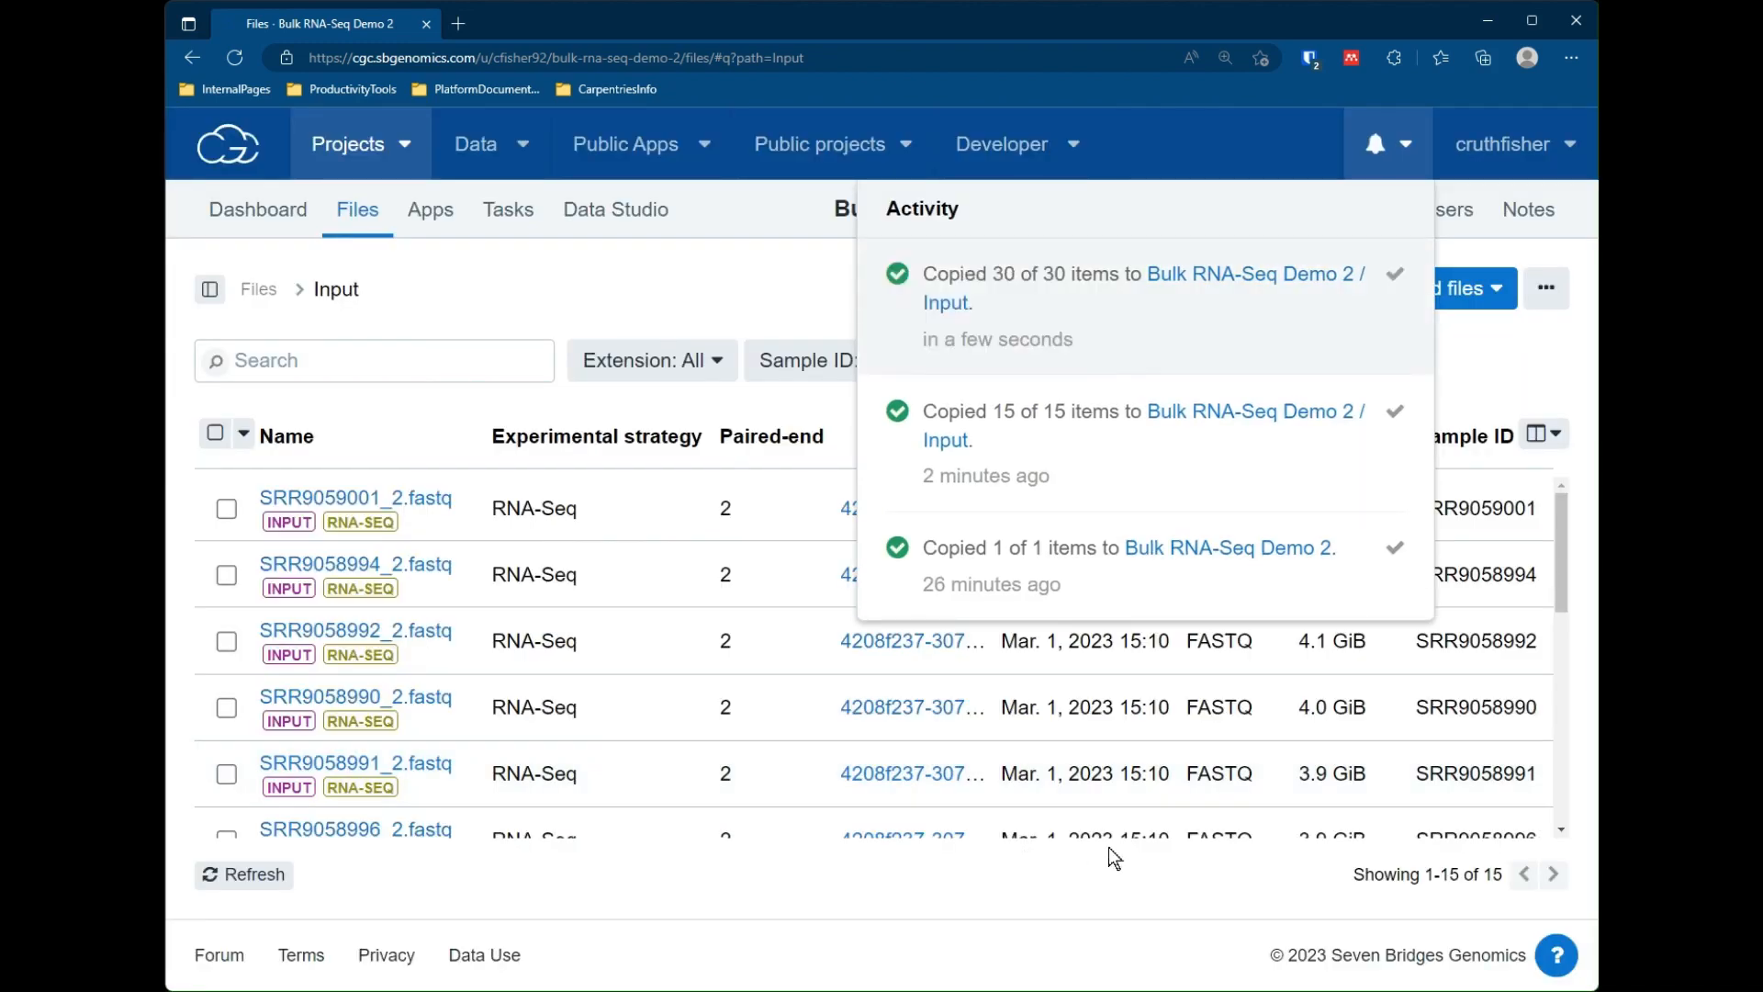
Reload the project's files, sort the Input folder by name in ascending order, and open the nested Input folder.
click(367, 174)
click(415, 279)
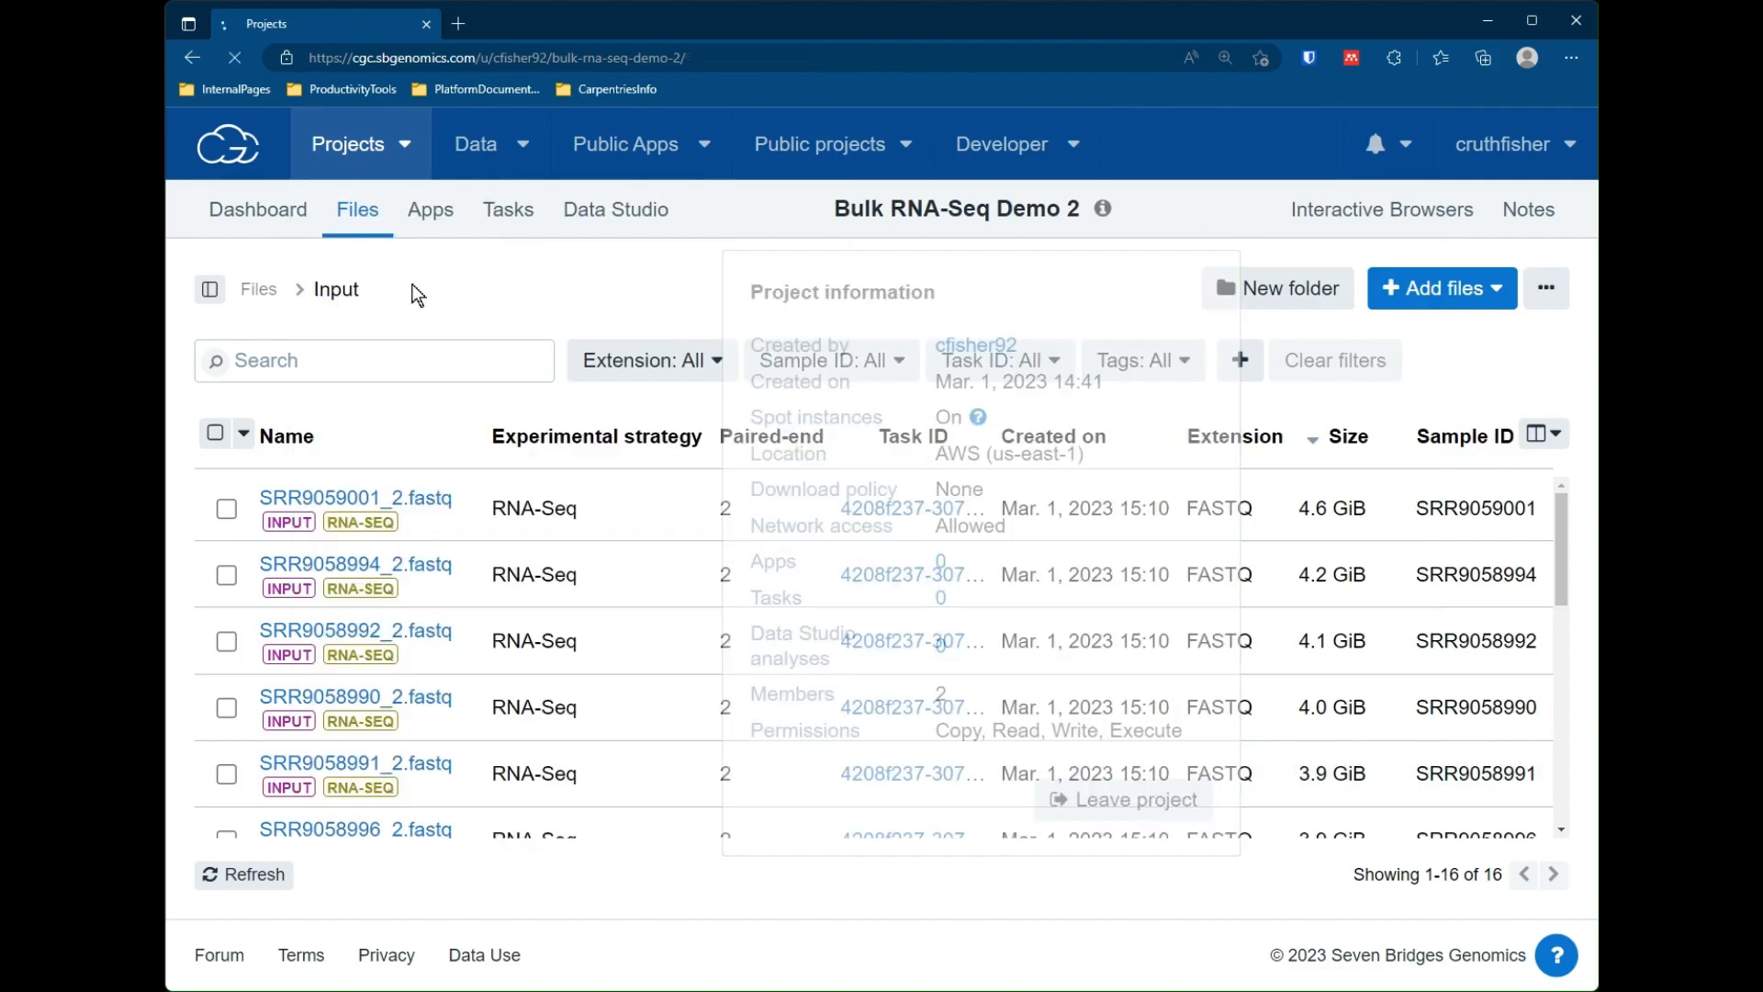
click(364, 216)
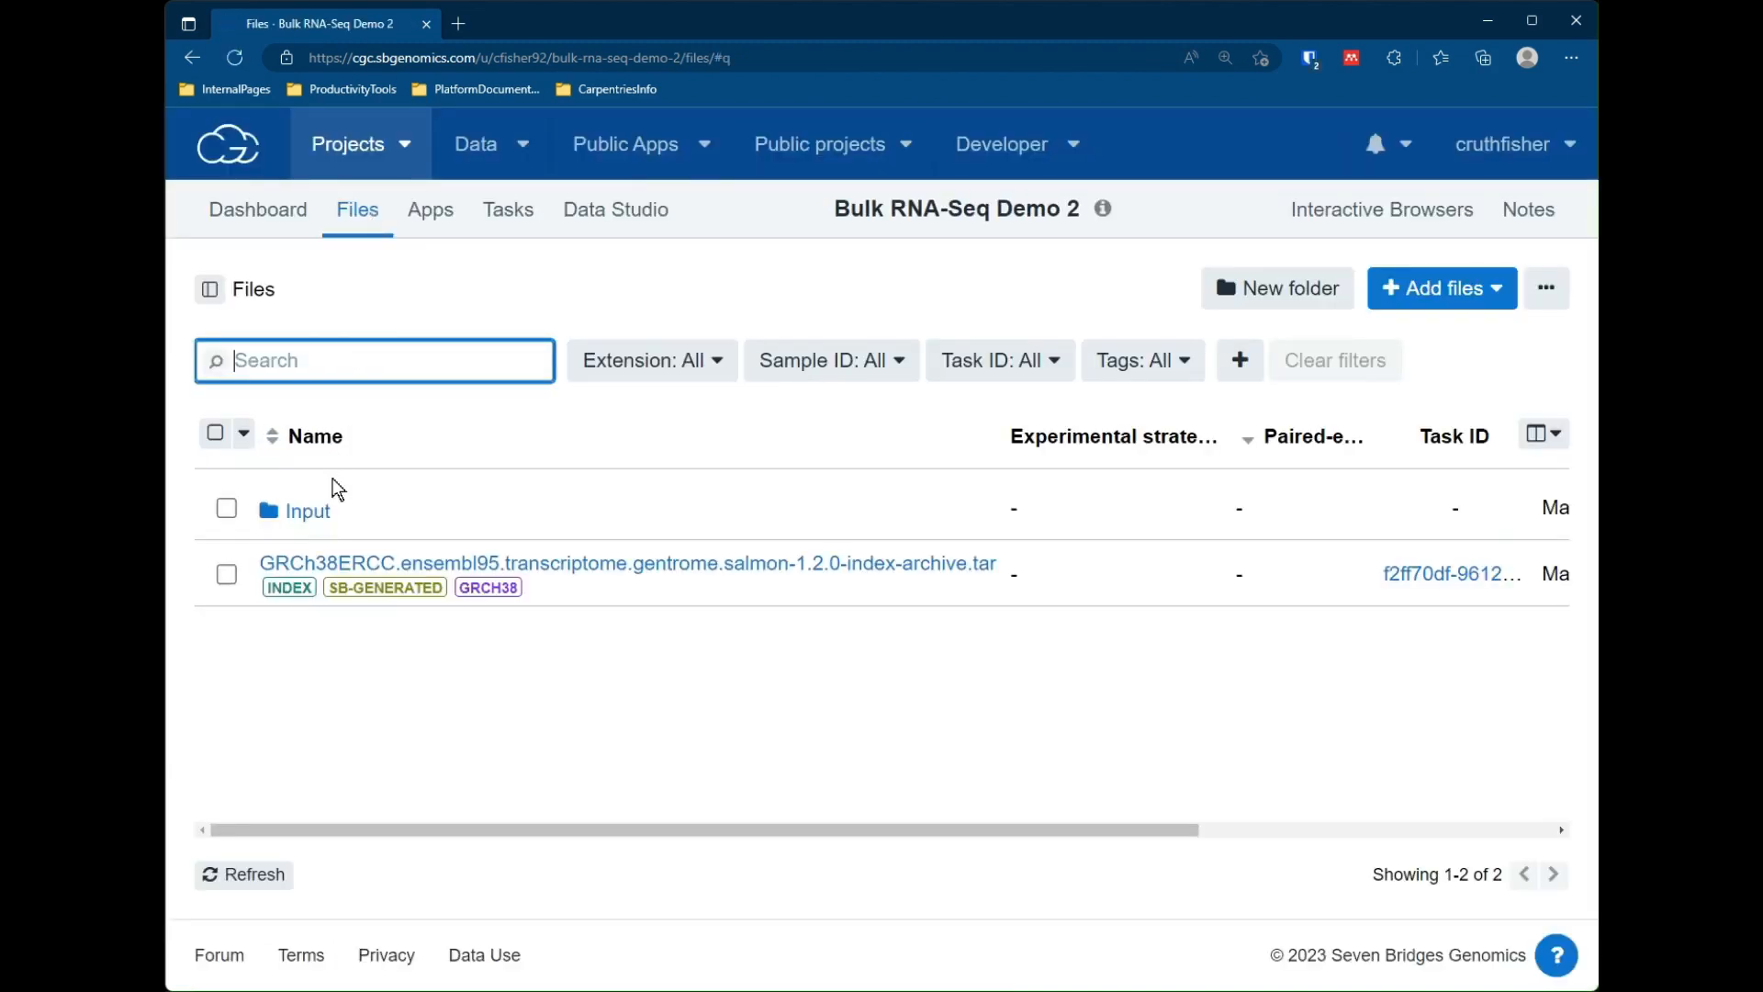
click(312, 511)
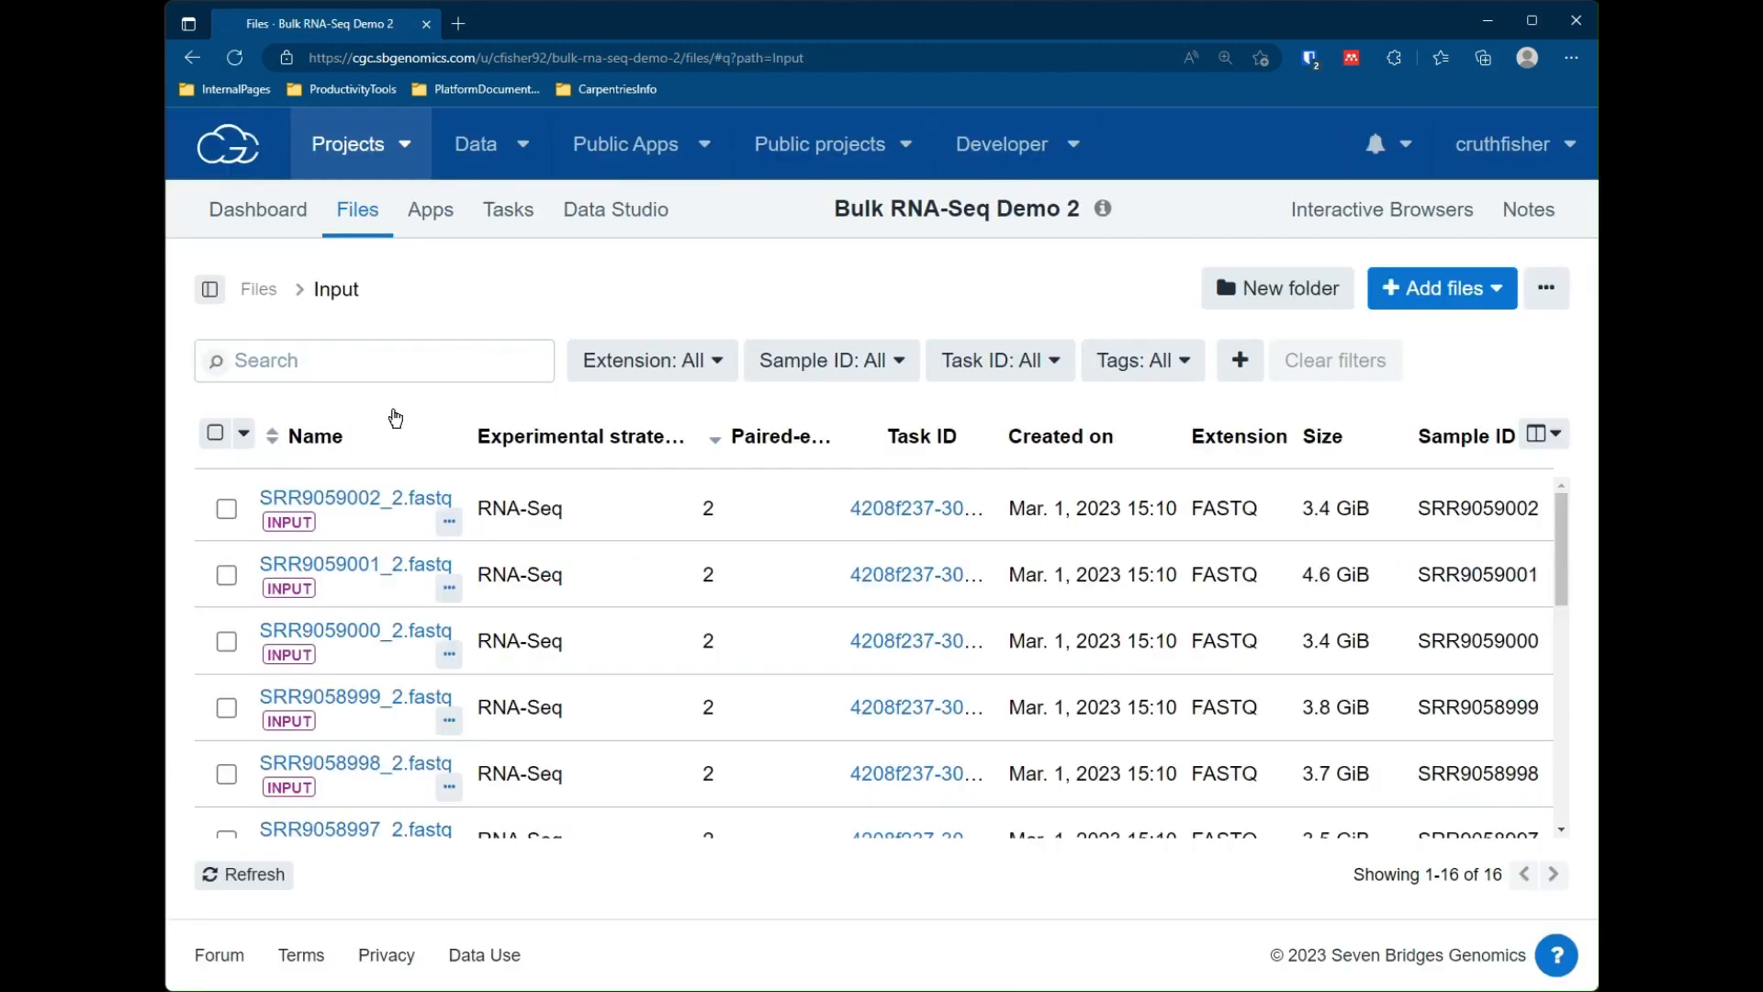
click(318, 437)
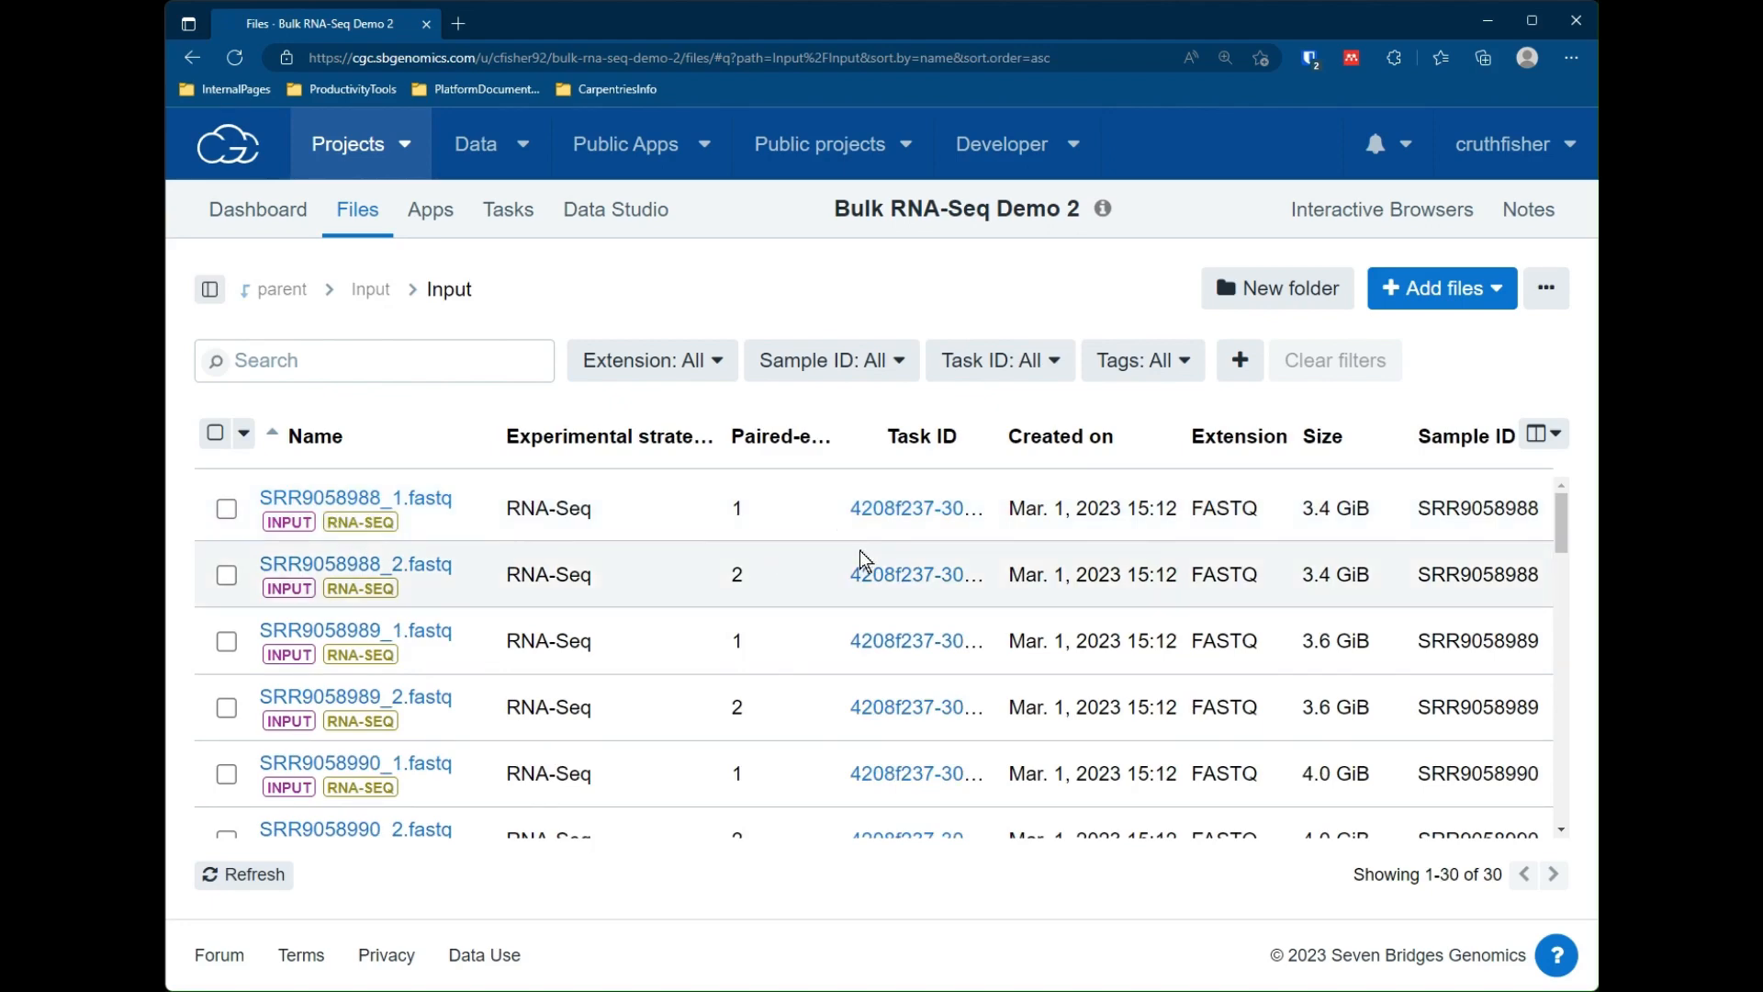
Move all the files from the nested Input folder up into its parent Input folder.
click(217, 431)
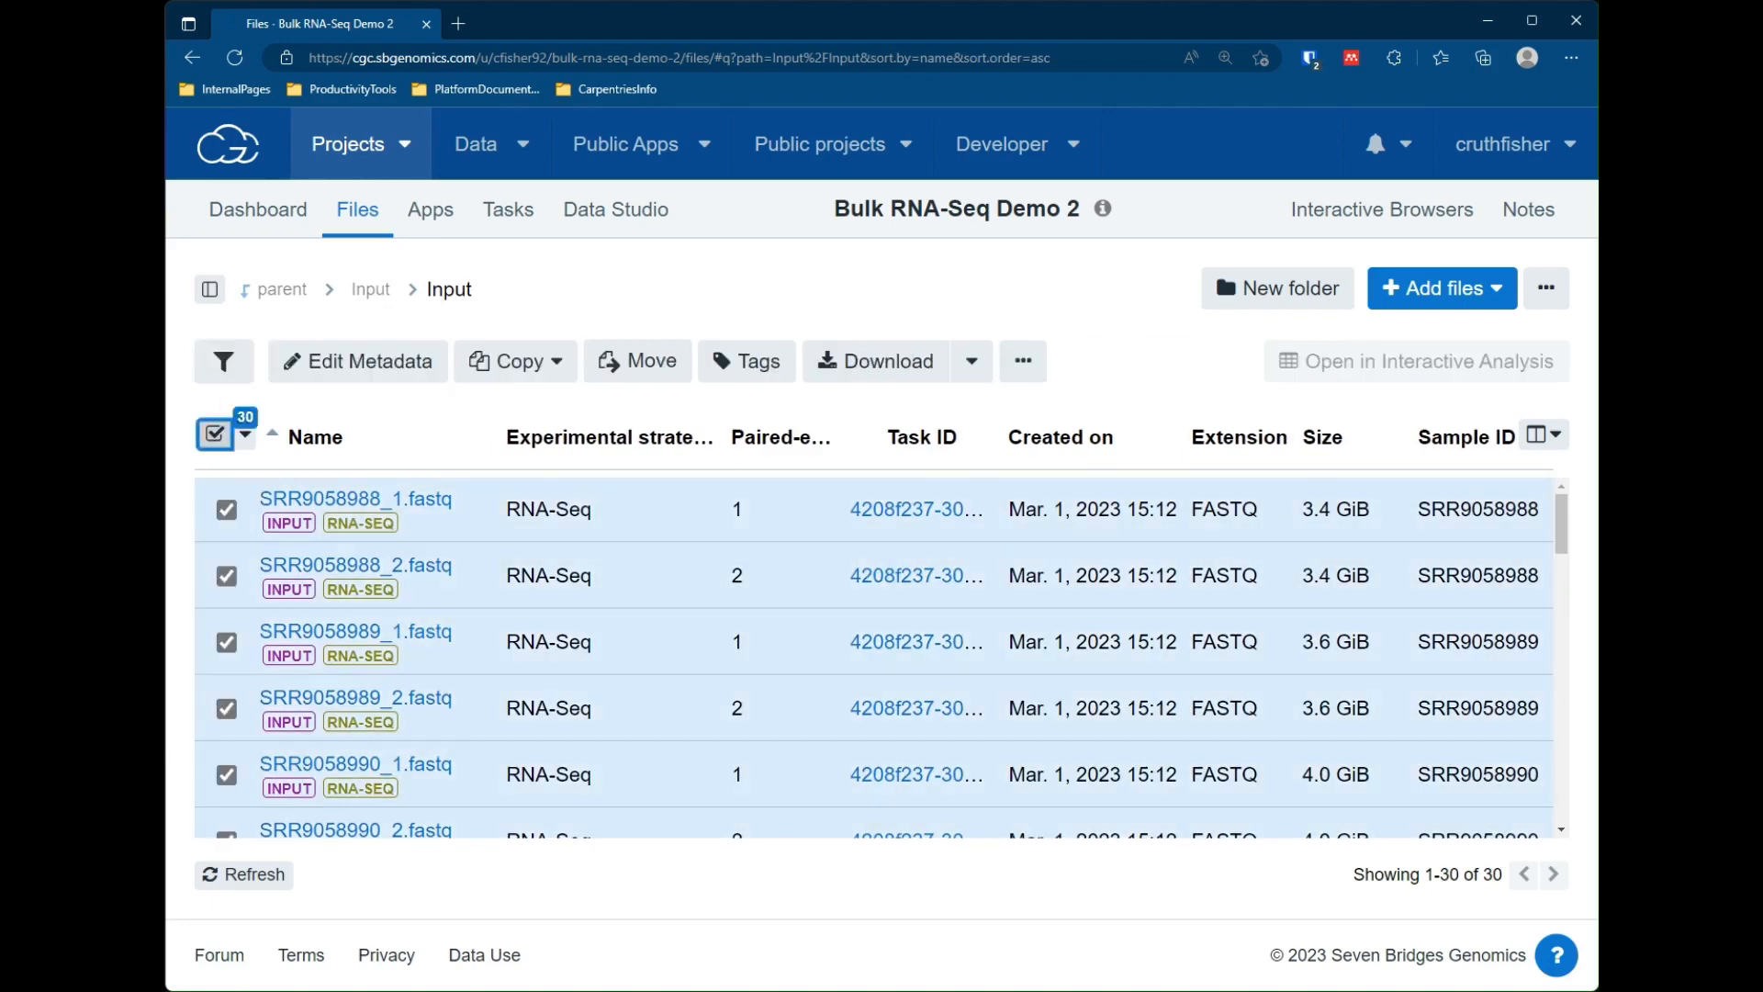
click(654, 366)
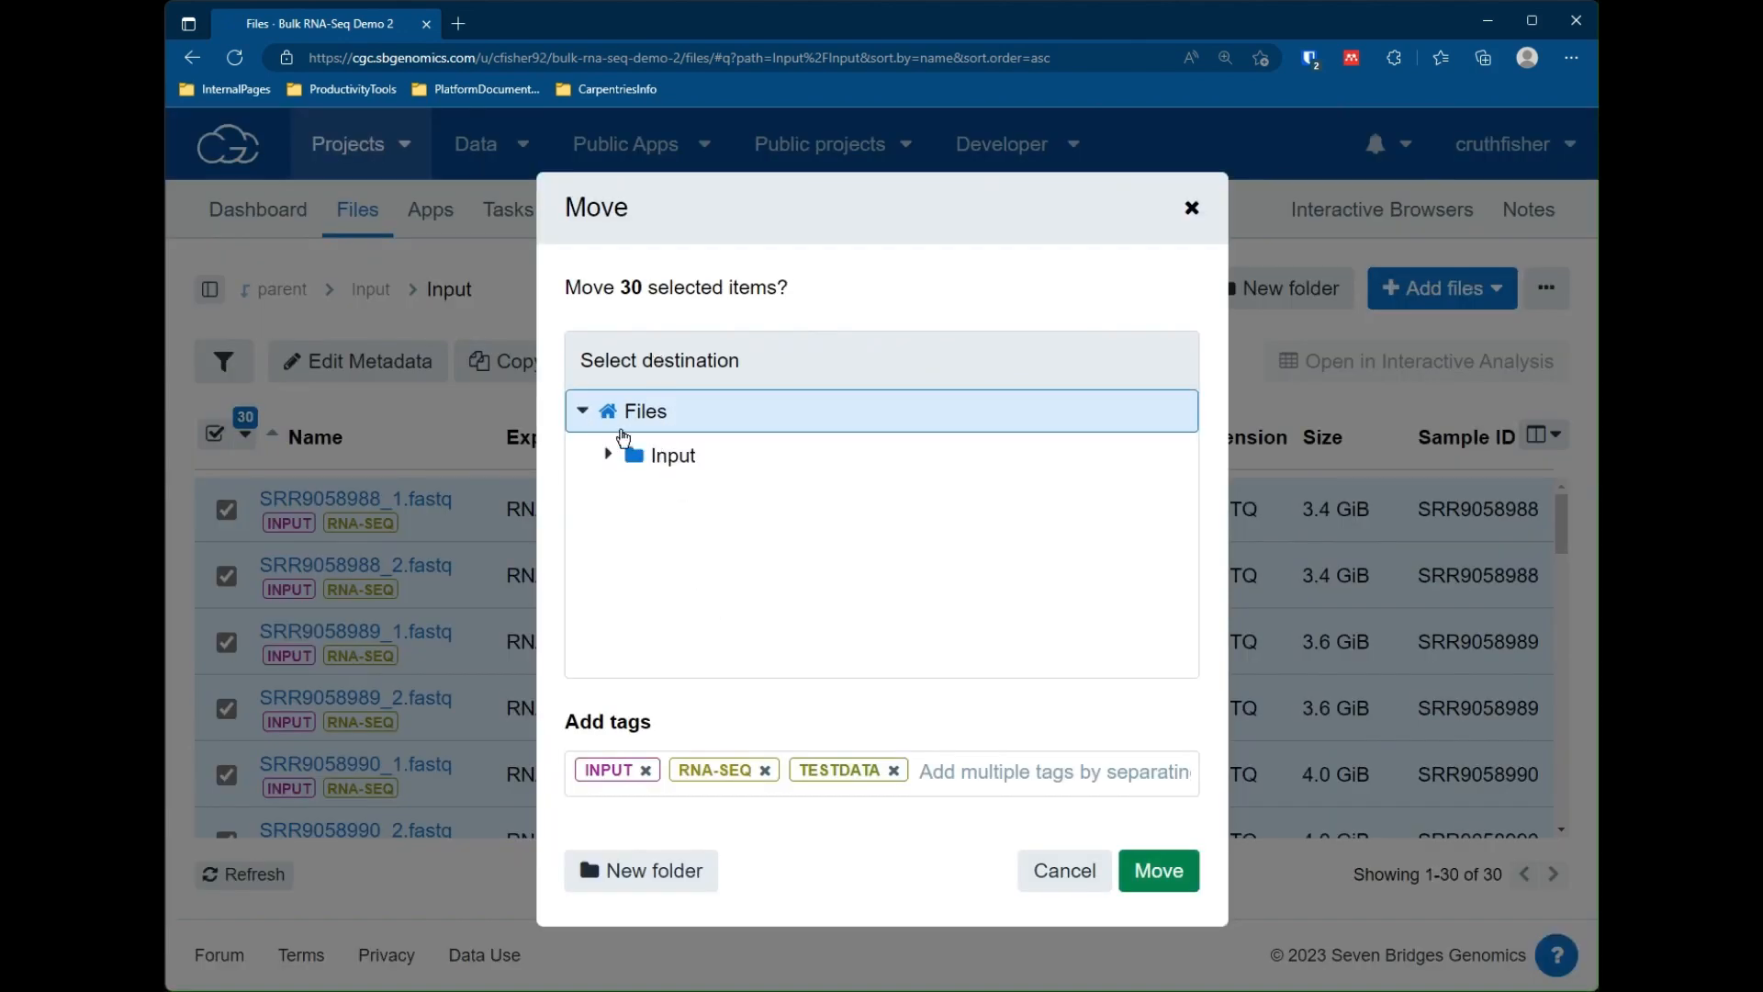
click(608, 454)
click(634, 498)
click(684, 459)
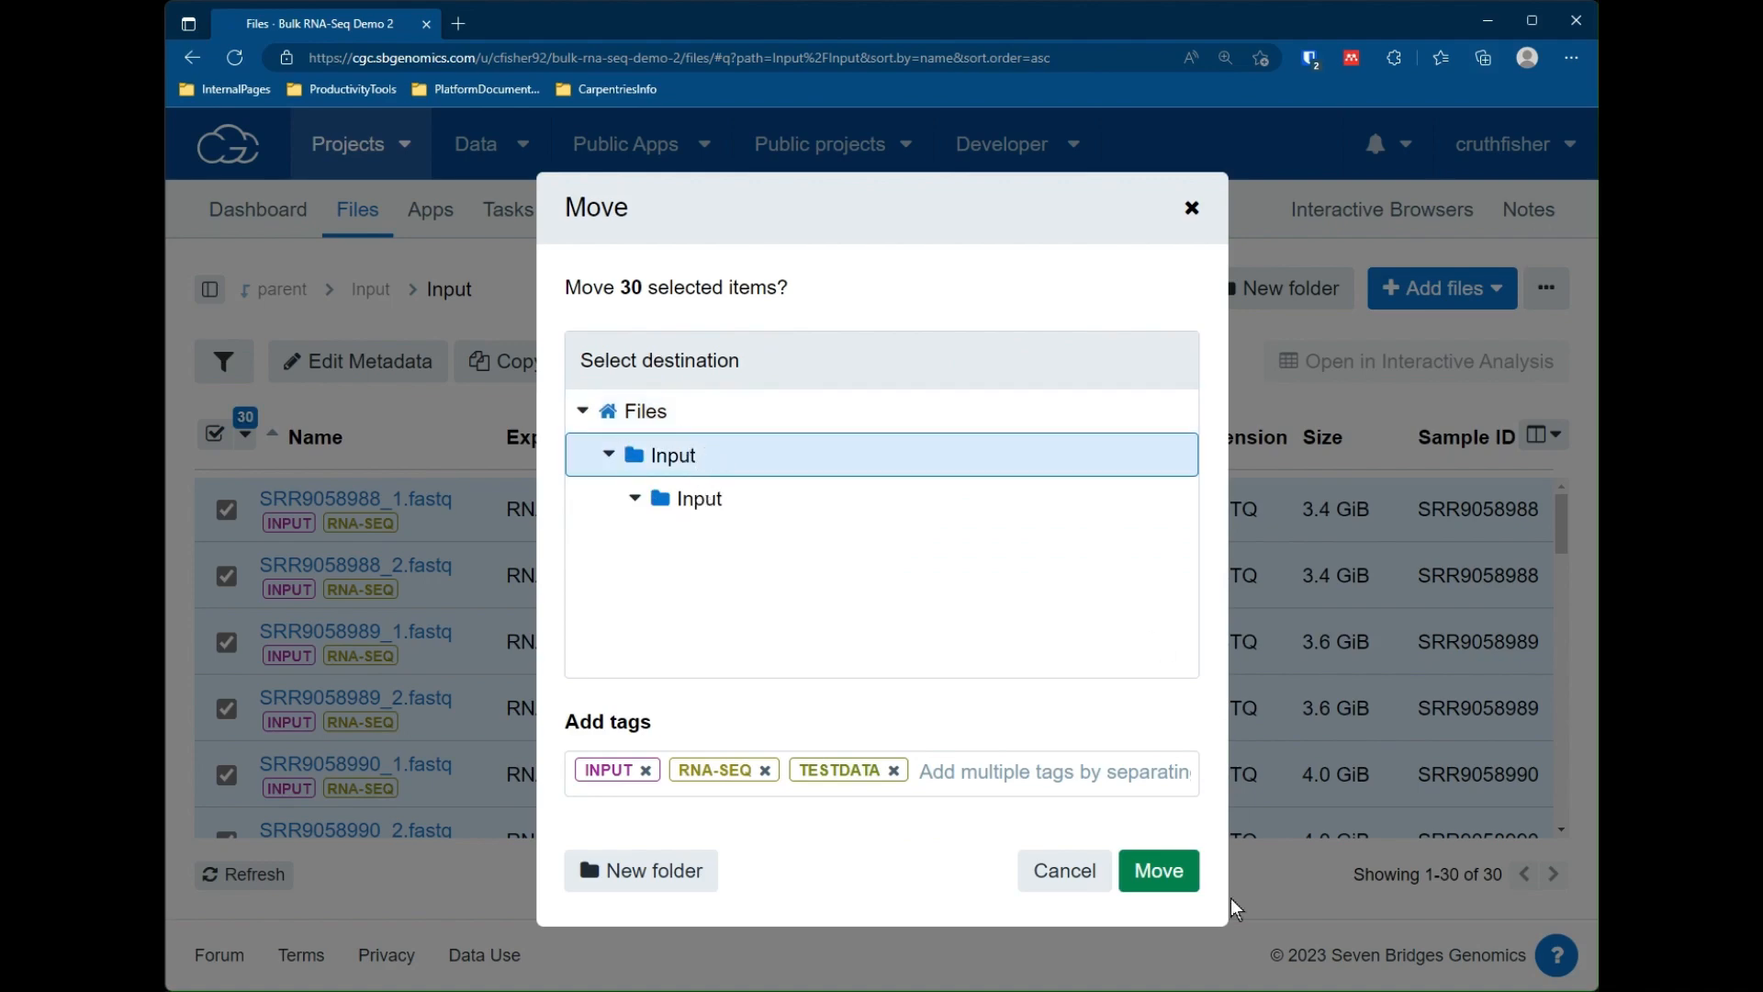
click(1158, 874)
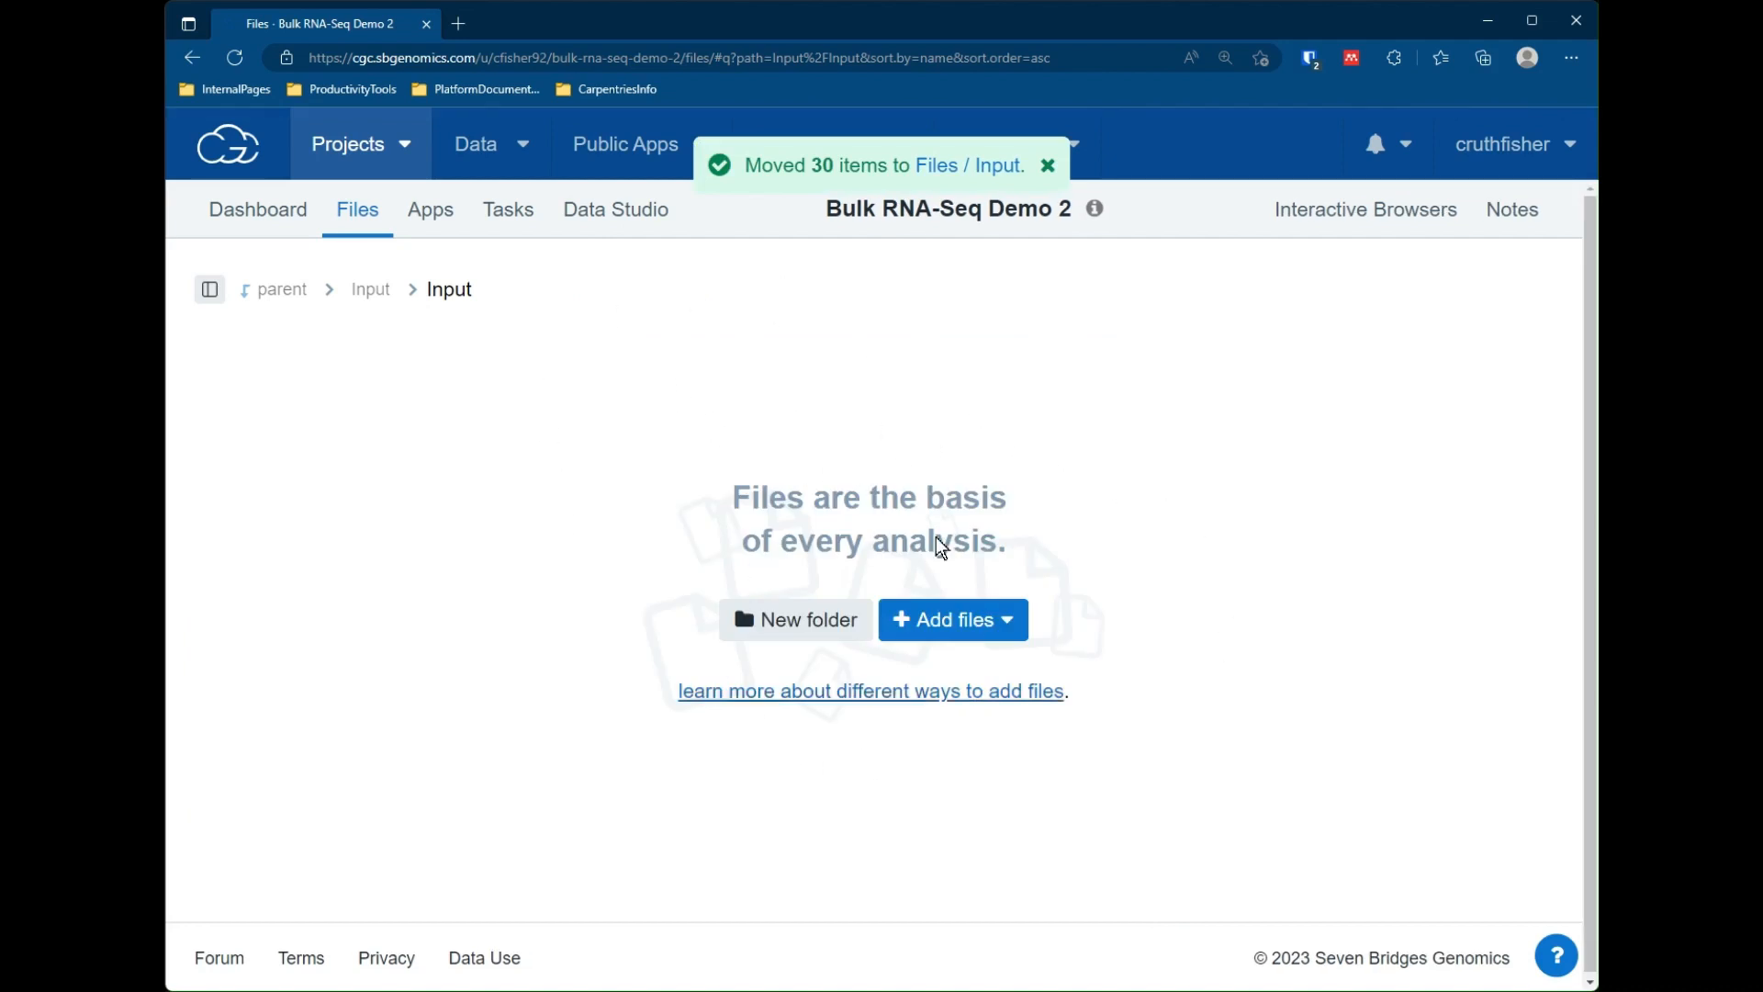
Return to the parent Input folder, delete the nested Input folder, and check the number of files listed.
click(370, 290)
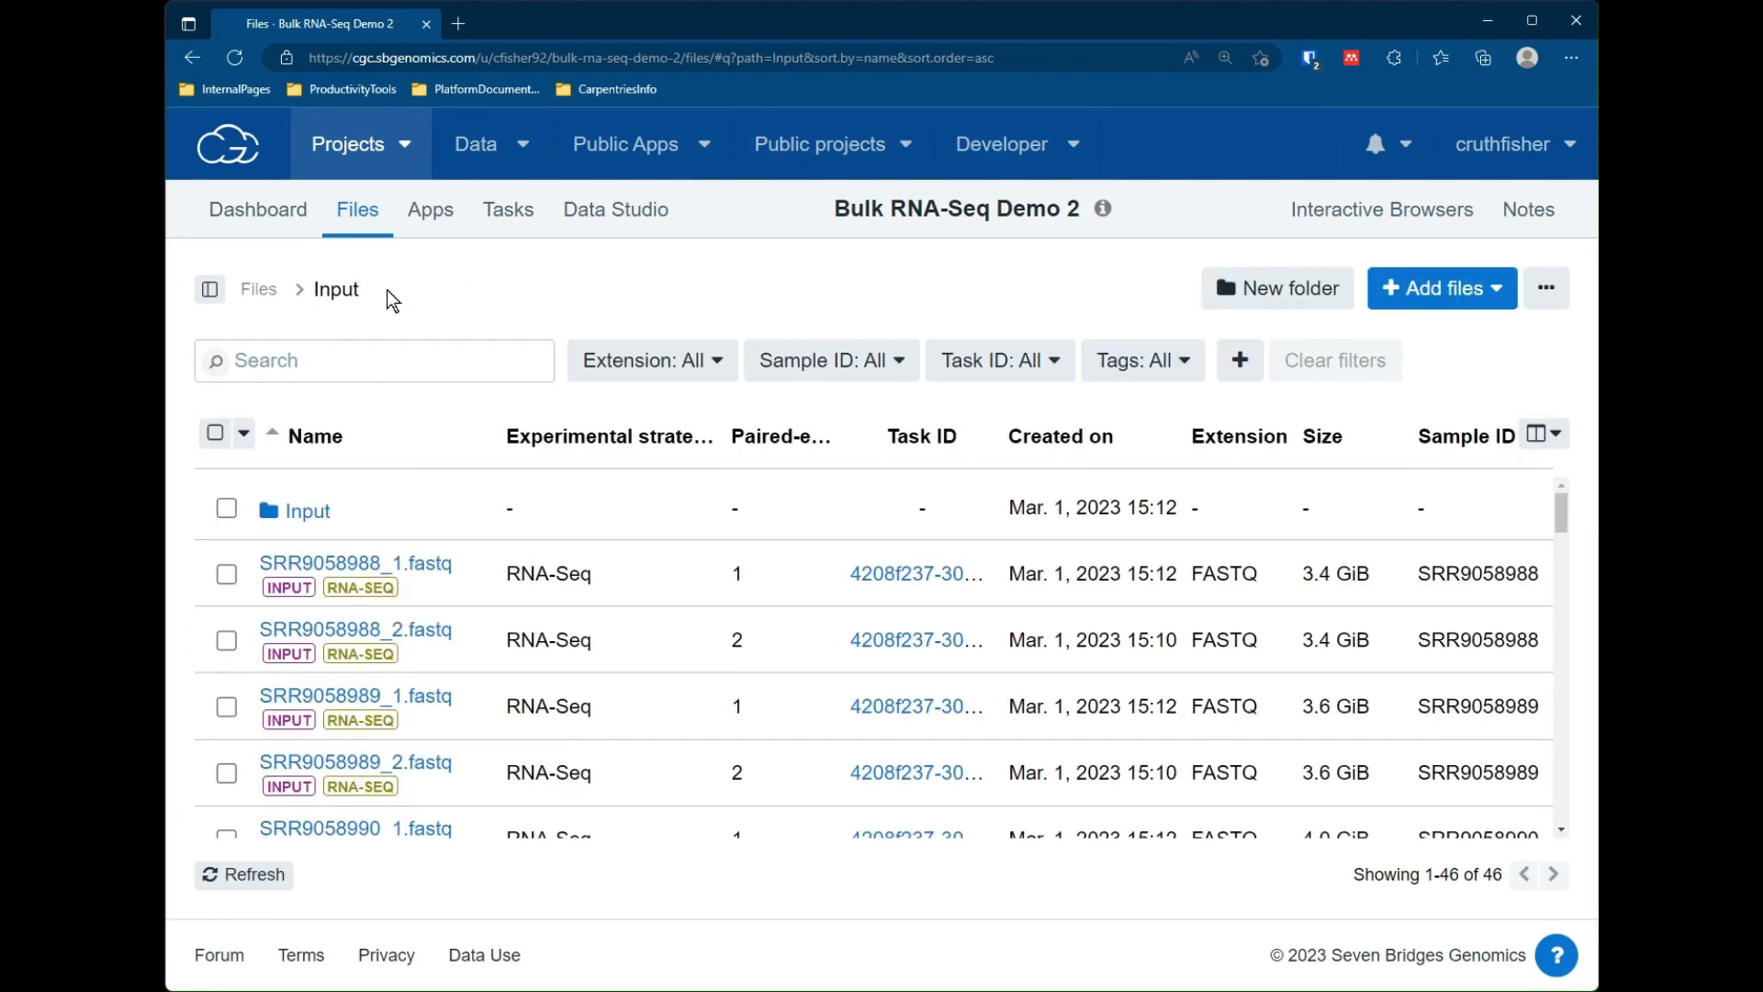
click(229, 510)
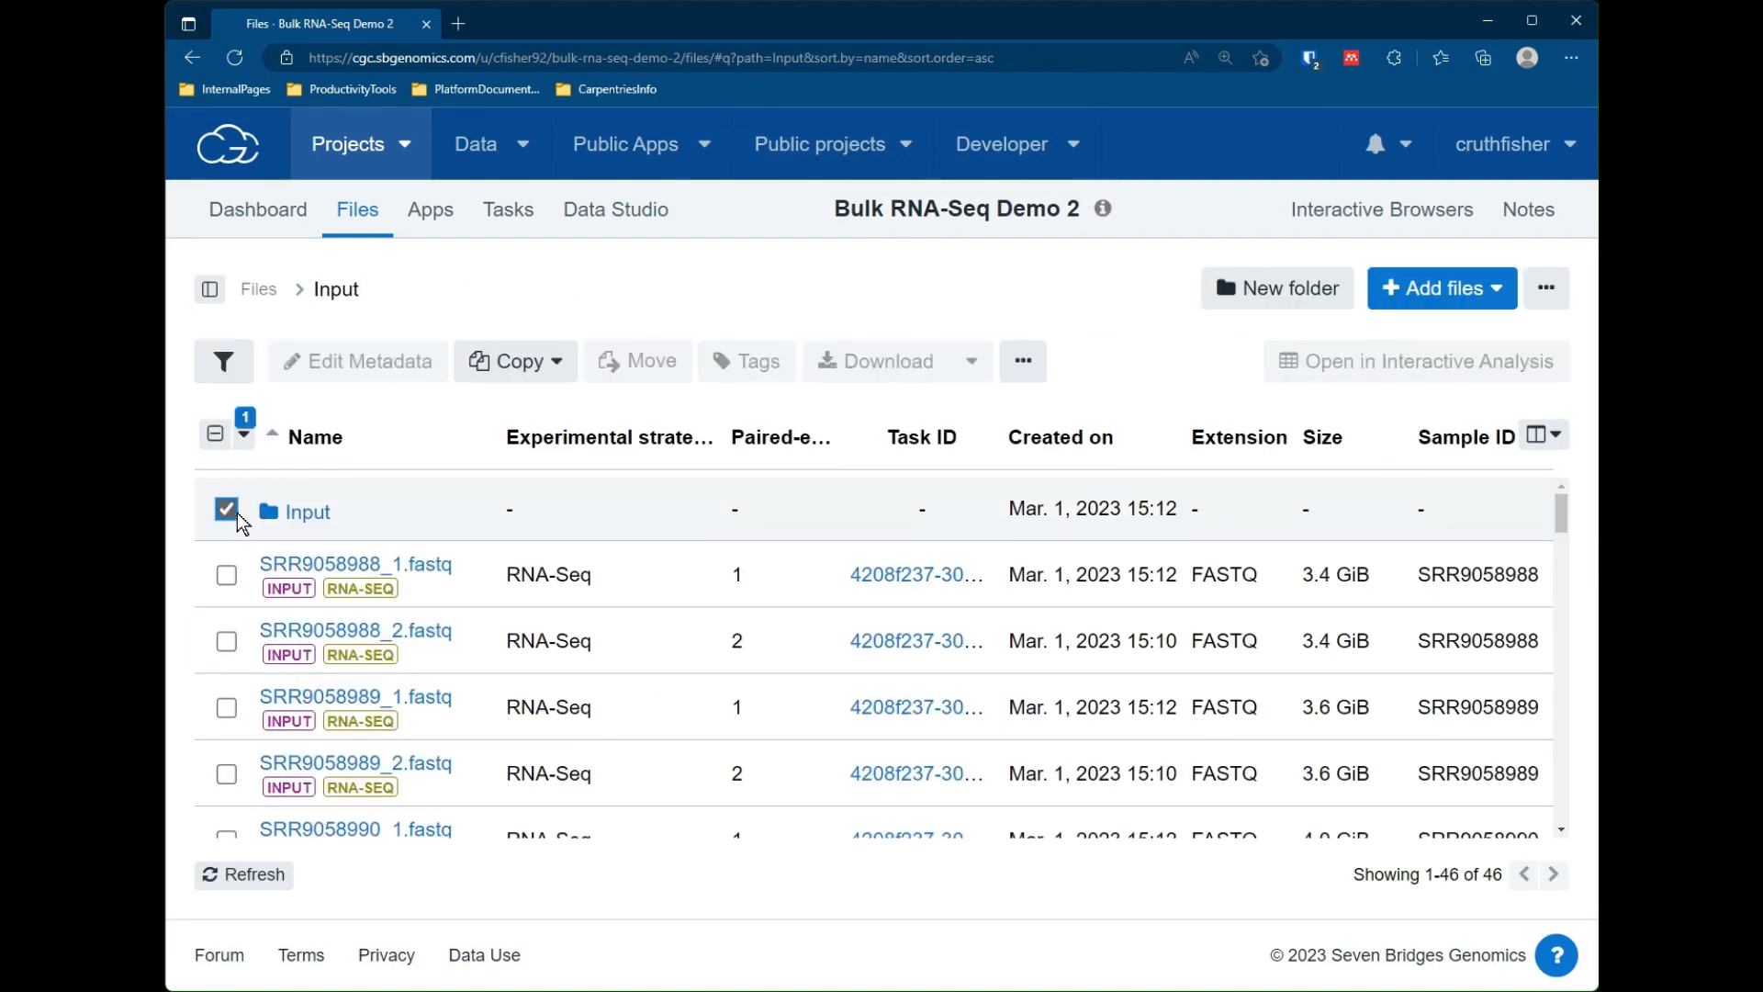
click(1023, 361)
click(1099, 591)
click(1154, 632)
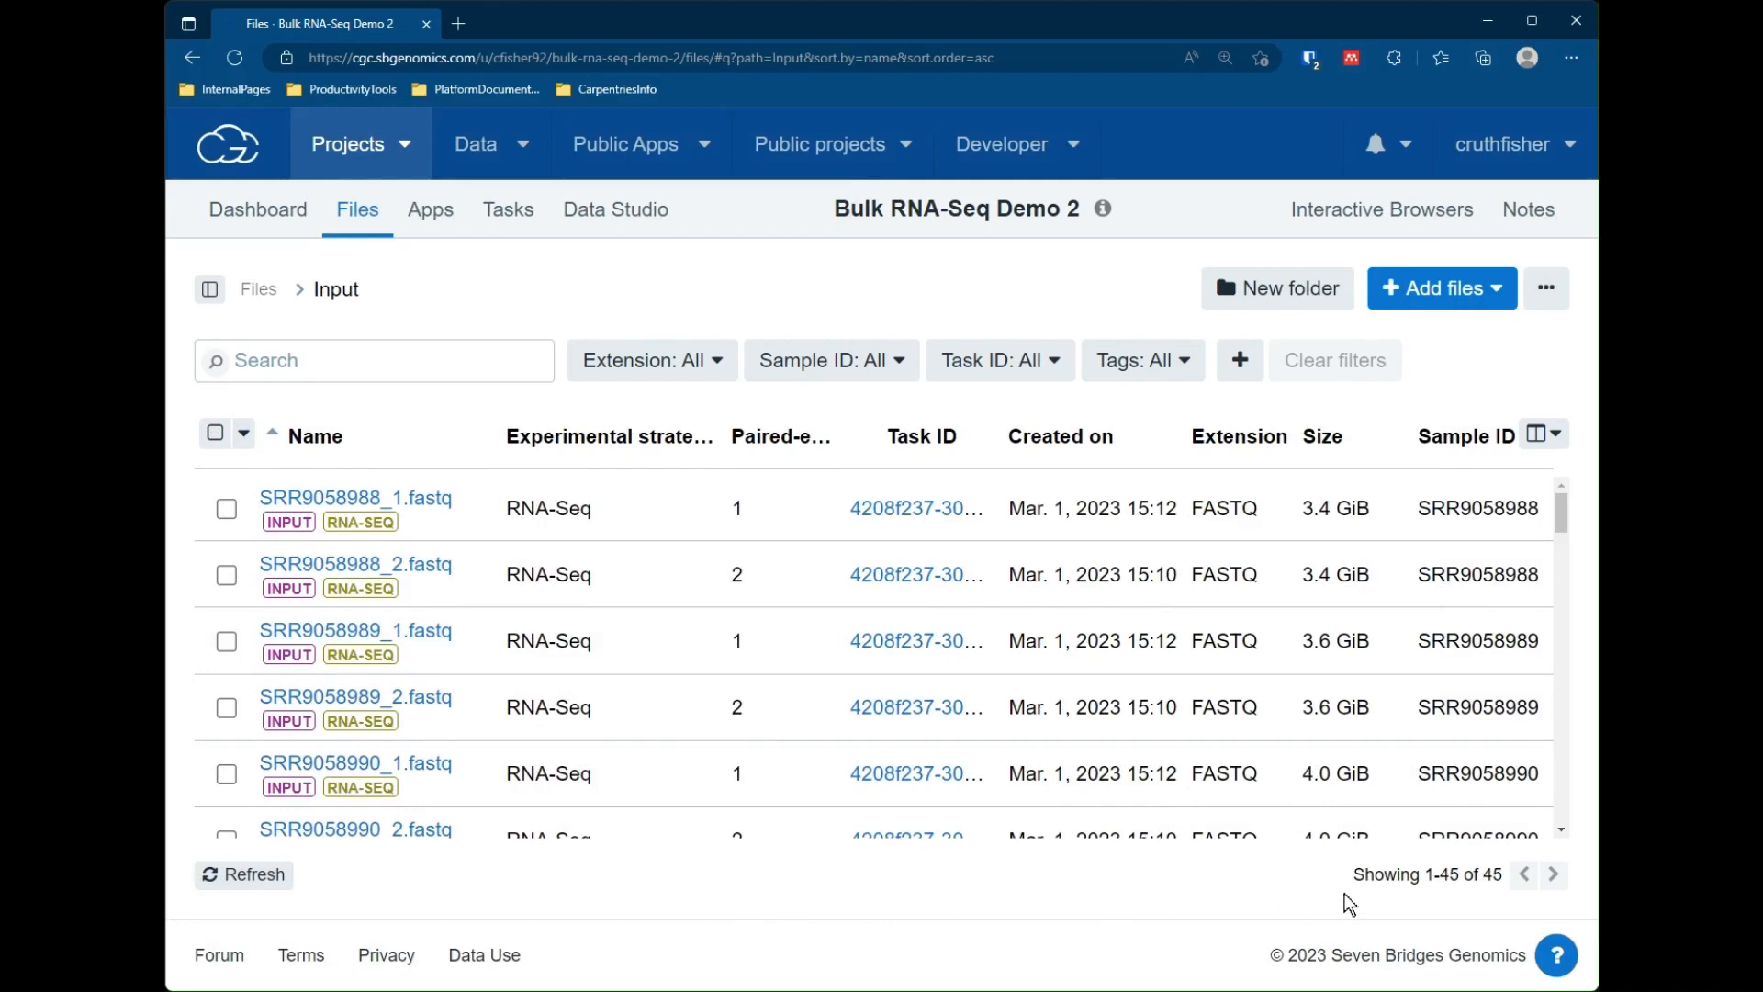
drag(1363, 877, 1506, 877)
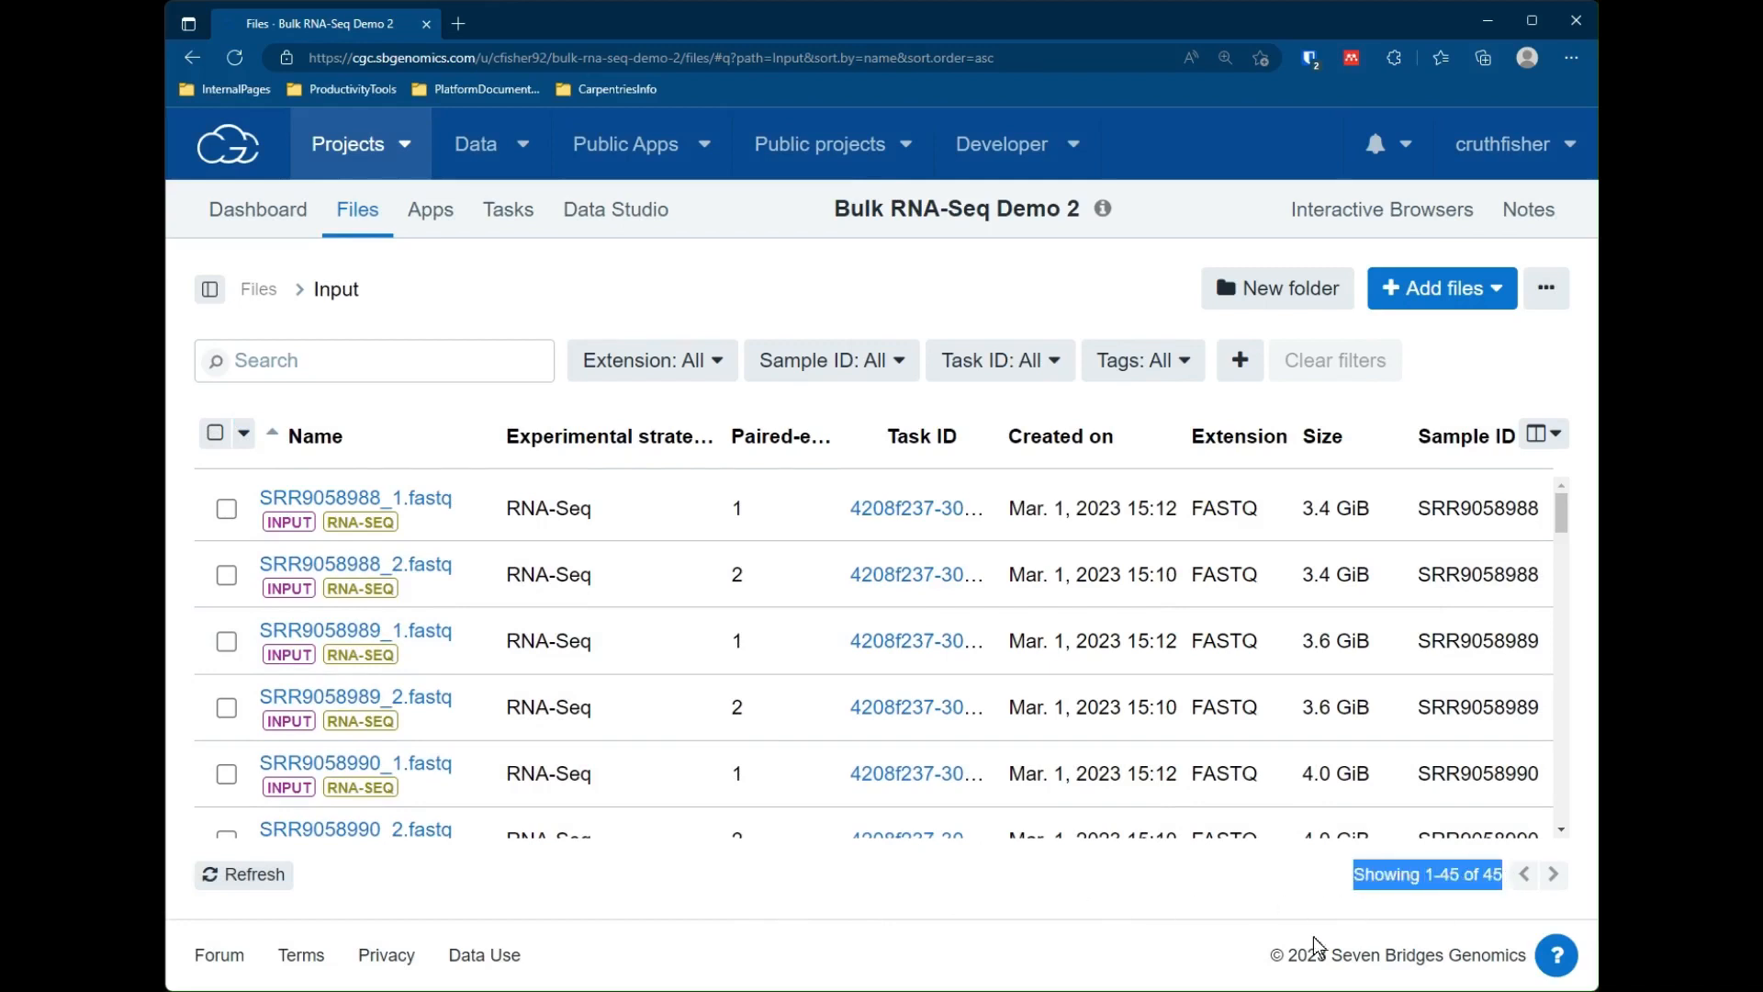
click(647, 880)
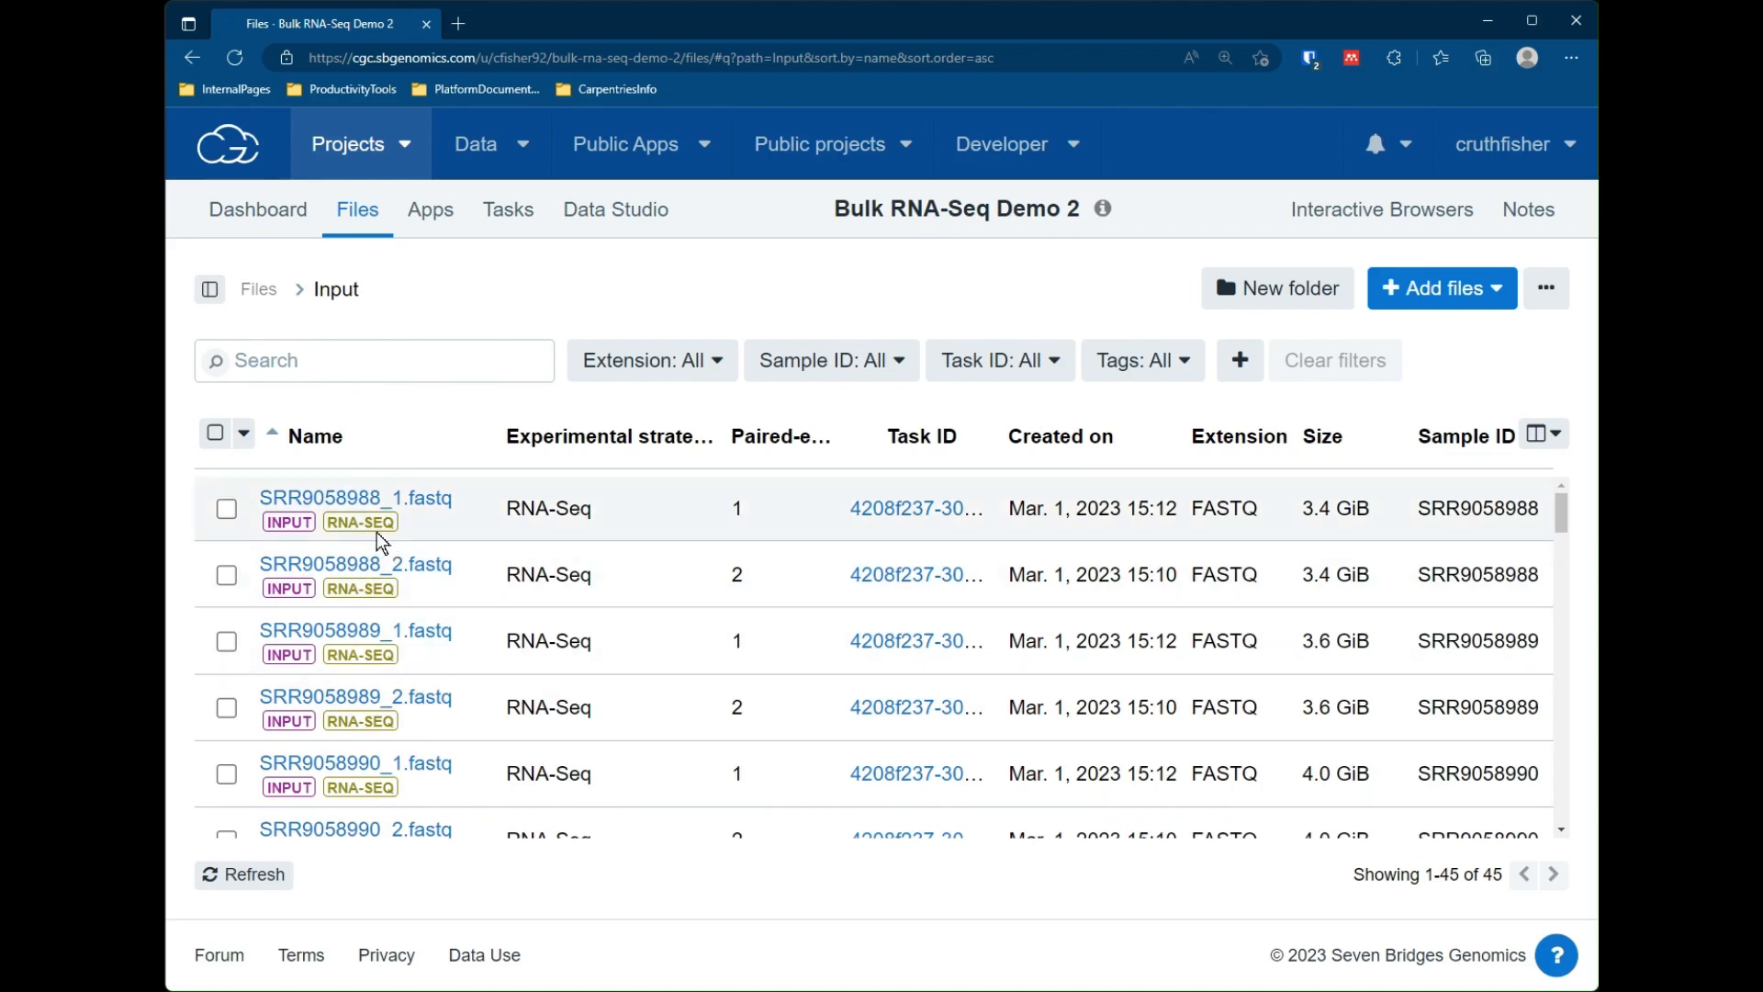
Sort the Input folder's files by name in descending order and search for "_1_" to isolate the duplicates.
click(328, 439)
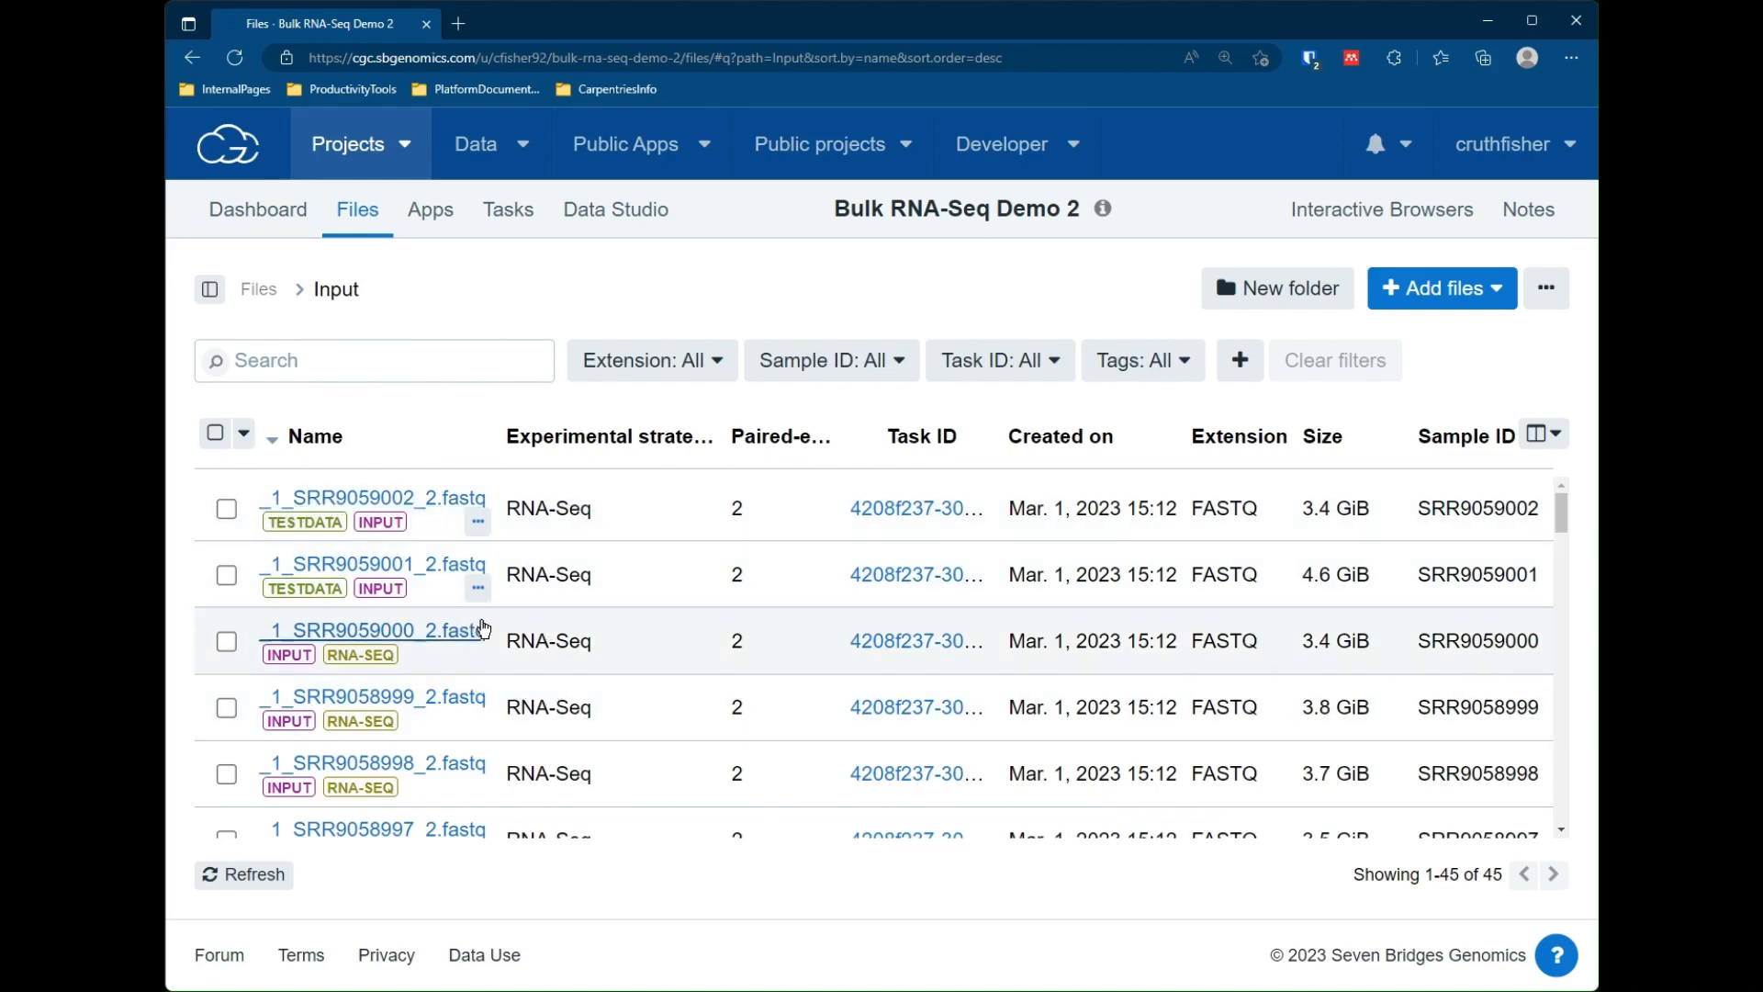
click(313, 358)
text(_1_)
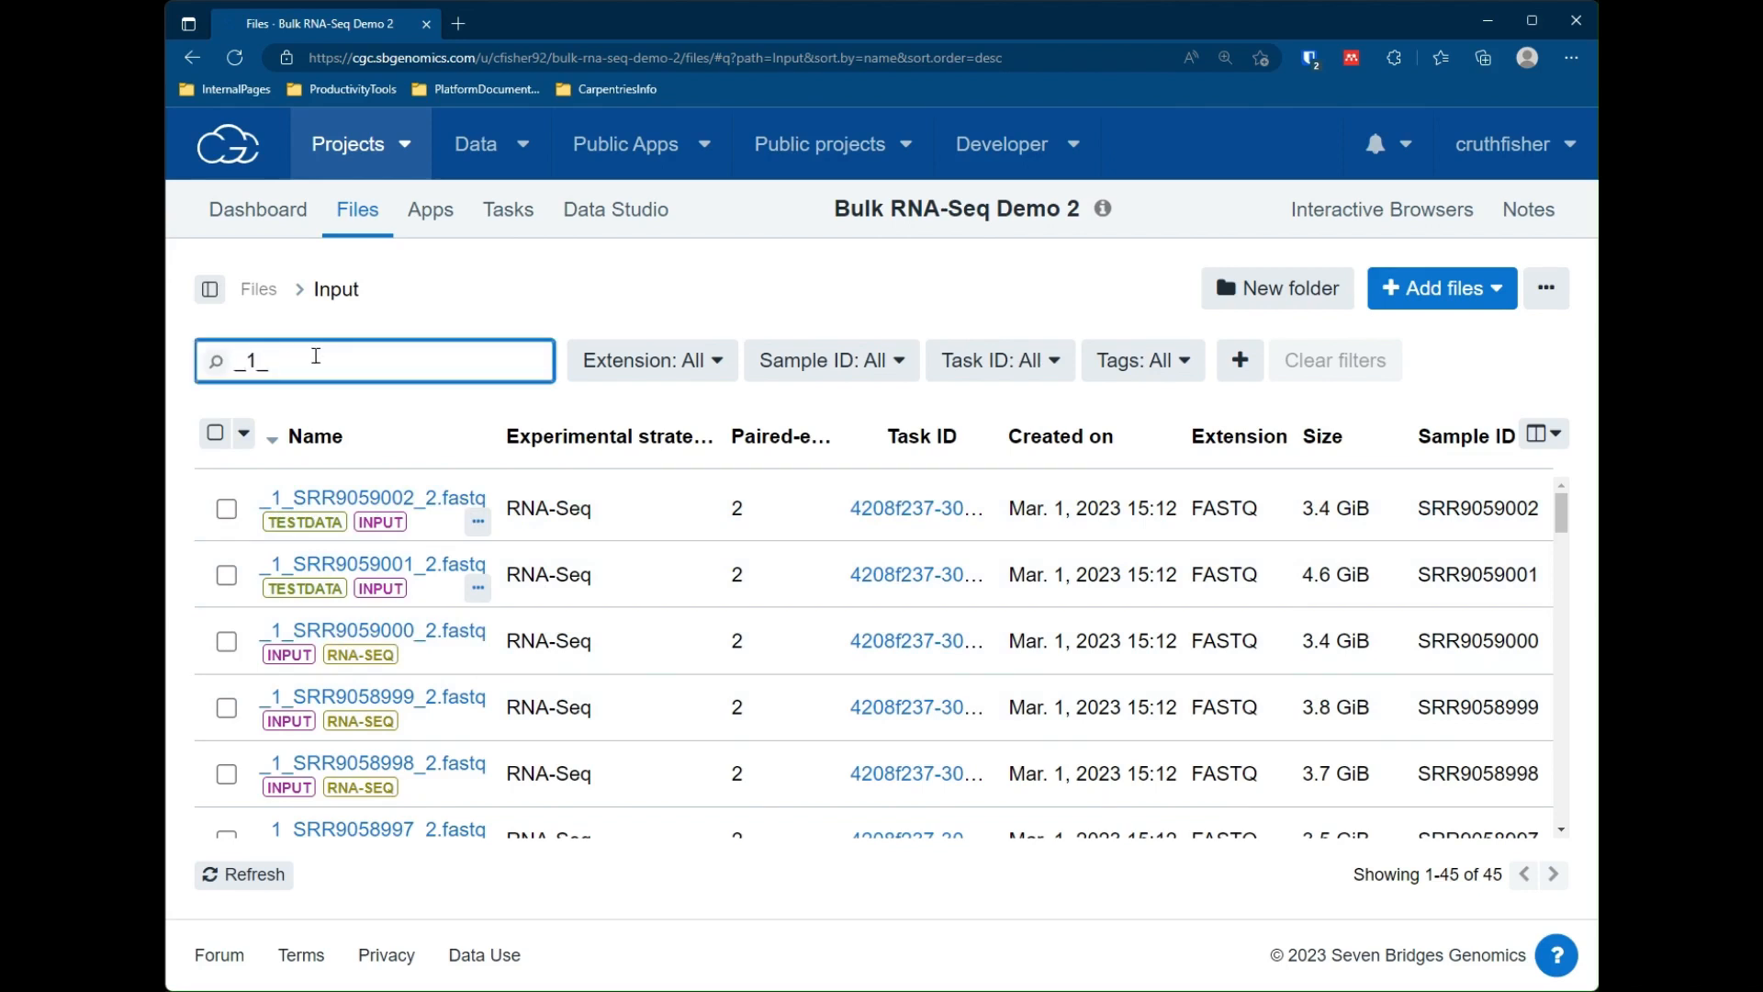
drag(1348, 875, 1511, 877)
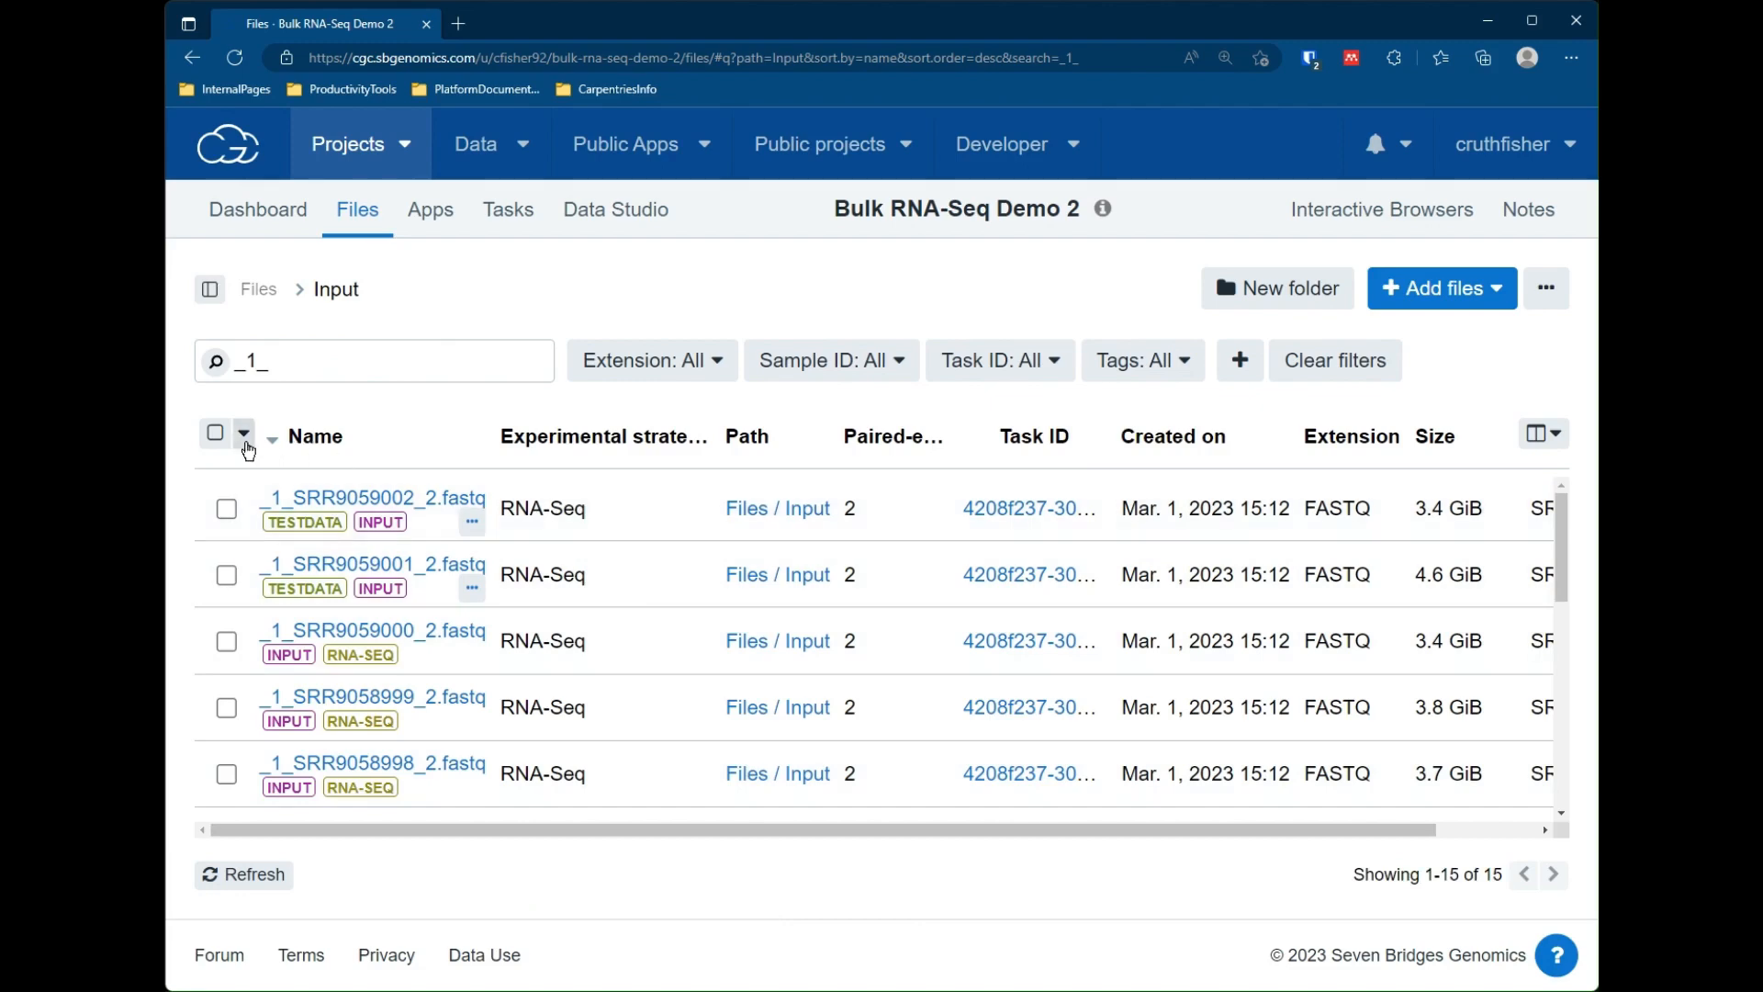
Delete all the duplicate files matching "_1_" from the Input folder and clear the search filter.
click(221, 435)
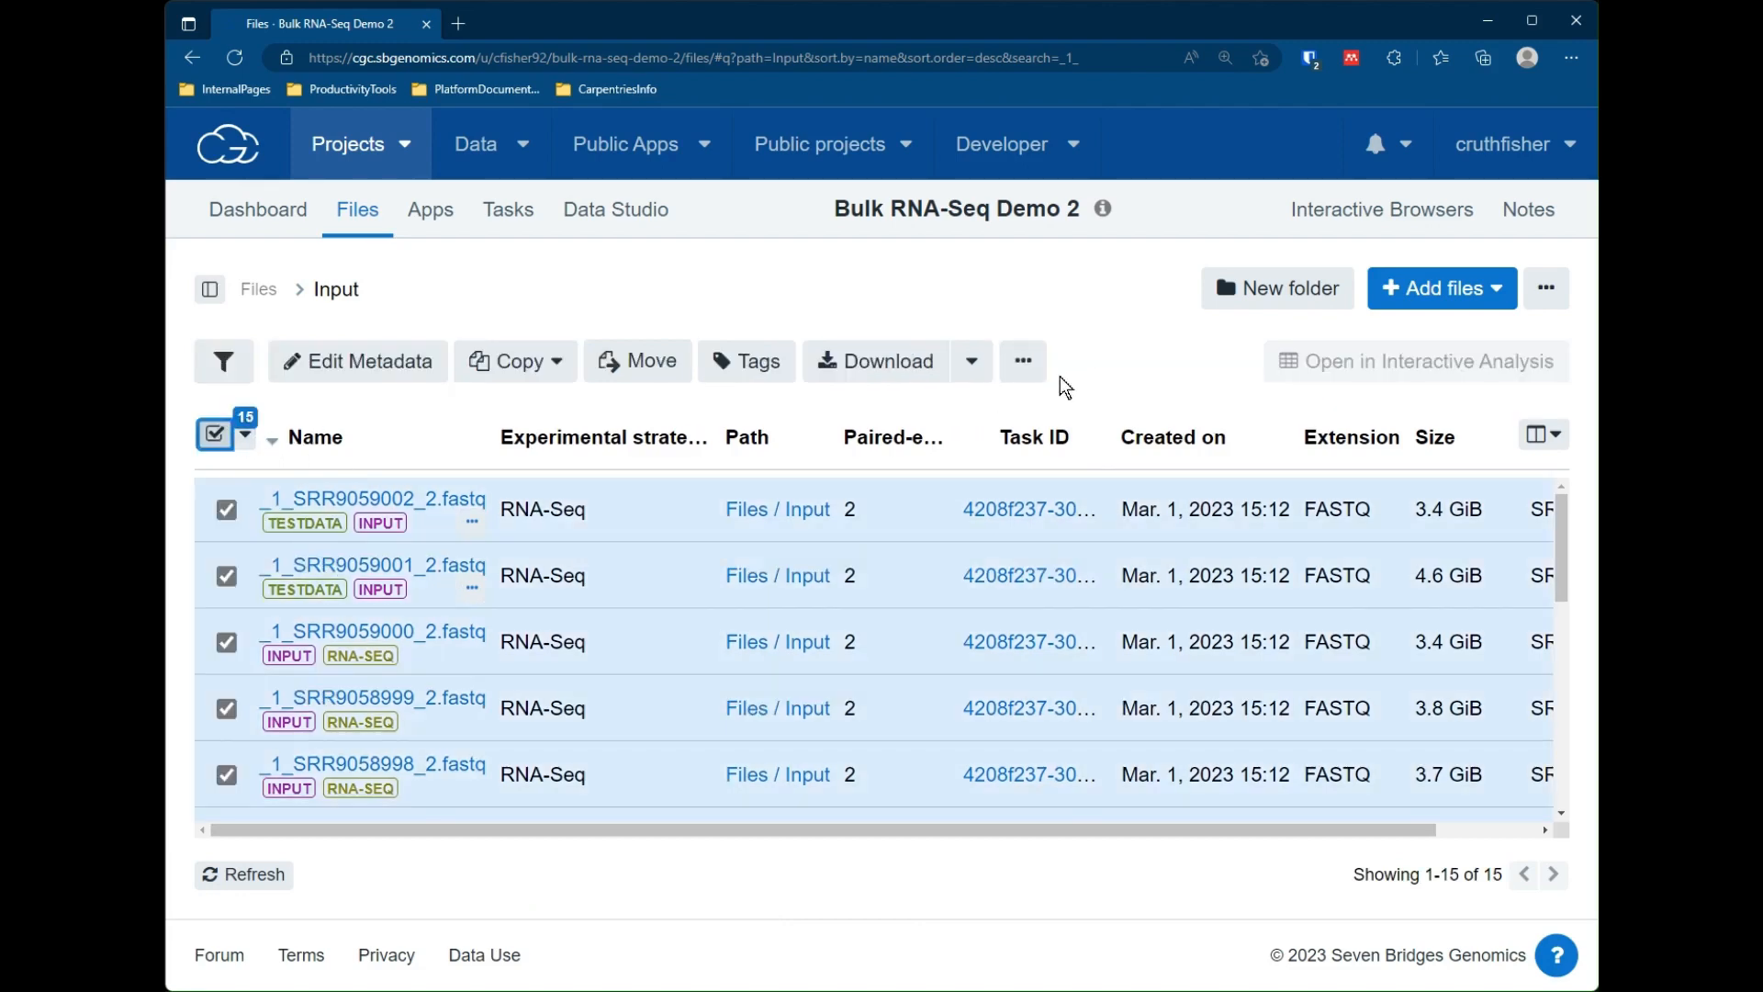
click(1023, 359)
click(1095, 589)
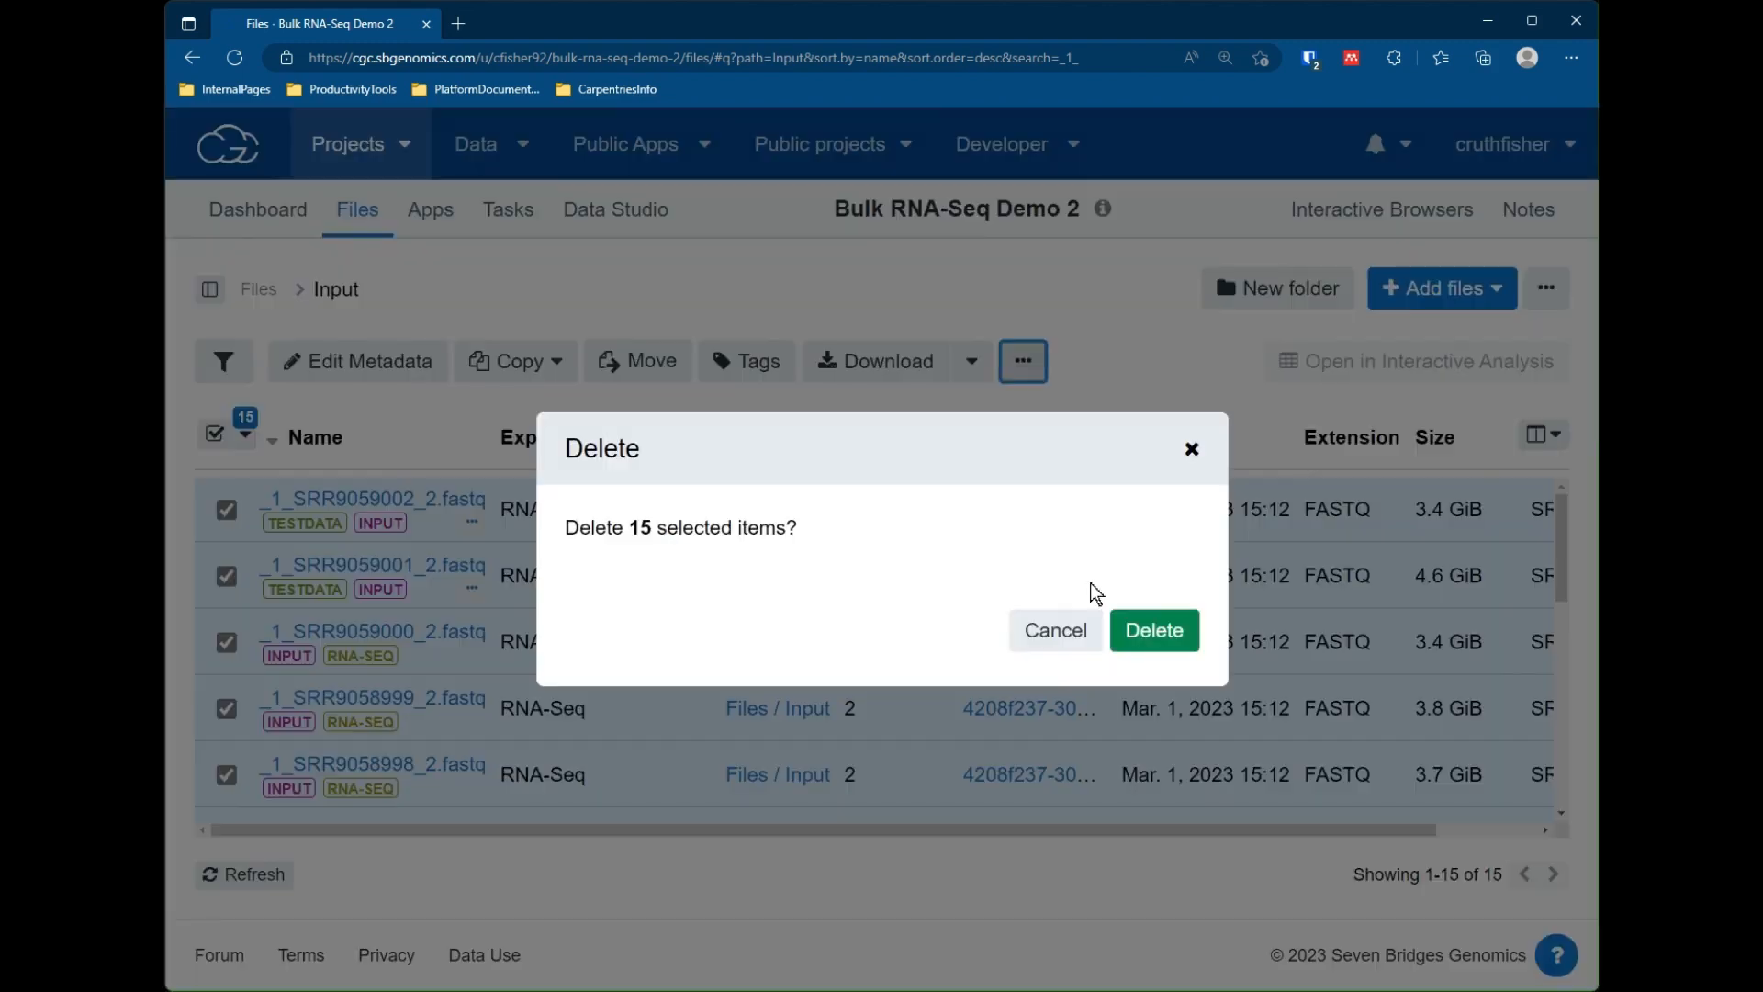
click(1155, 630)
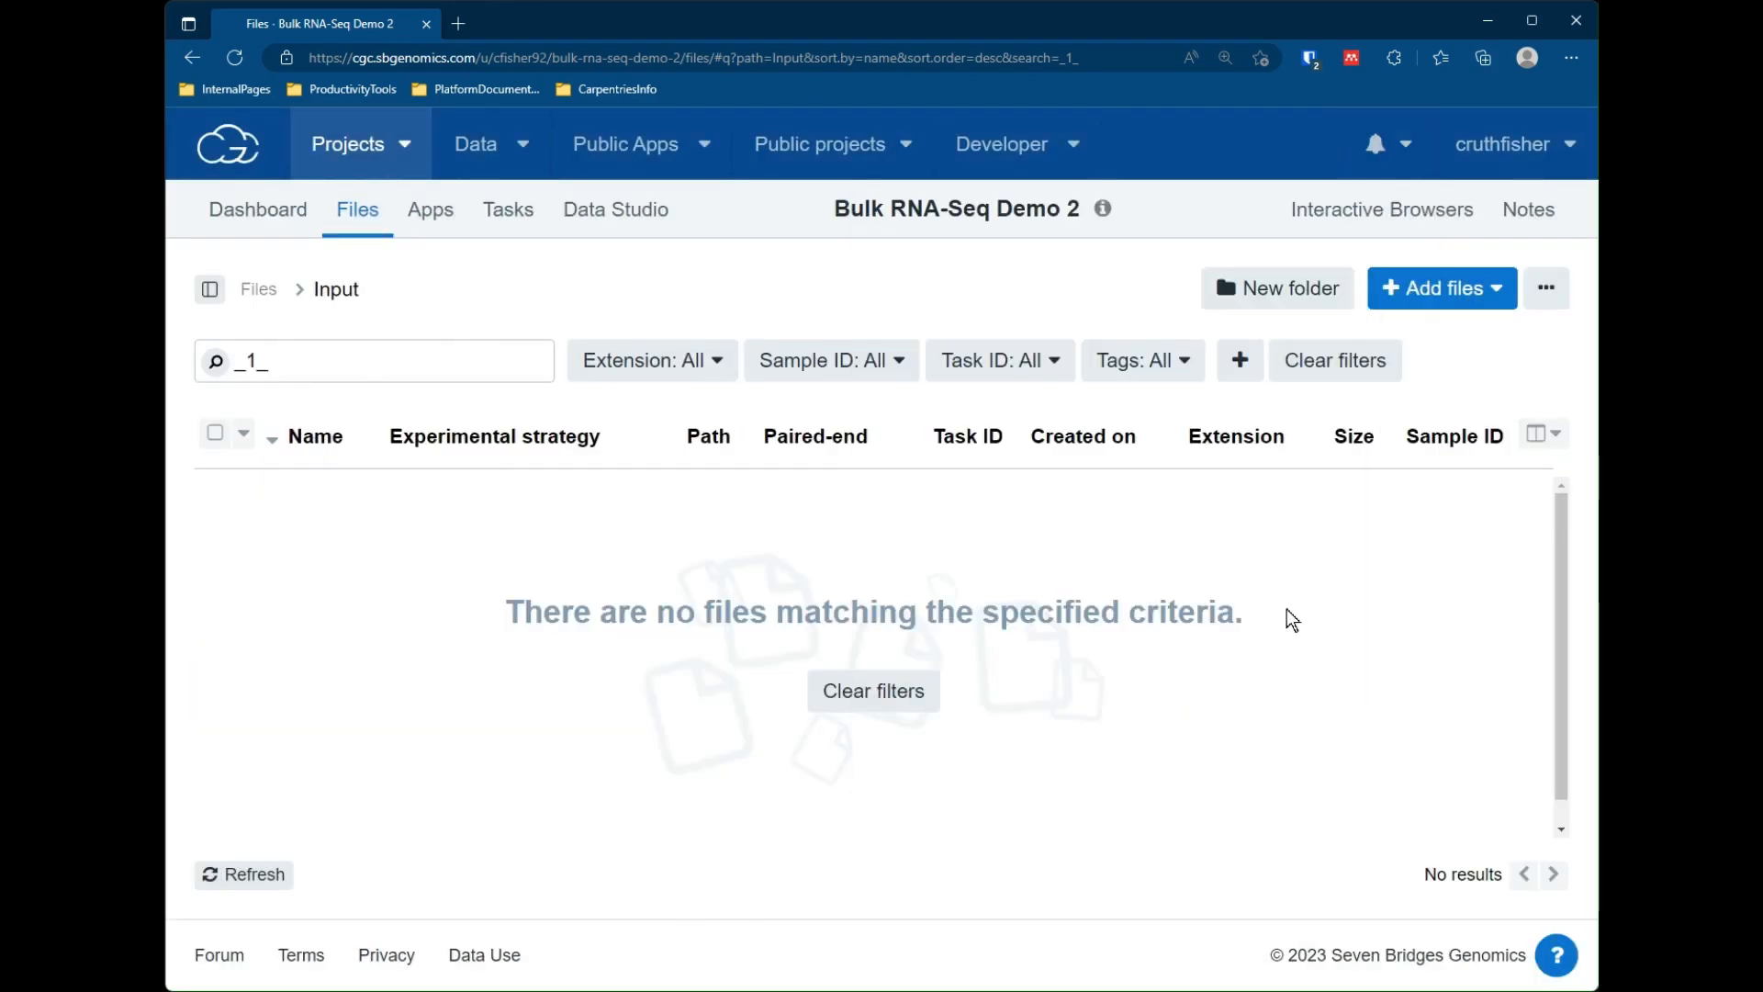
click(1360, 360)
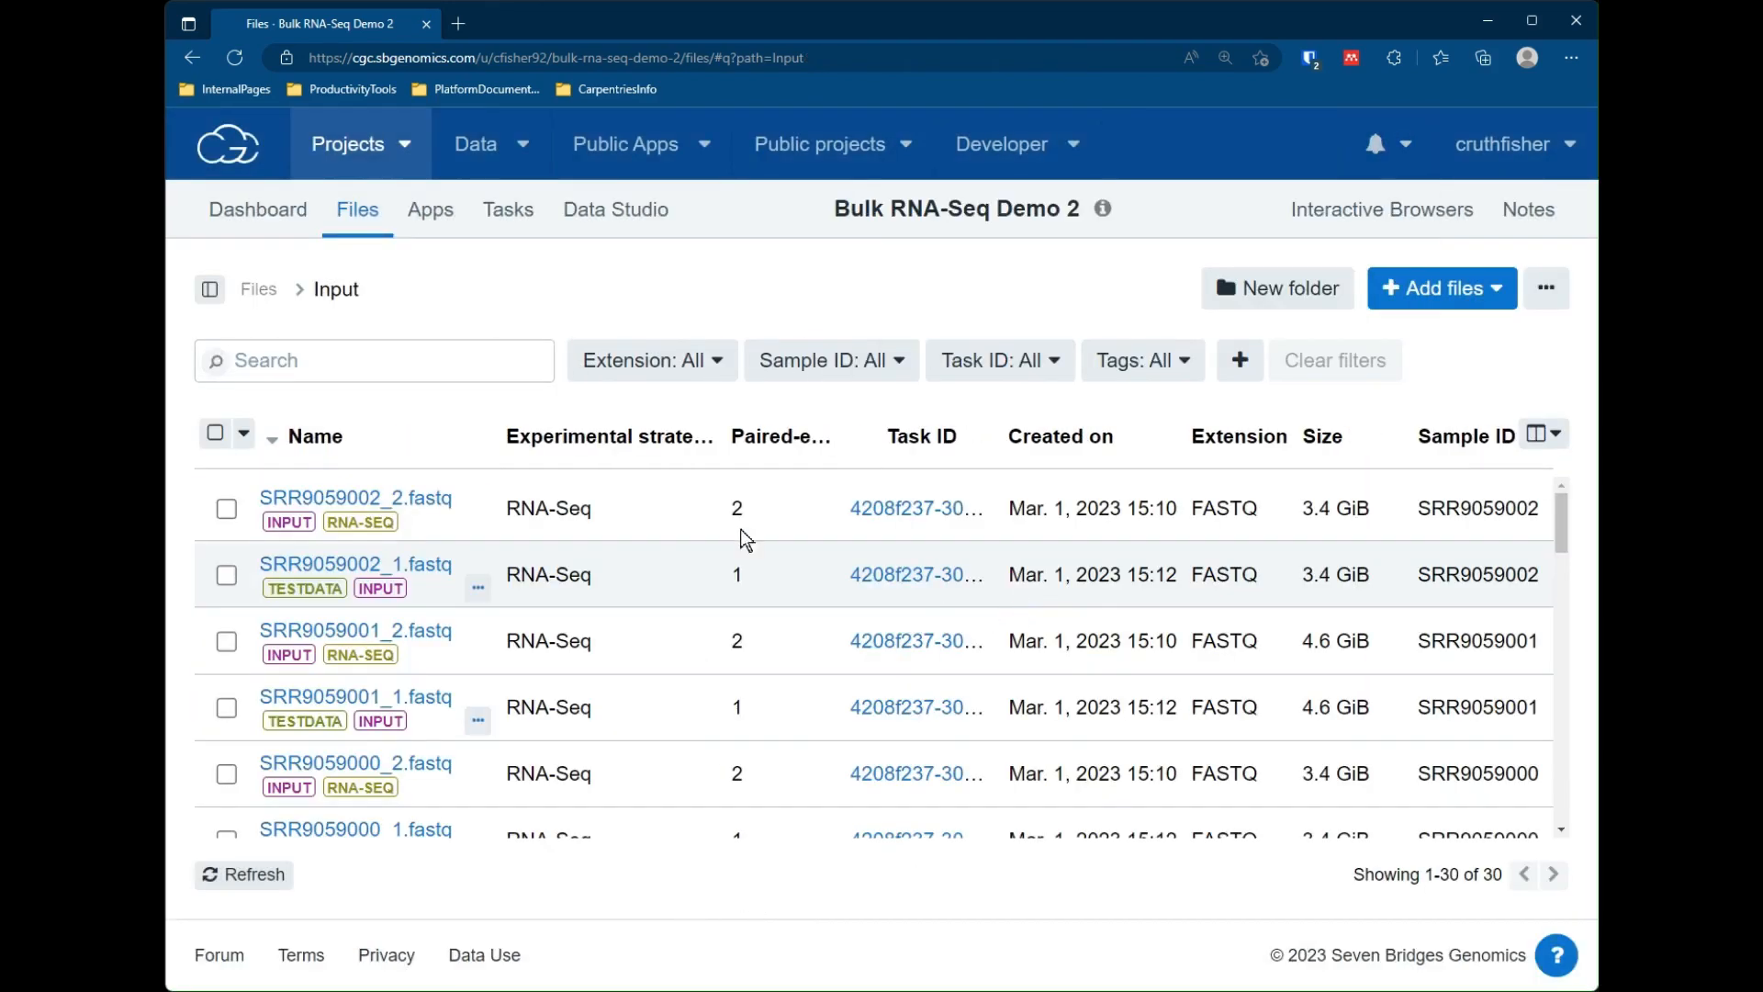